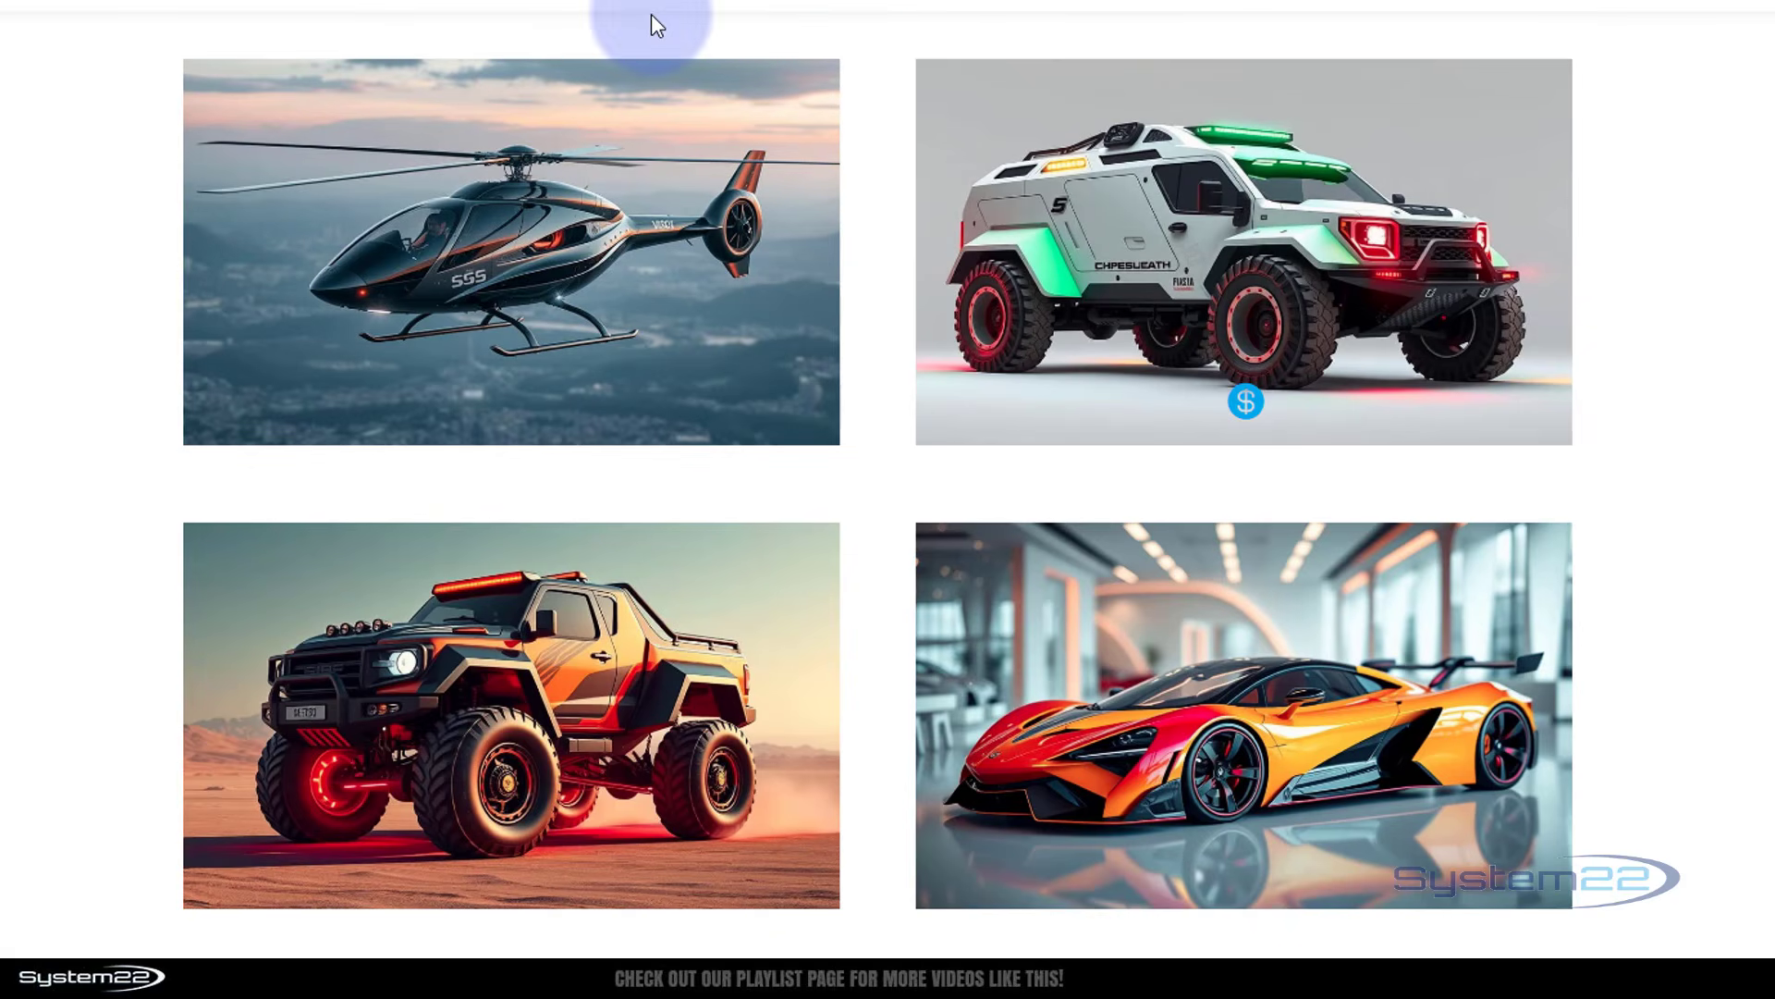
Step: Examine the finished example on the preview page by revealing the price overlay from the white truck's dollar icon
mouse_move(395, 185)
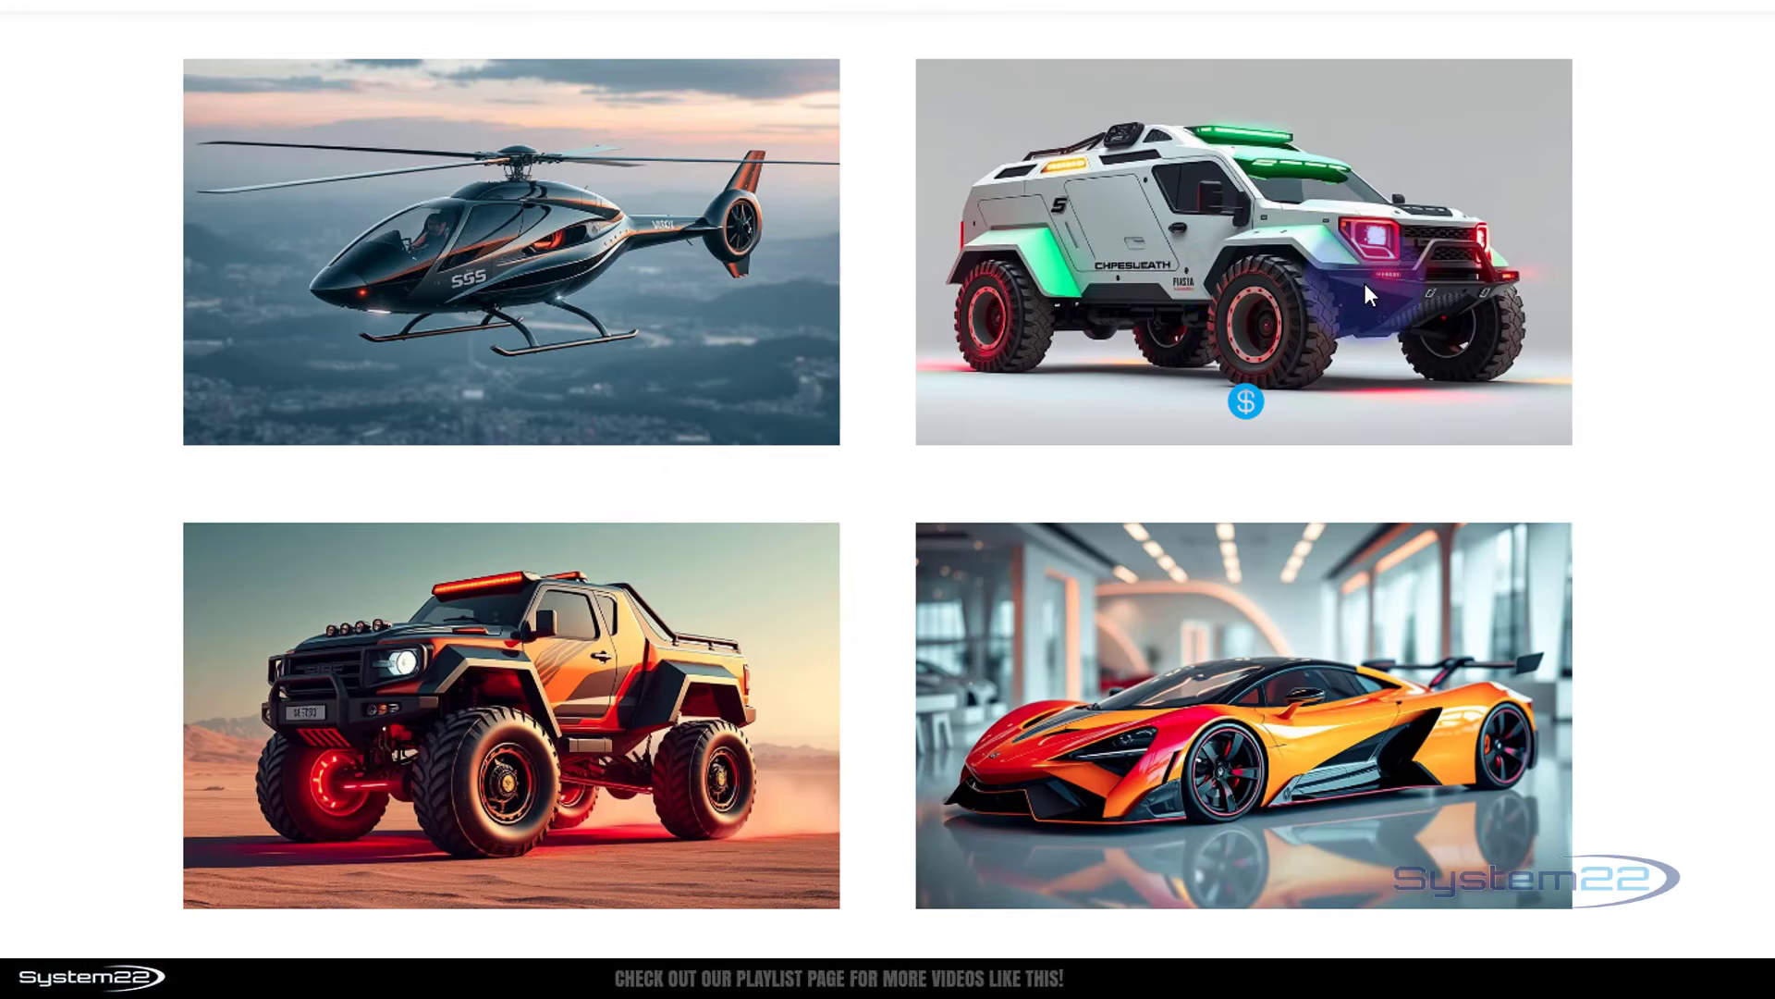
click(1245, 405)
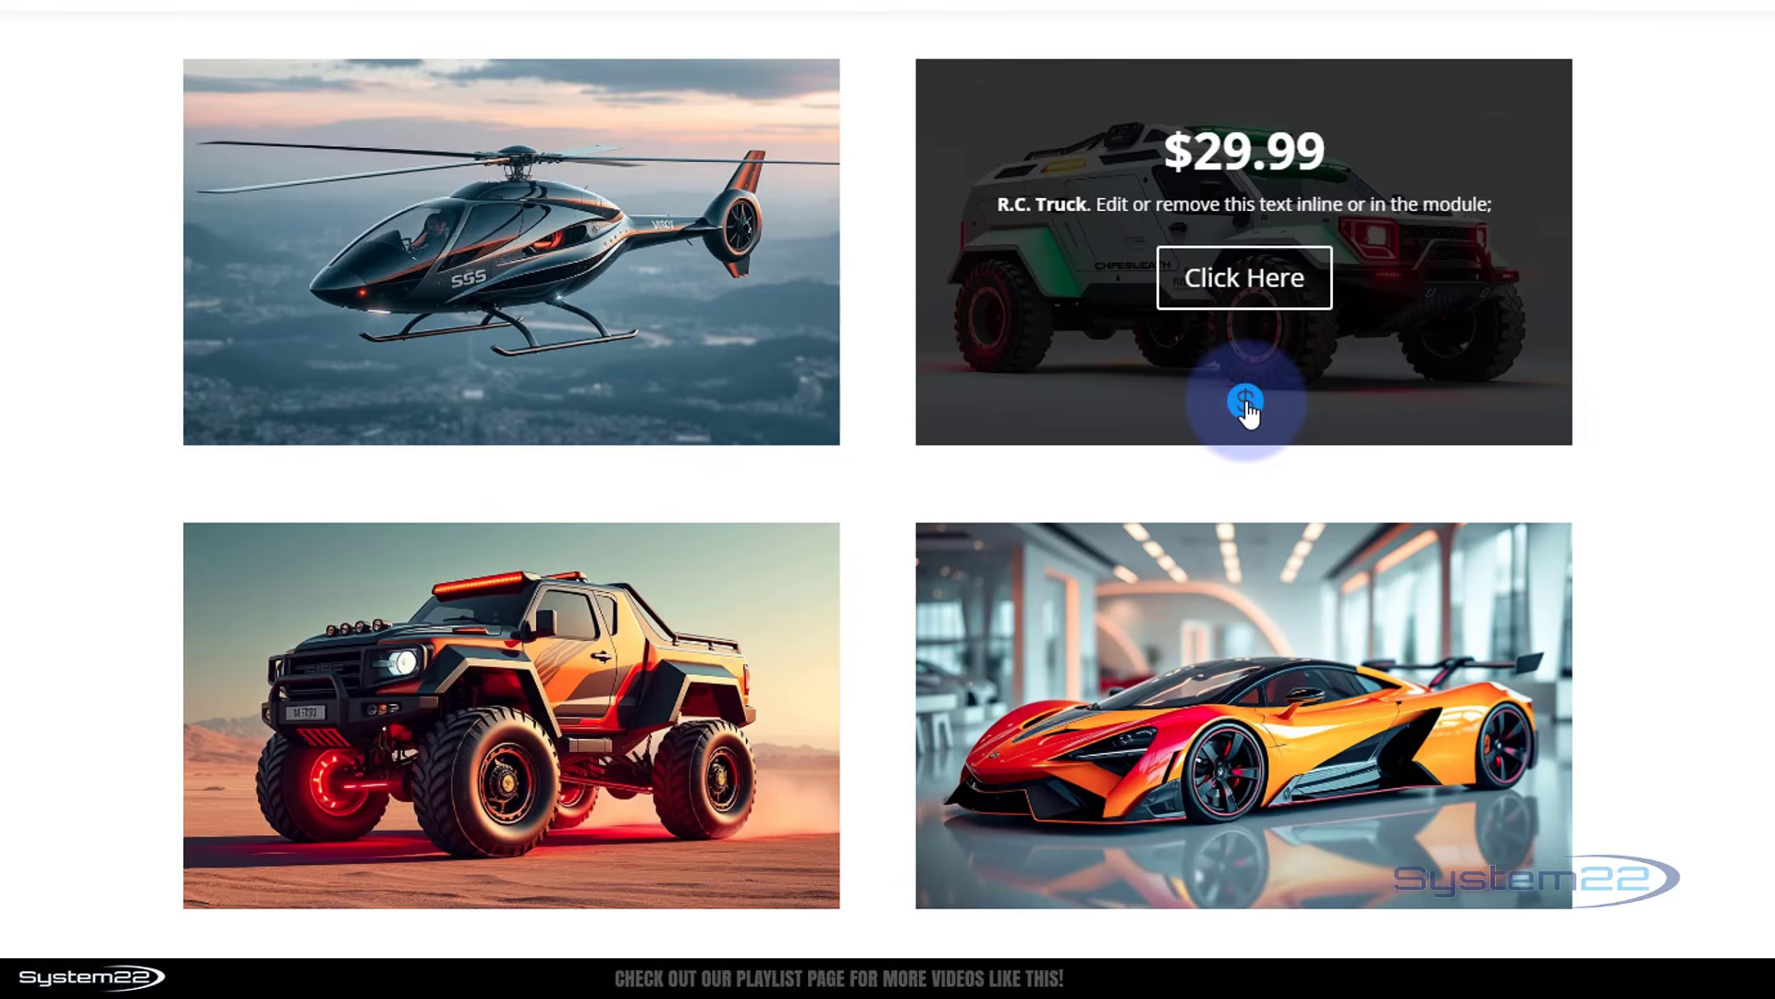
click(1246, 406)
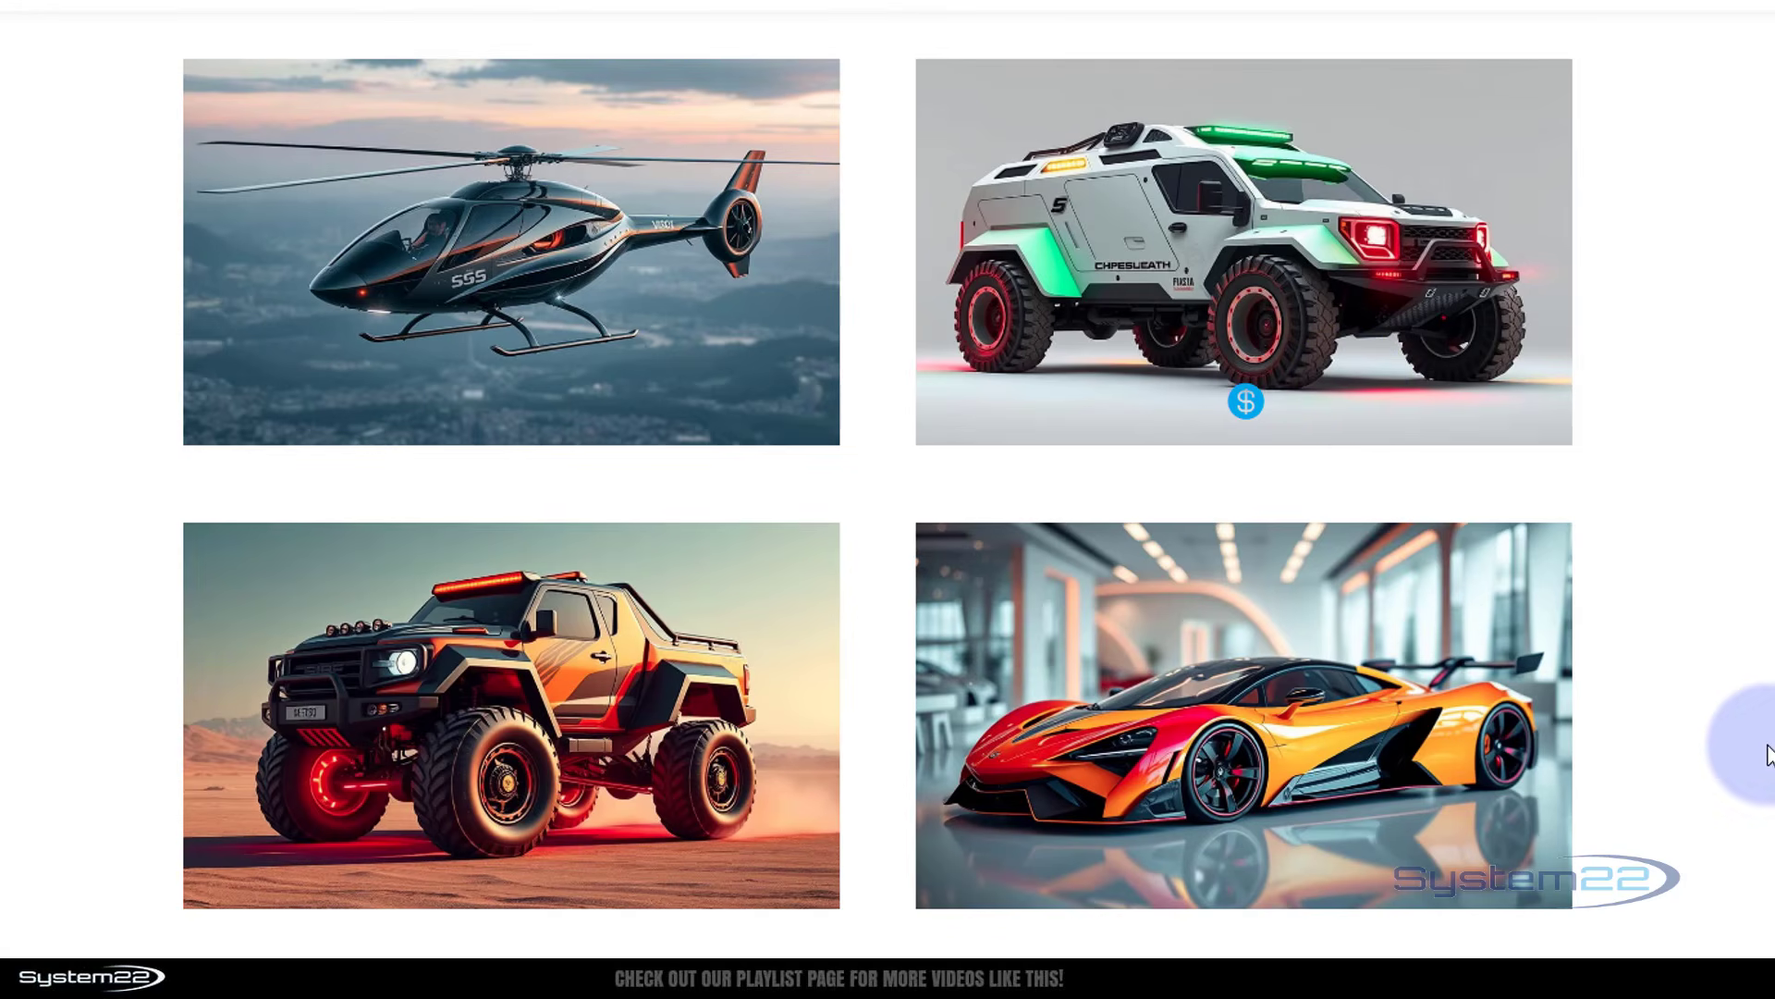
mouse_move(1452, 743)
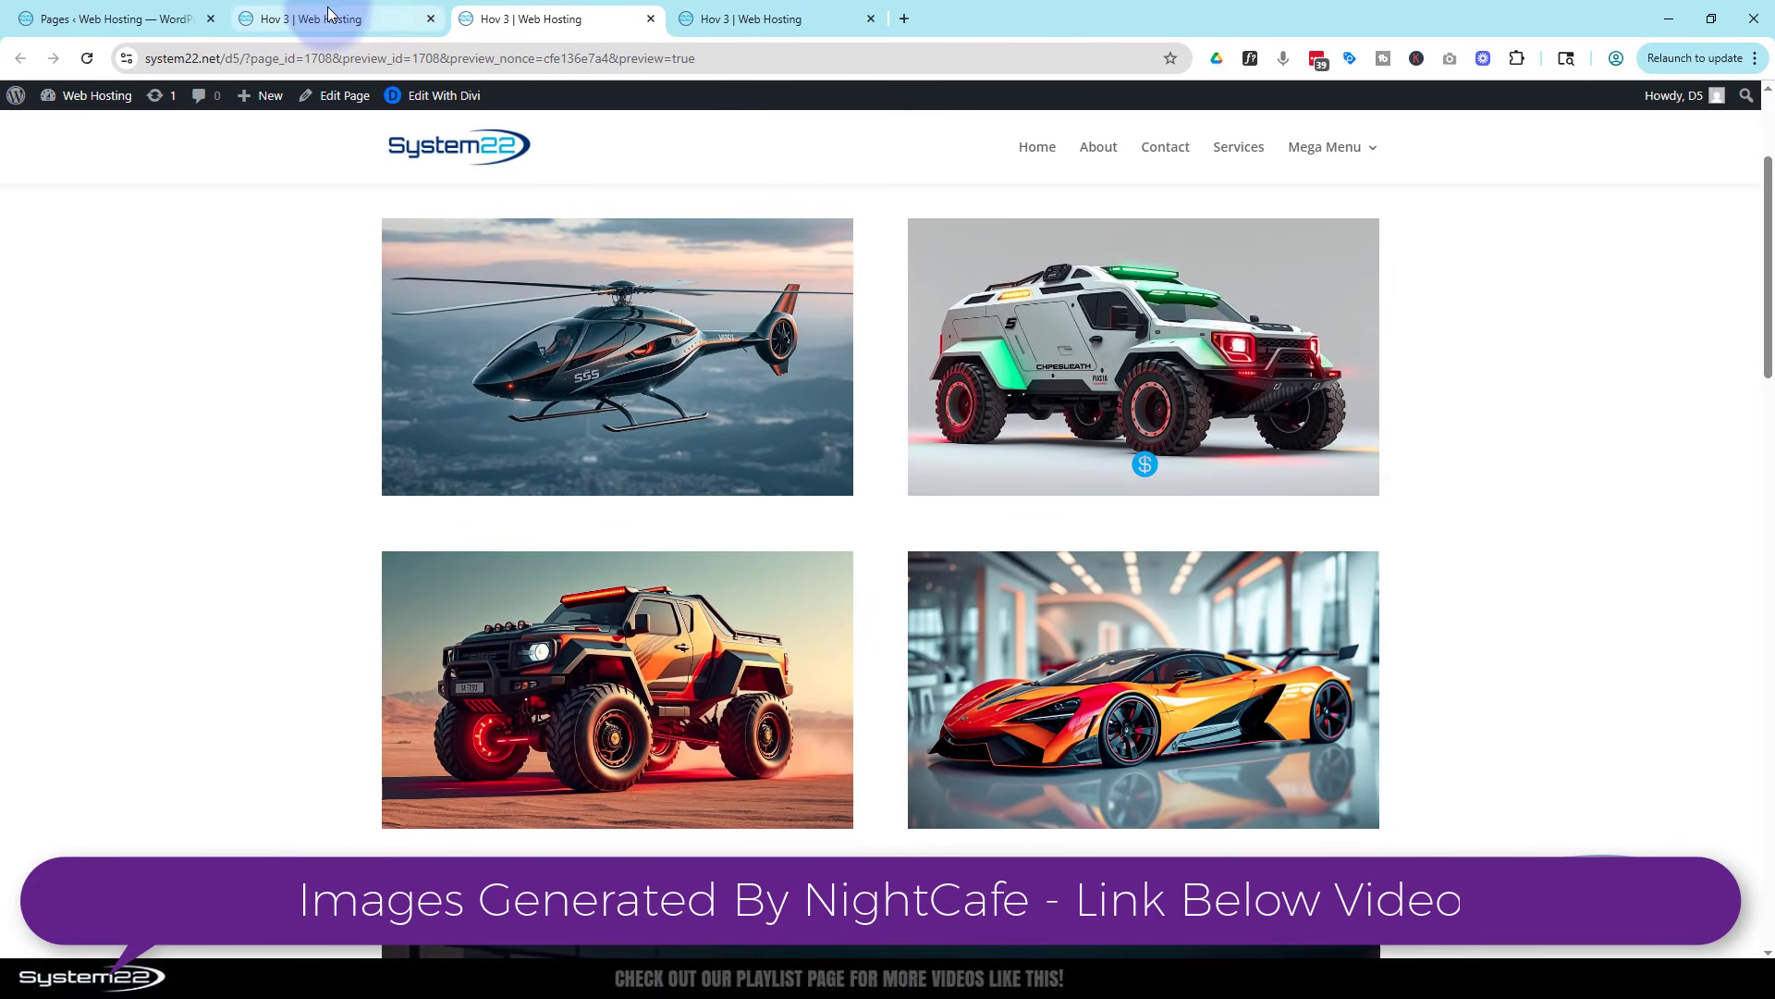
Step: Return to the Hov 3 page in the Divi builder and close the two other Hov 3 pages
click(360, 22)
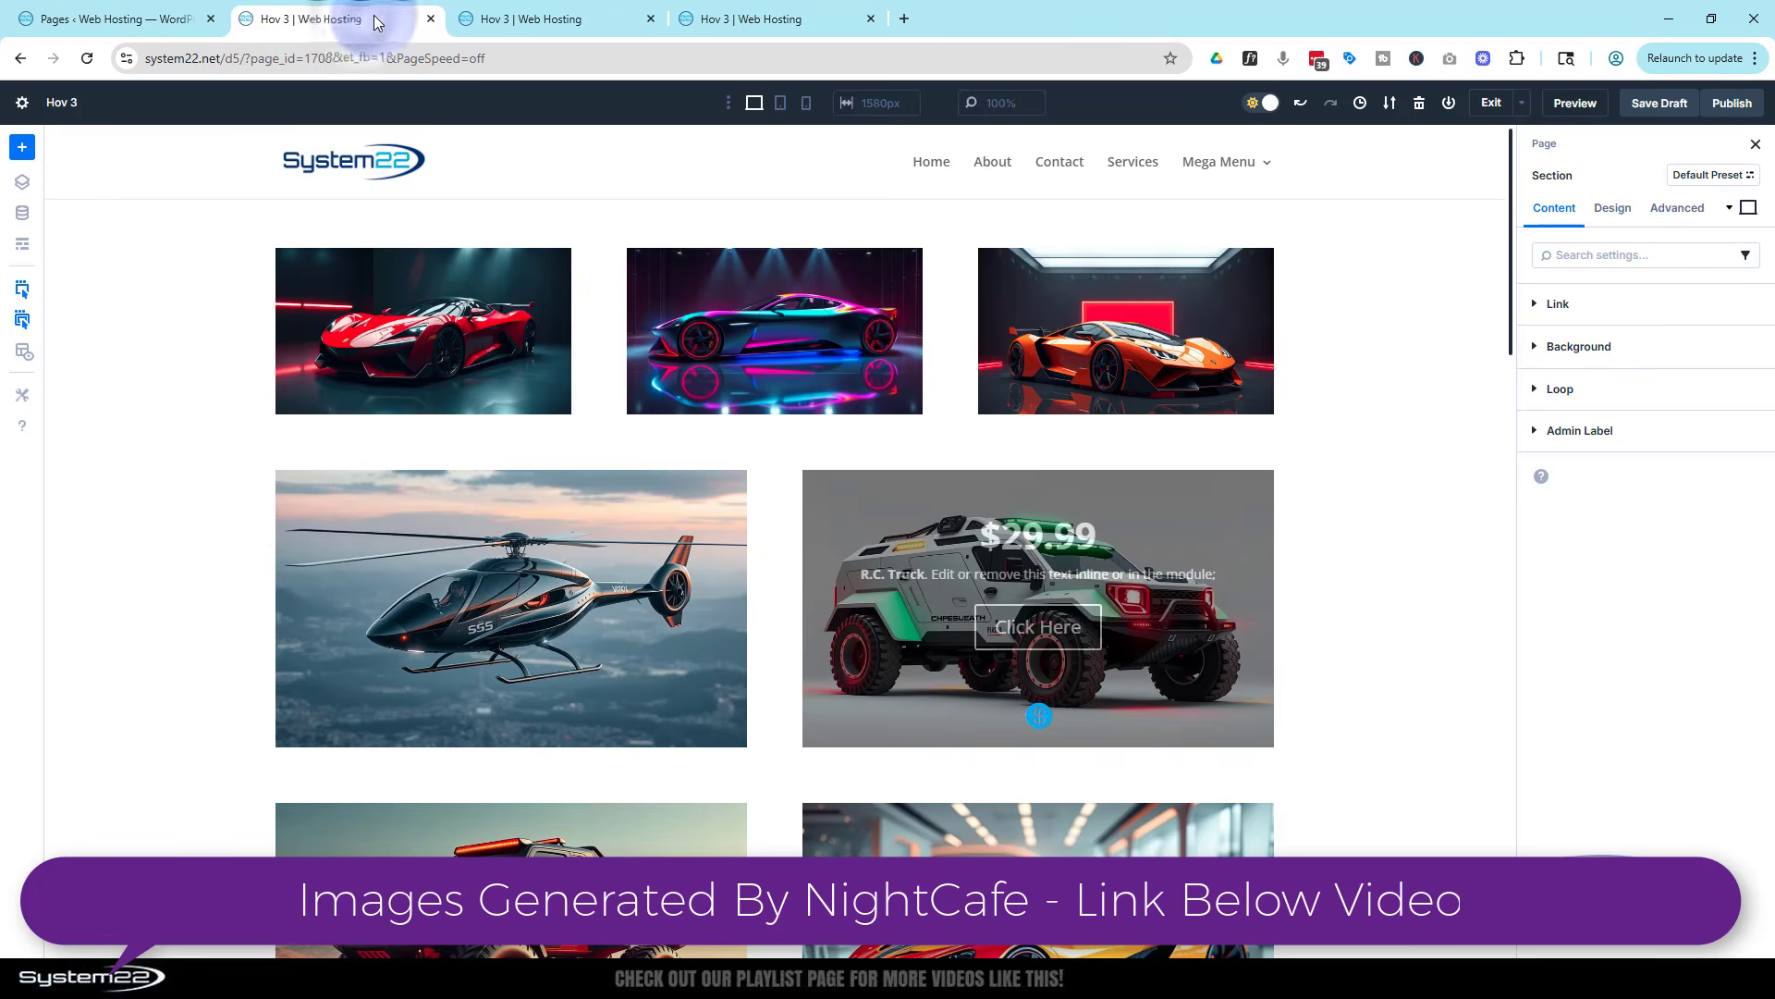
click(650, 19)
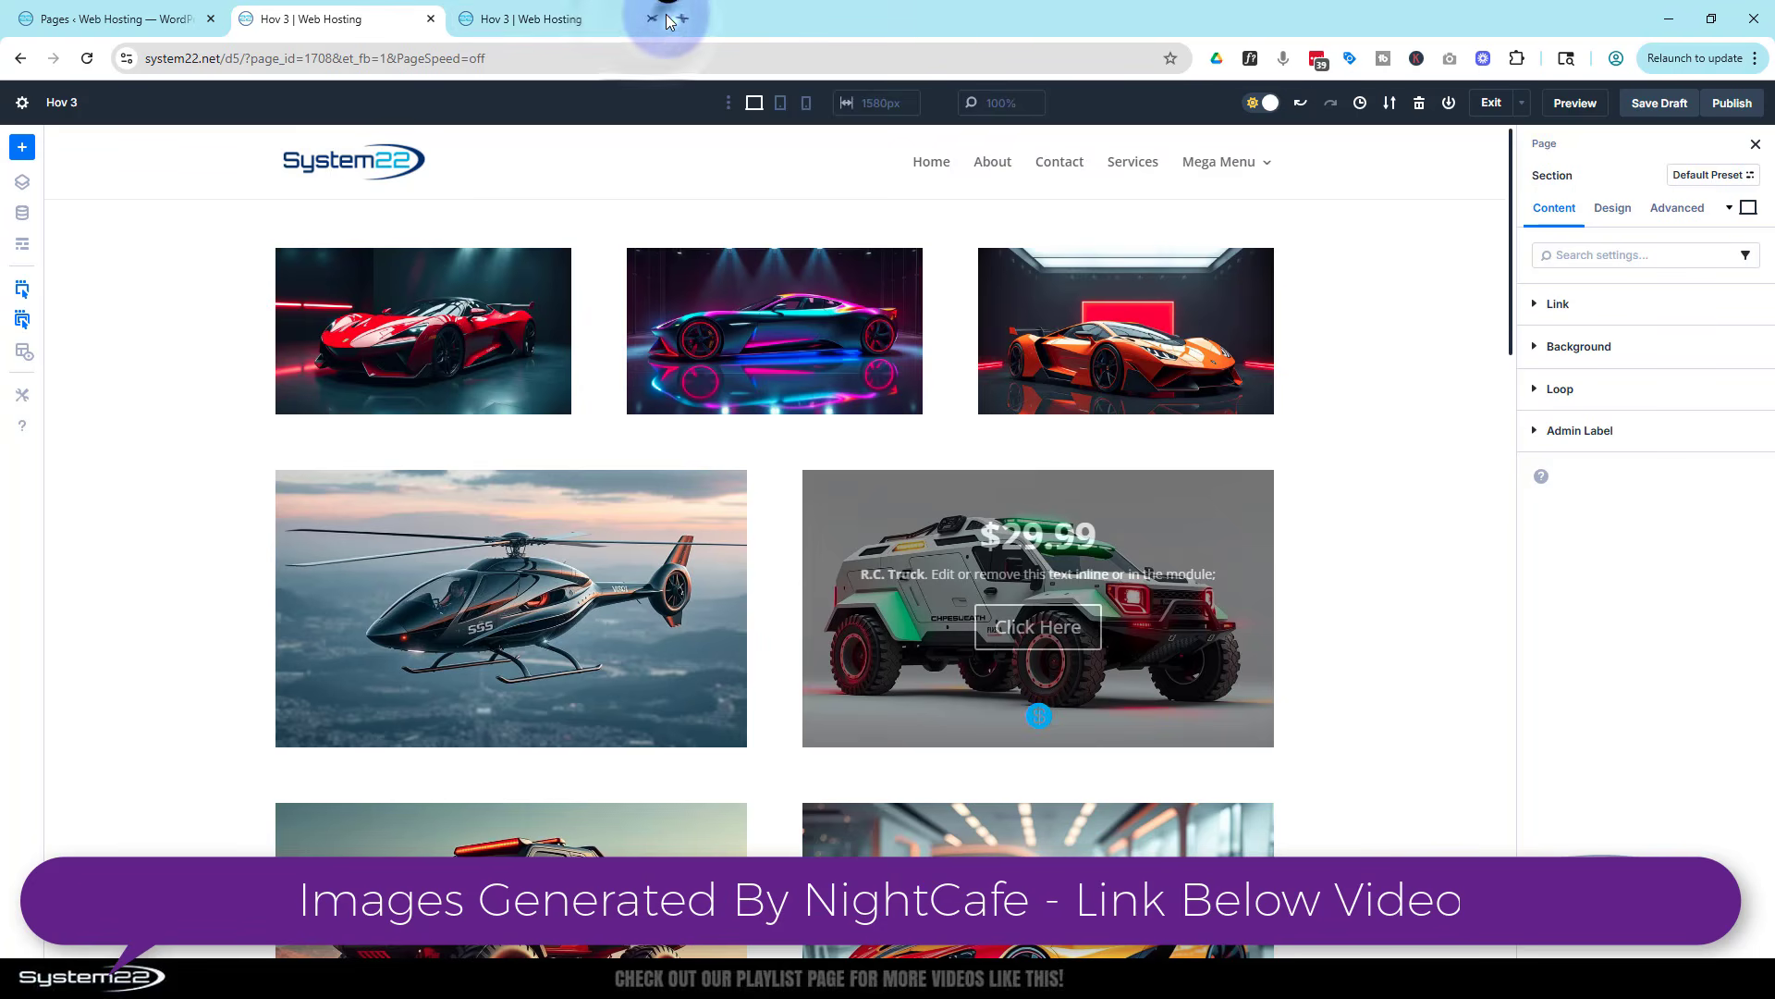
click(651, 20)
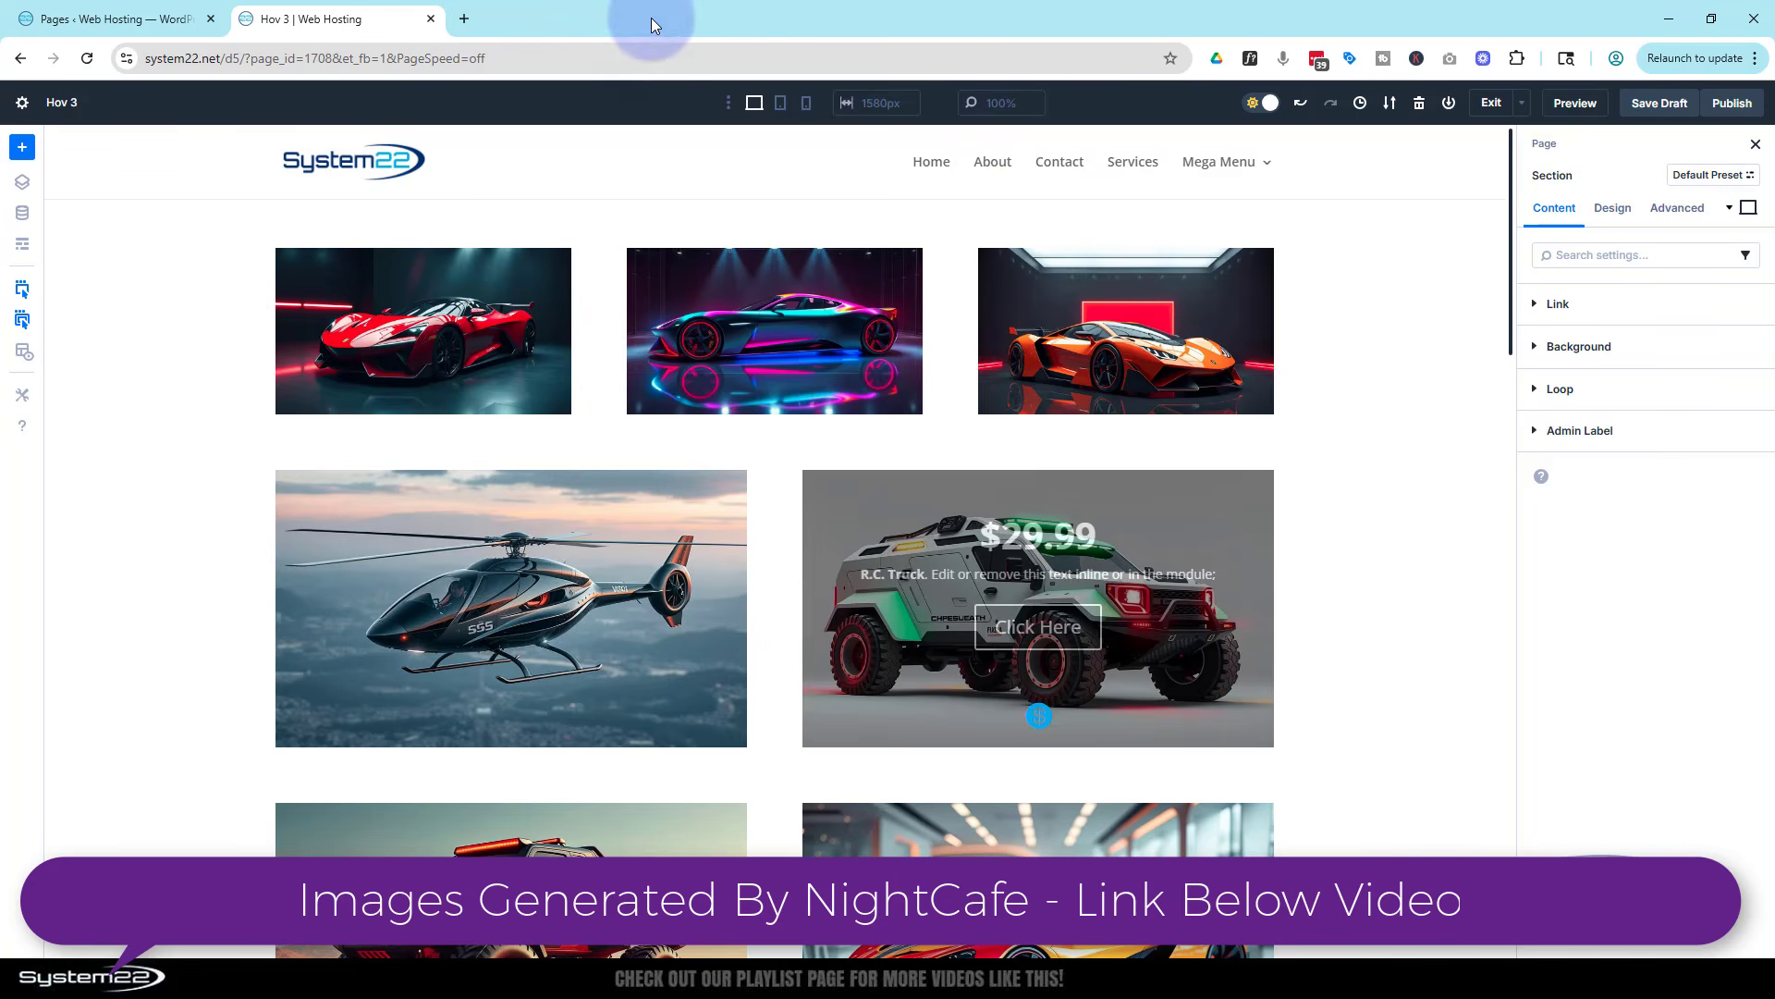
Step: Add a two-column row below the desert truck and orange car images, with a Call To Action module in its first column
scroll(901, 334, down, 5)
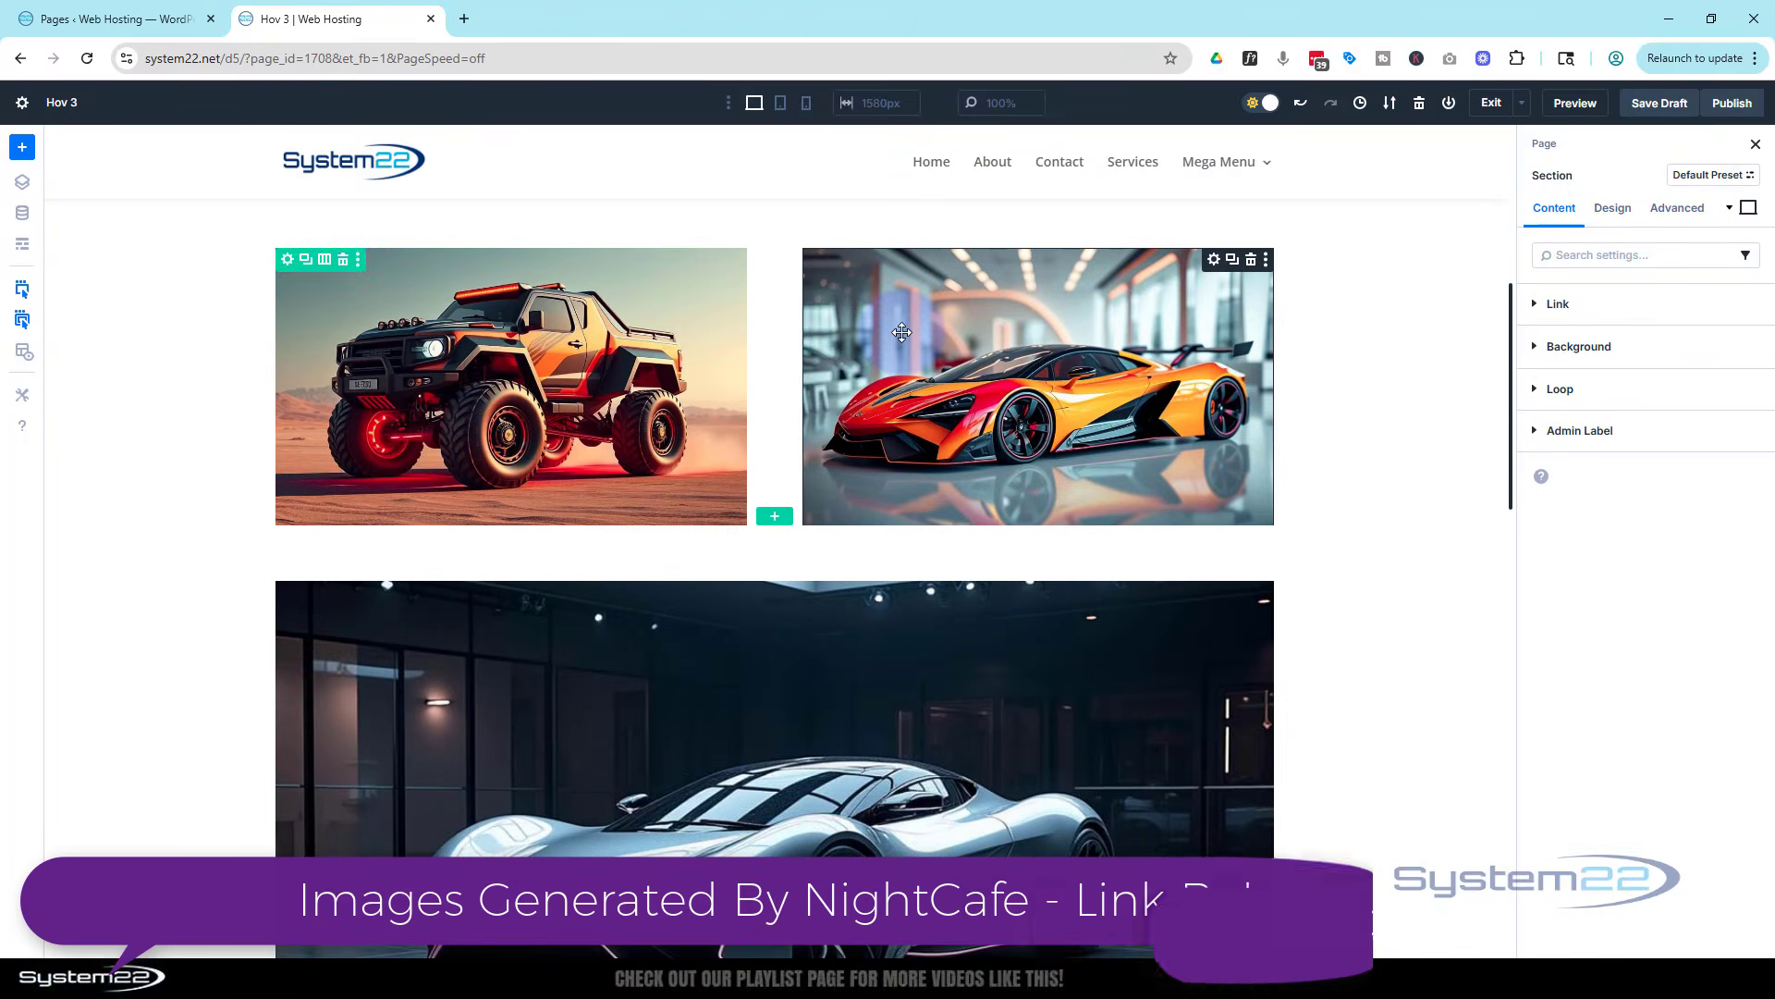
click(777, 514)
click(731, 286)
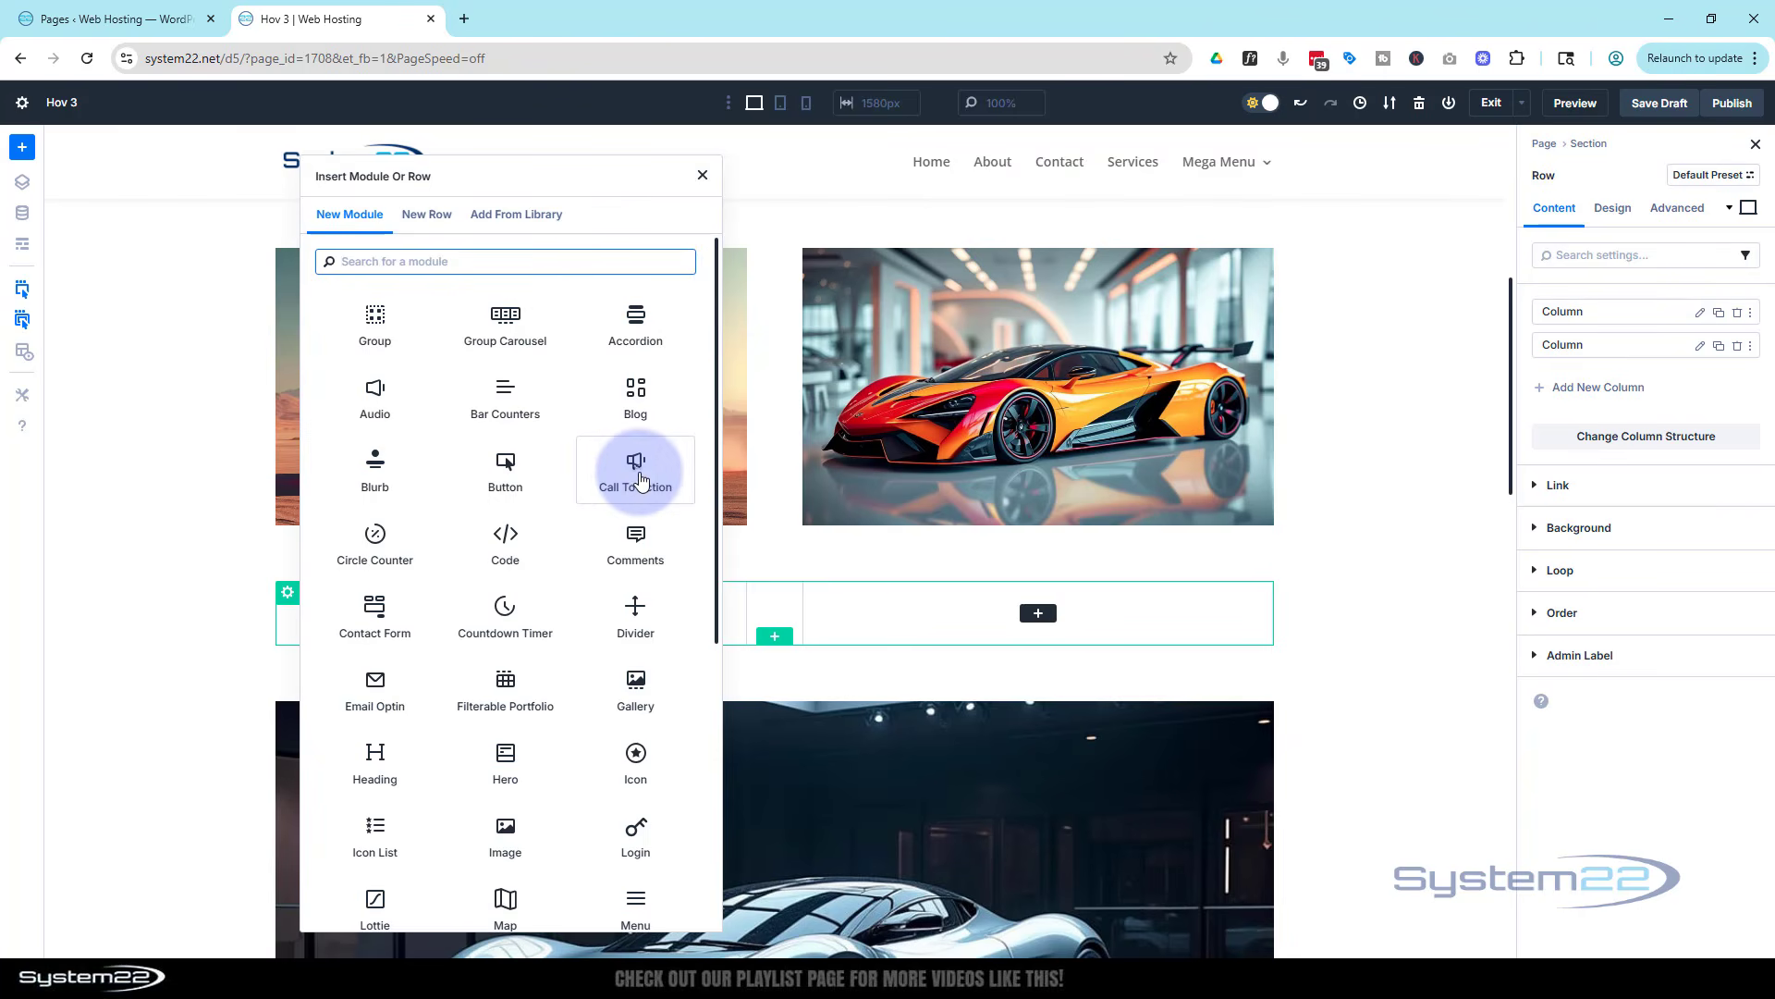
click(639, 482)
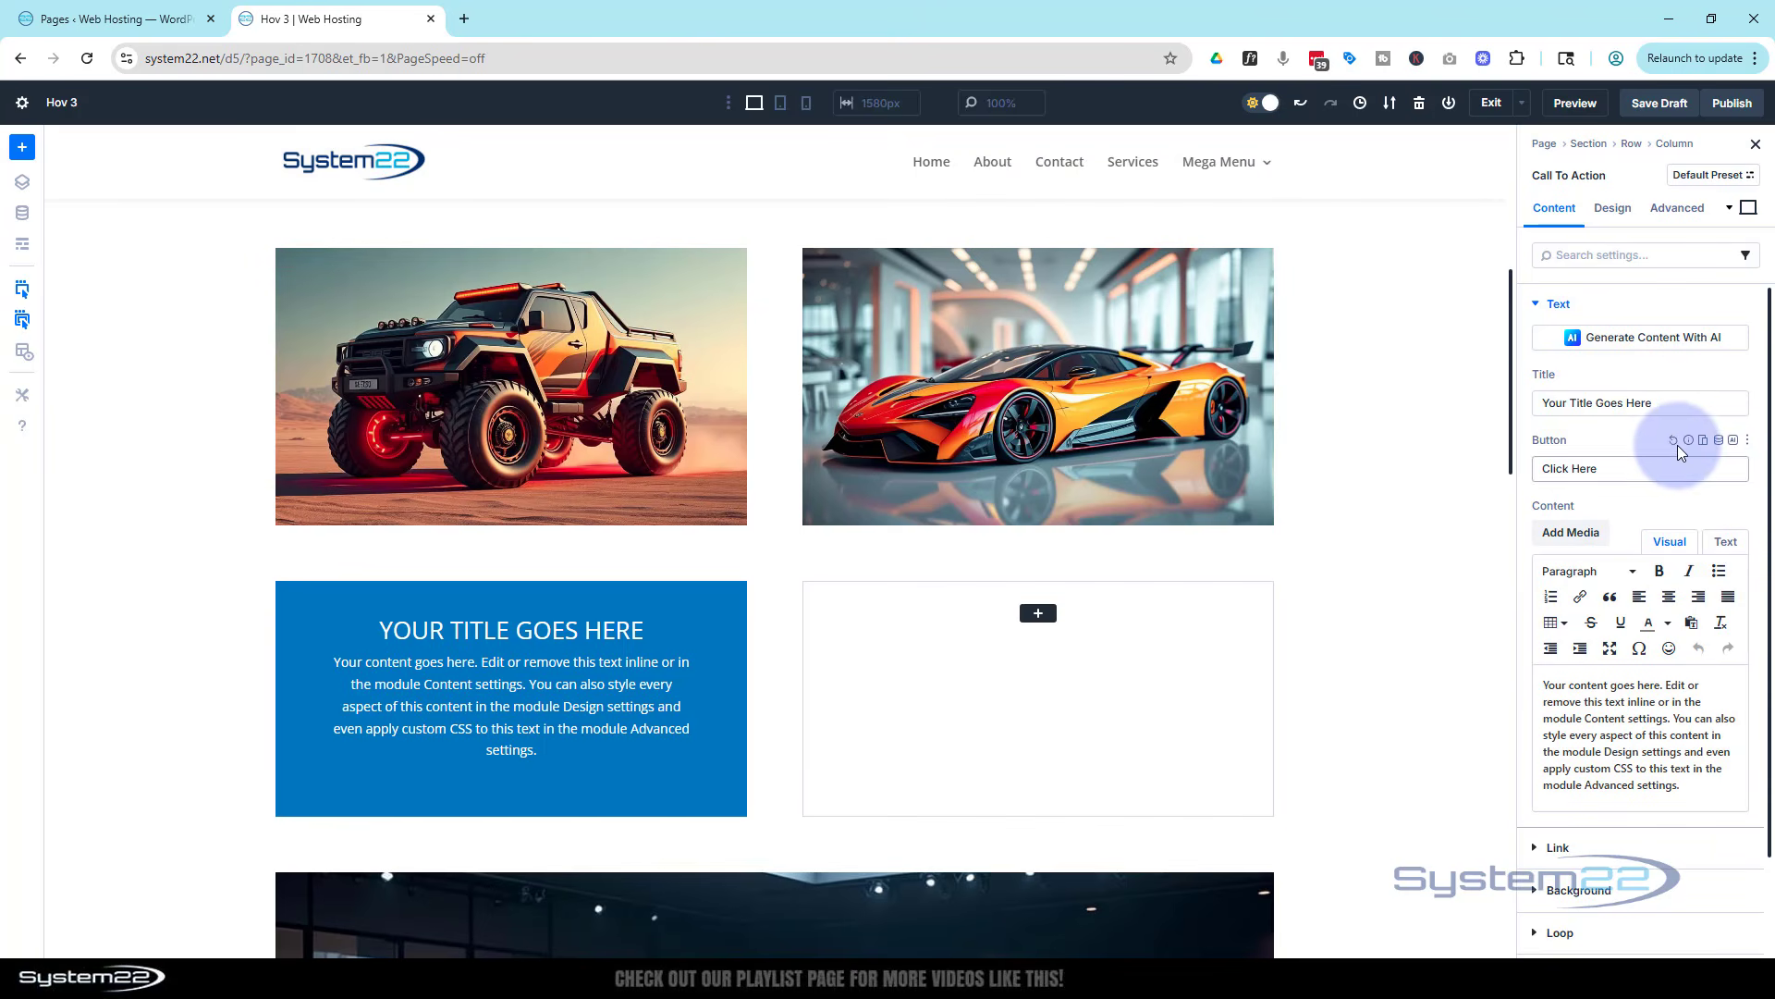
Step: Set the Call To Action module's button link URL to # and open the module's design settings
scroll(1677, 447, down, 1)
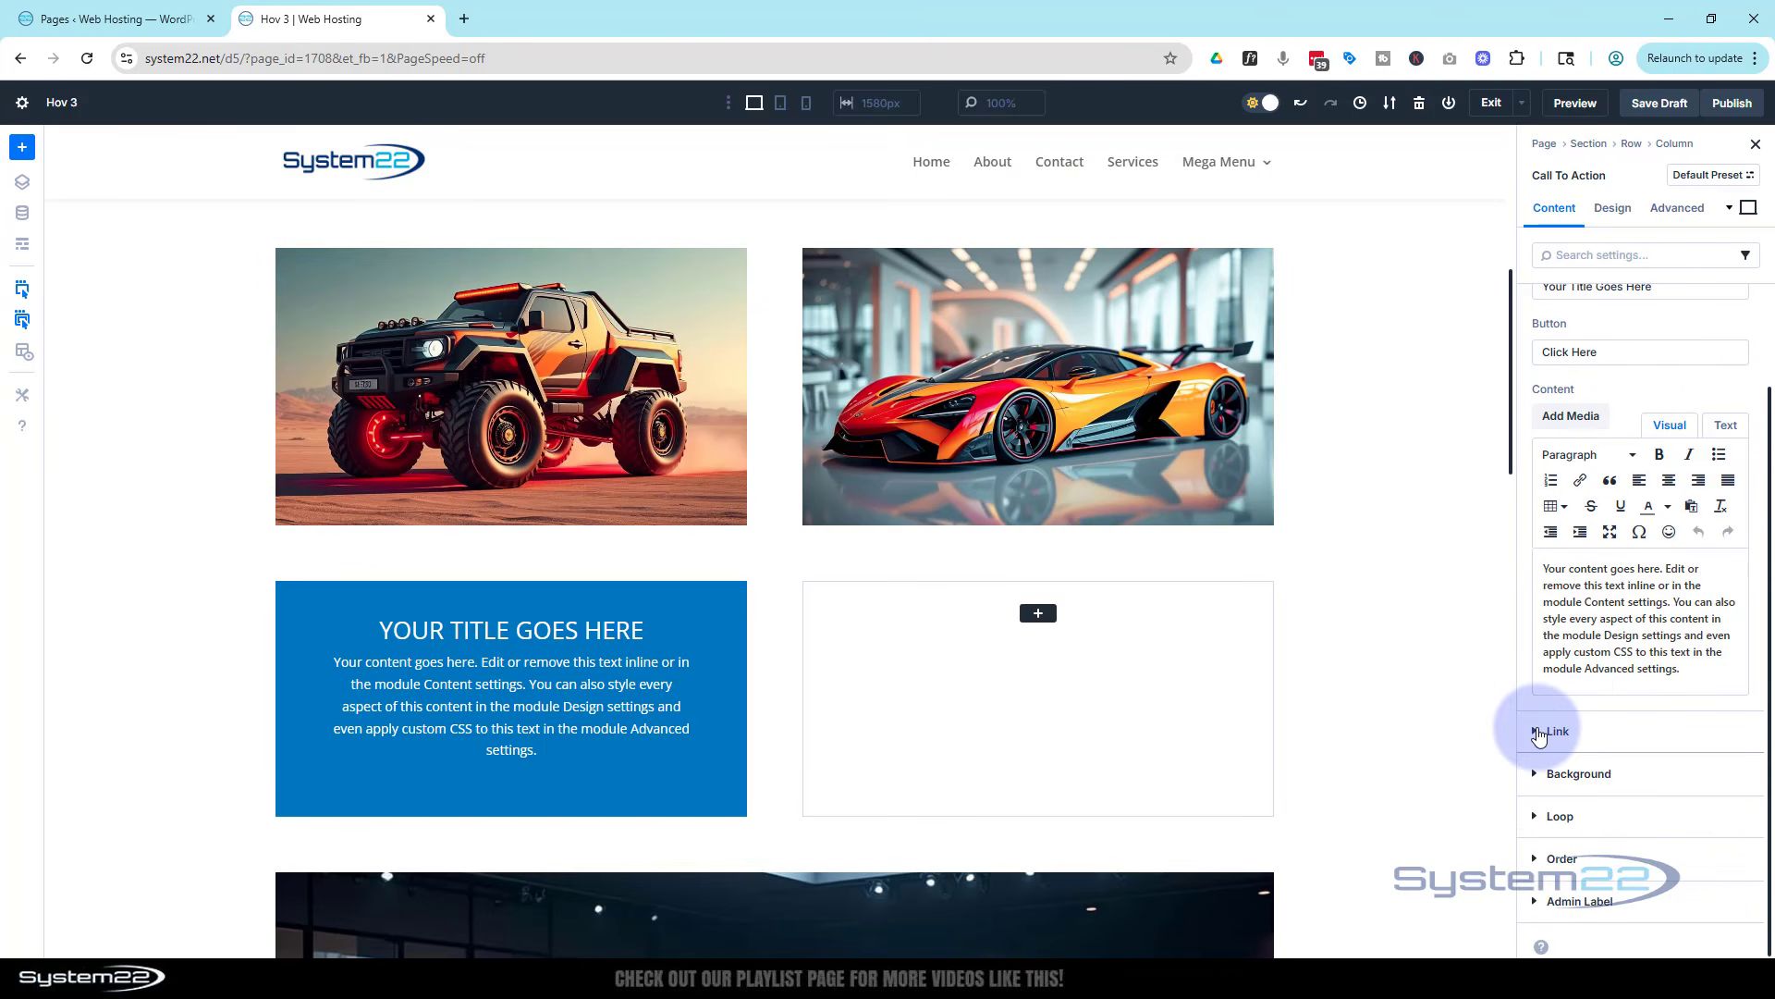
click(1539, 732)
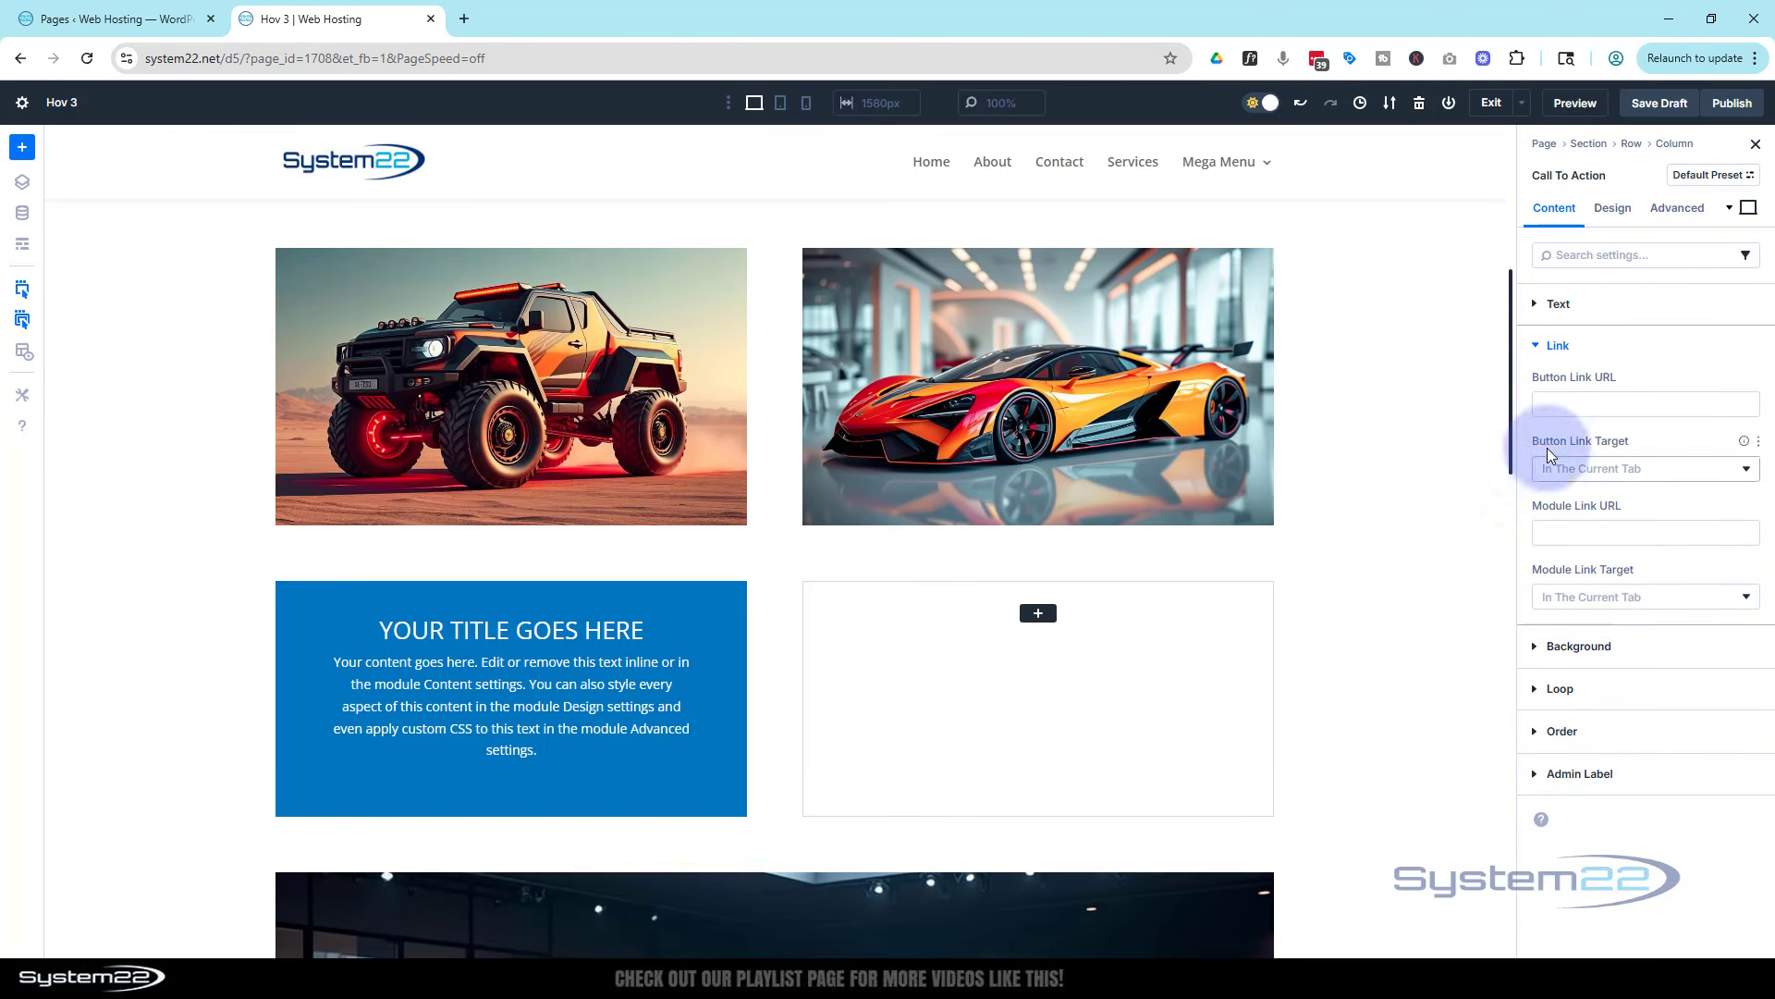
click(1556, 399)
text(#)
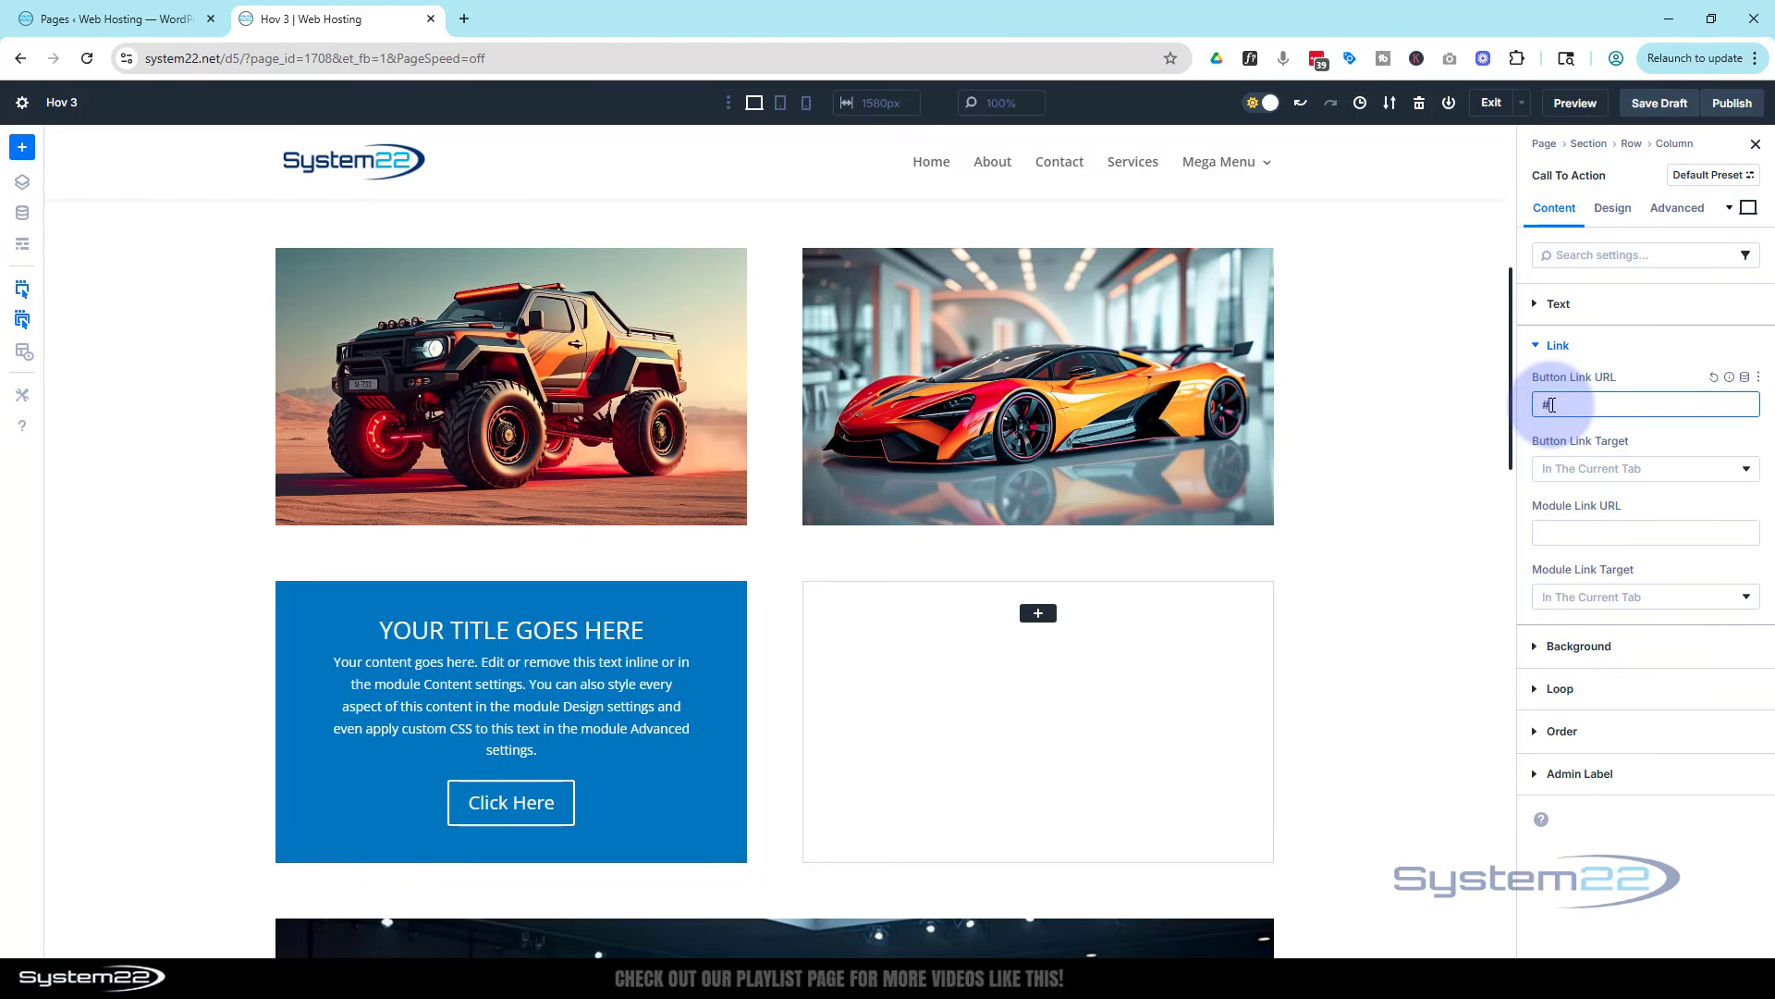
click(1613, 207)
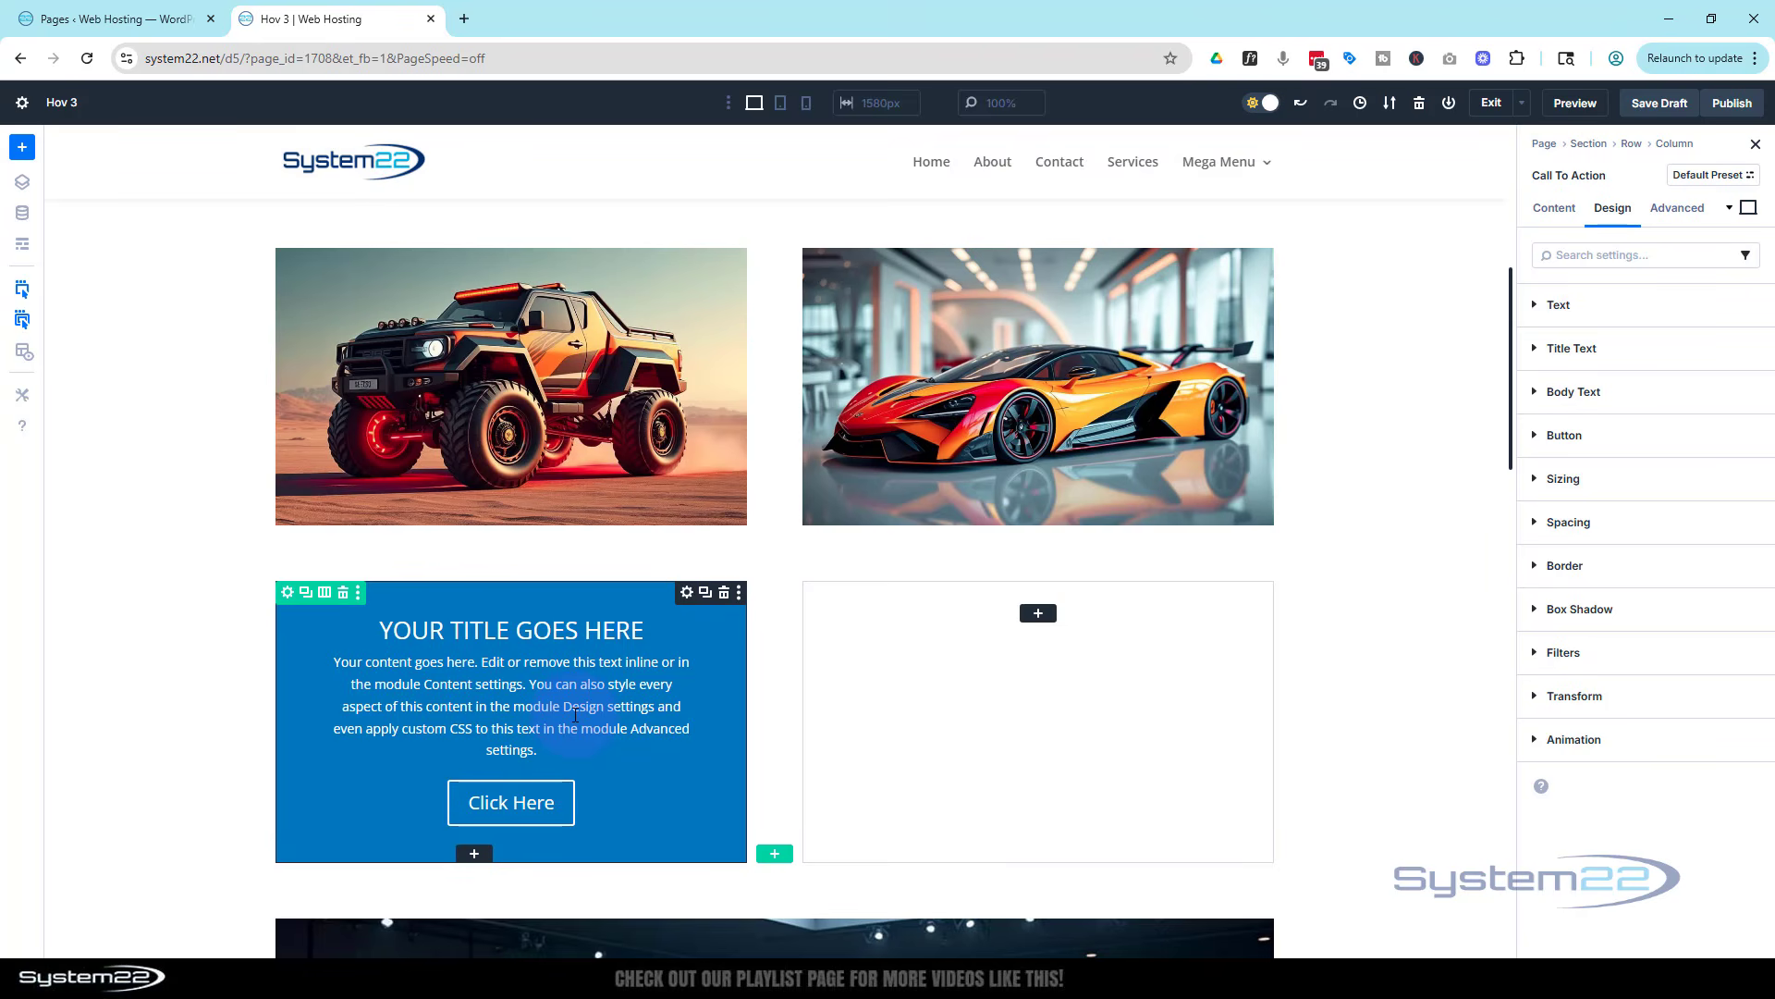
Step: Set the new row's first column background to the silver sports car at sunset from the media library
click(287, 593)
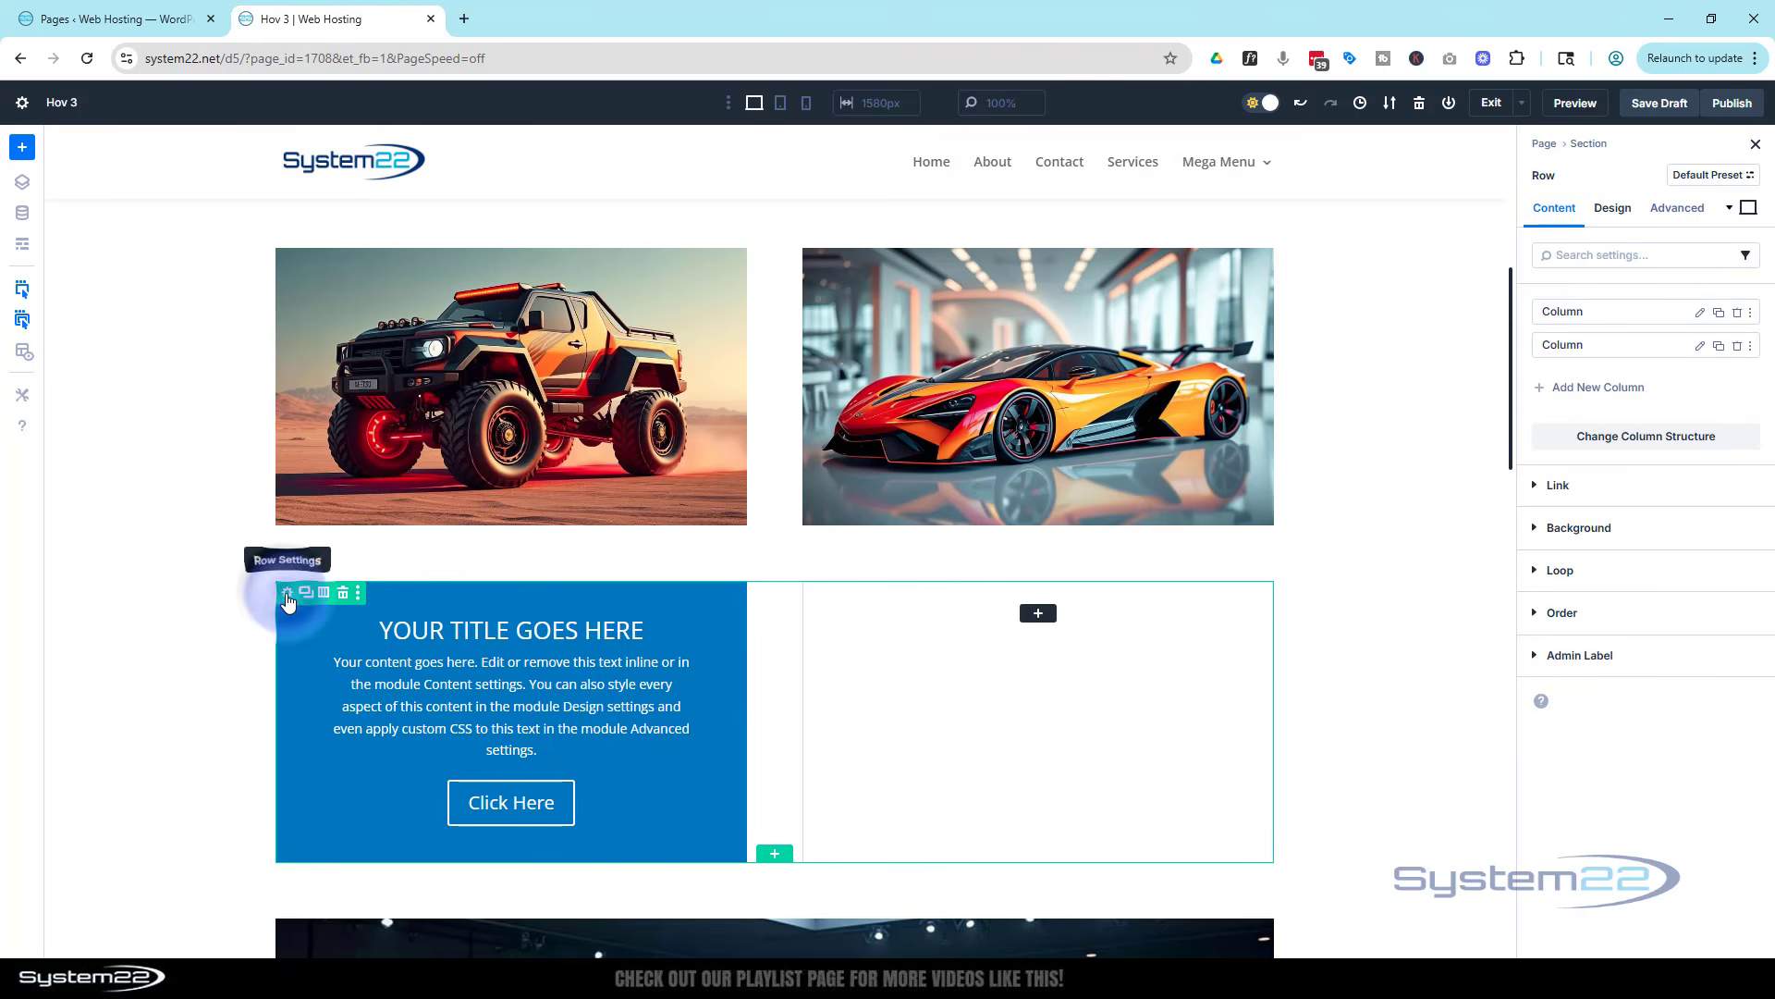
click(1699, 314)
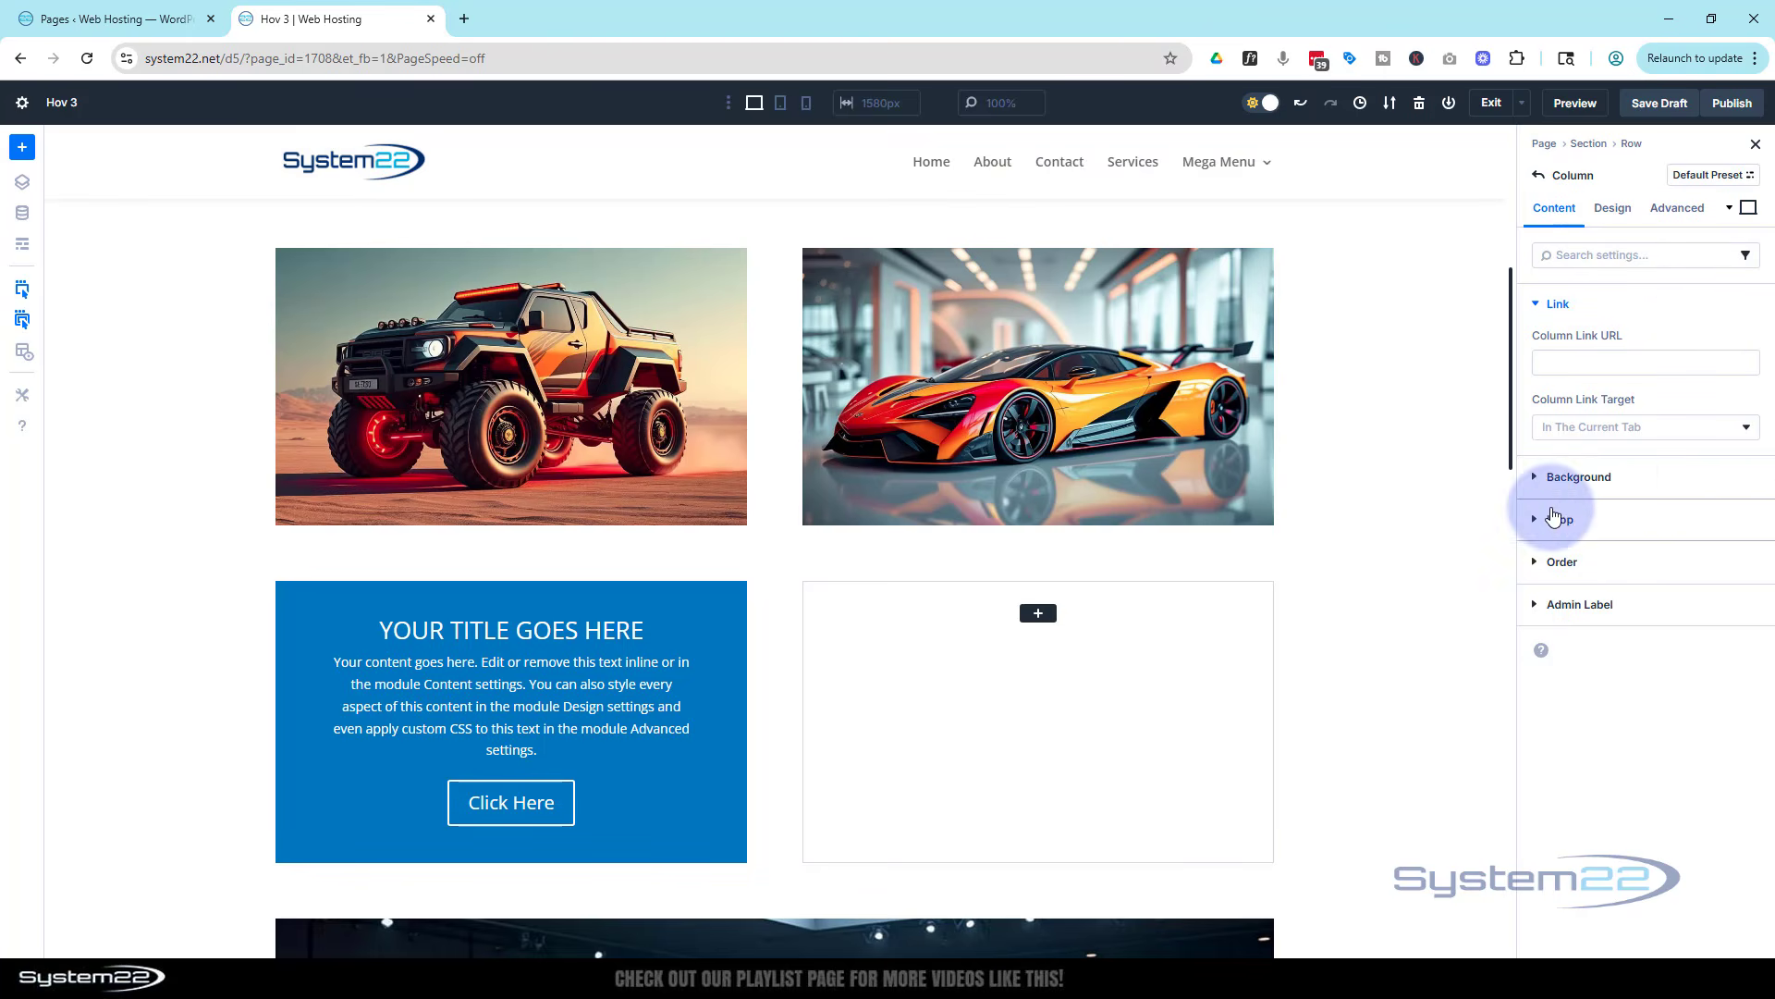
click(1606, 476)
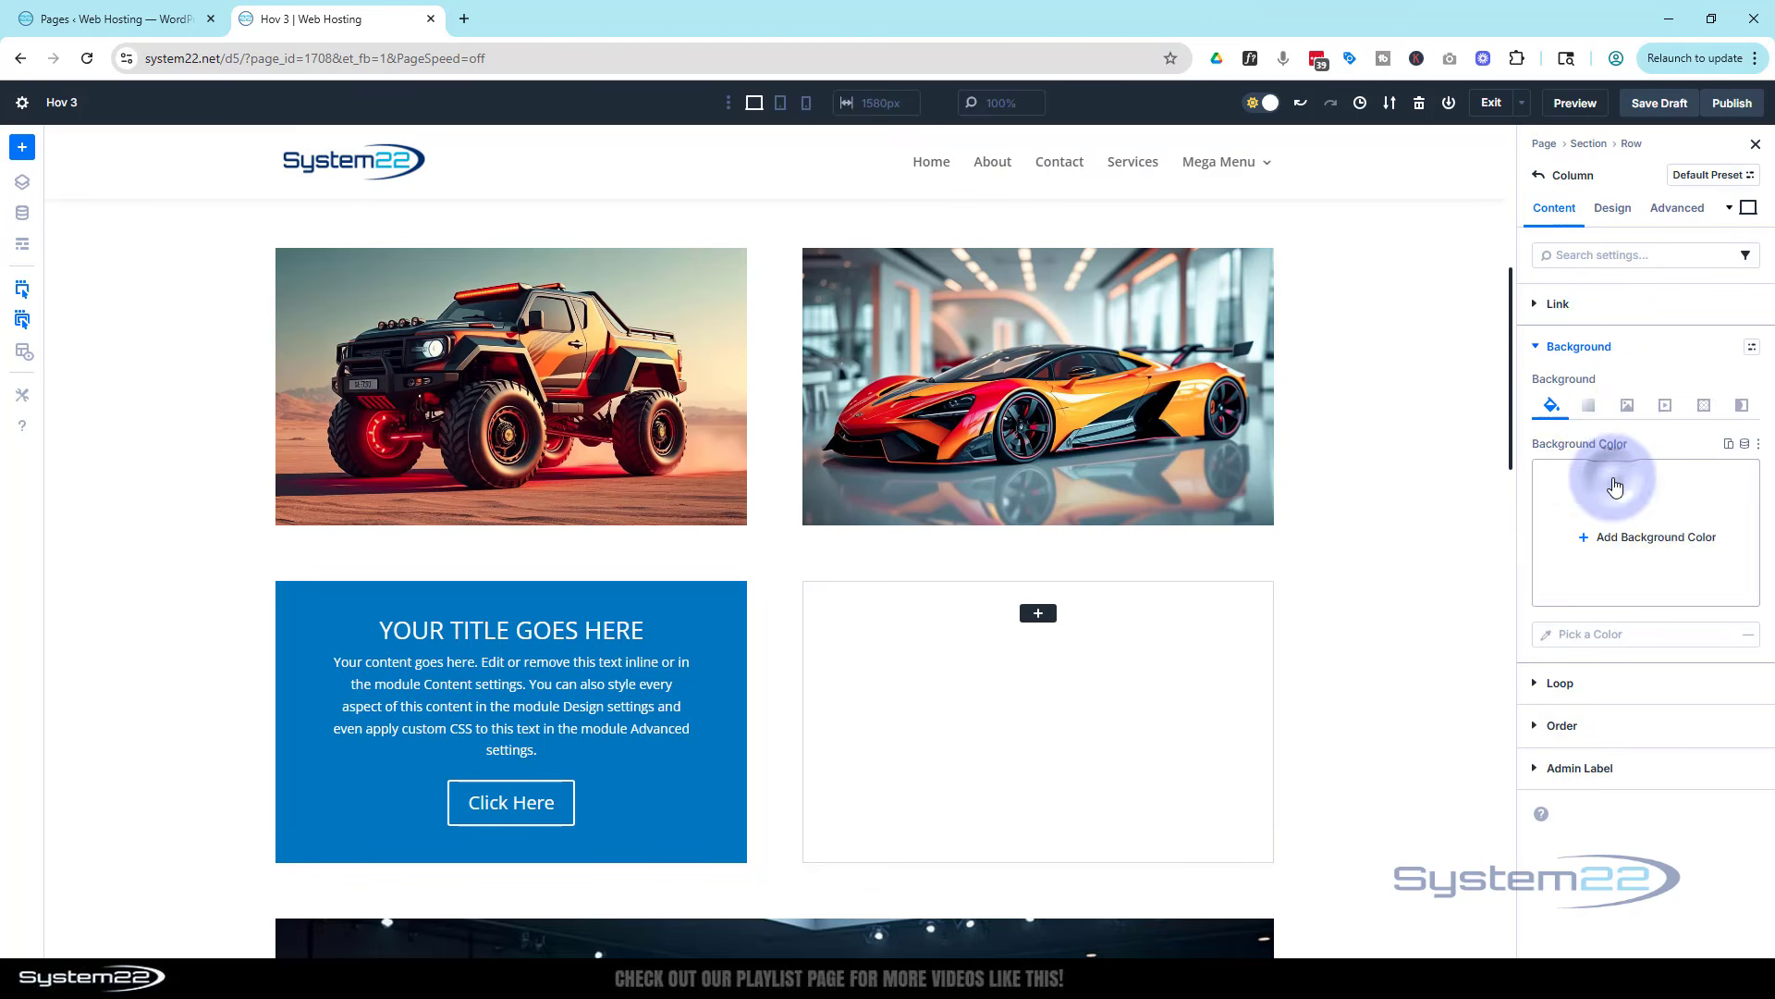
click(1627, 407)
click(1634, 546)
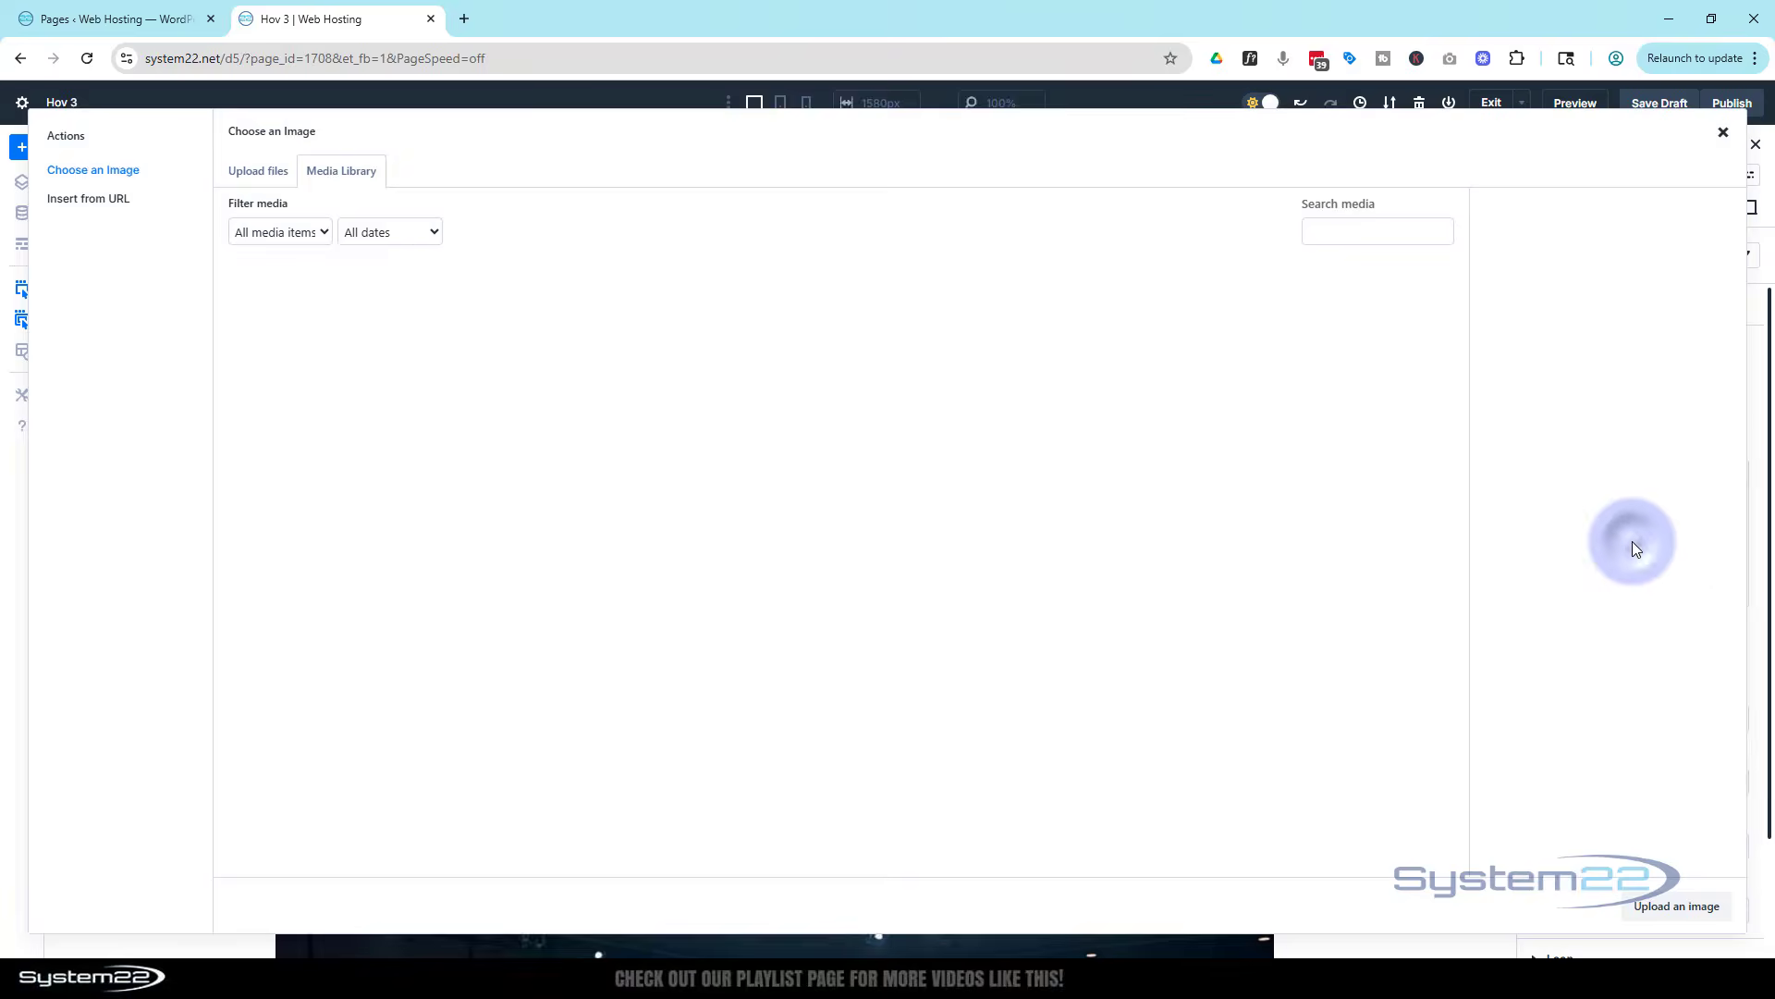
click(1139, 306)
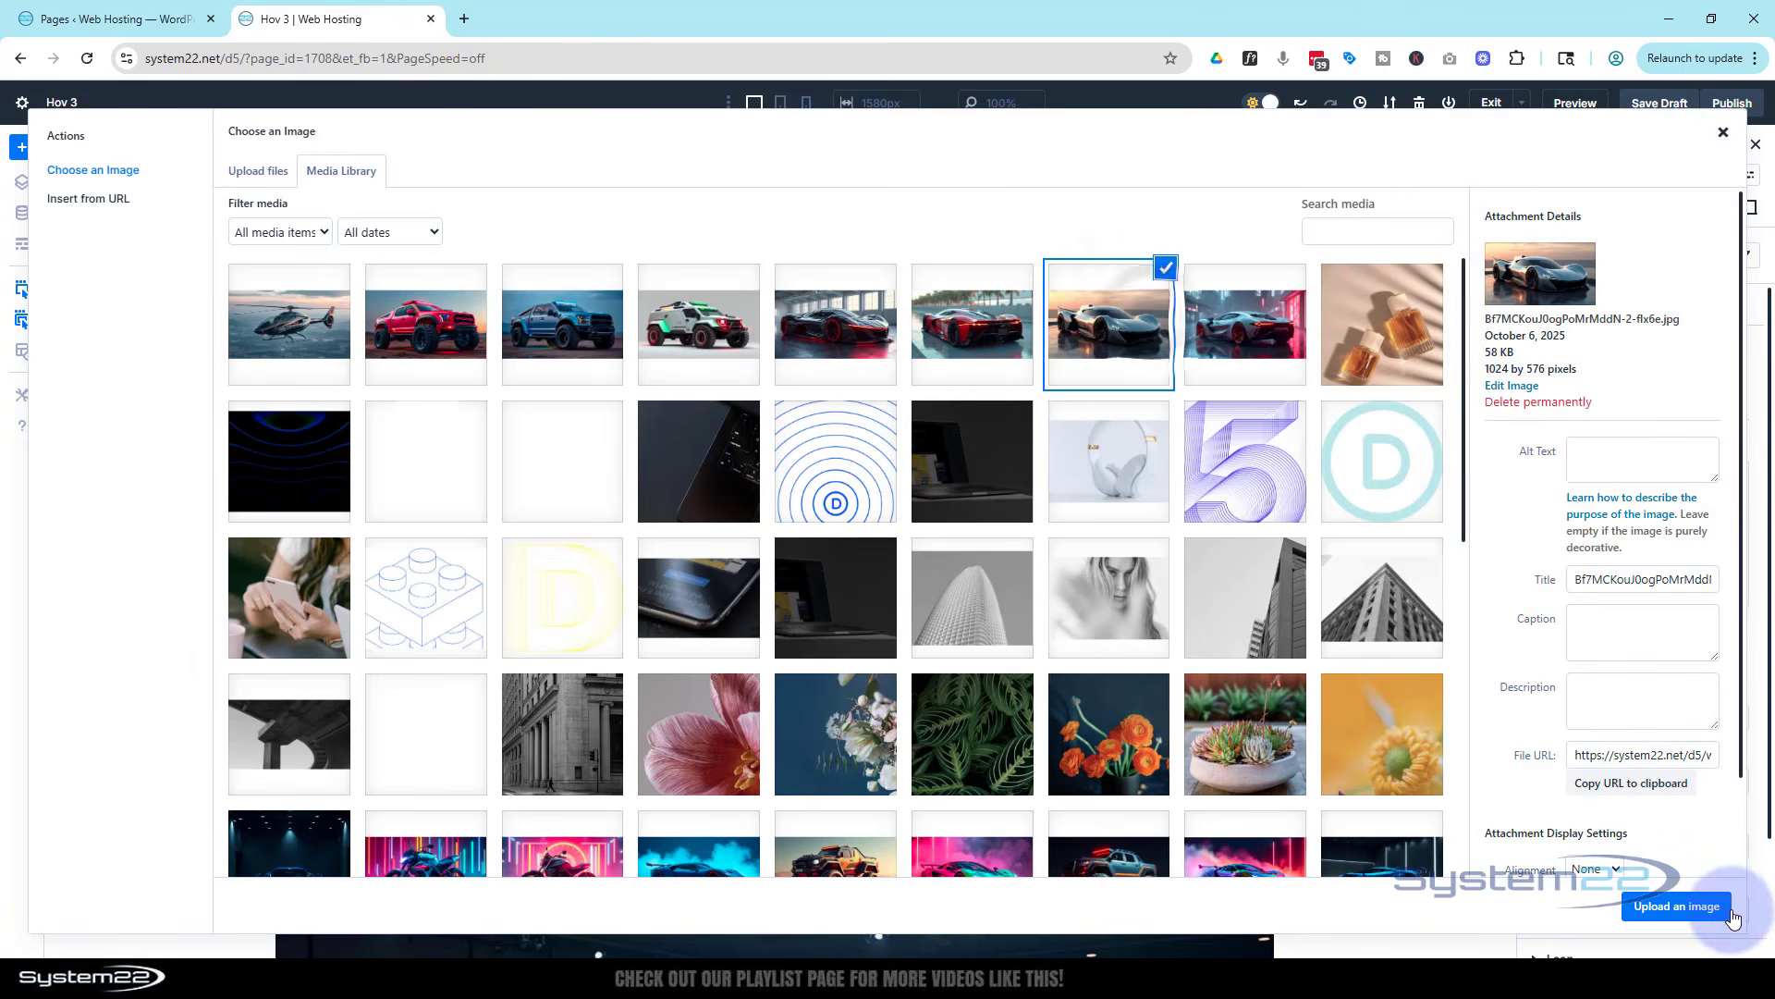
click(1728, 910)
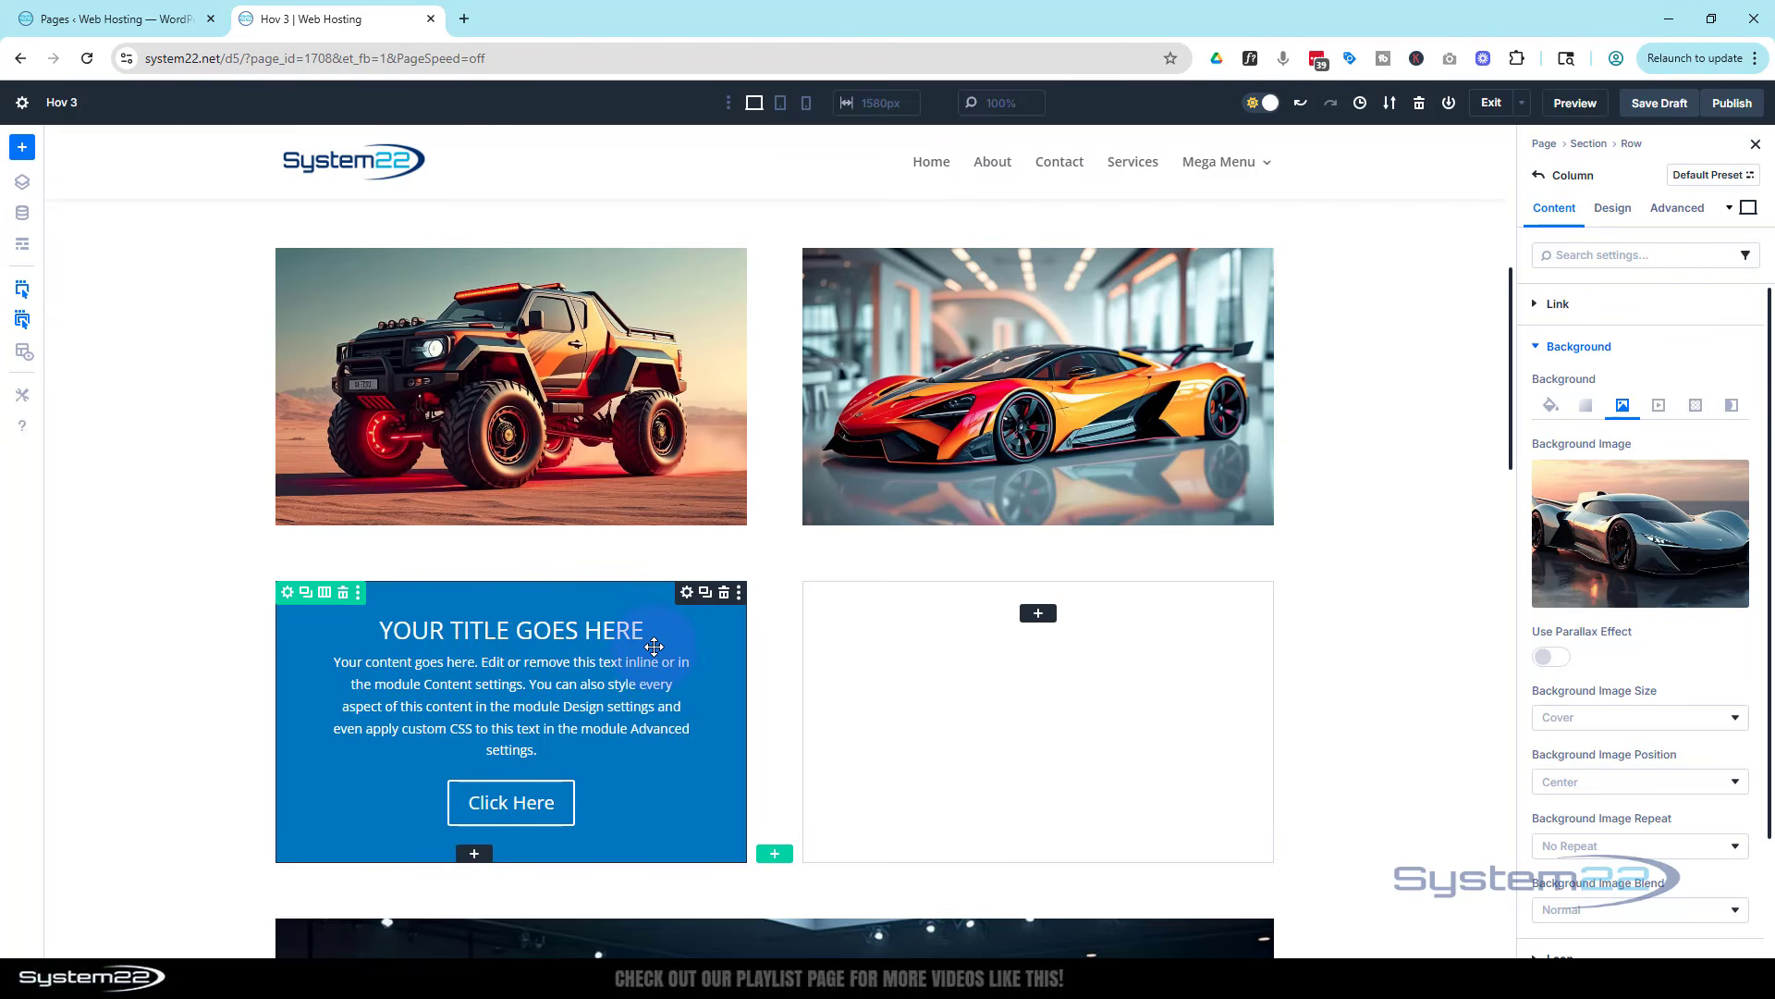
Step: Reduce the opacity of the Call To Action module's blue background color to 78%
click(701, 639)
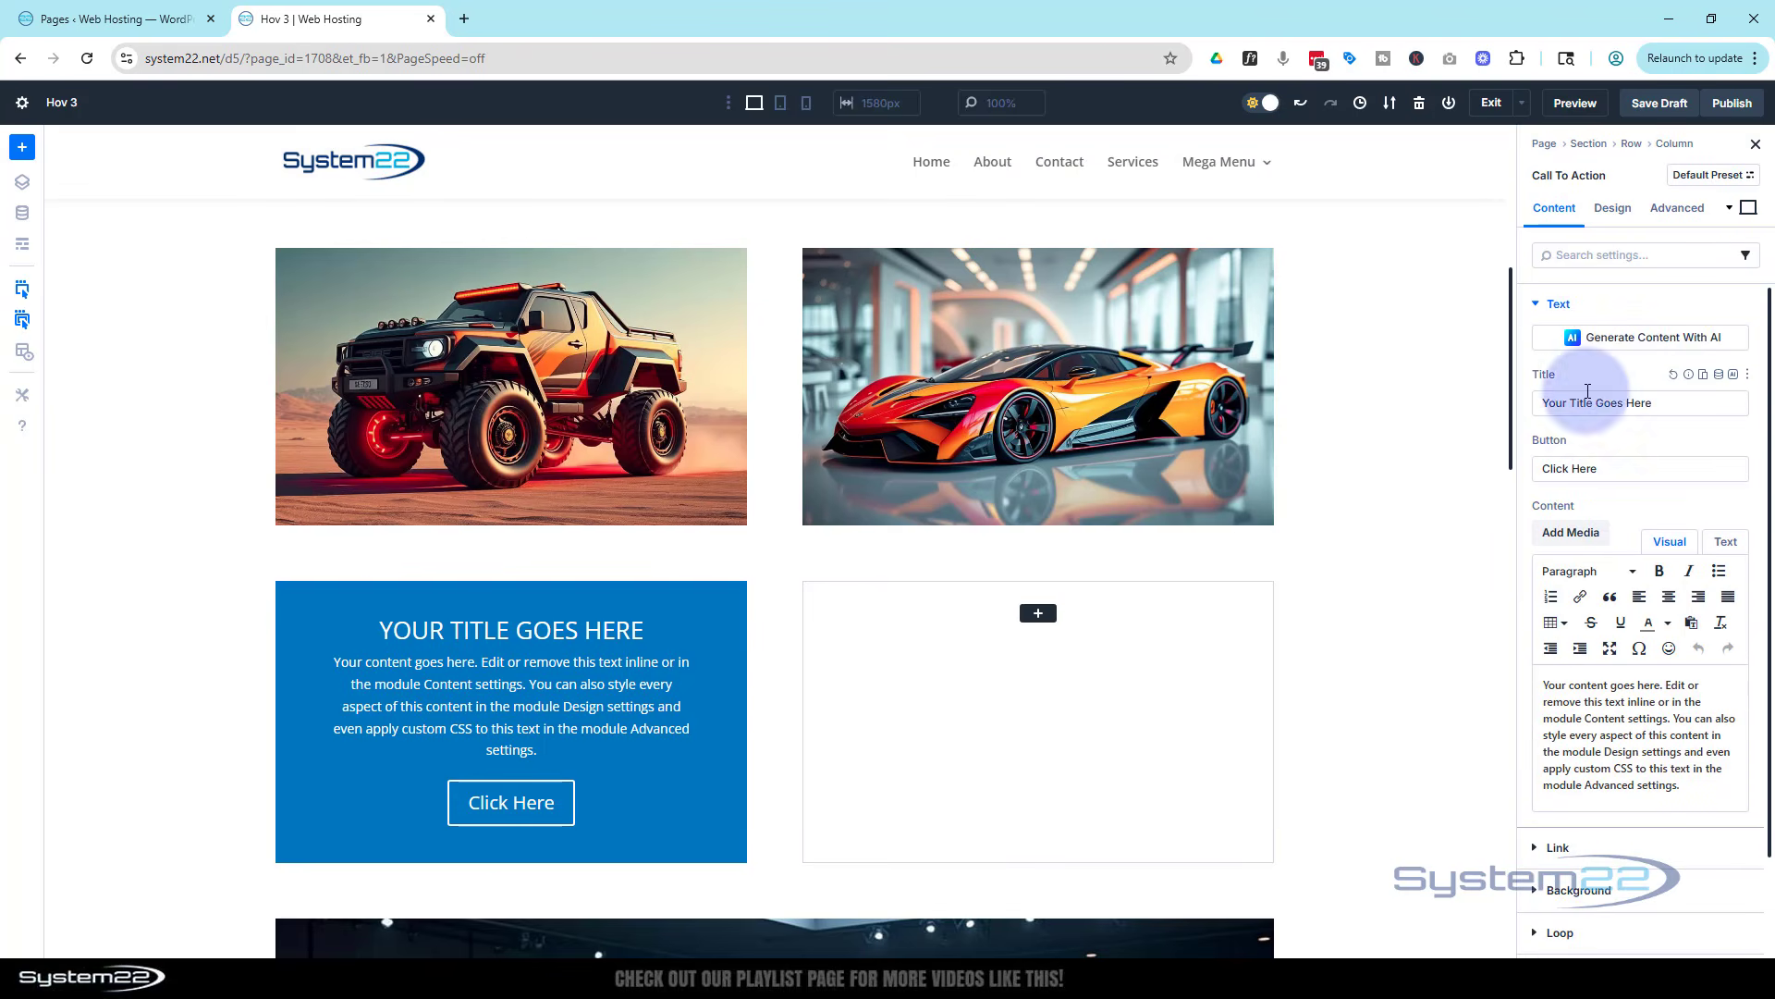
scroll(1597, 388, down, 2)
click(1572, 783)
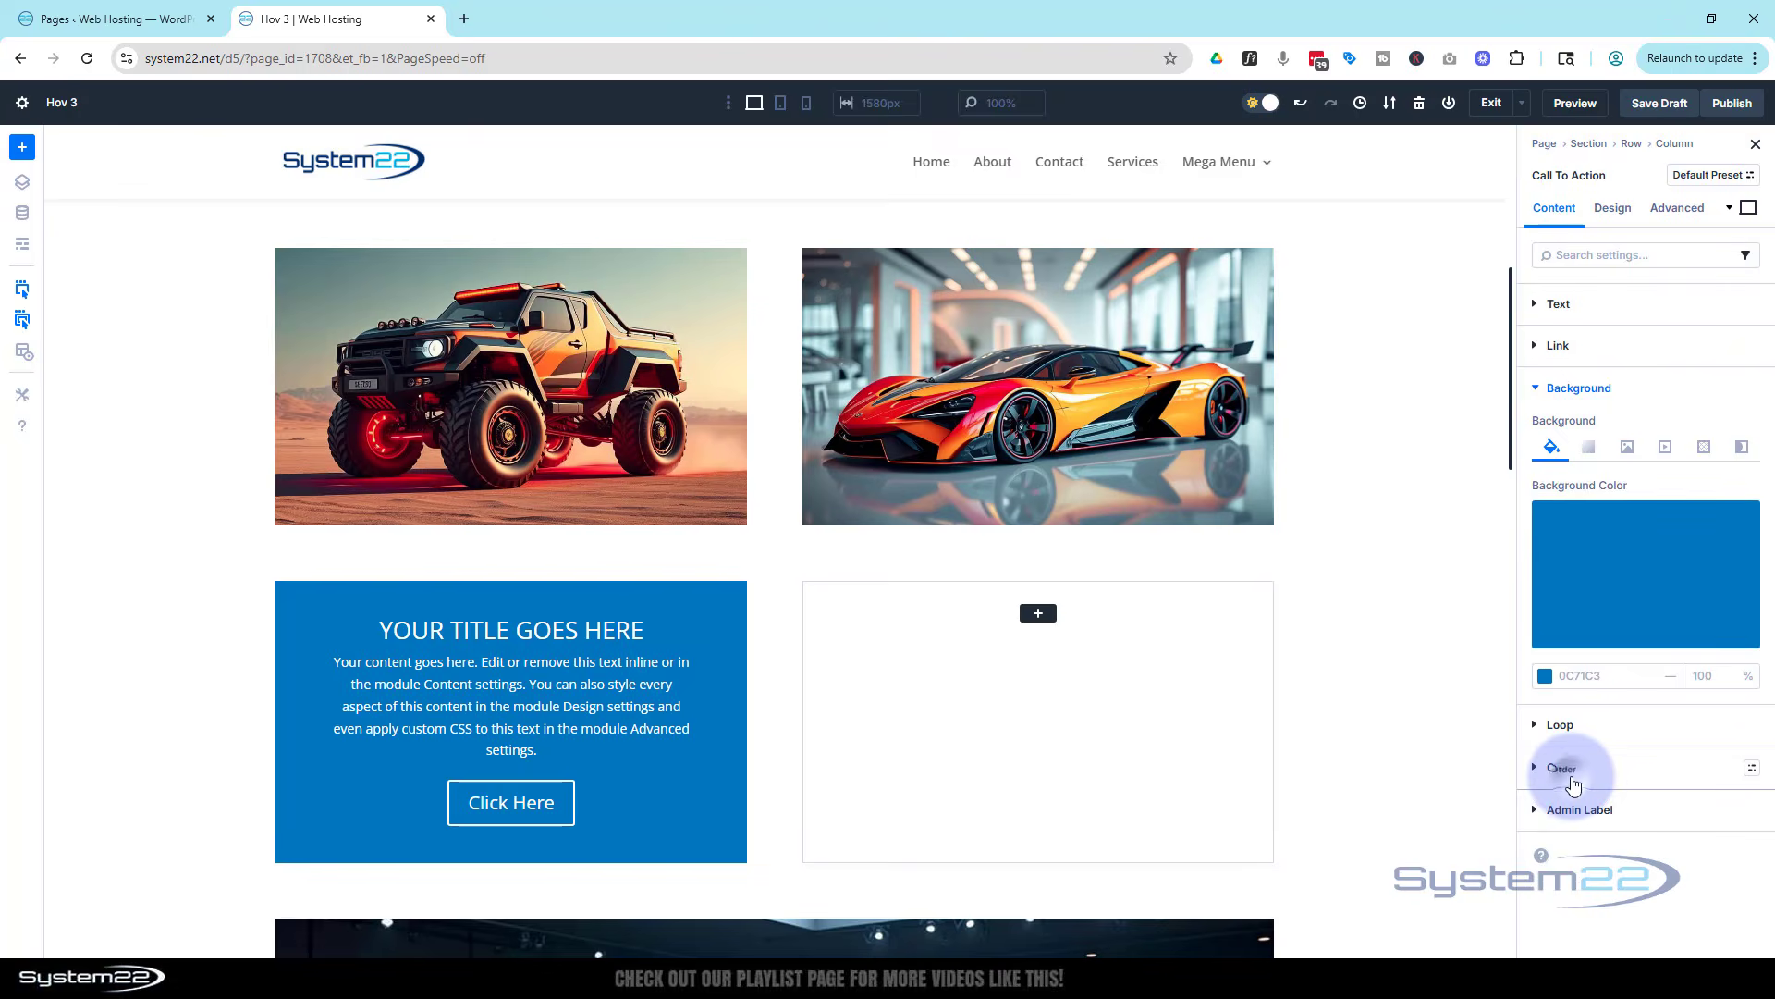
click(1633, 614)
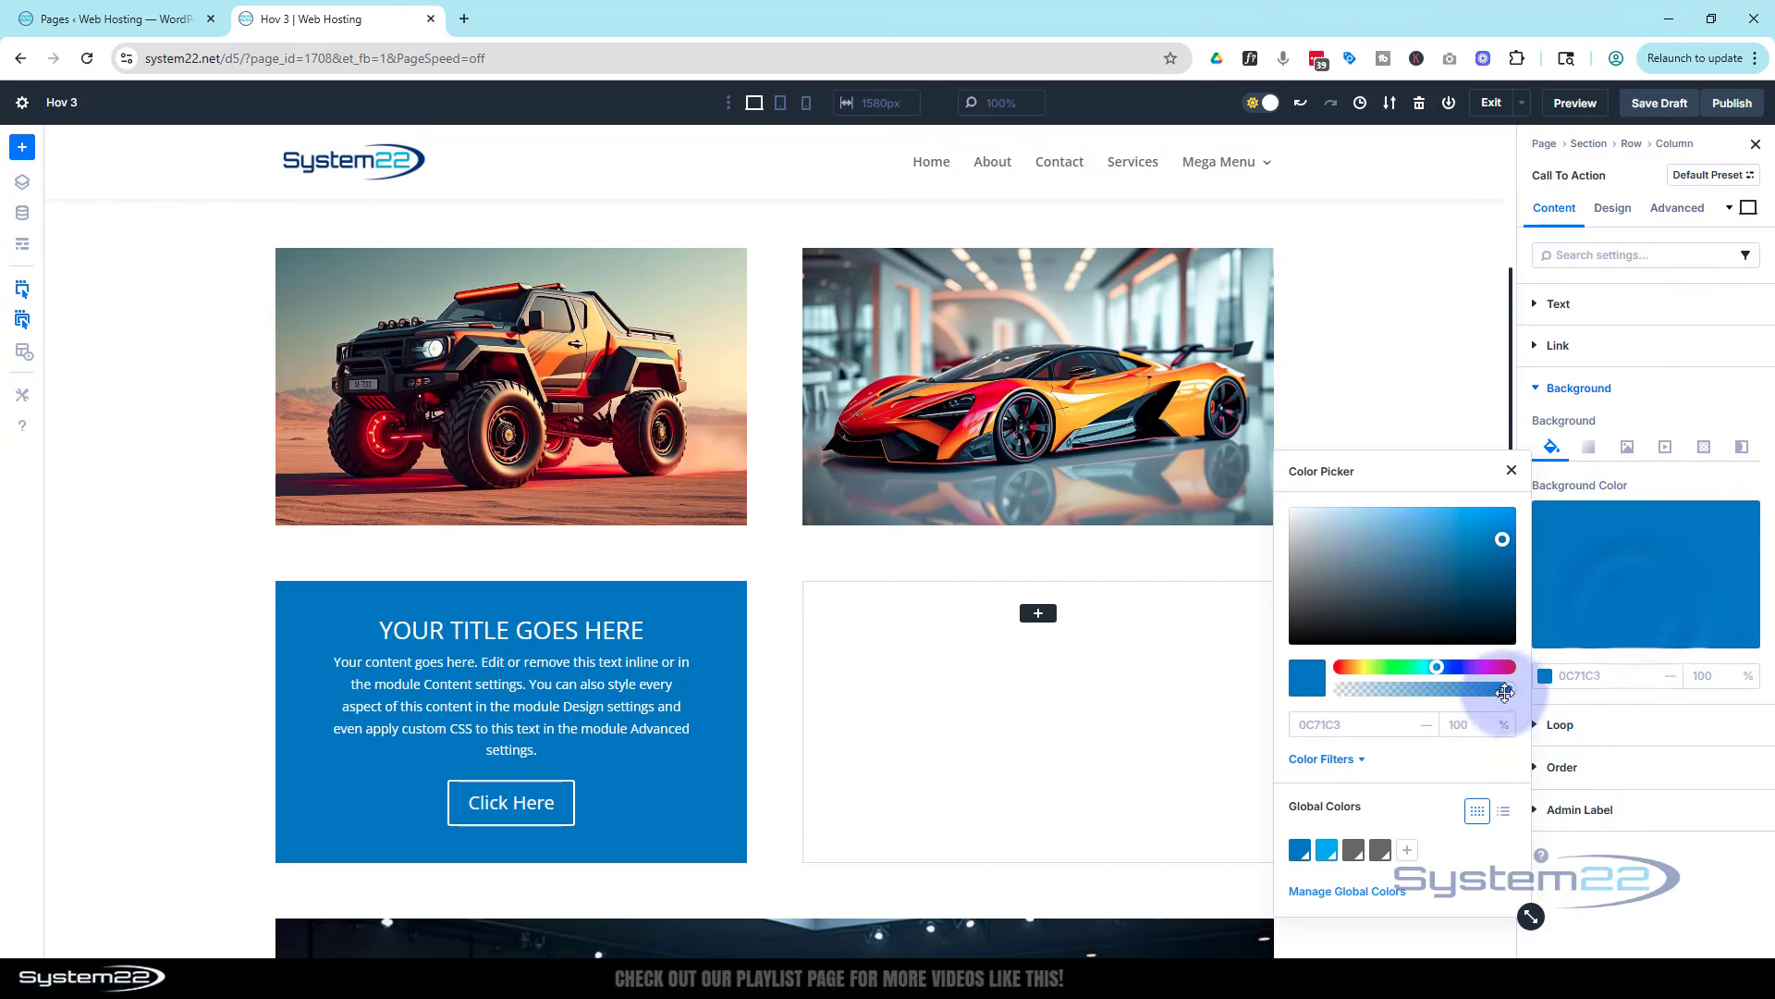
drag(1508, 689, 1473, 690)
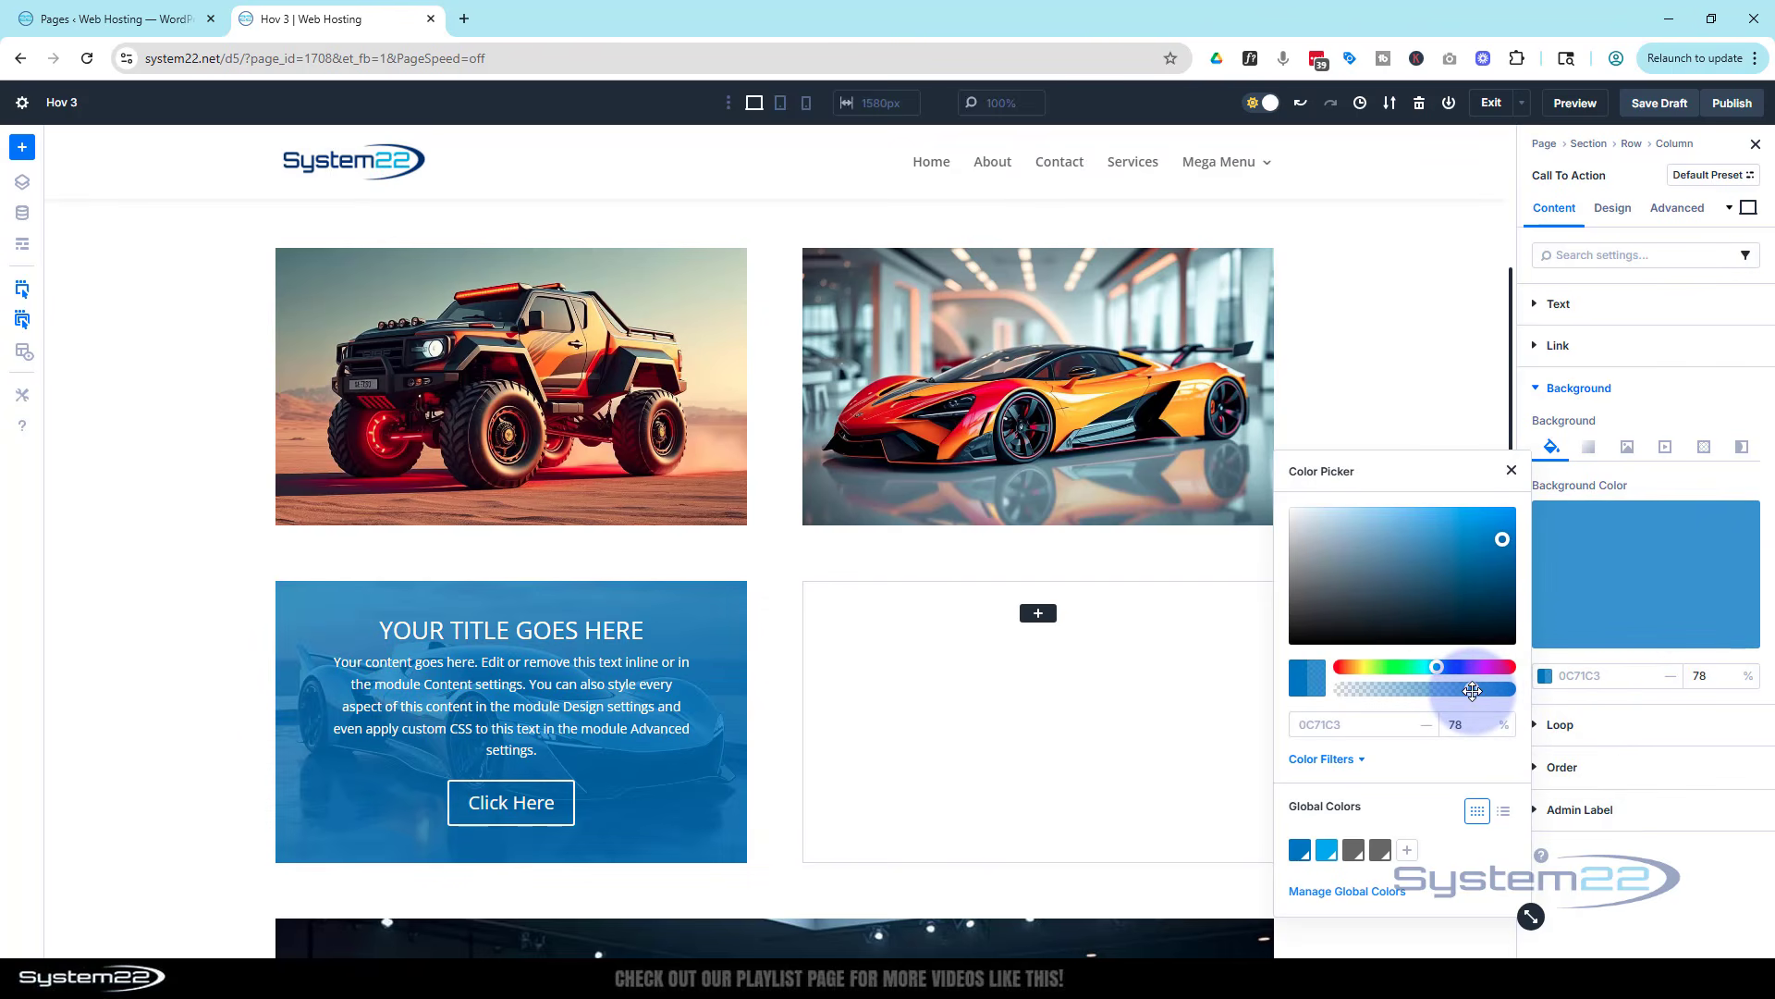
click(1511, 471)
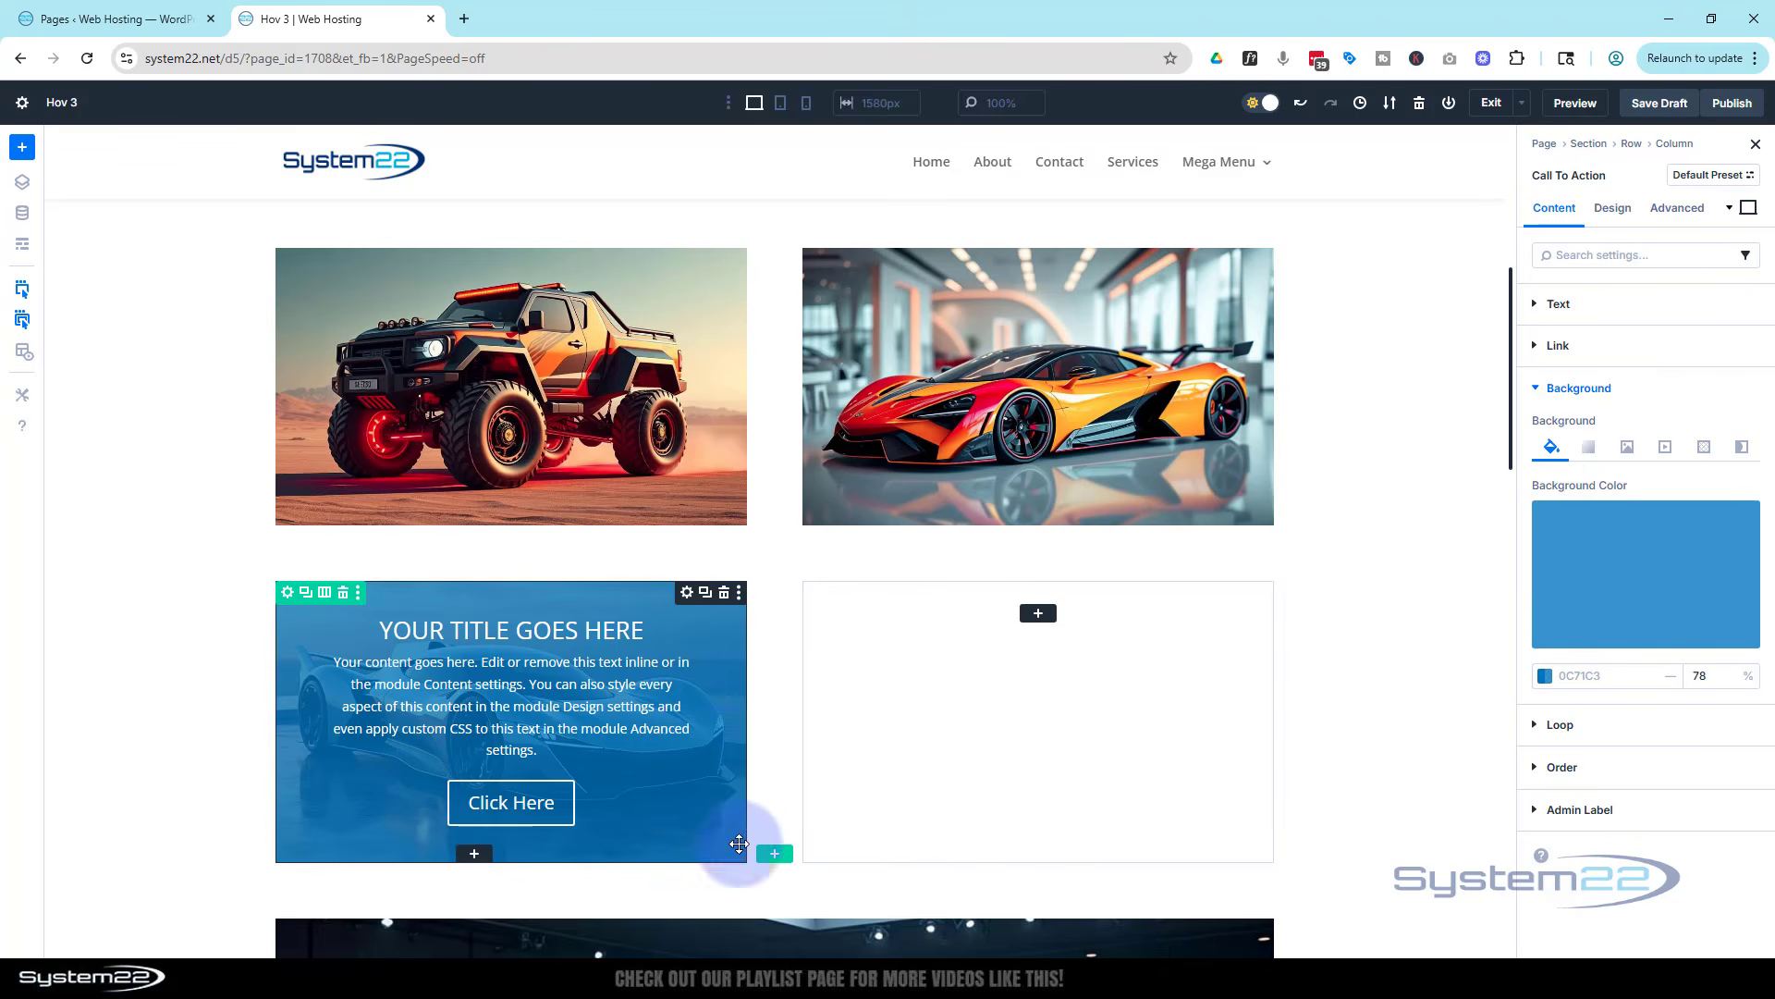
Step: Set the Call To Action module's top padding to 340 px
scroll(724, 740, up, 6)
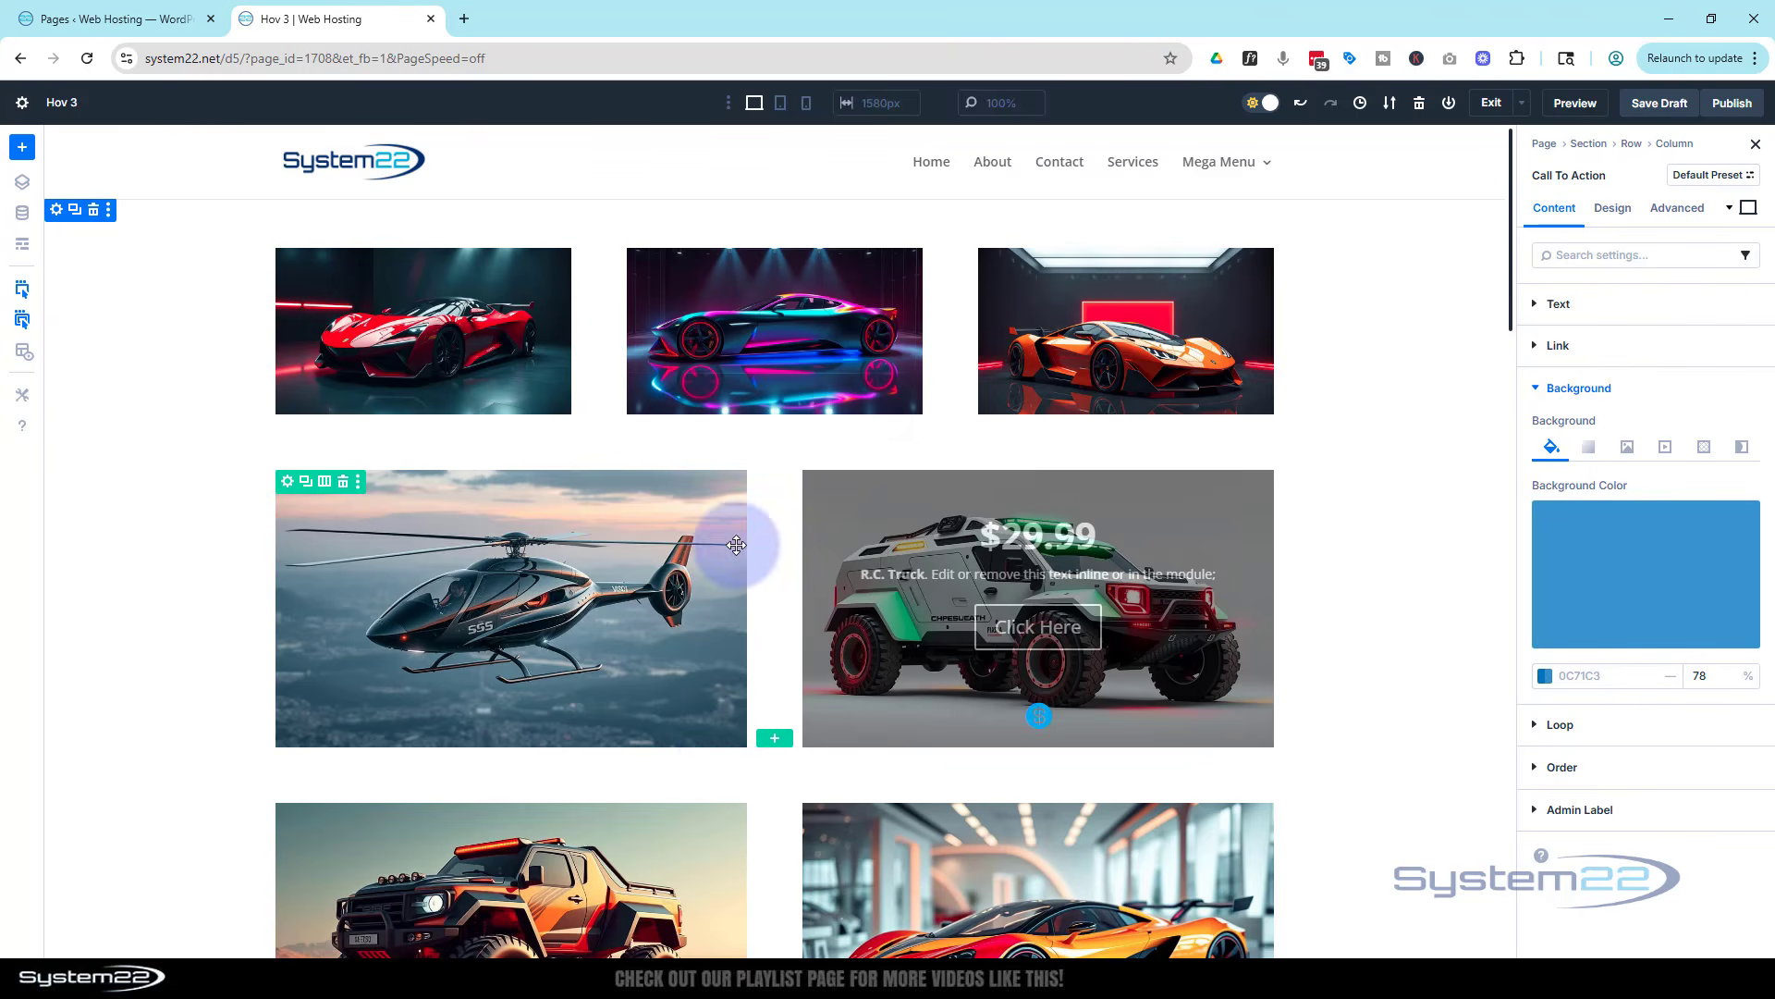
scroll(744, 725, down, 1)
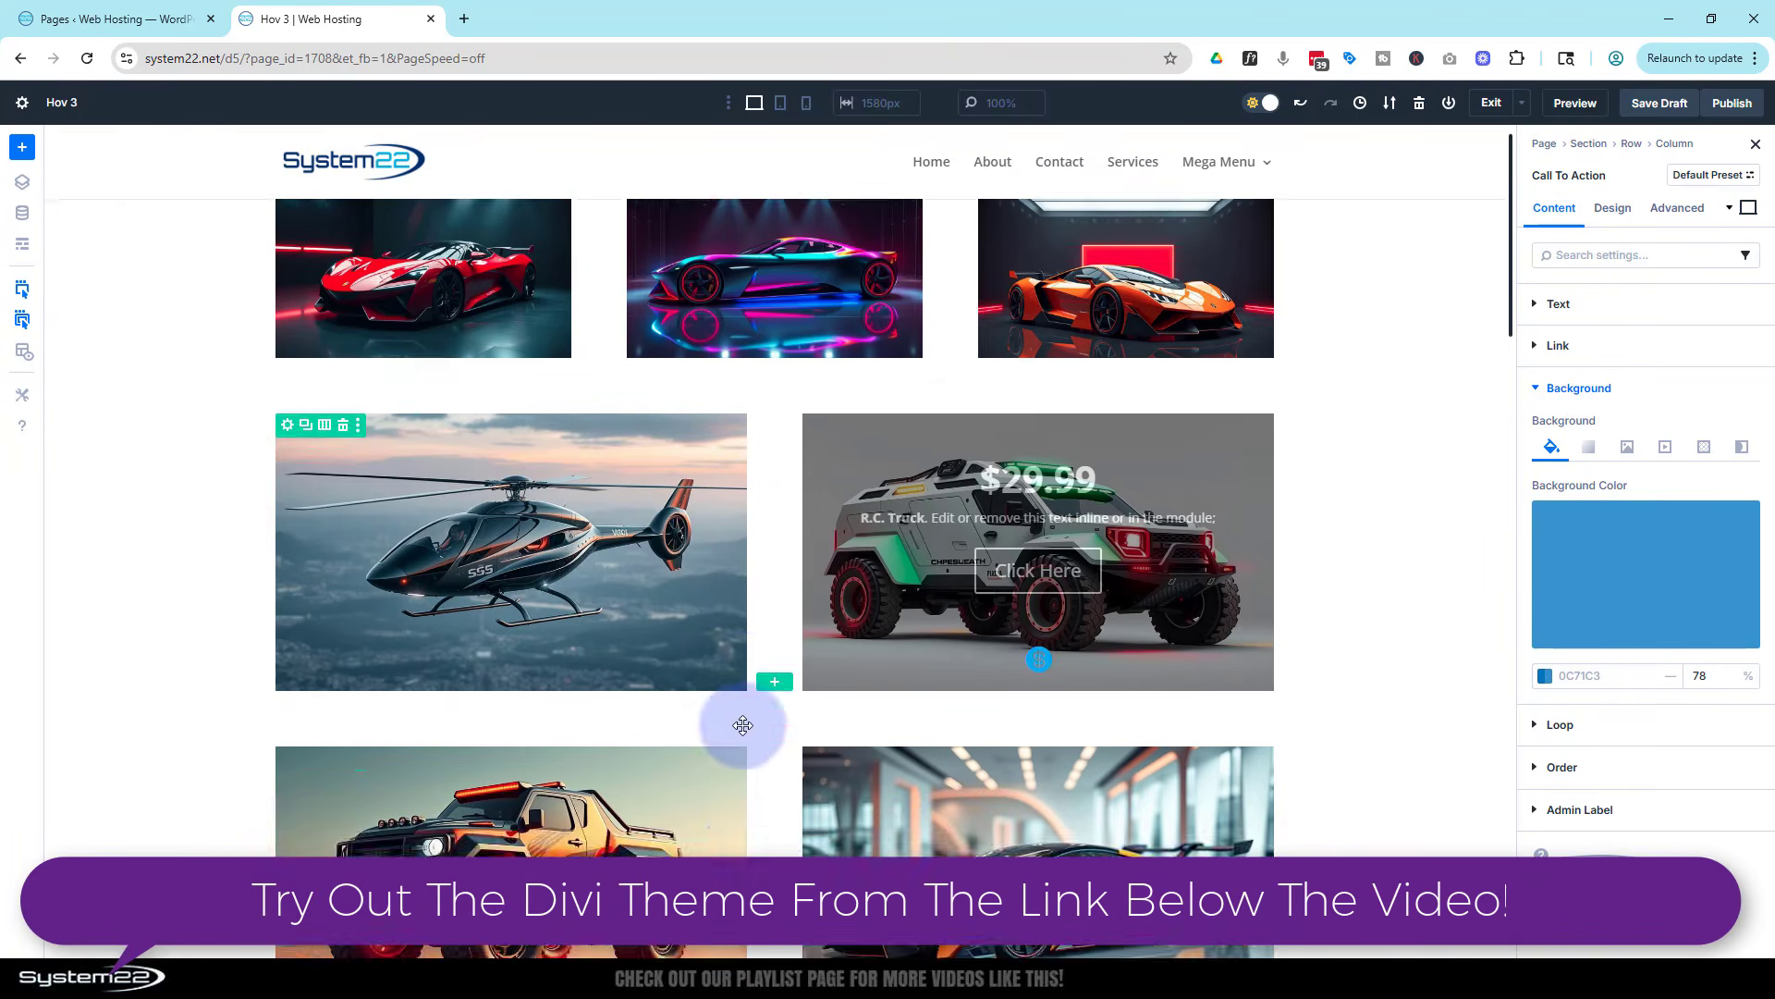
scroll(743, 725, down, 6)
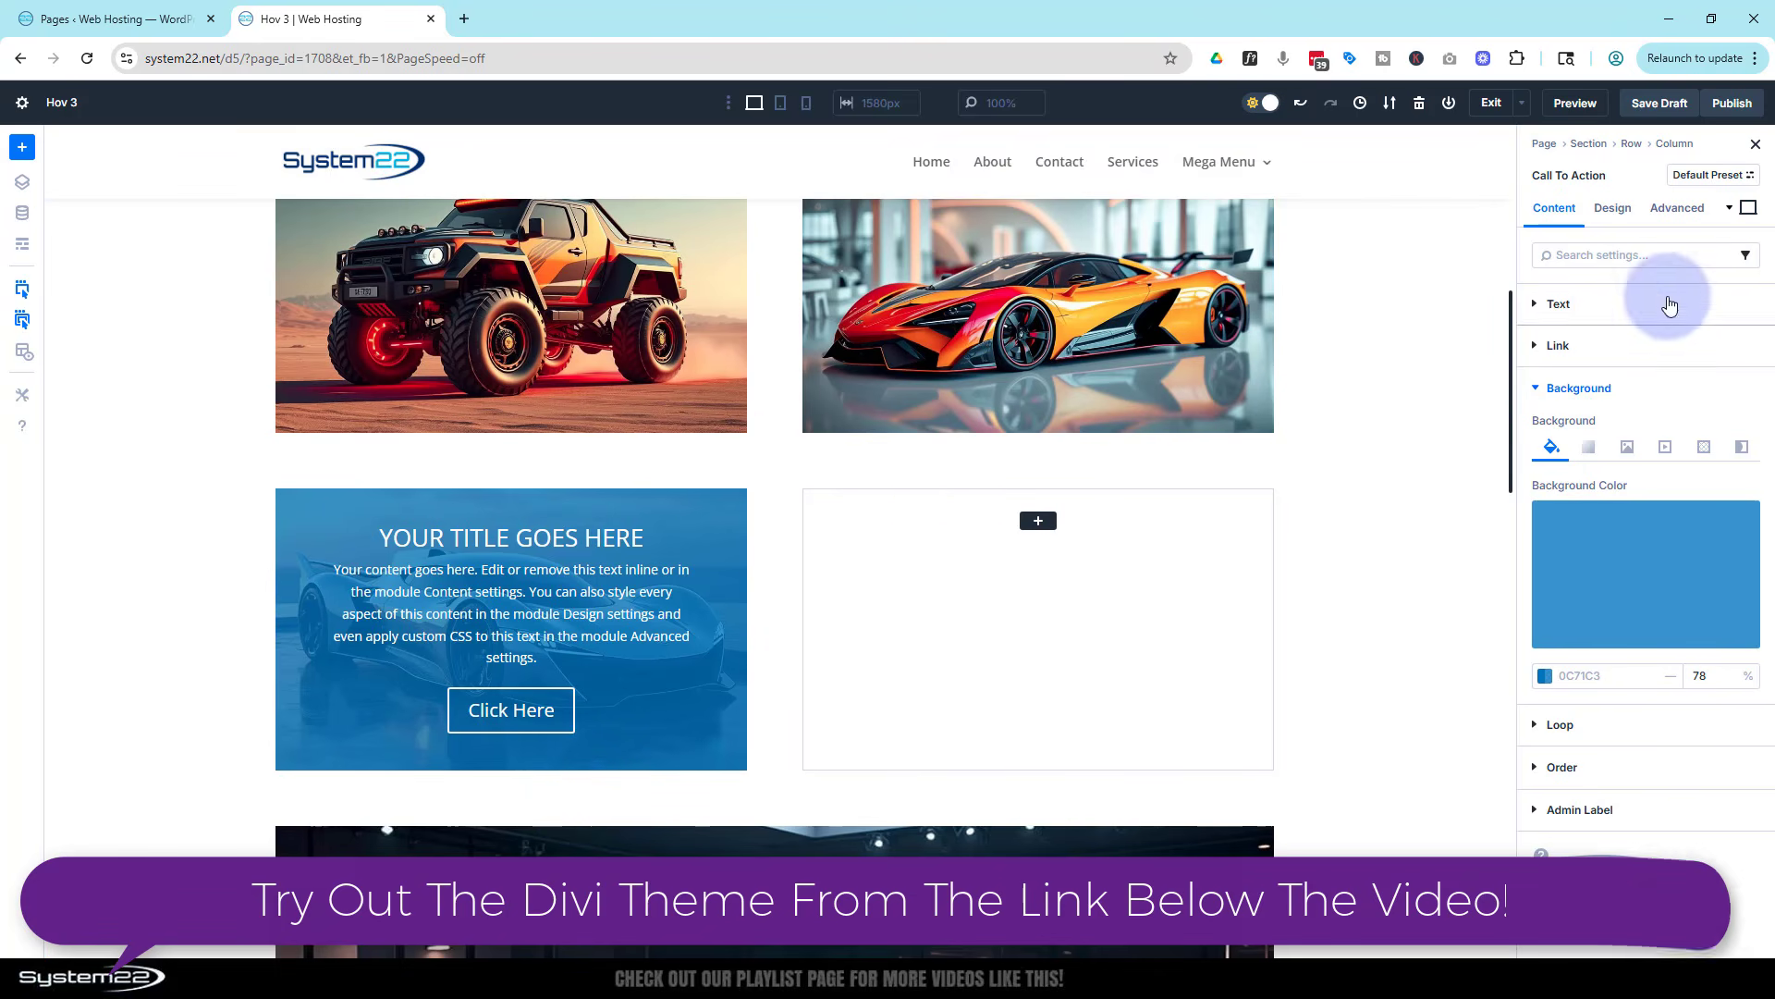
click(1612, 209)
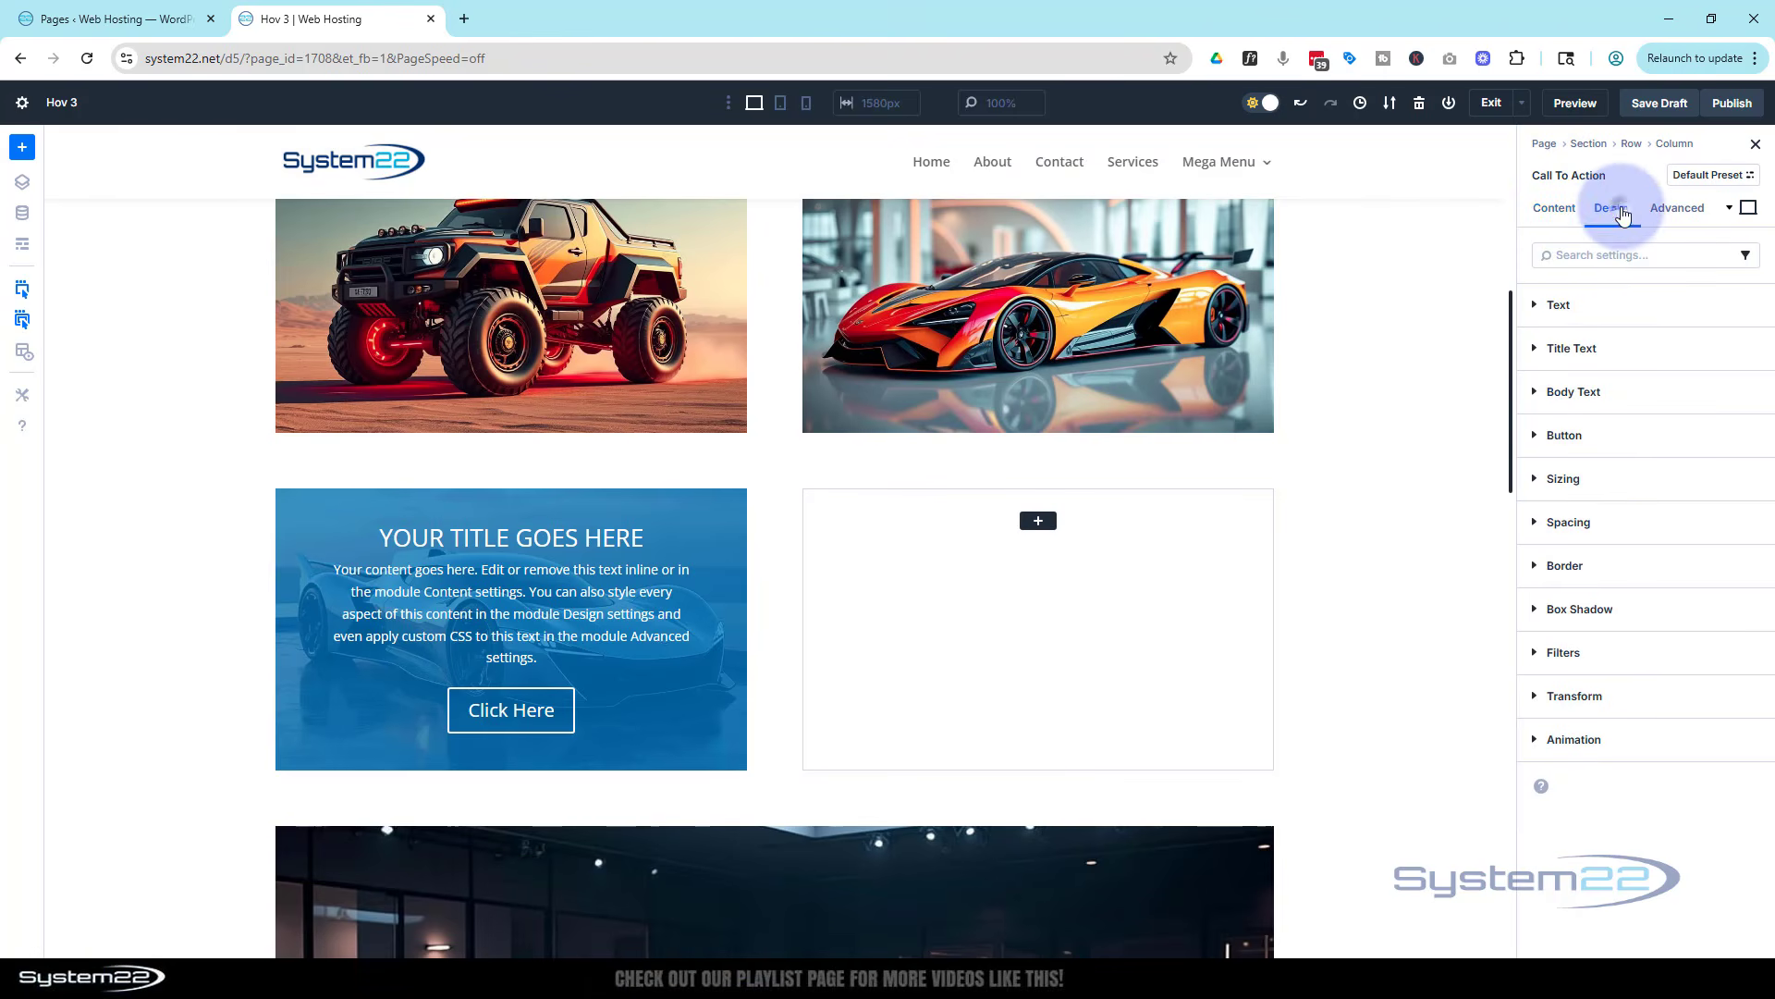
click(1640, 520)
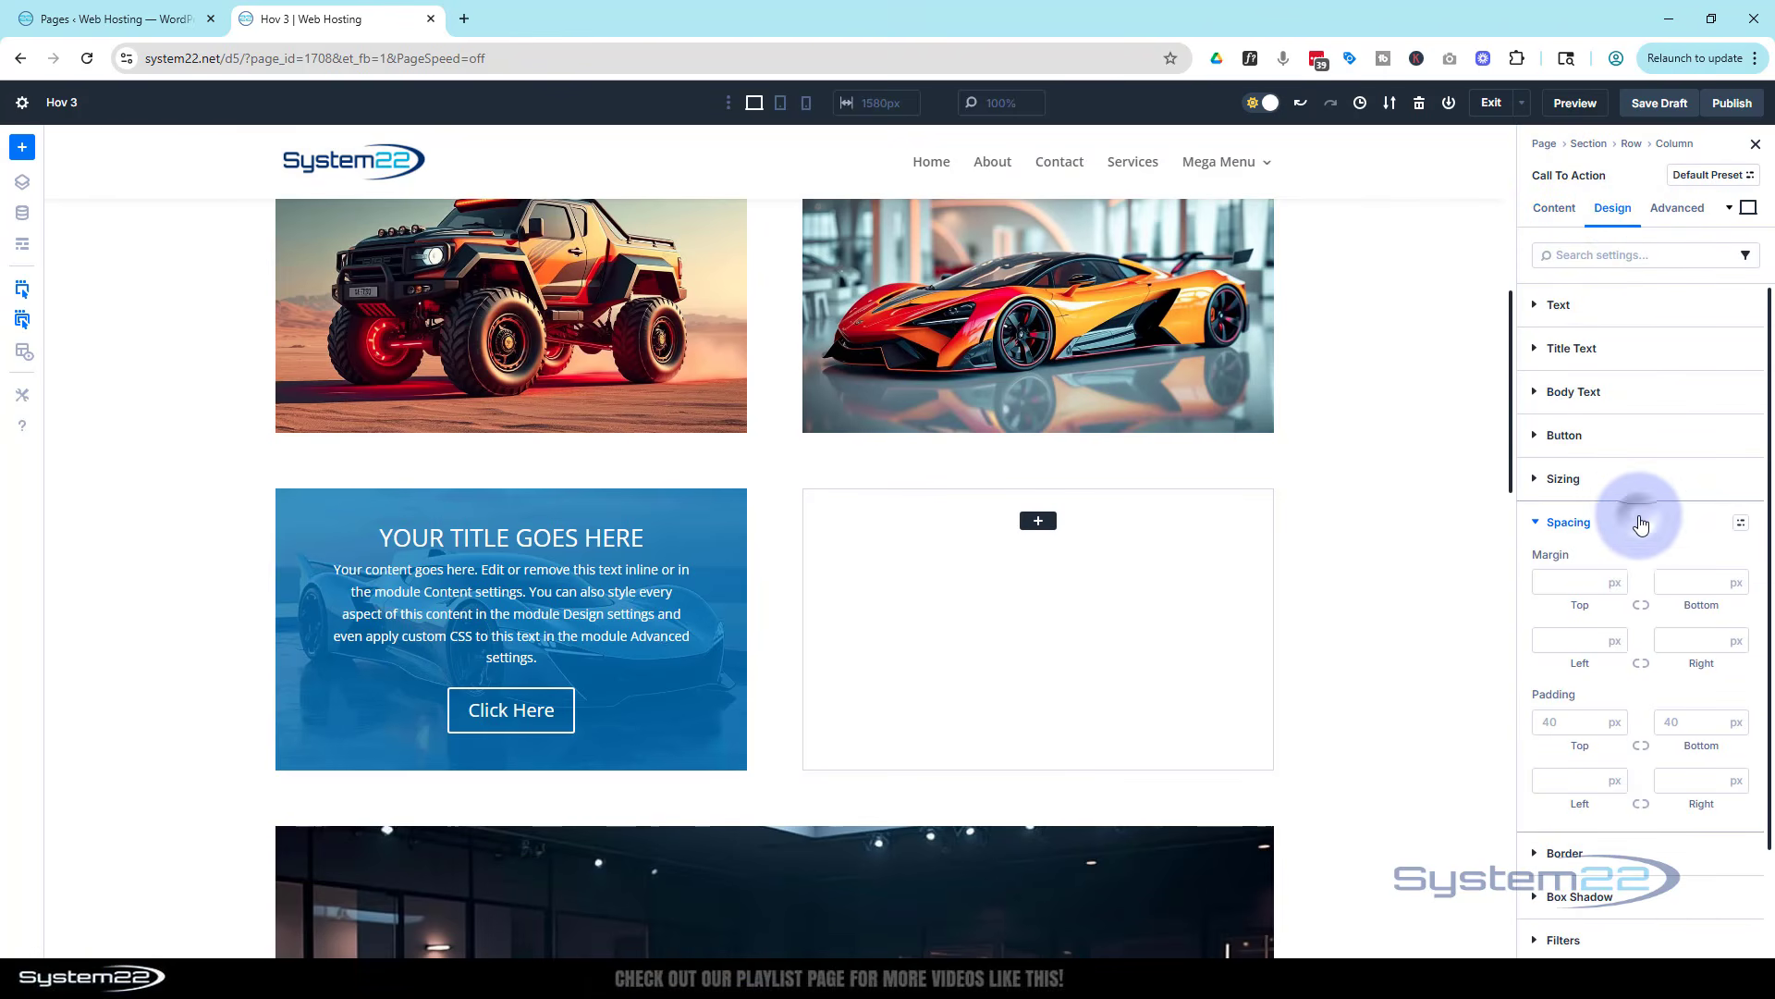
click(1551, 723)
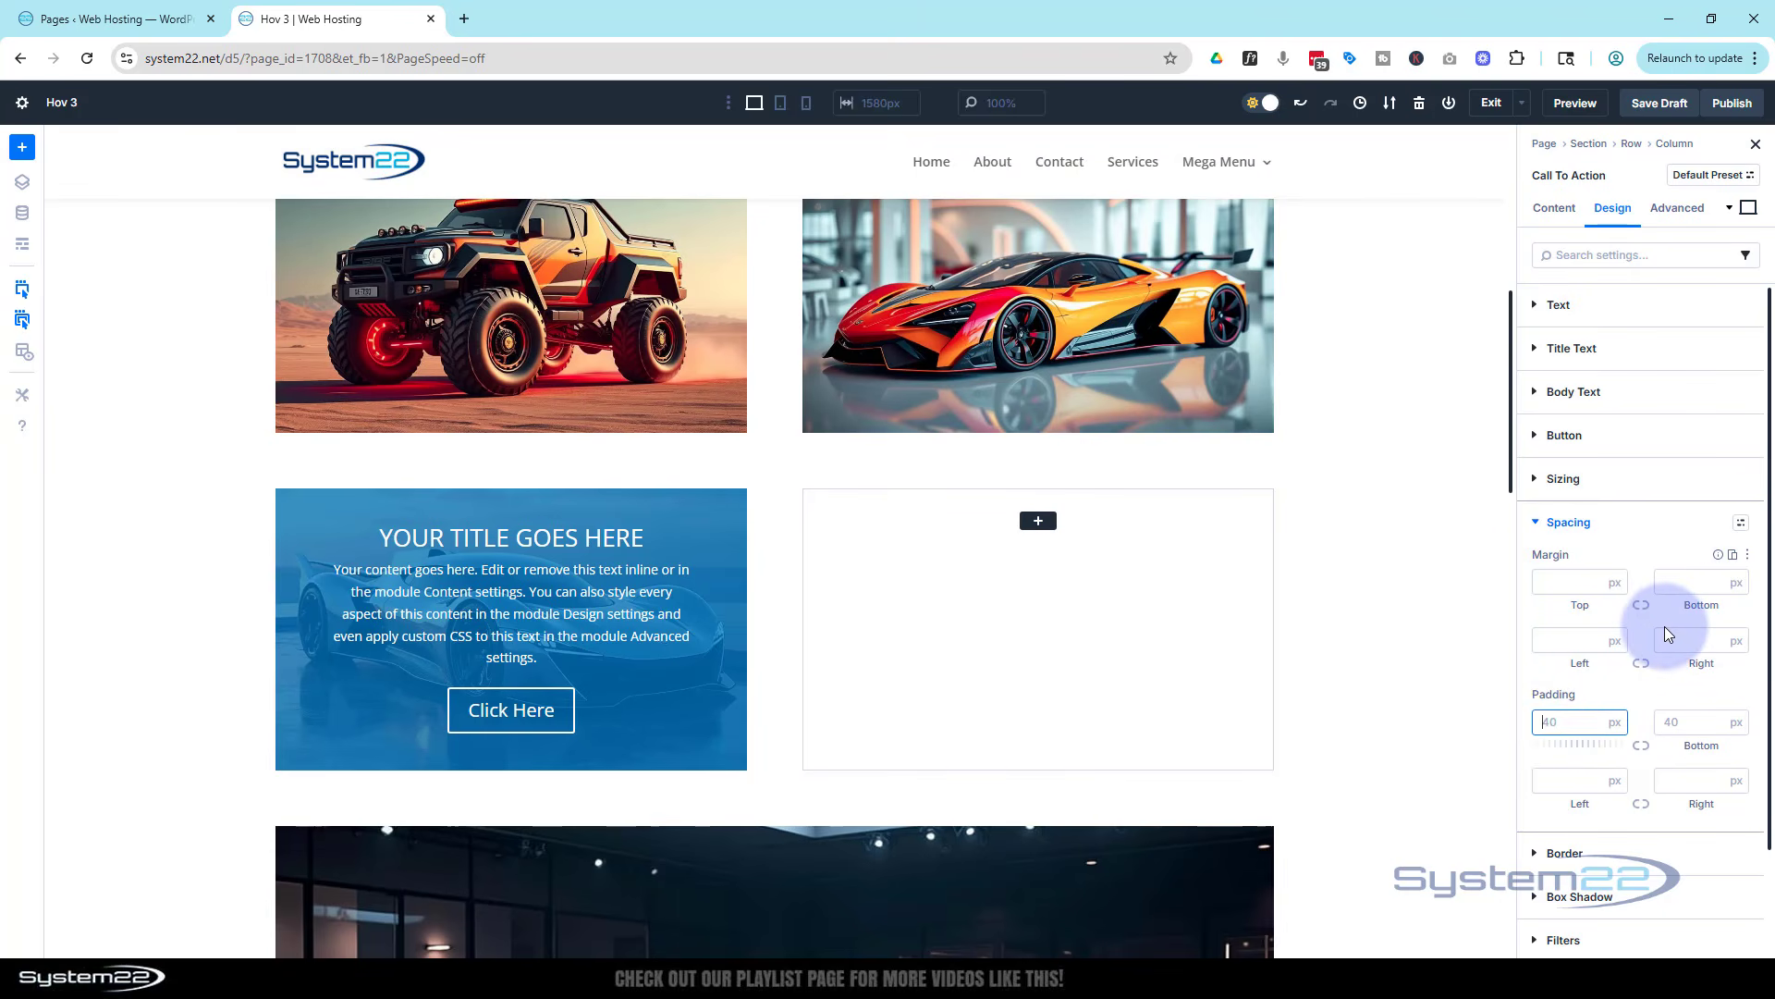
text(340)
click(1608, 692)
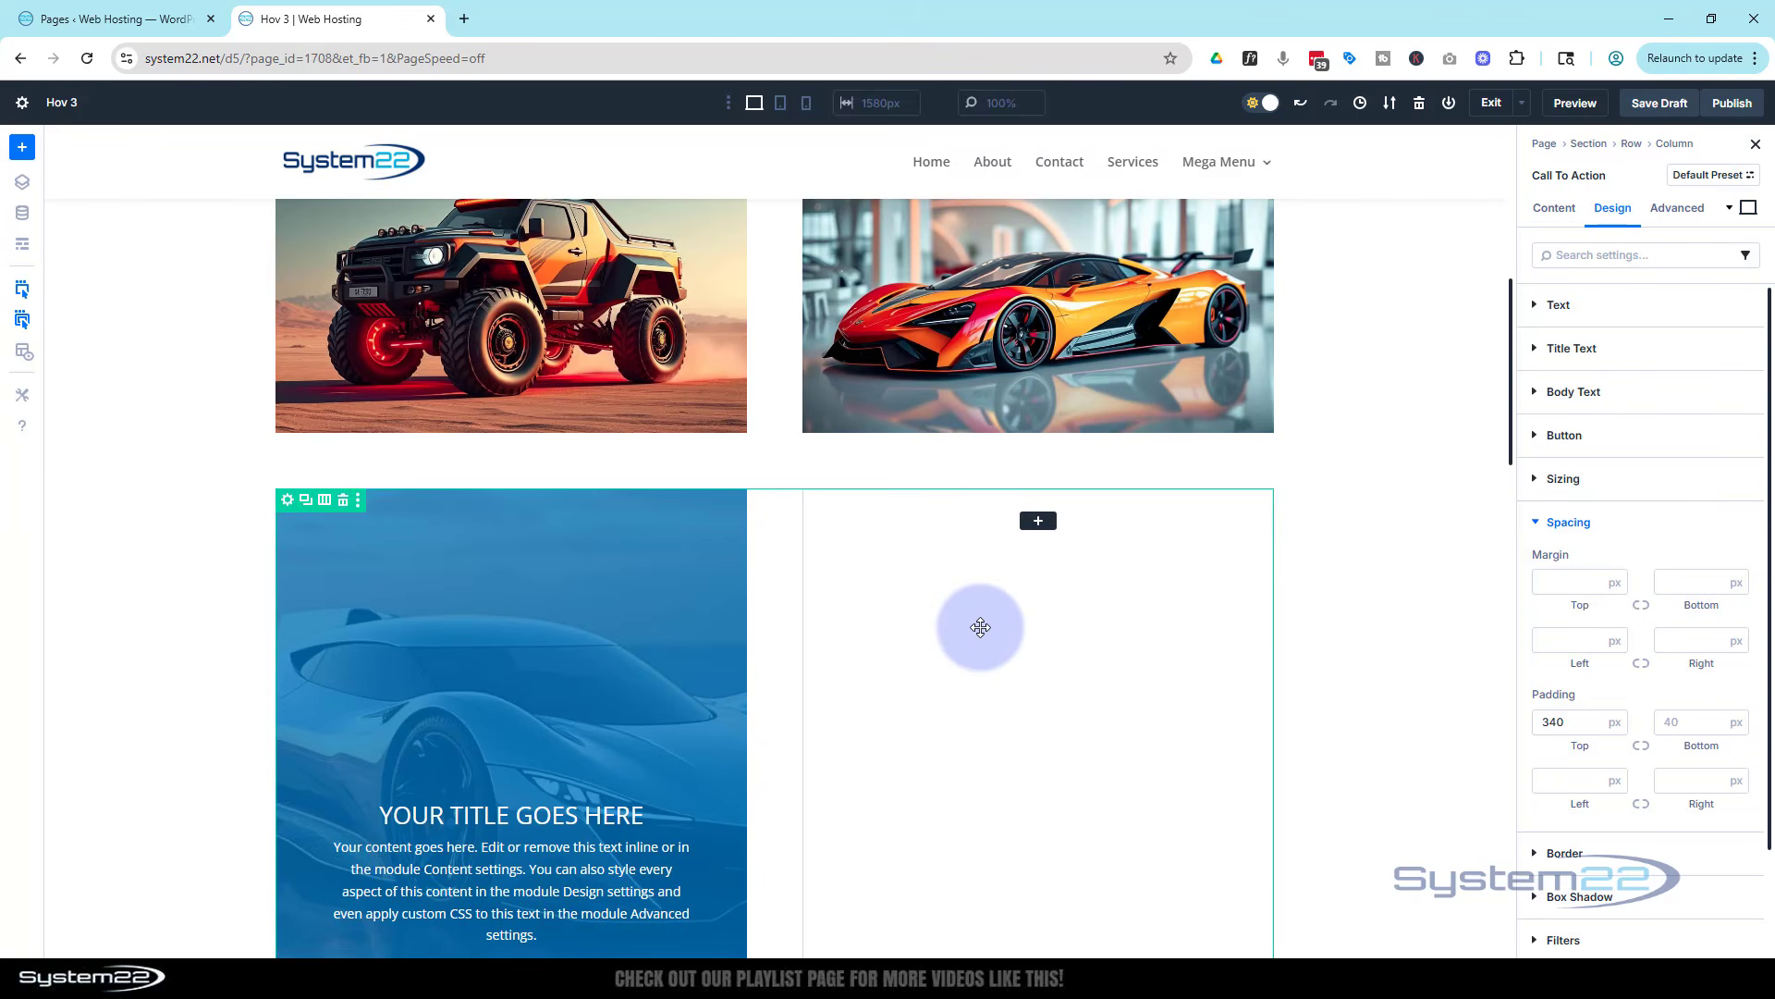
scroll(983, 627, down, 2)
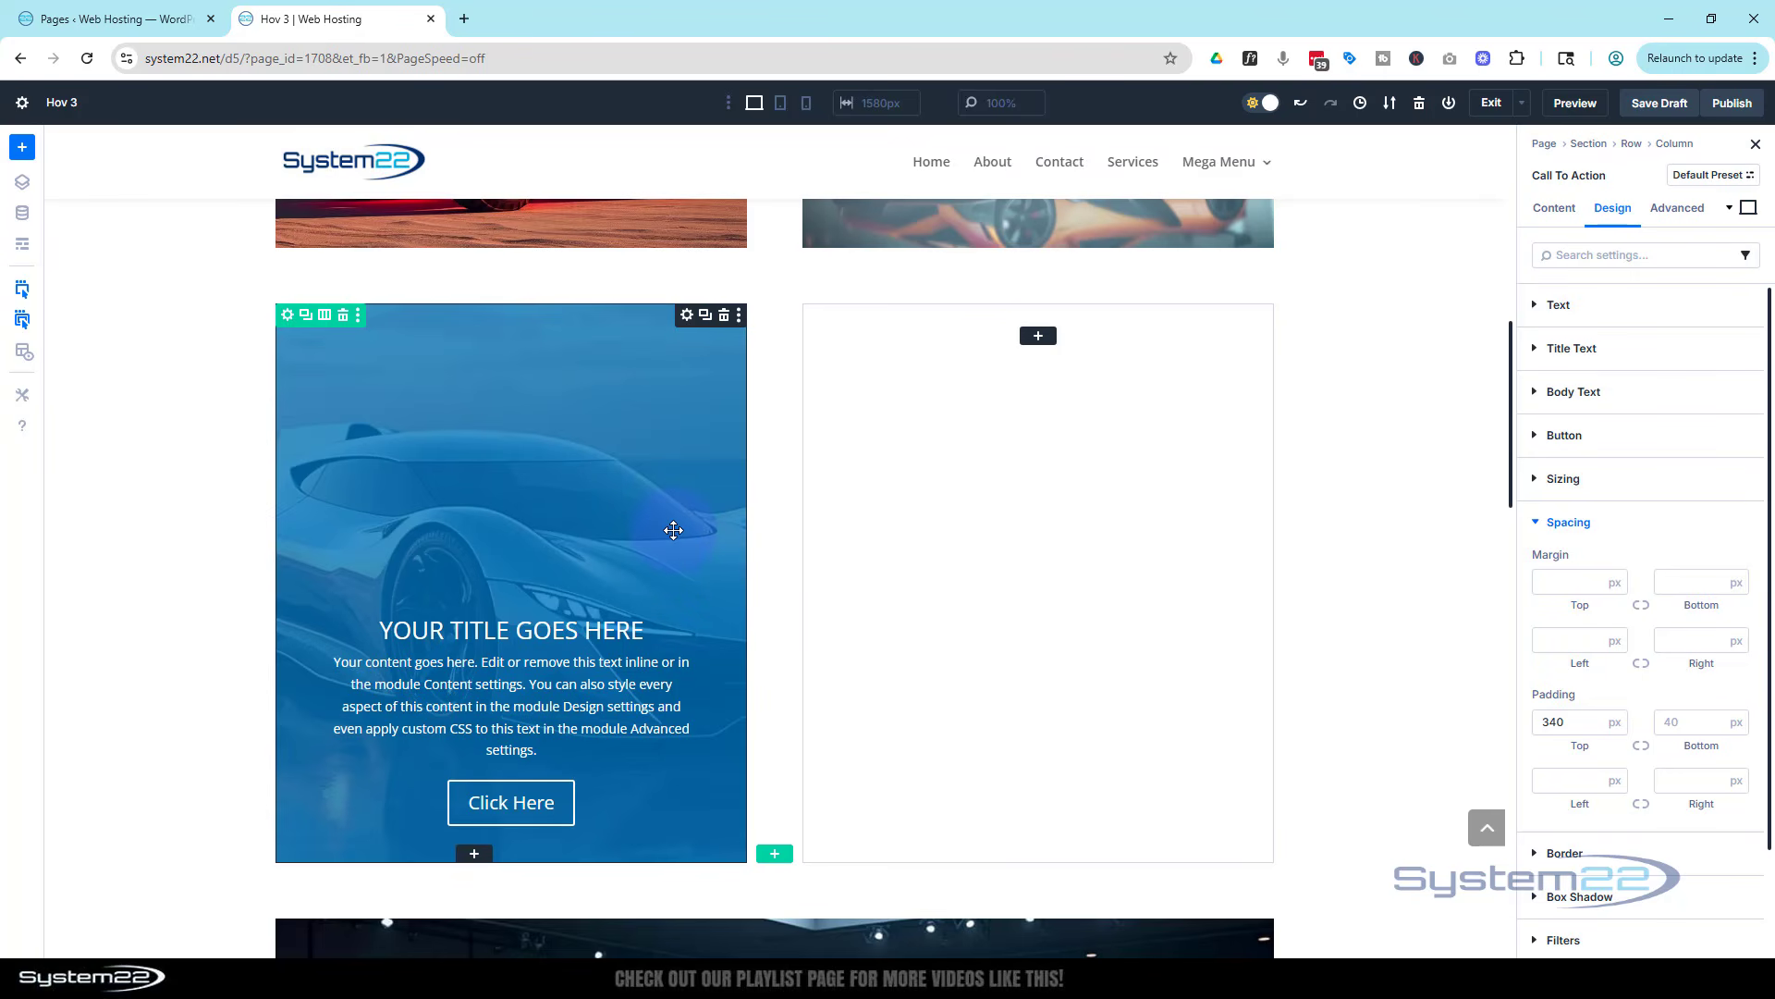
Step: Set the height of the new row's first column to 300 px for desktop
click(1631, 144)
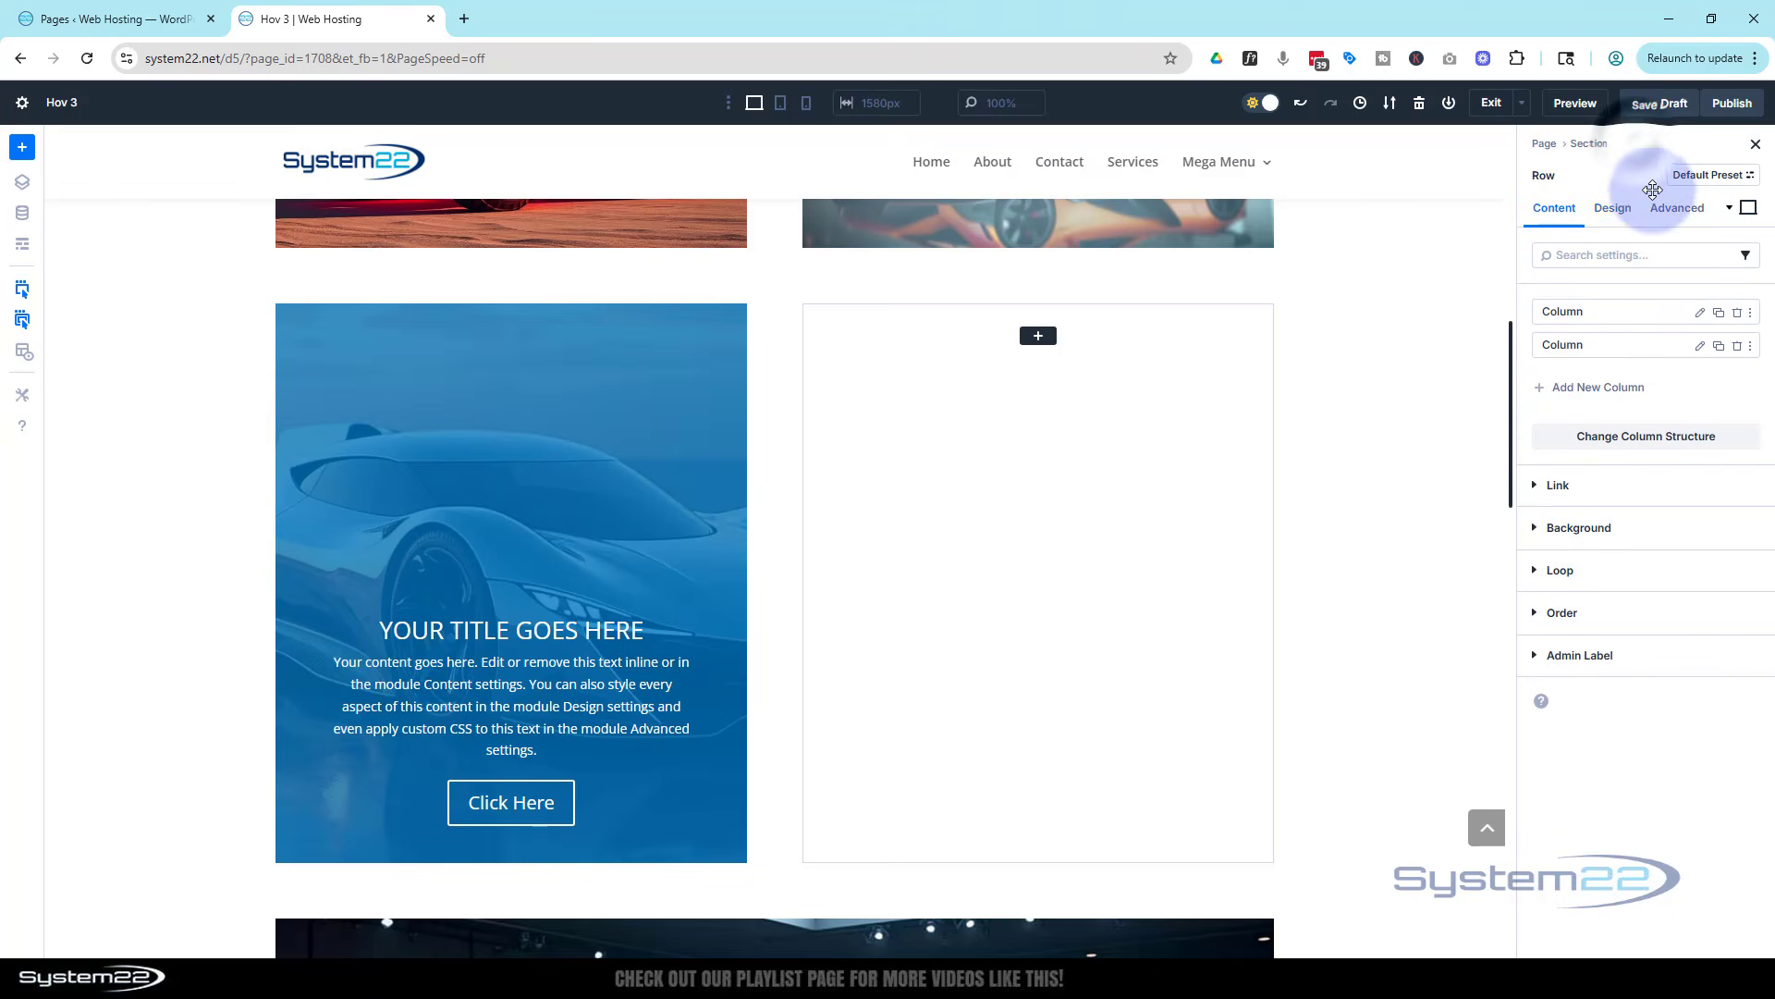
click(1701, 314)
click(1615, 209)
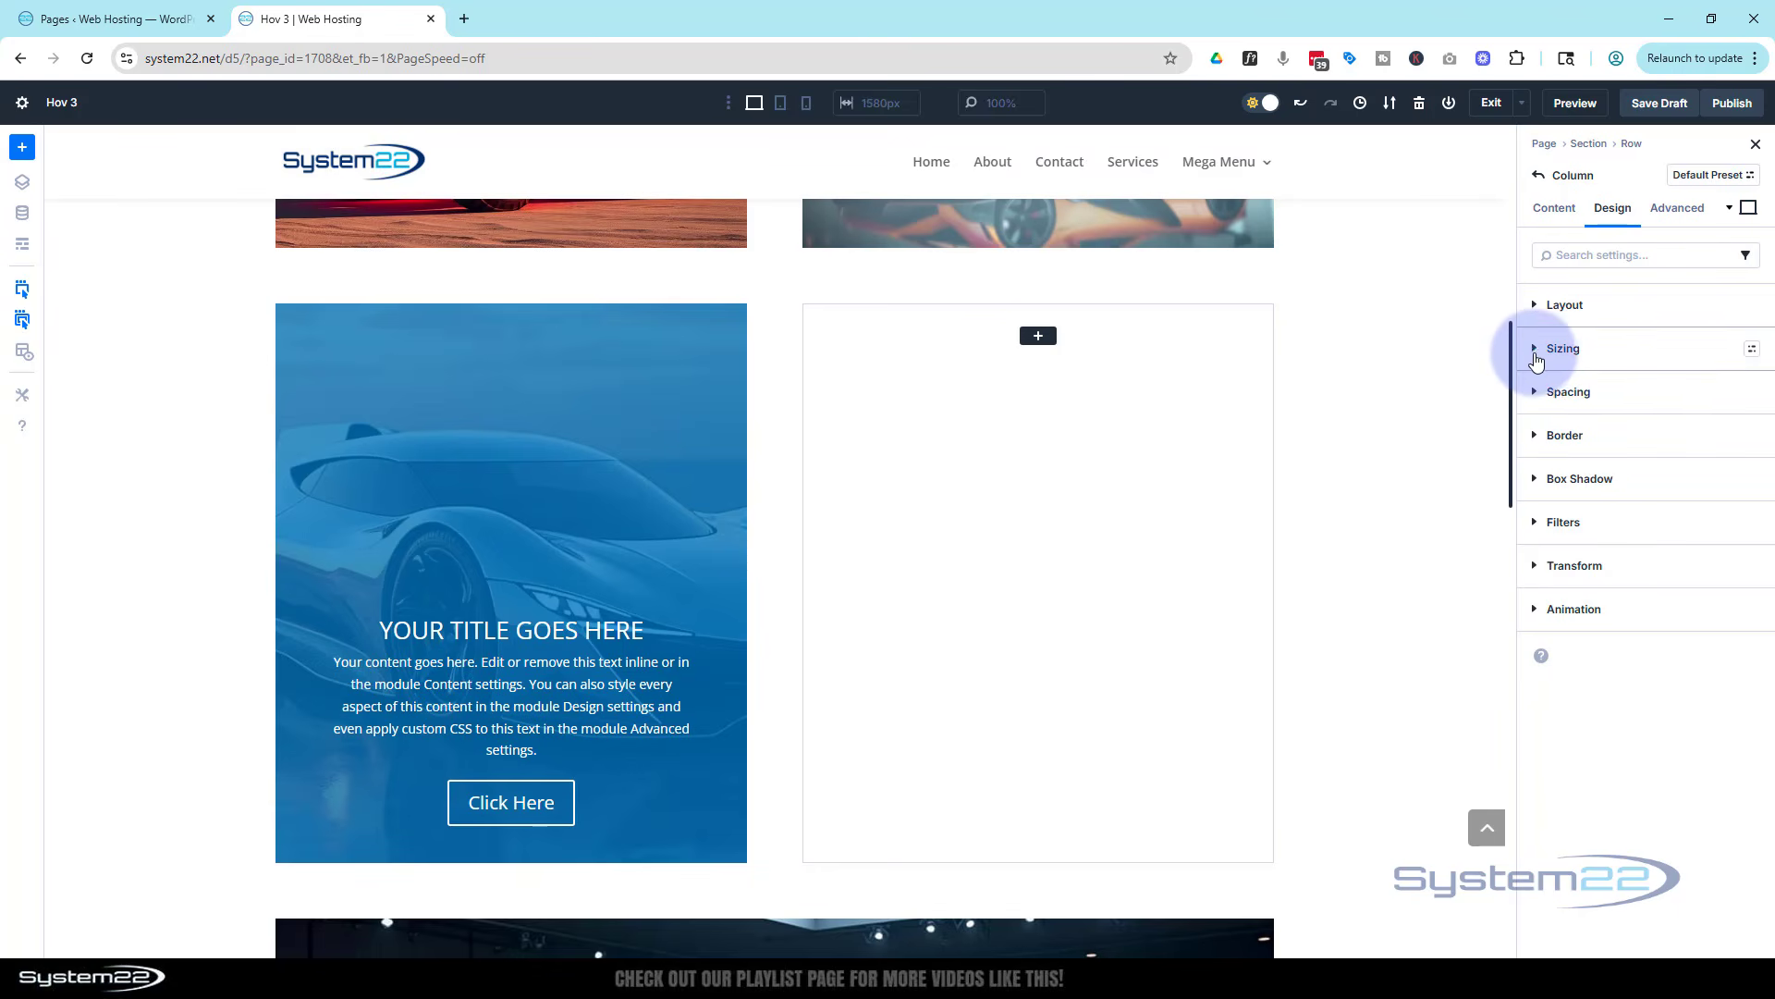
click(1537, 357)
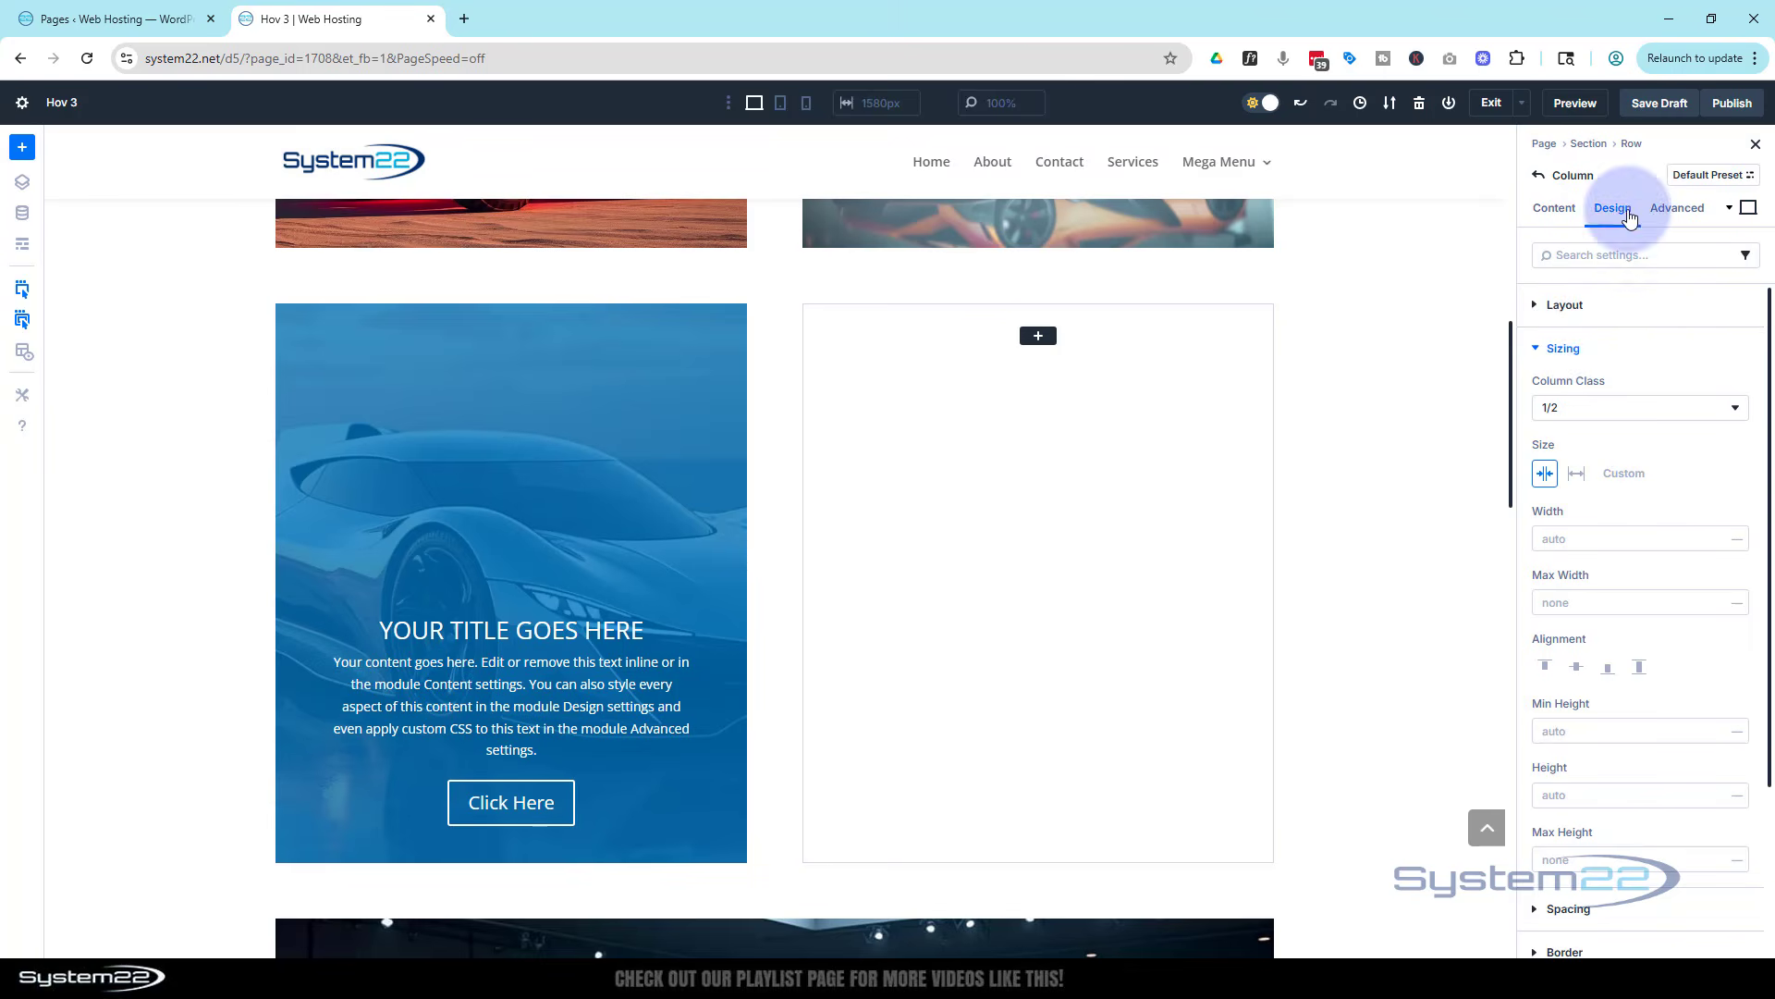
scroll(1585, 582, down, 2)
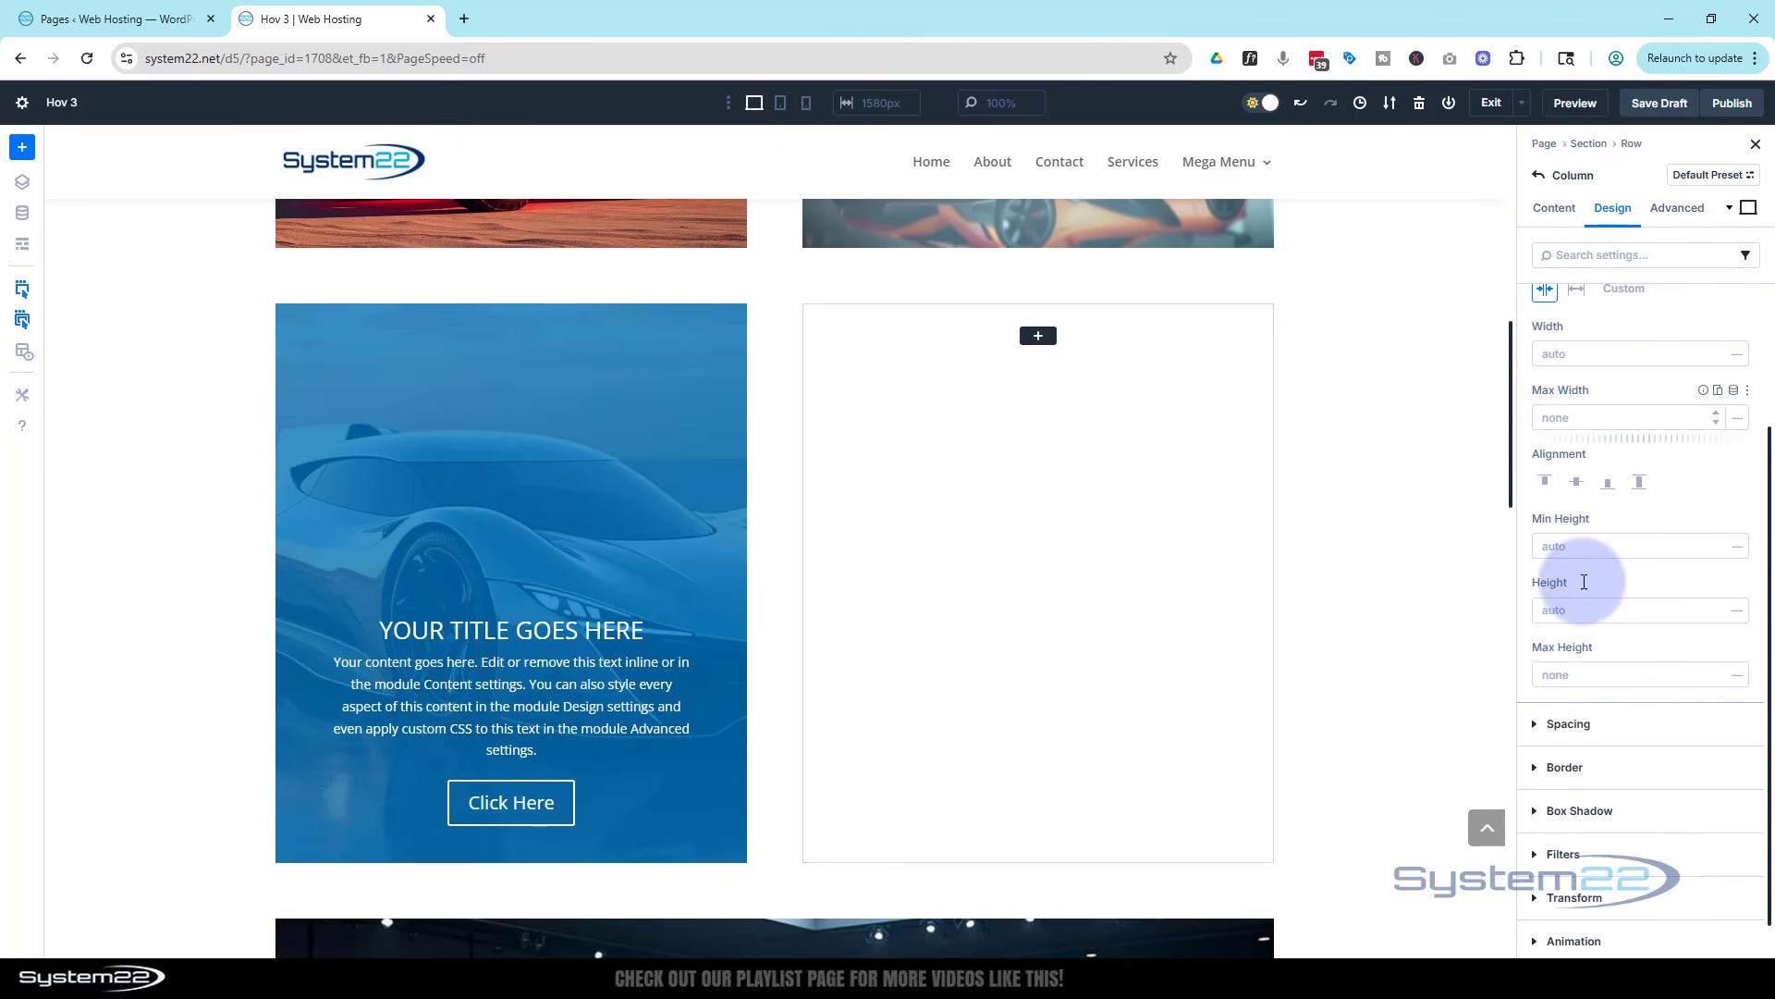
click(1554, 611)
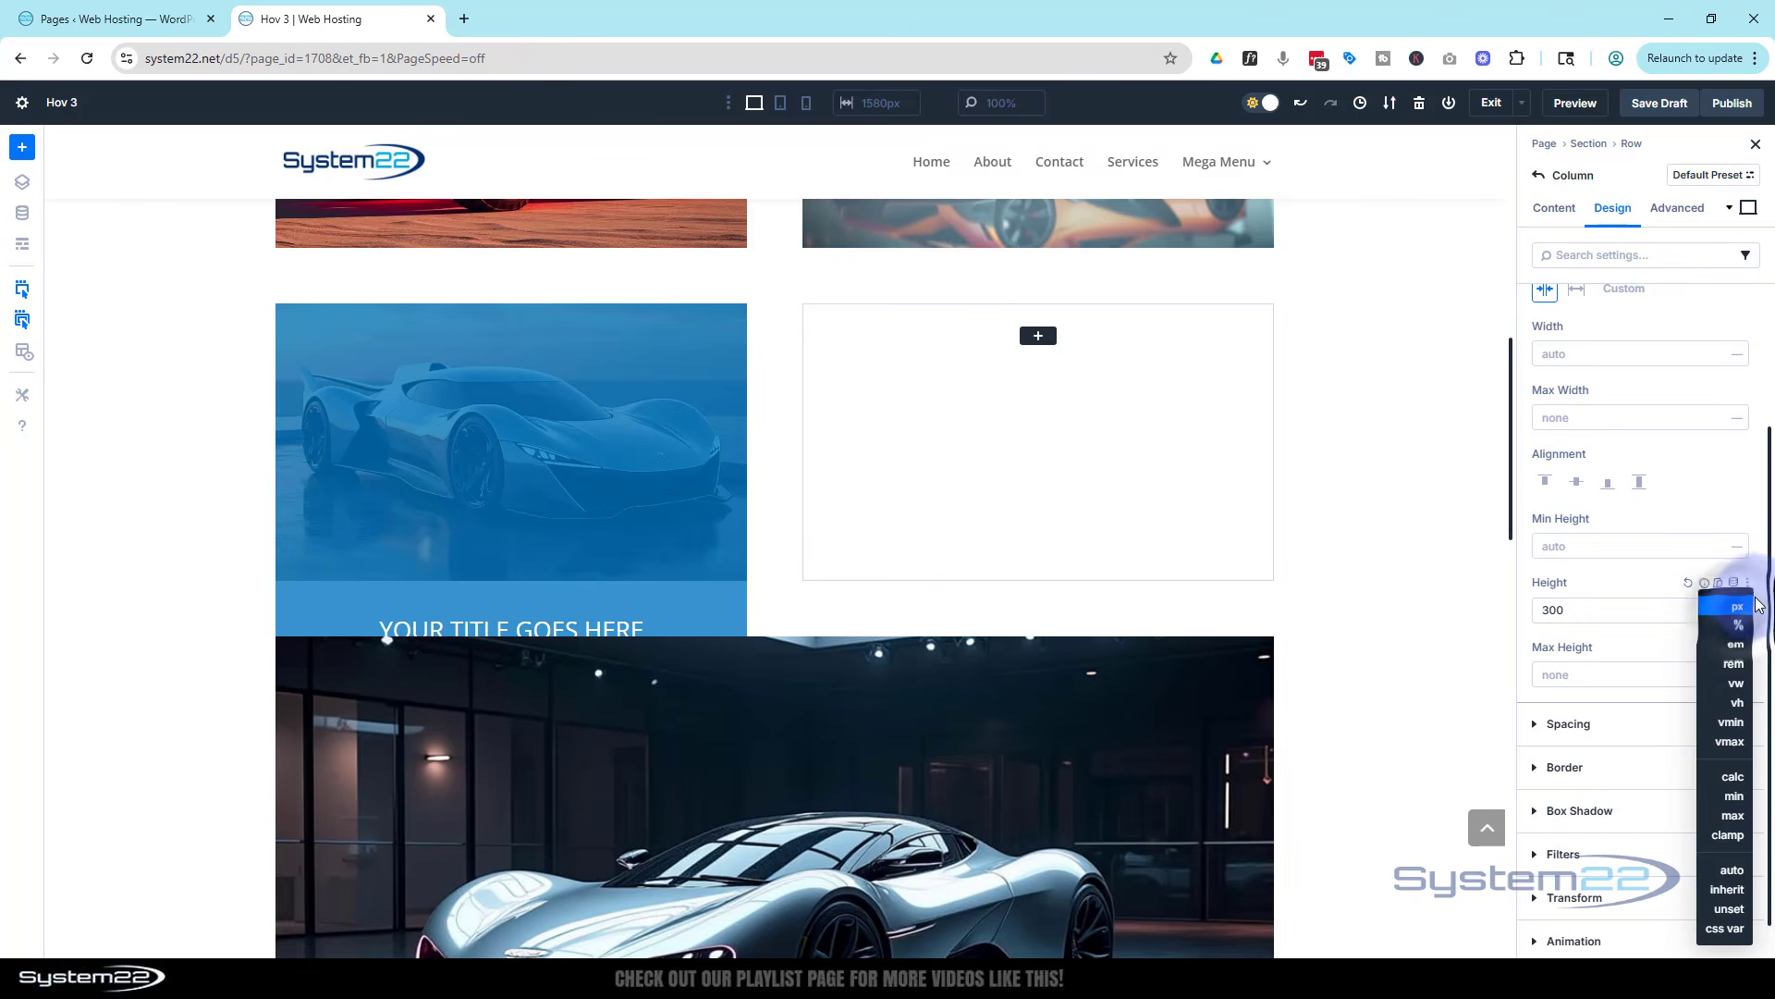
click(1639, 580)
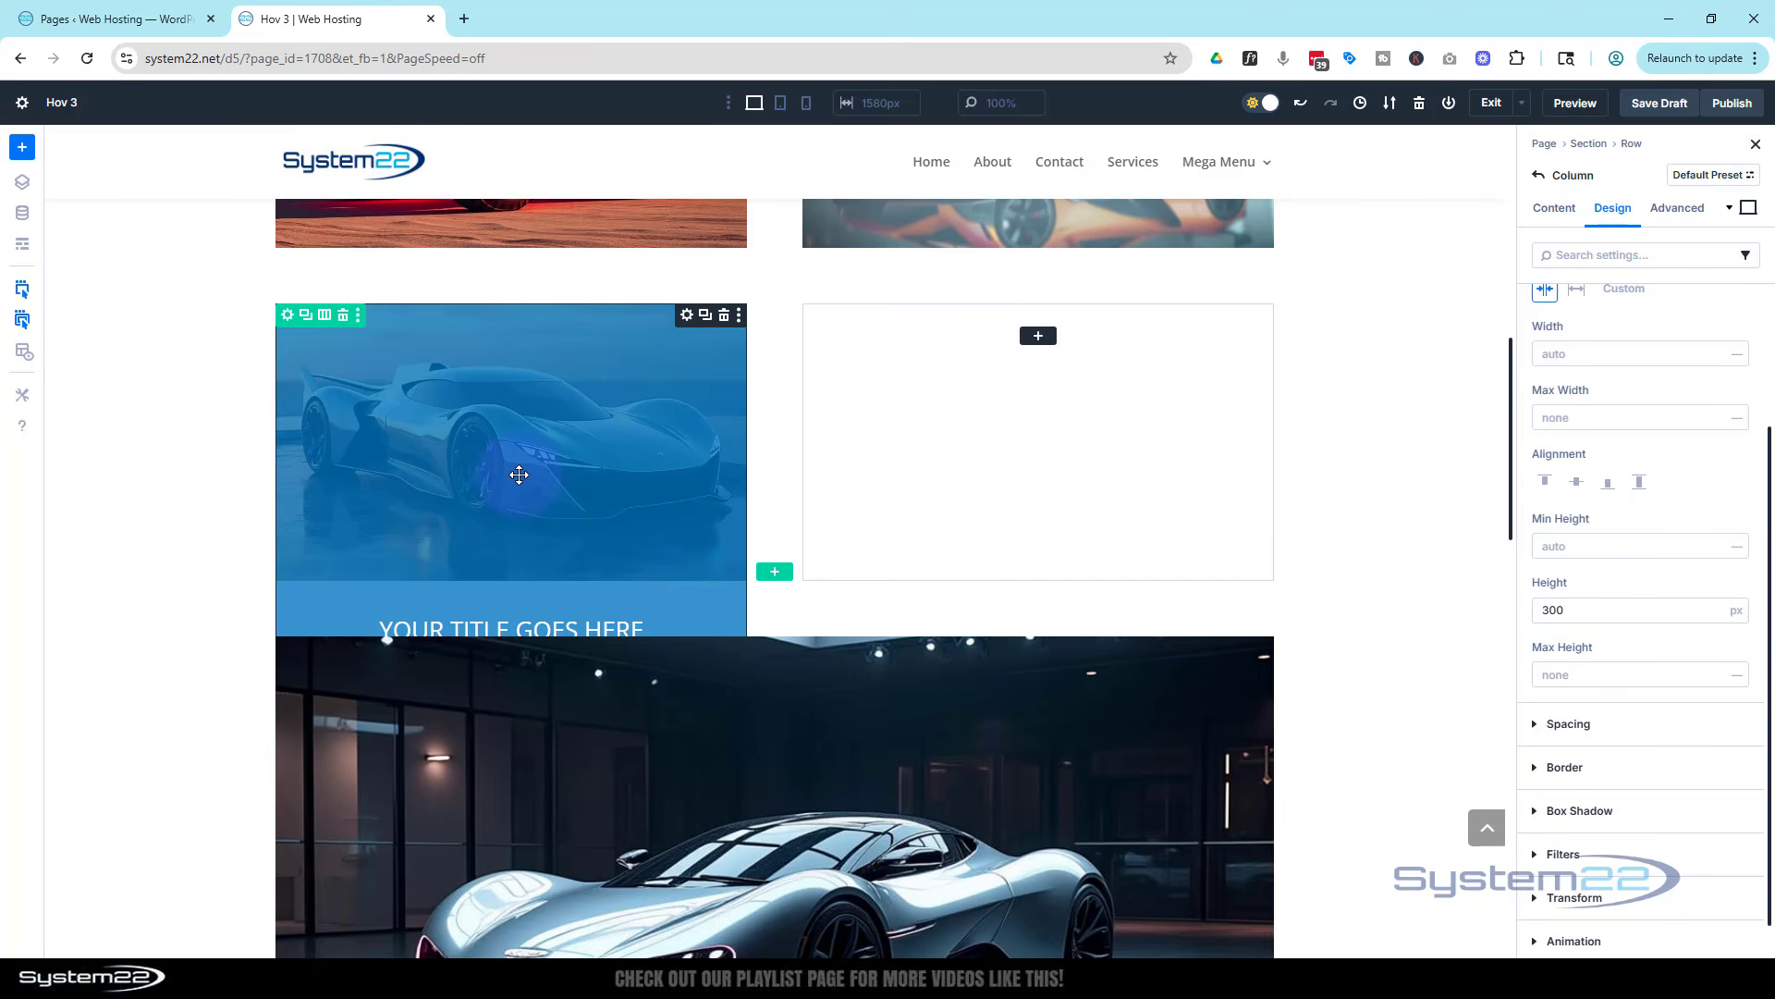
Step: Clear the top padding of the Call To Action module in the first column
click(536, 377)
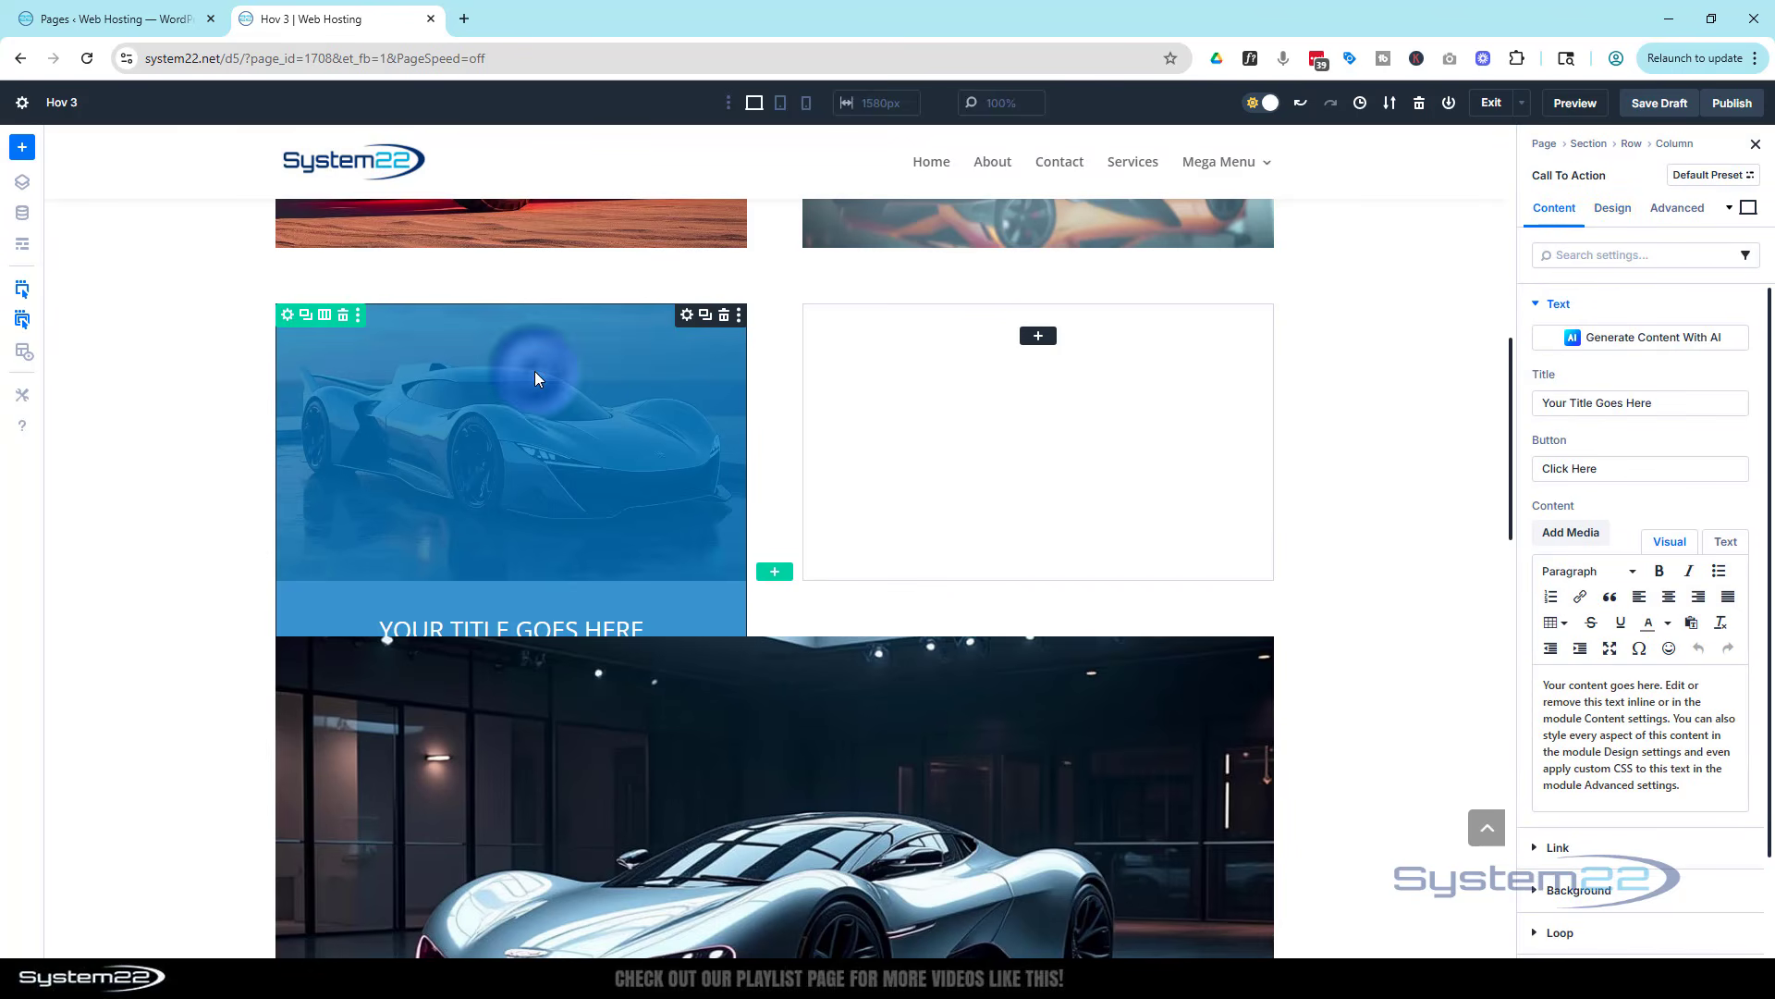
click(1620, 210)
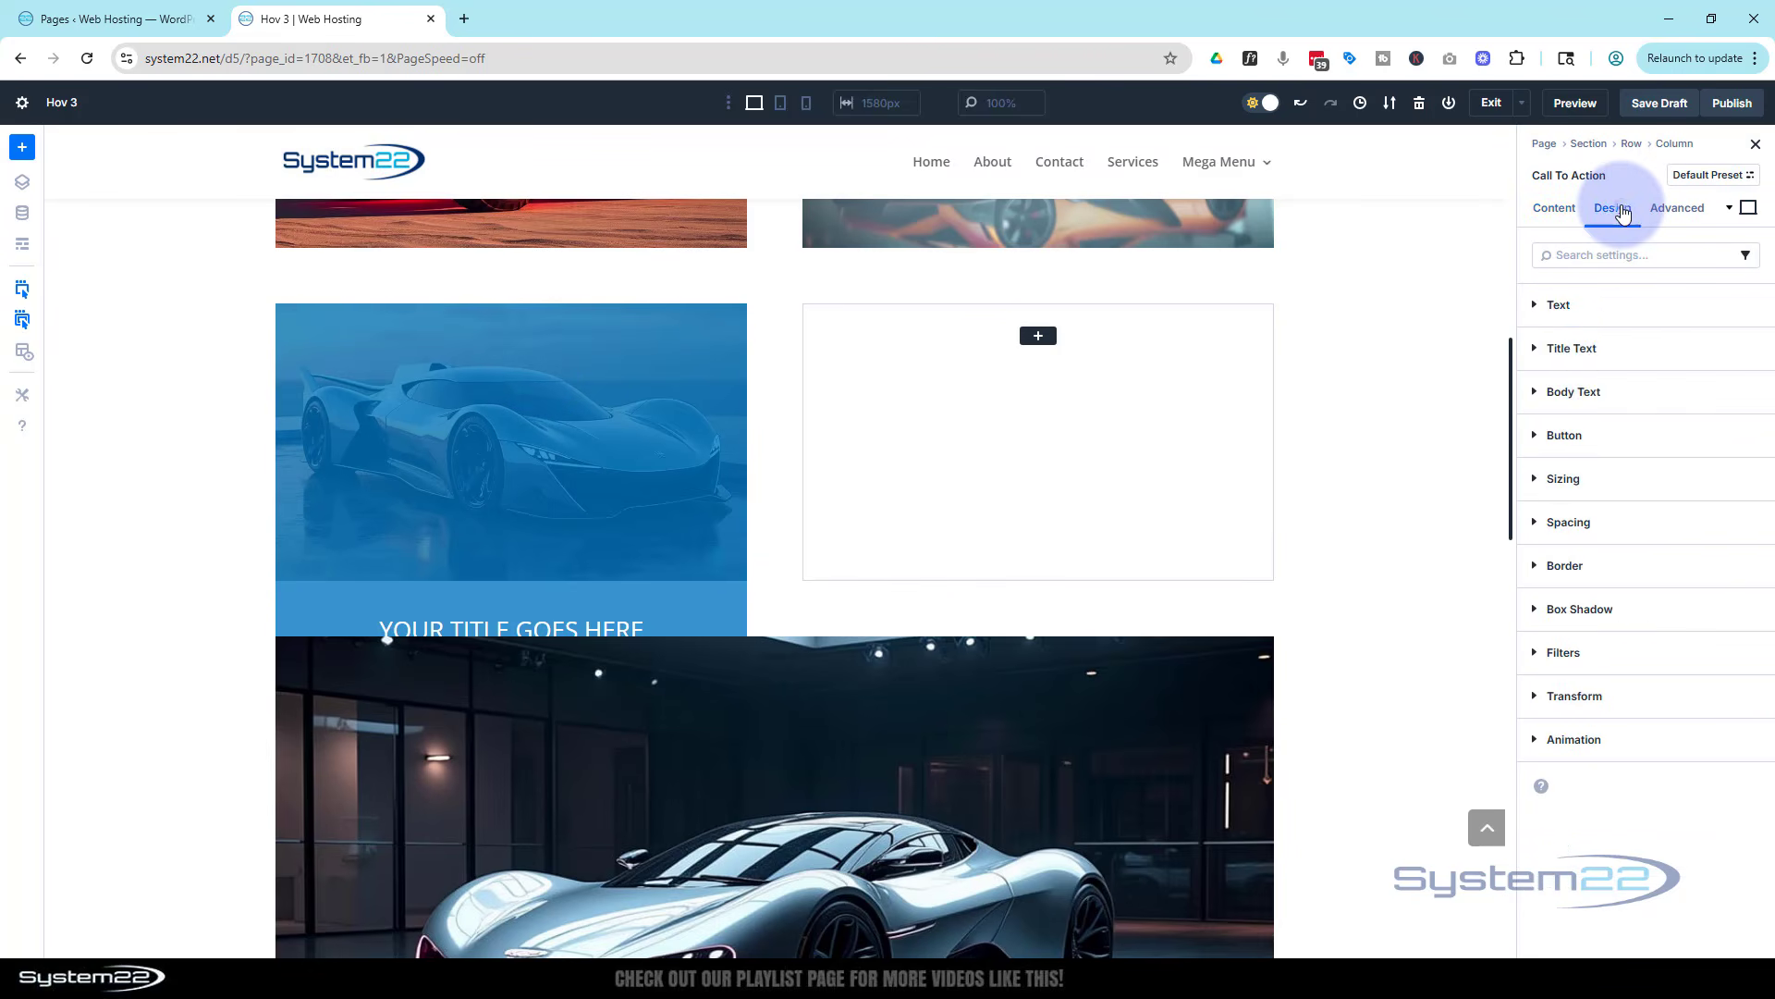
click(1608, 524)
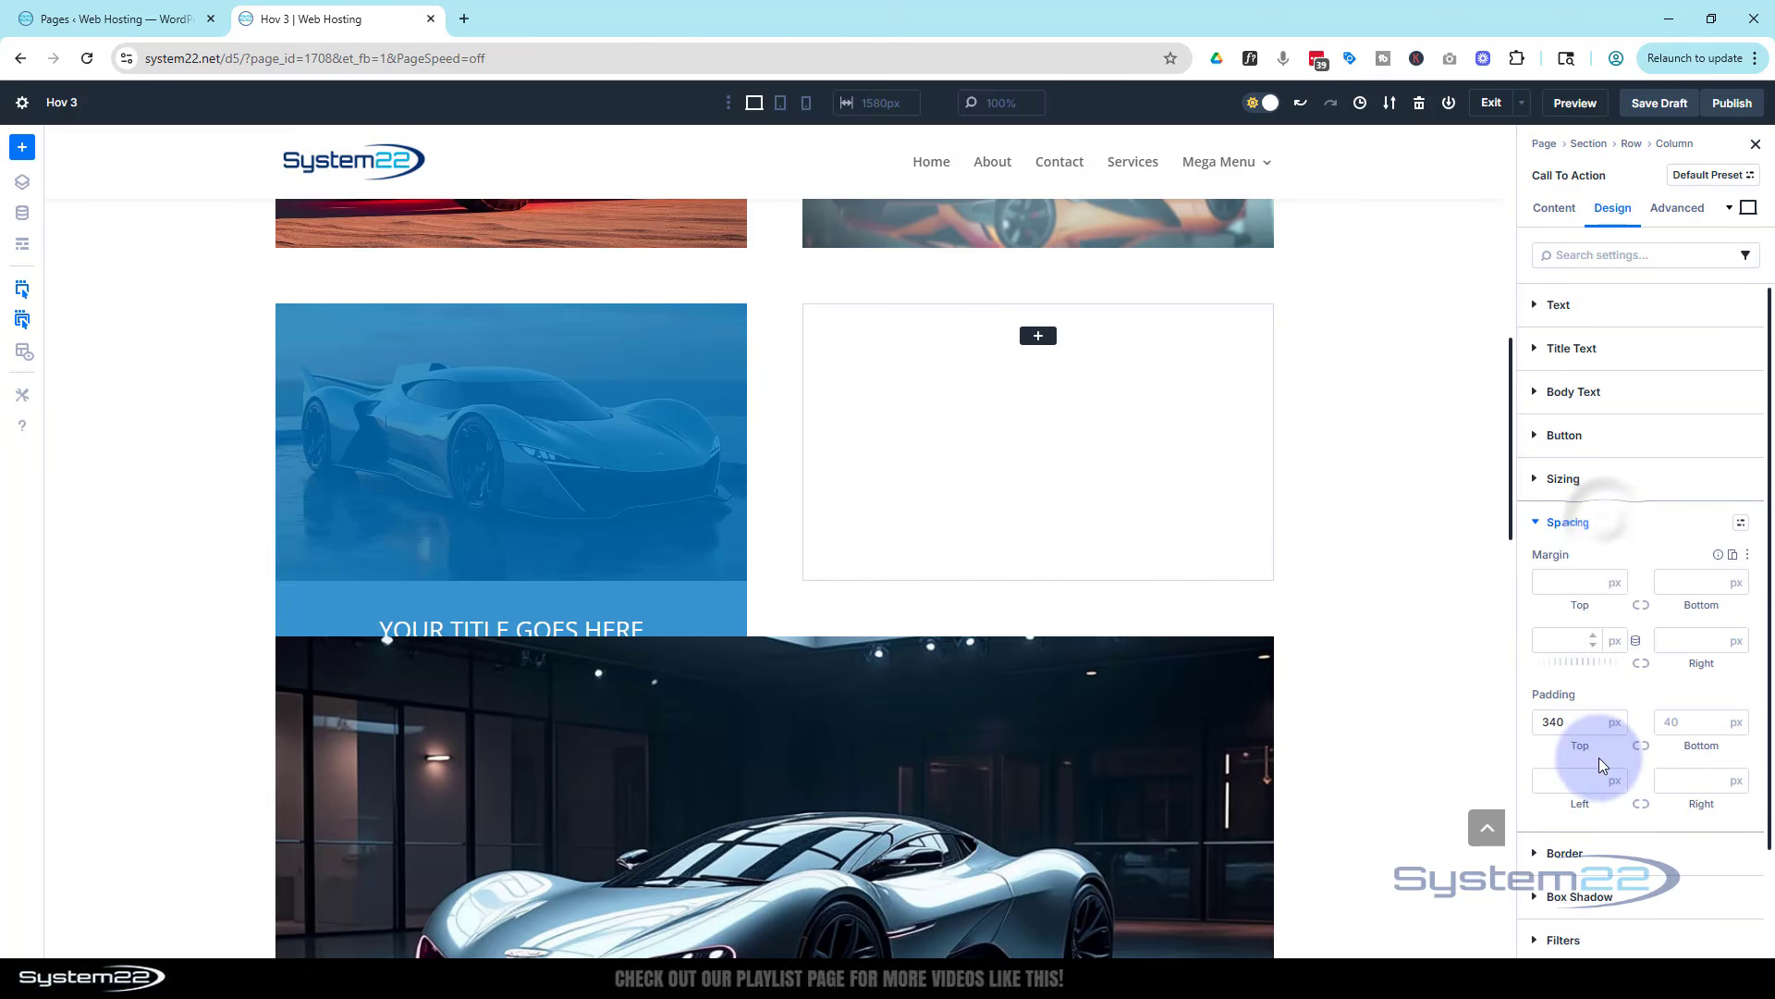
click(1553, 724)
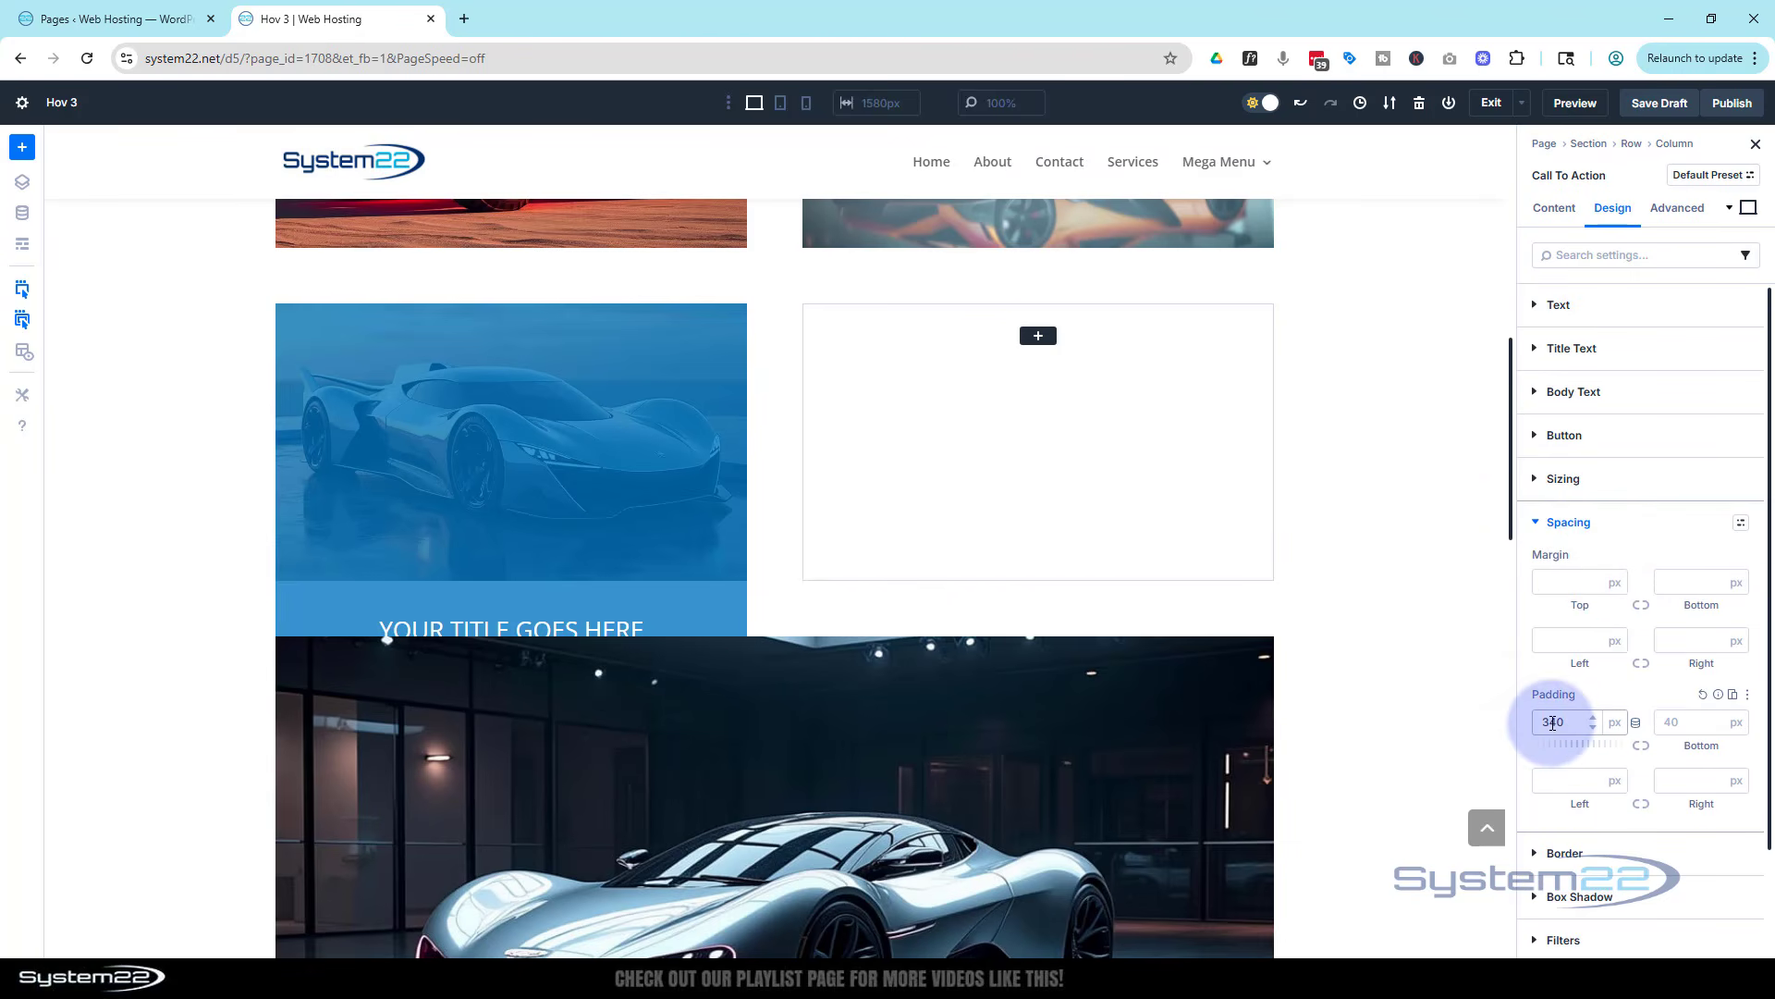
drag(1551, 723, 1541, 724)
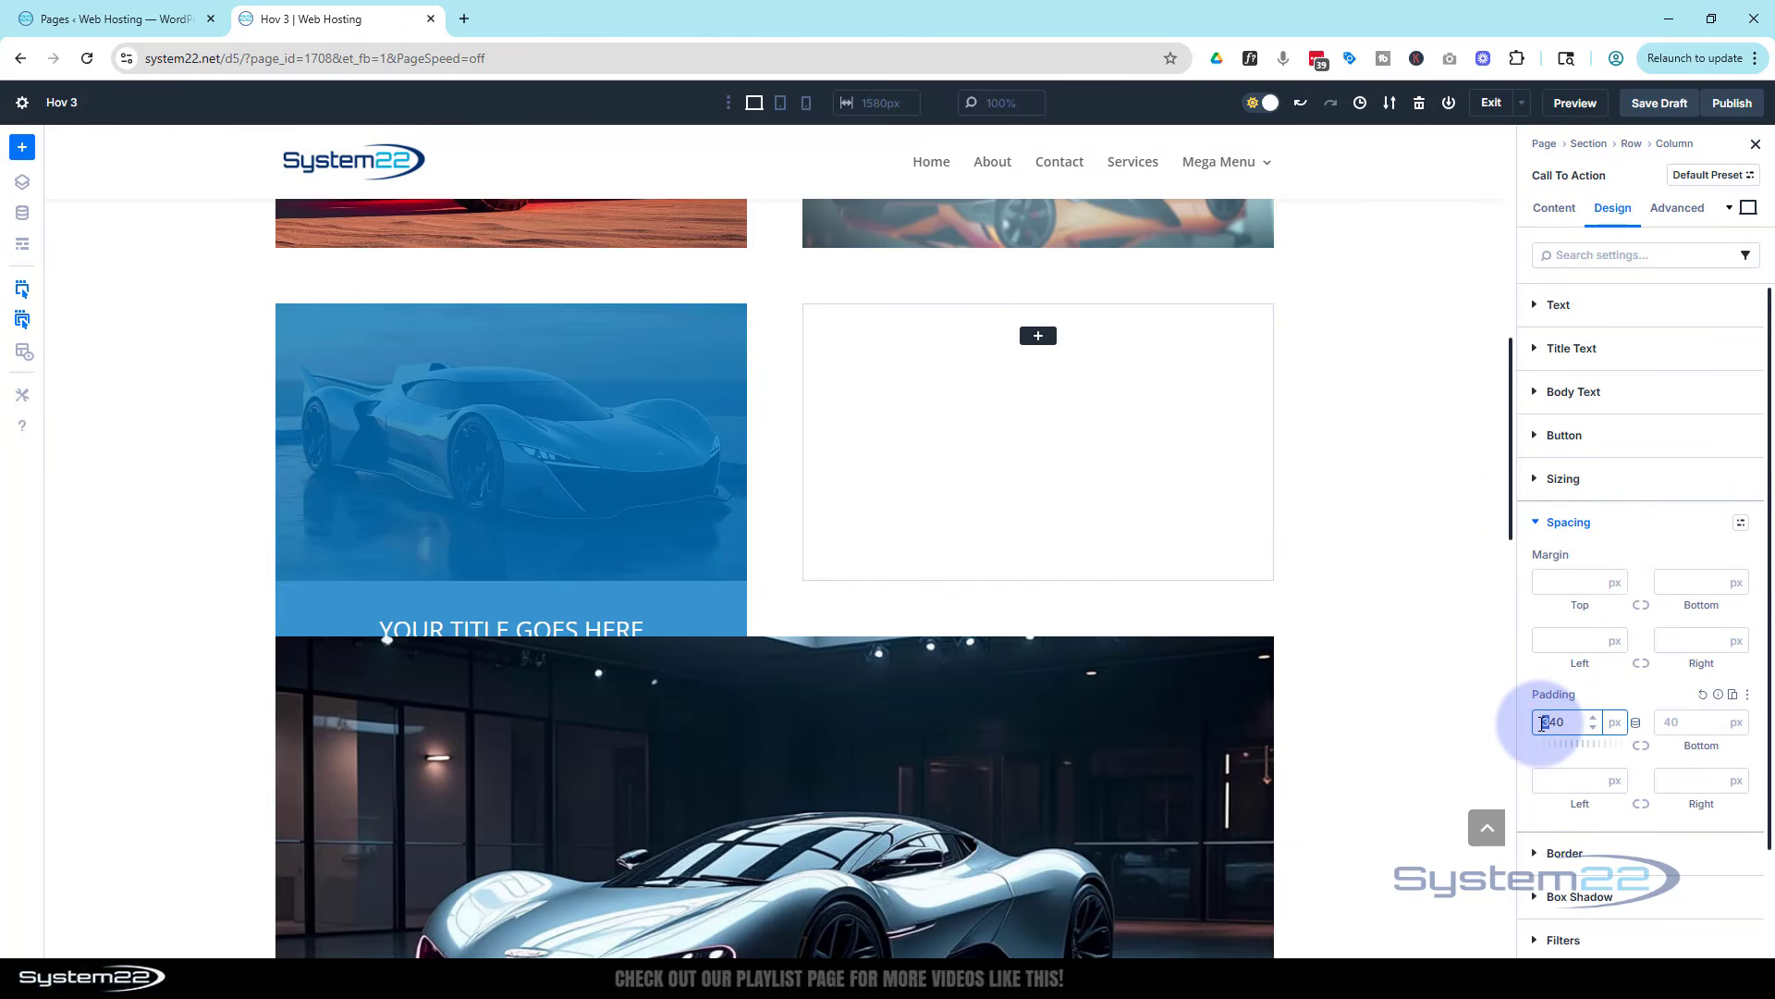
click(1608, 690)
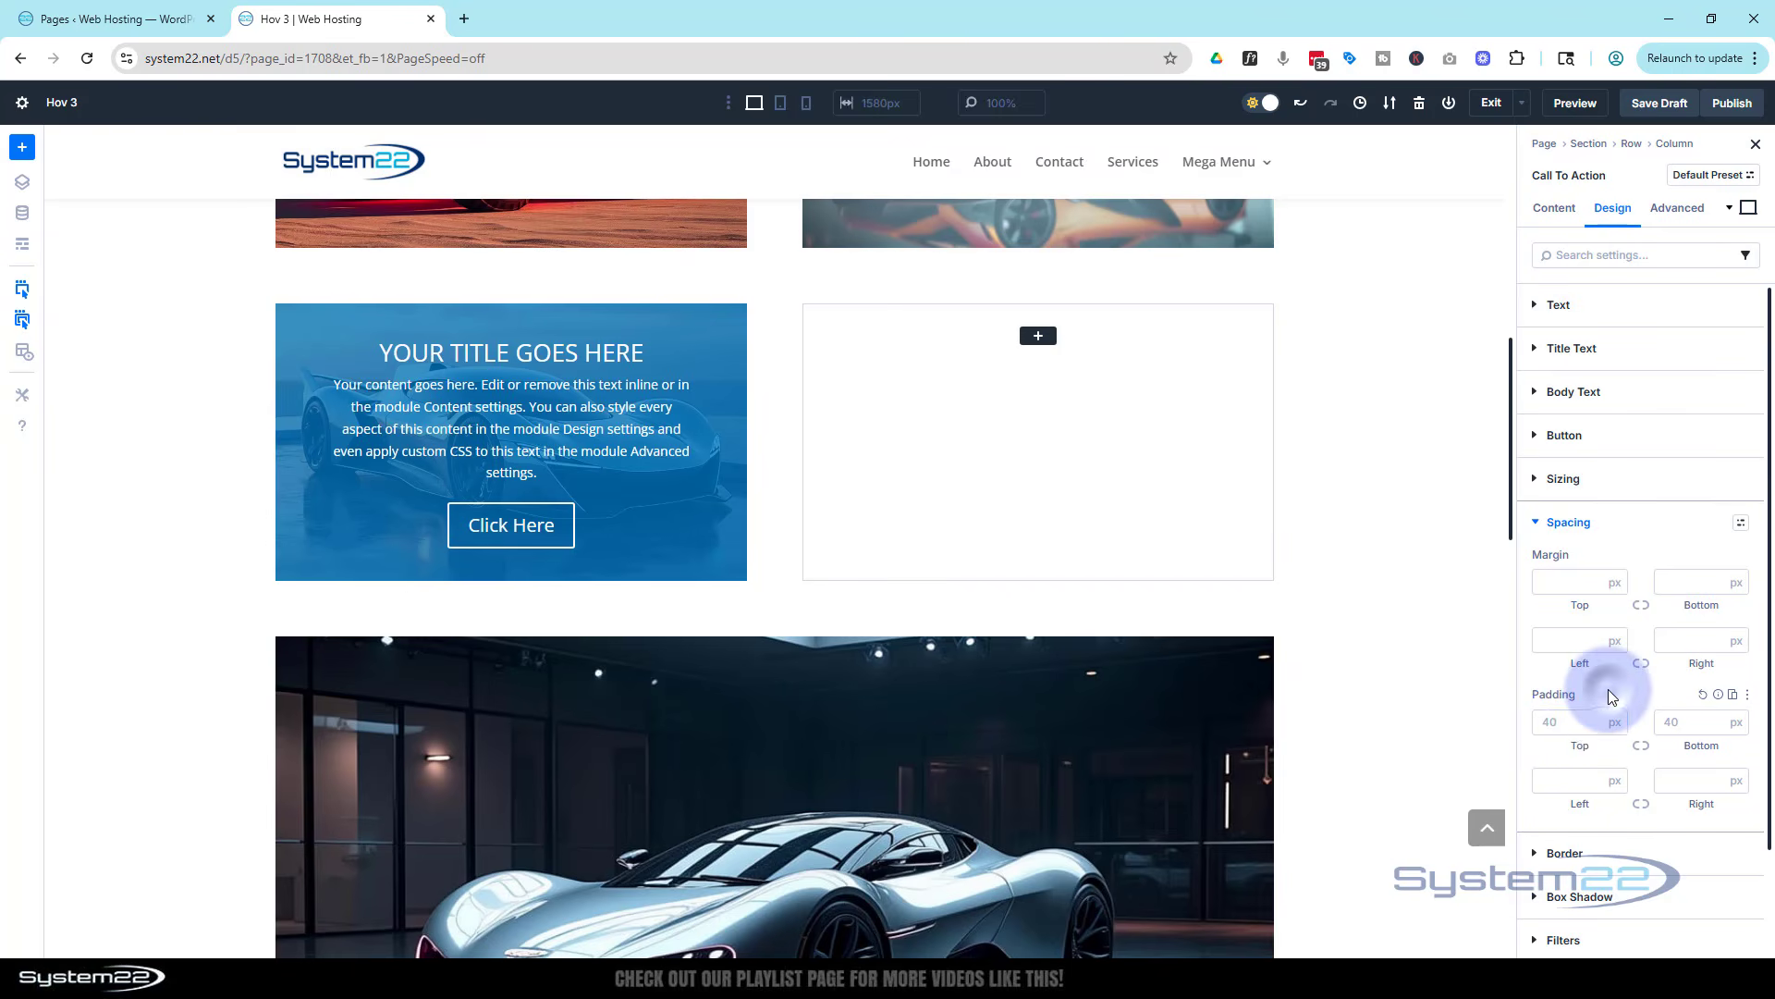
Step: Set the first column's height to 400 px for tablet
click(781, 105)
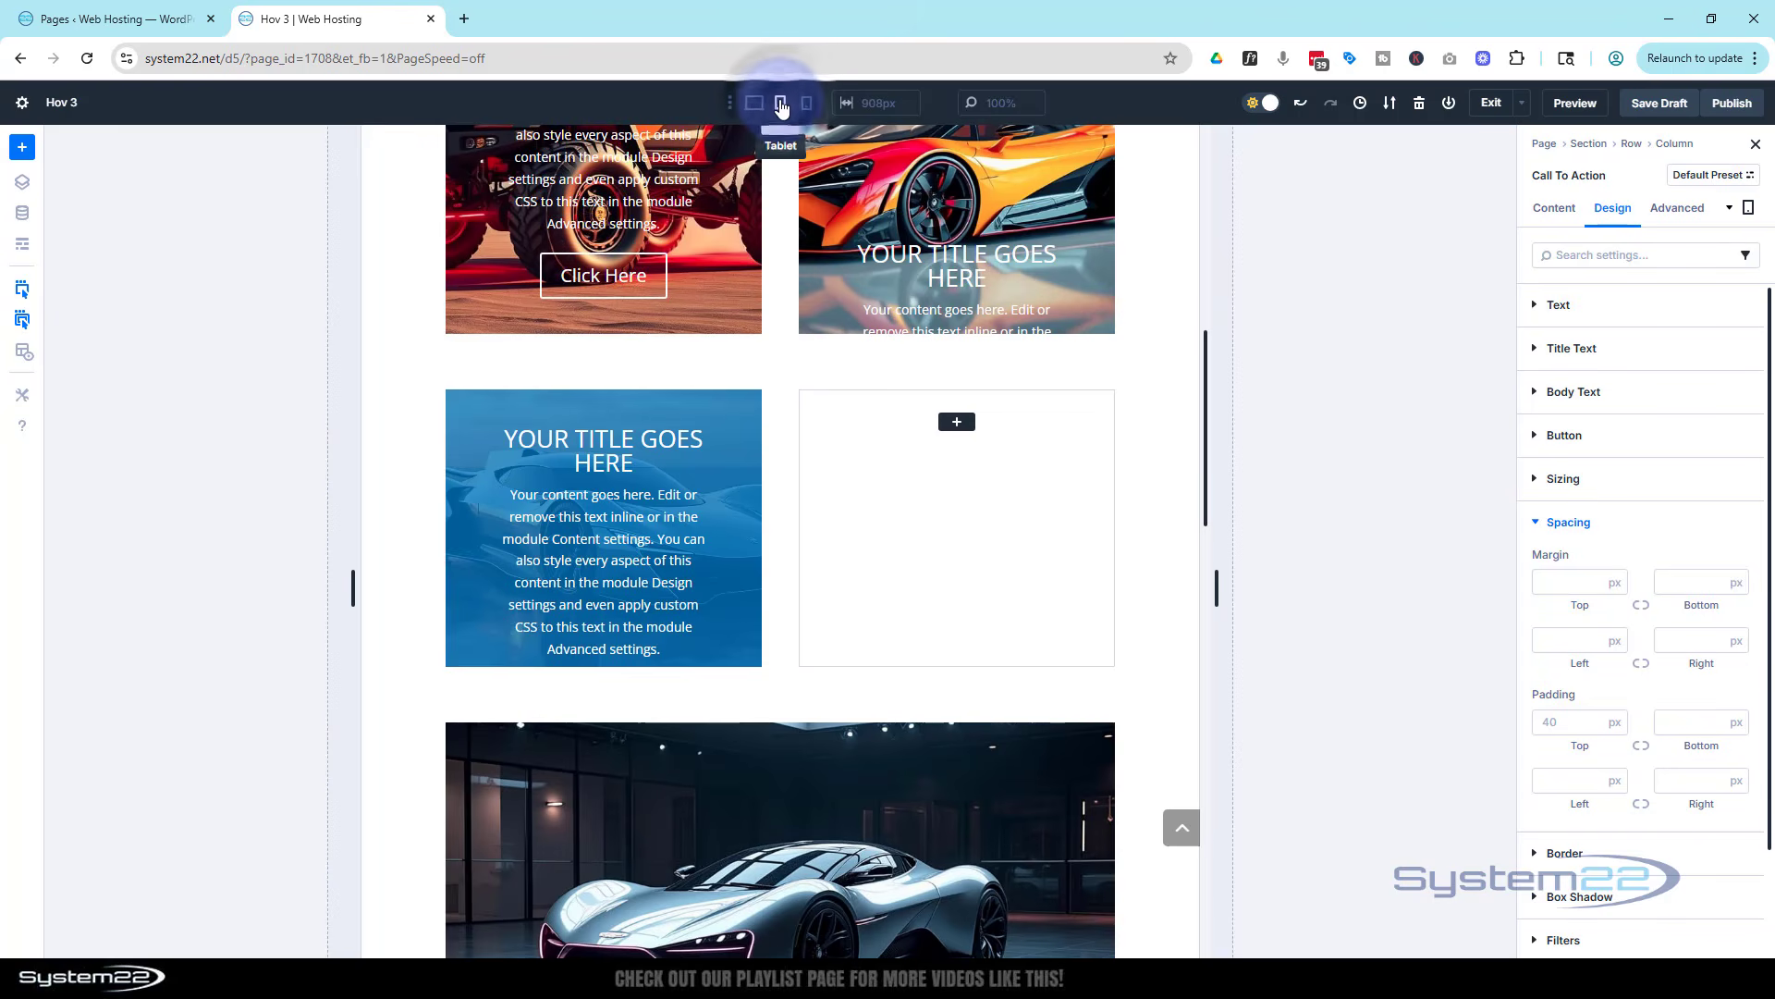
click(1633, 145)
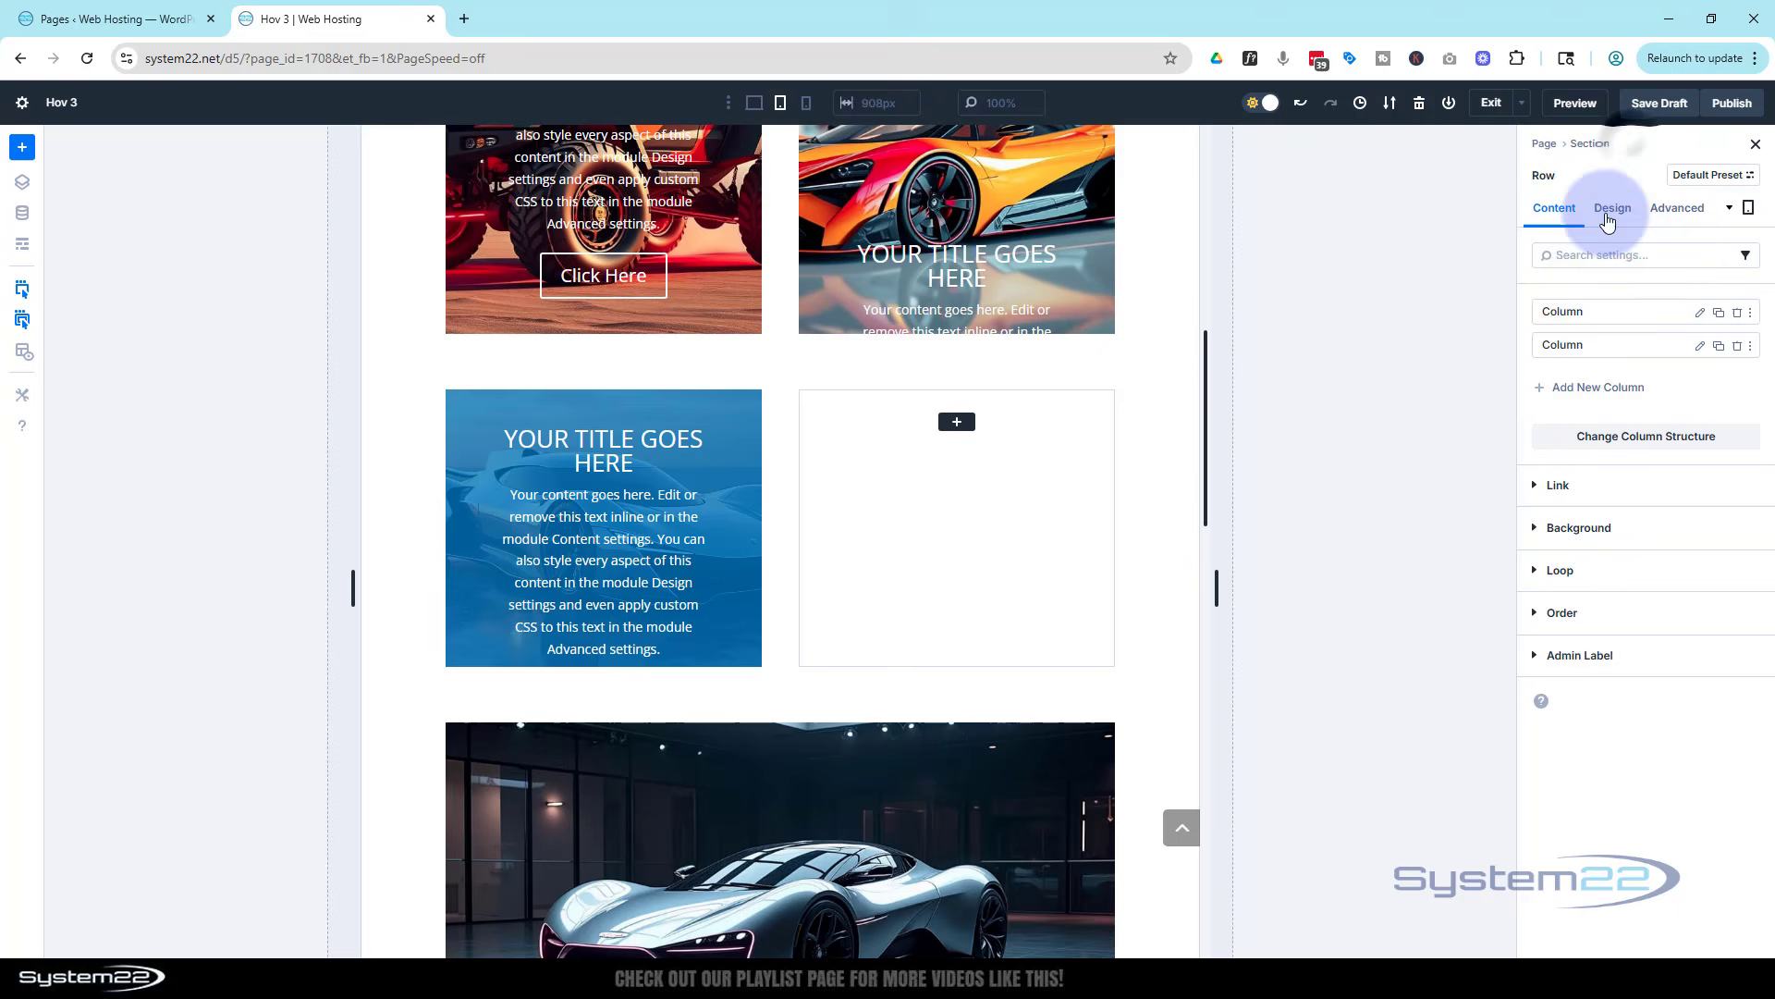
click(1701, 312)
click(1613, 208)
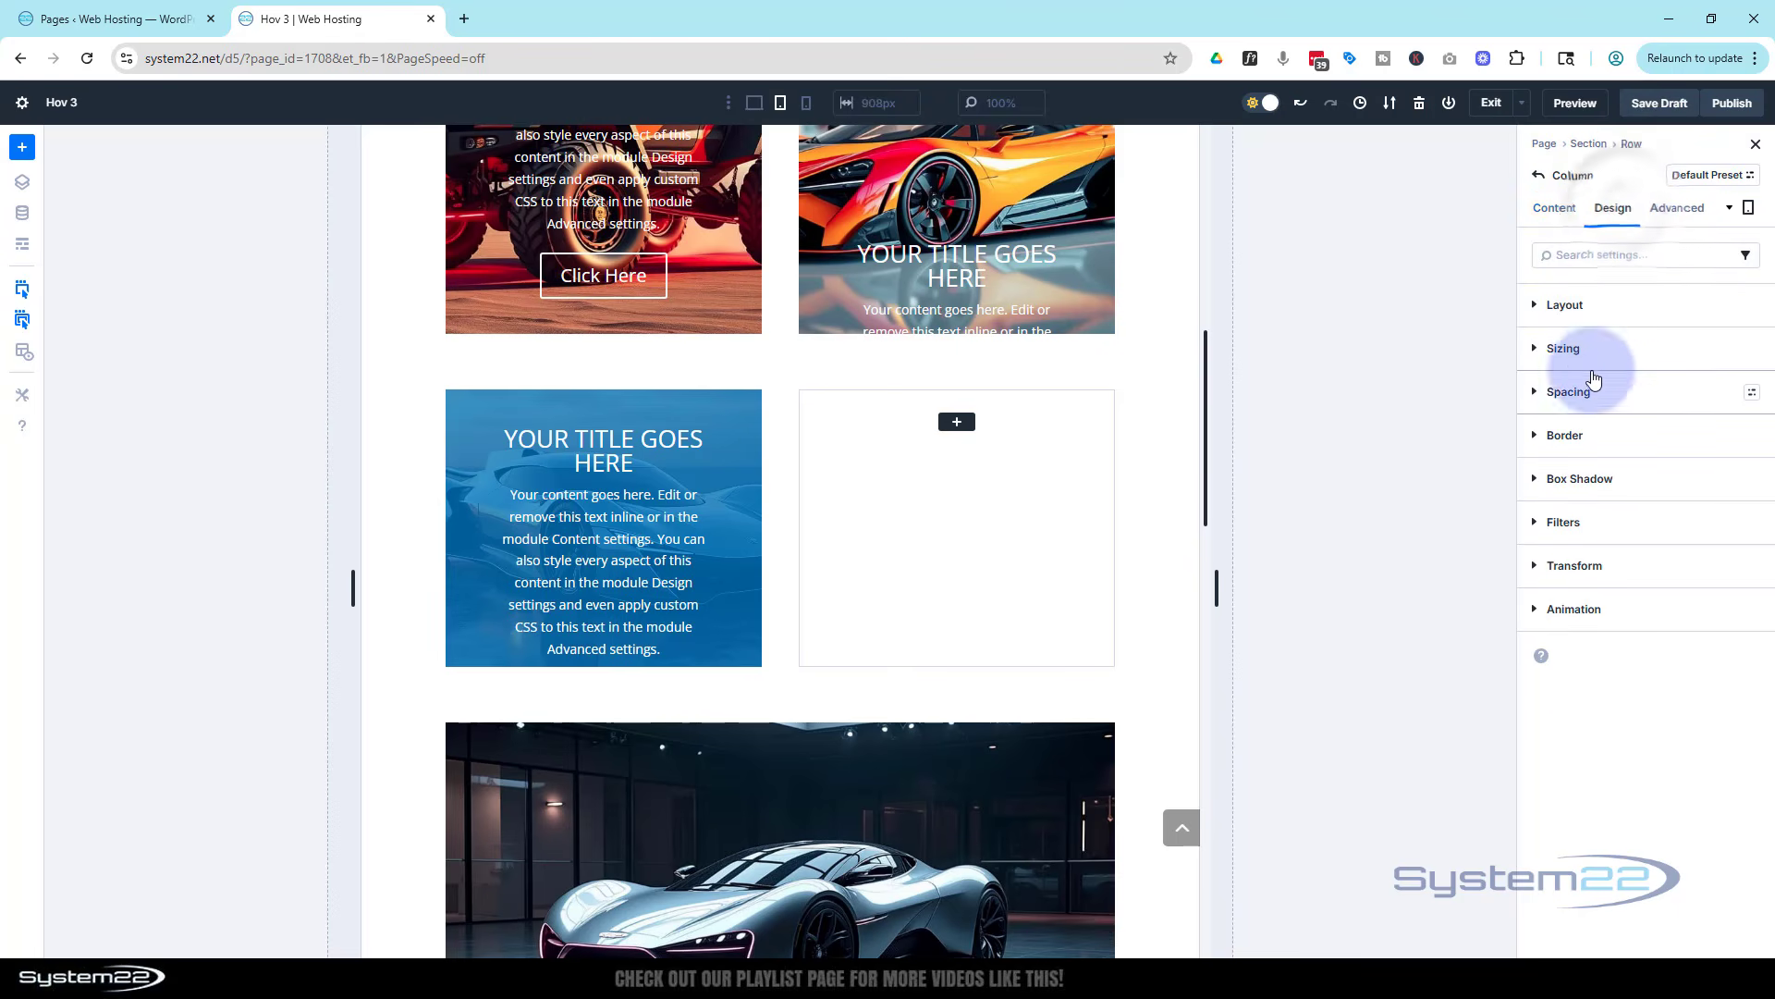
click(1591, 370)
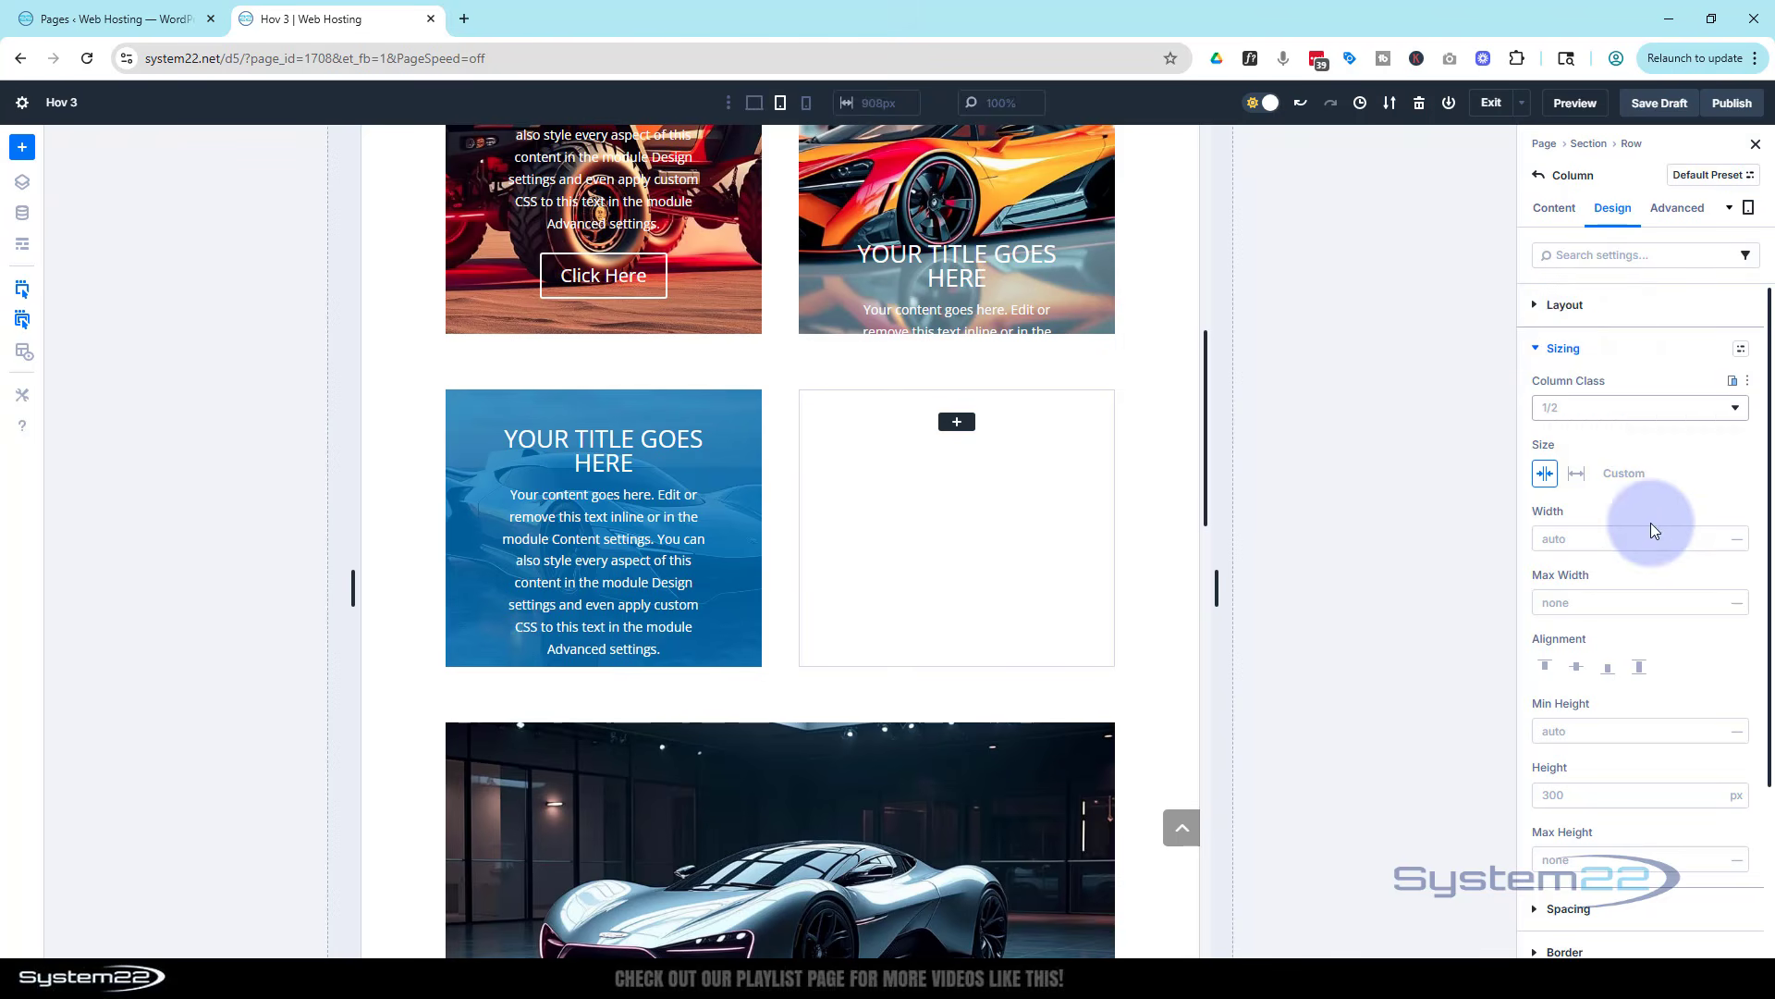
scroll(1655, 530, down, 2)
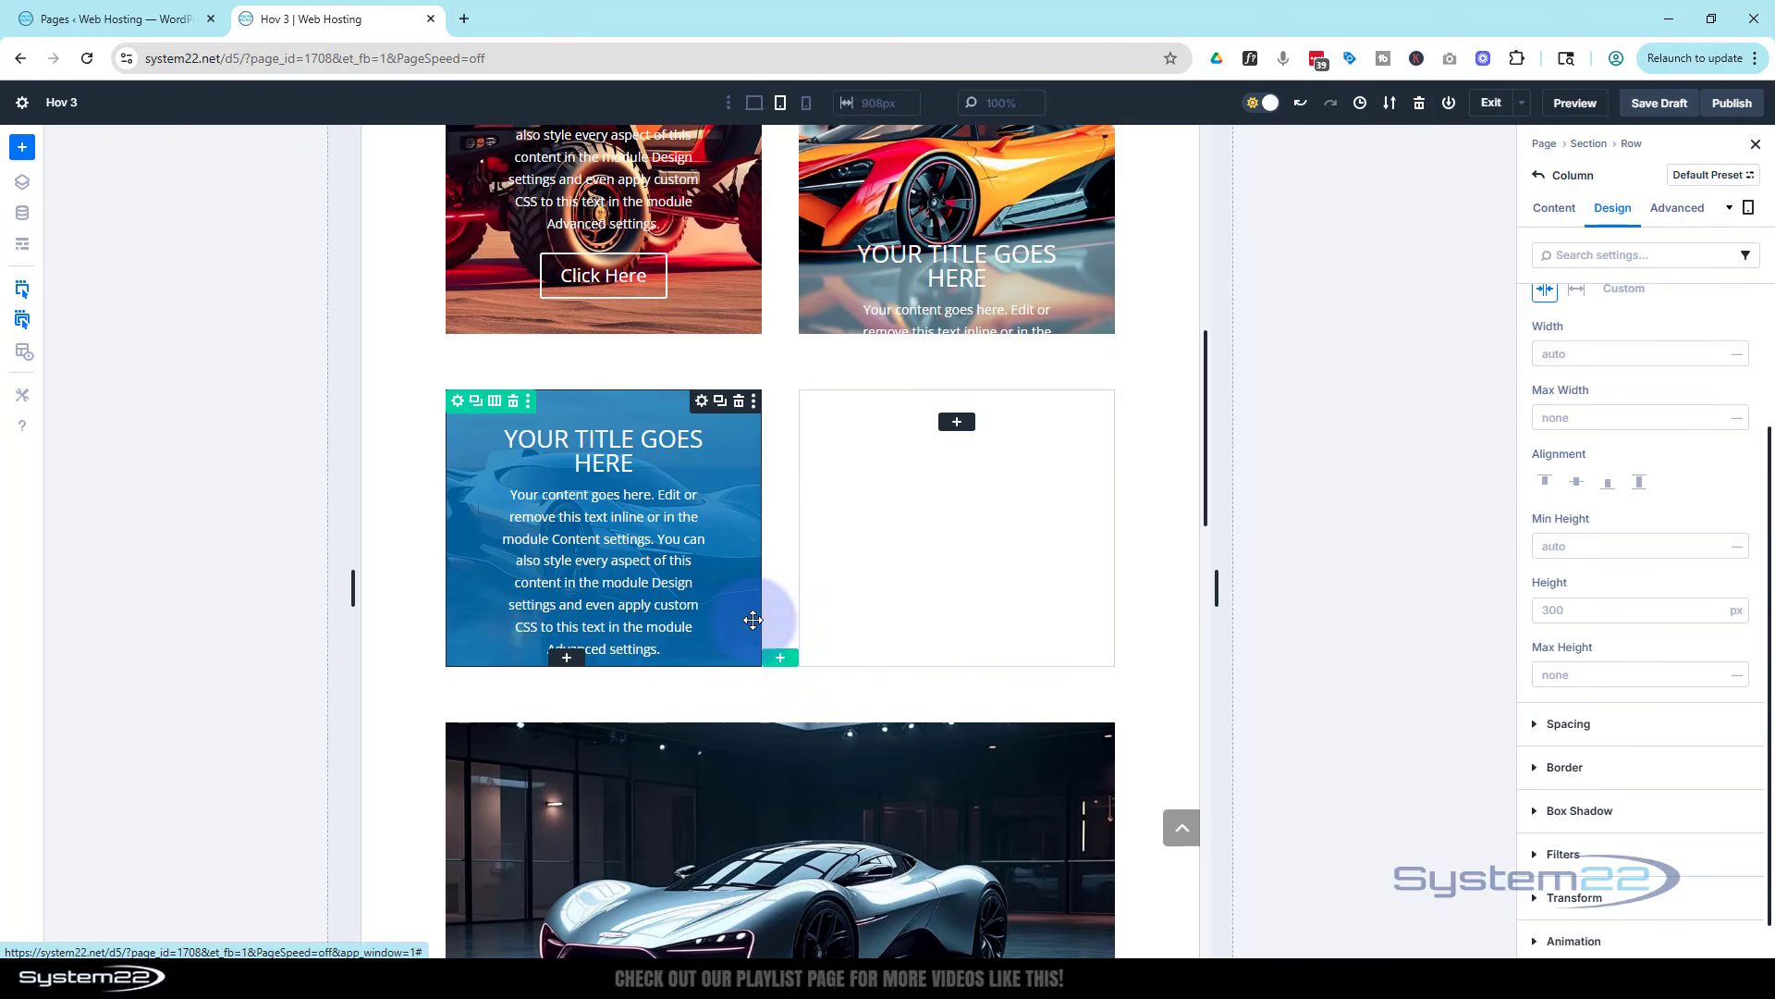
click(1547, 609)
text(400)
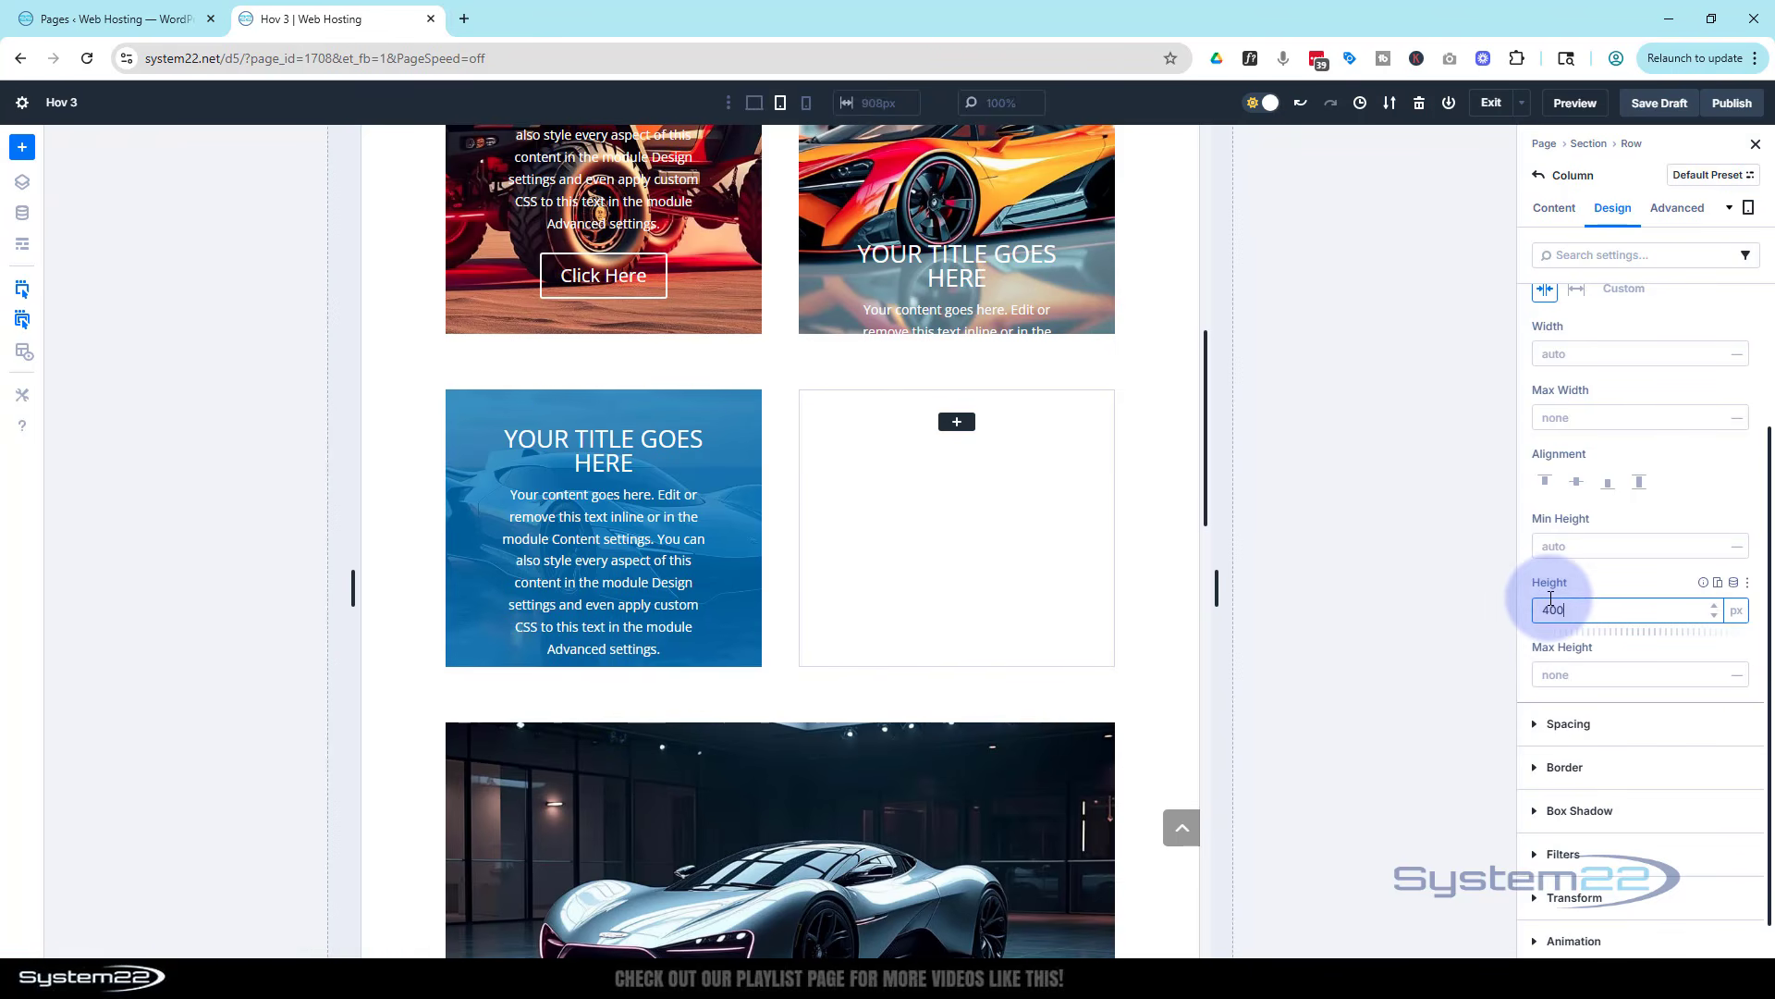
click(1609, 584)
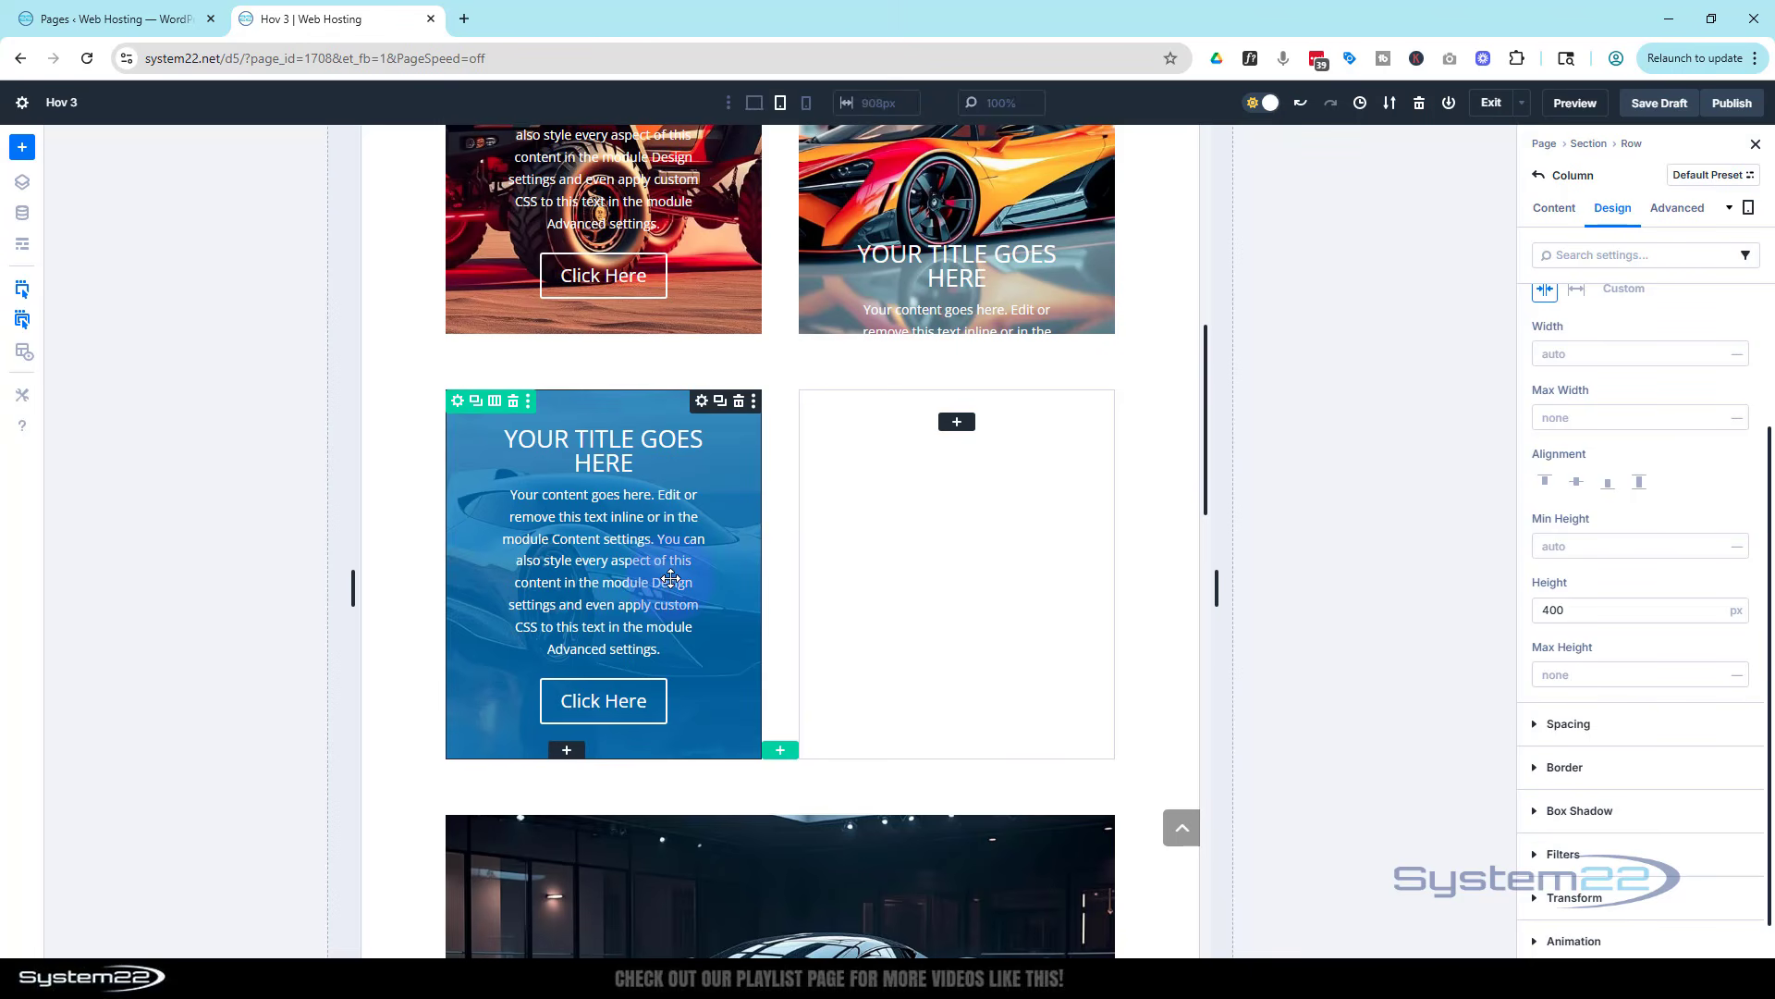
Step: Try phone heights of 350 px and 300 px for the first column, and settle on 320 px
click(807, 107)
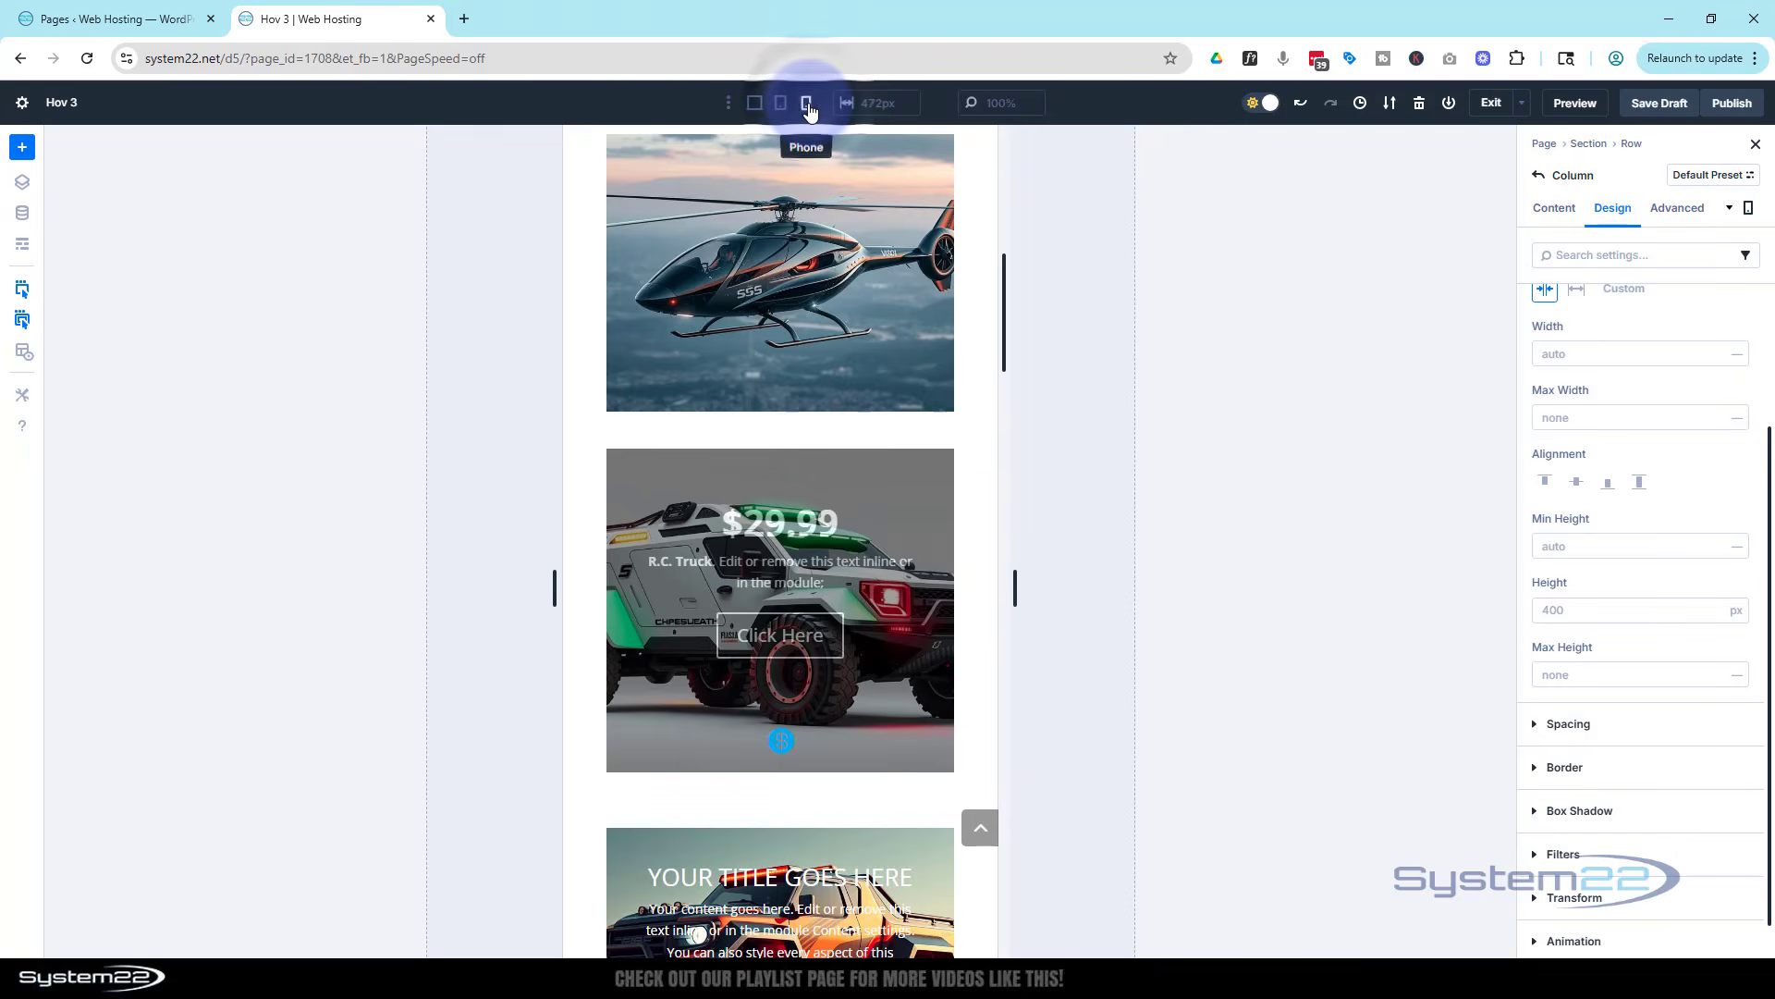
scroll(837, 389, down, 3)
scroll(840, 374, down, 8)
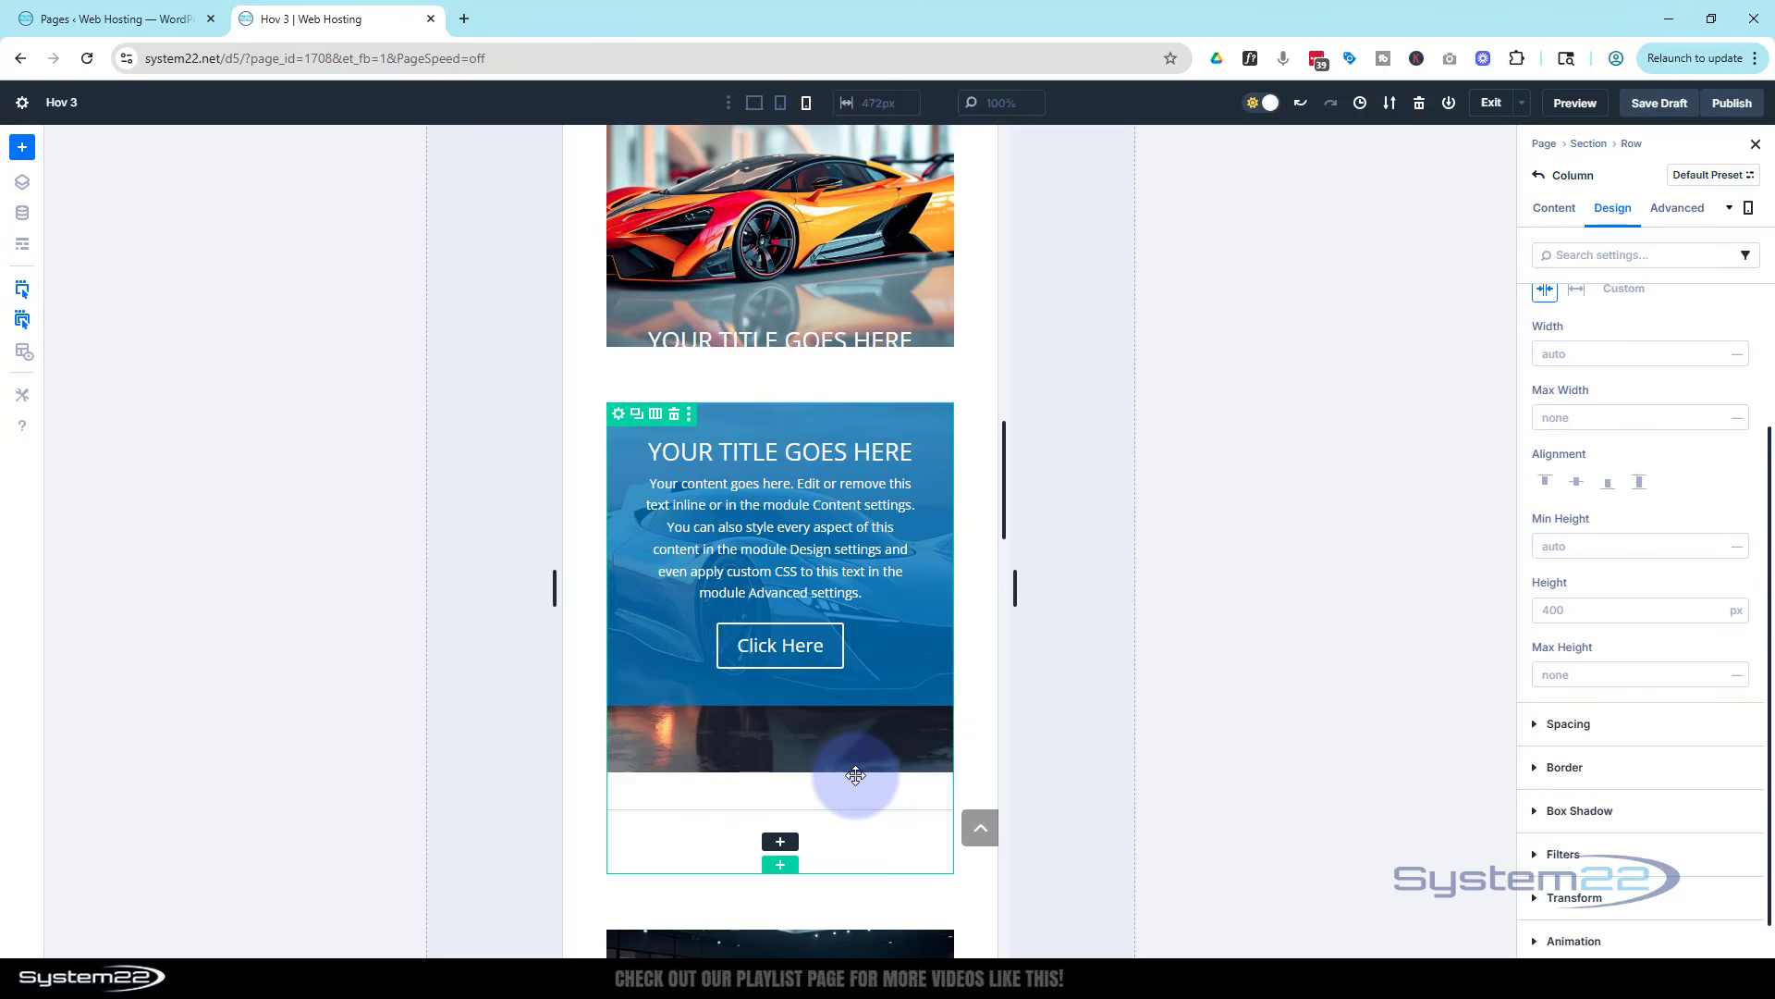
click(1544, 607)
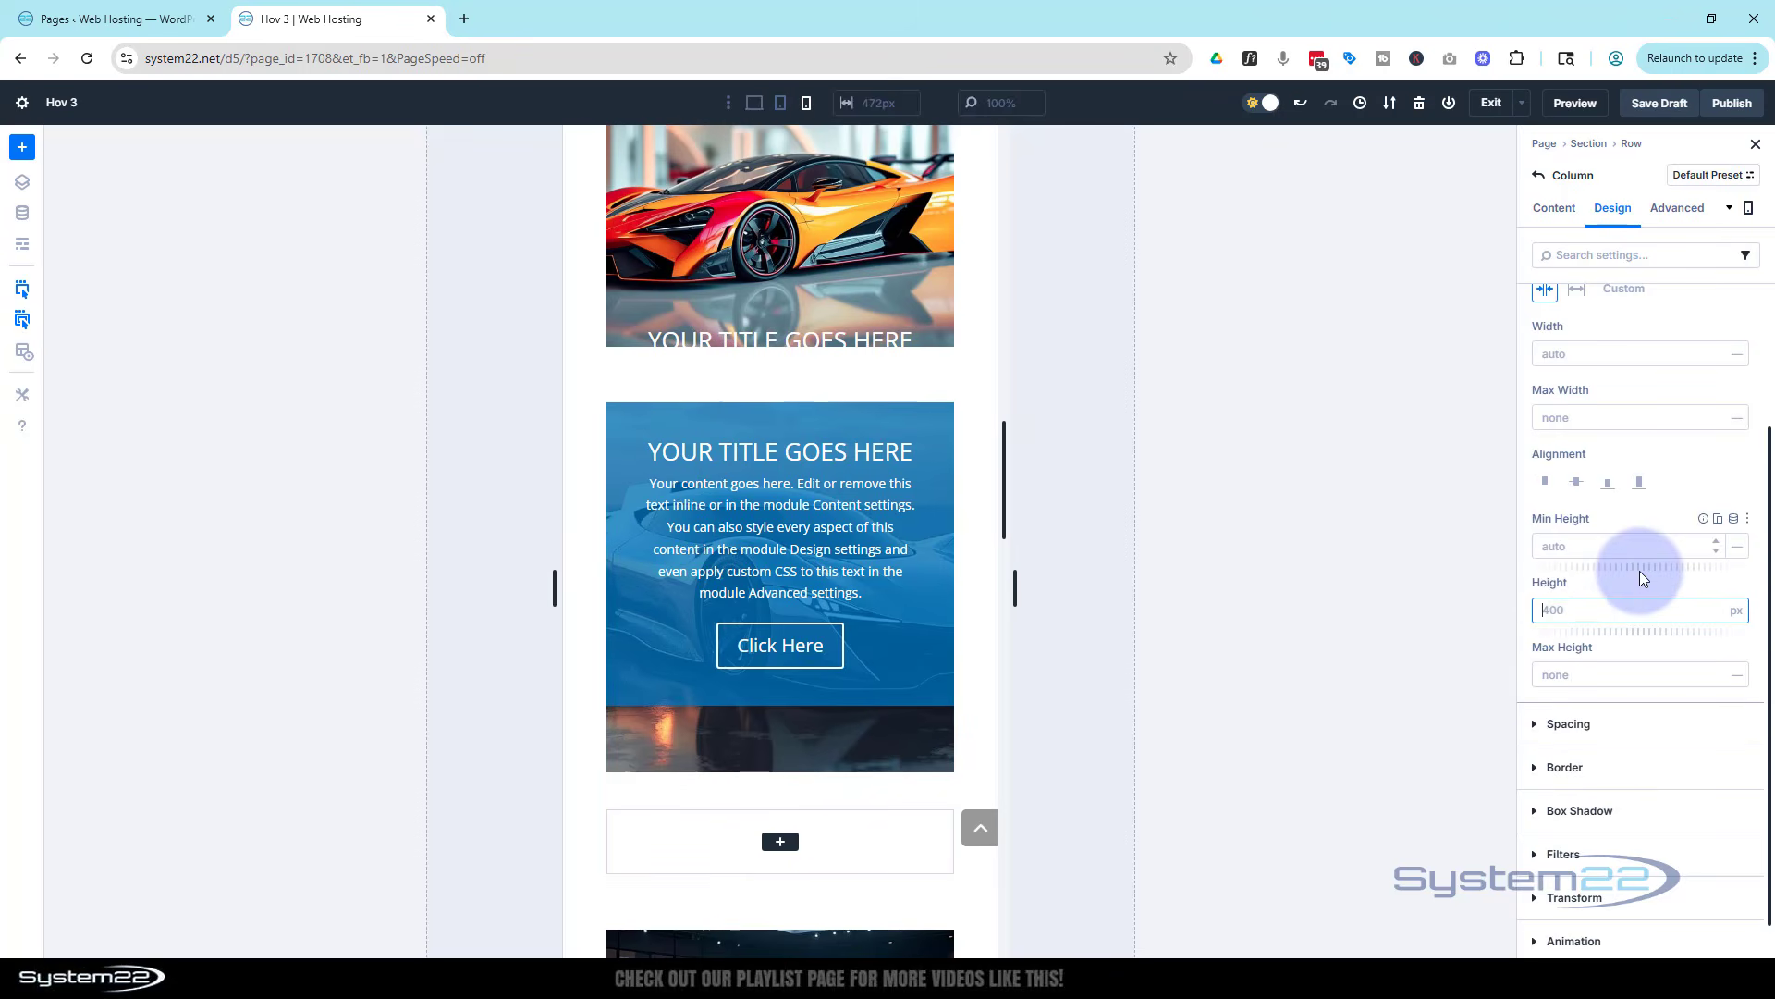
text(350)
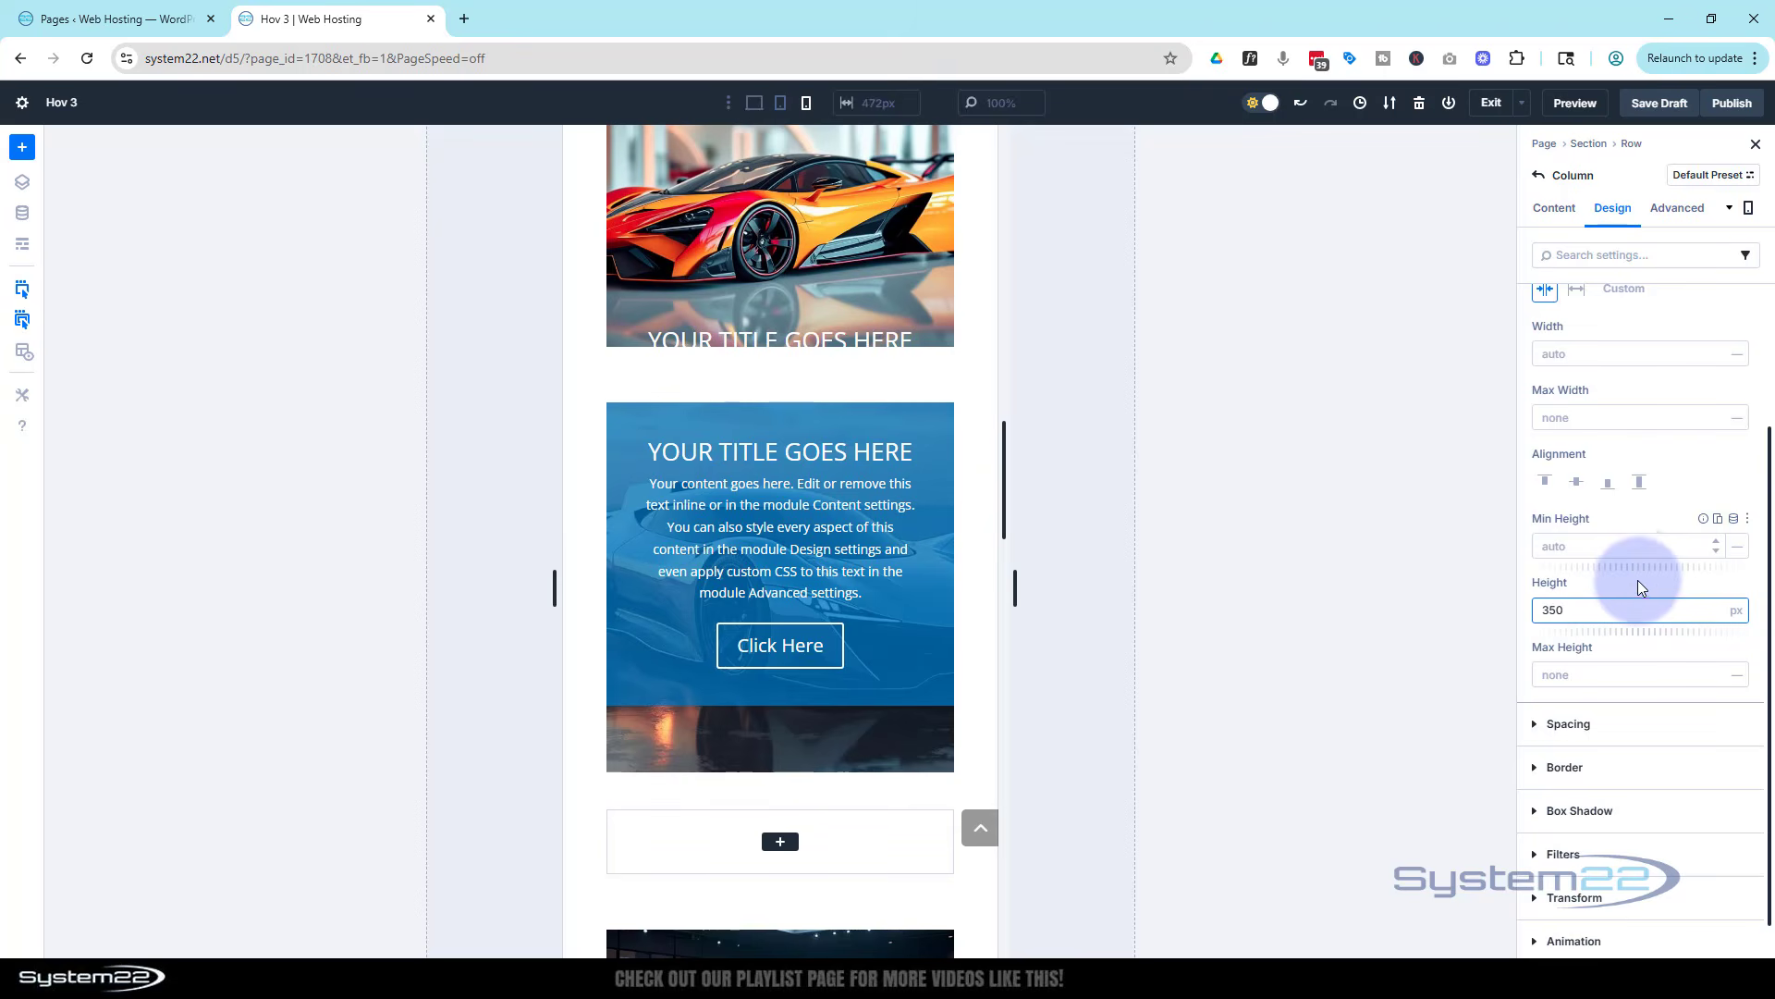
click(1553, 610)
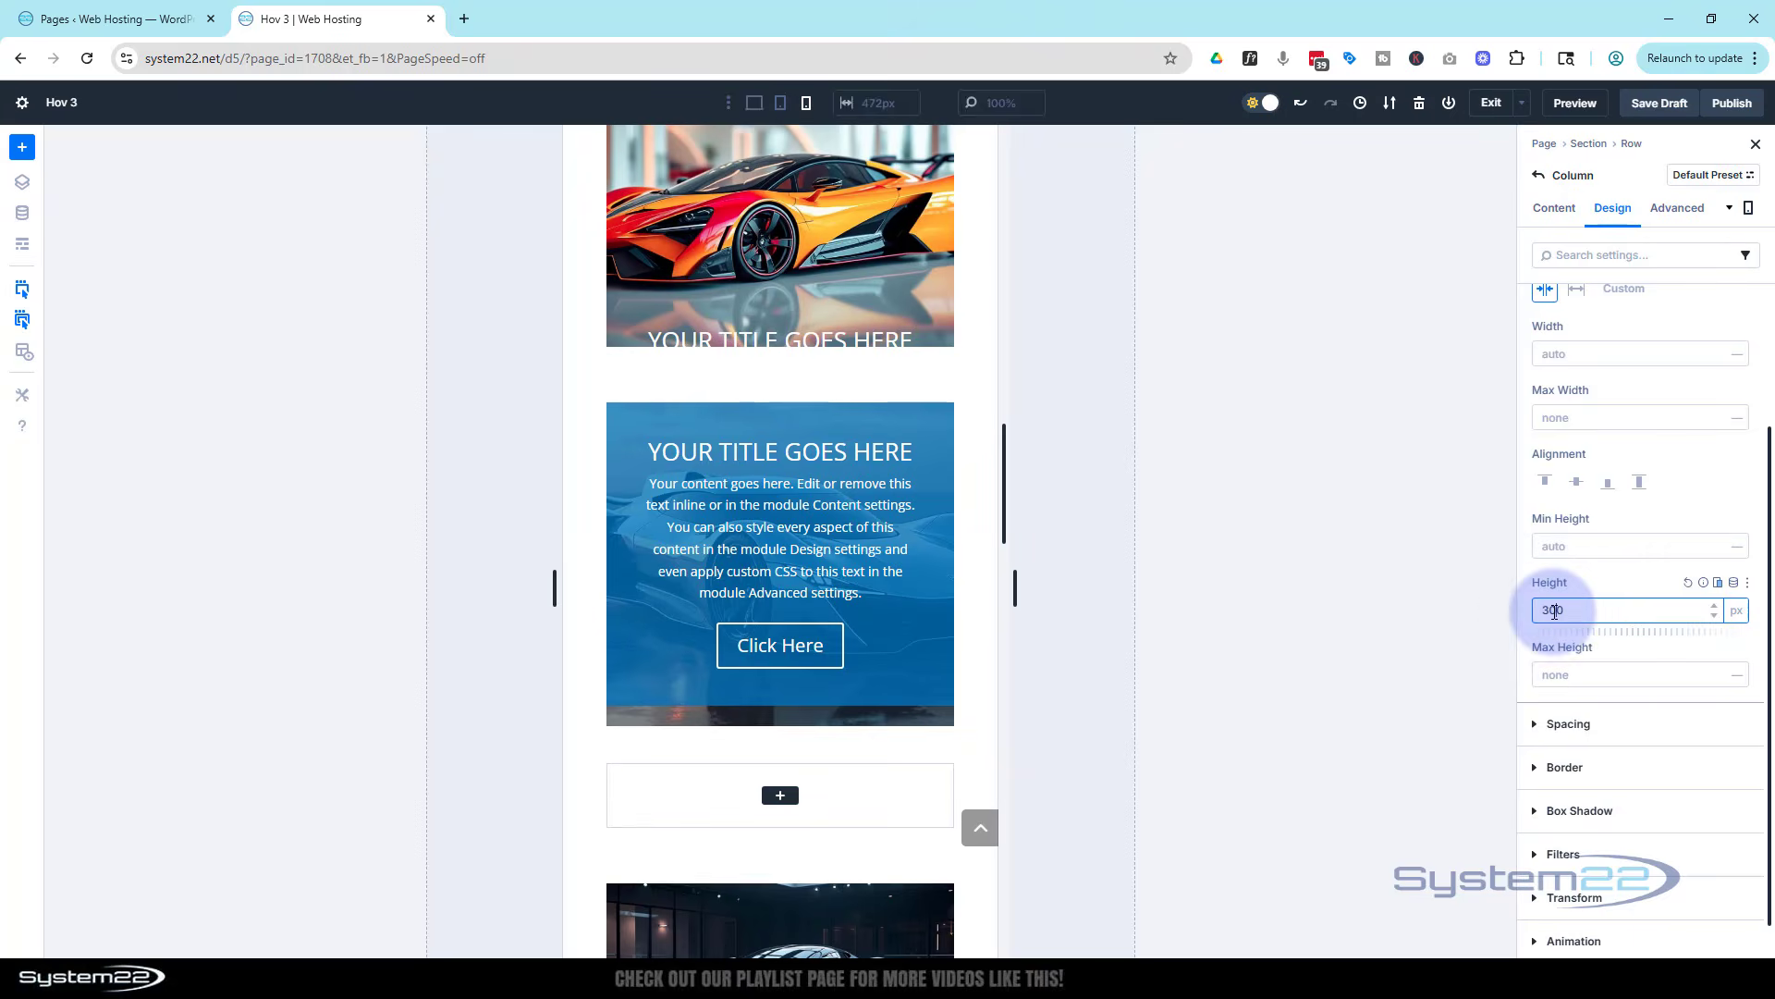
key(BackSpace)
text(0)
click(1639, 575)
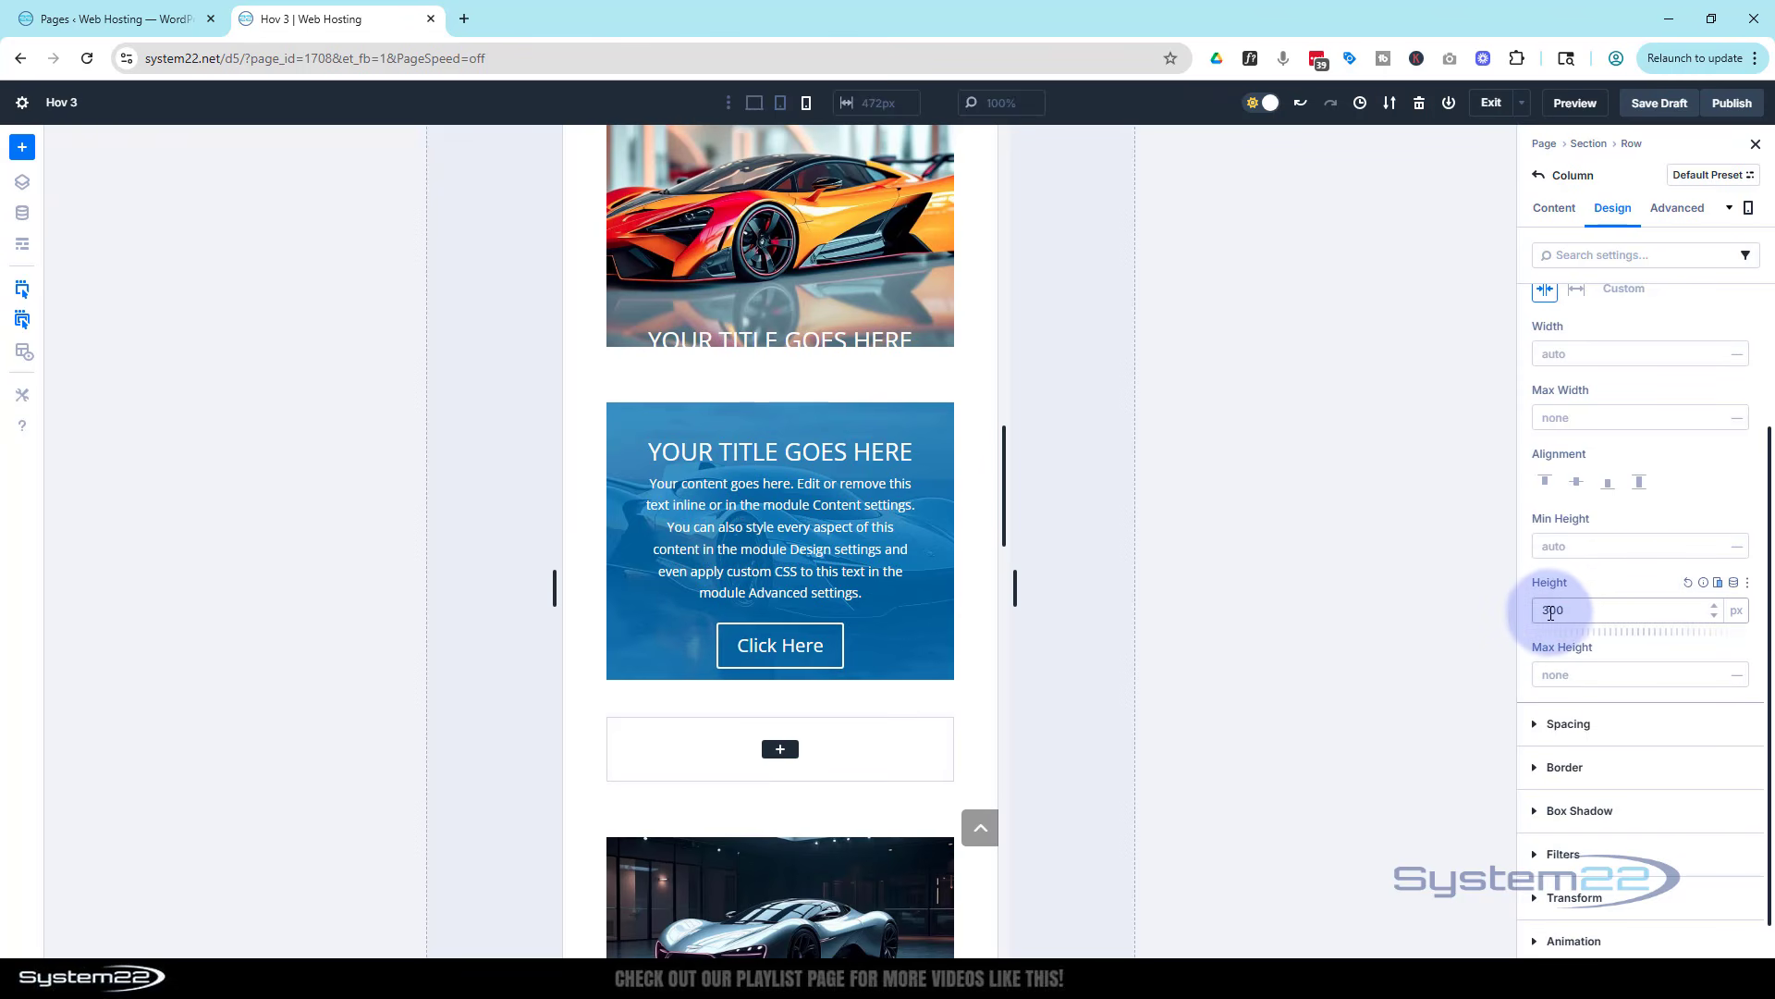
drag(1549, 612, 1556, 611)
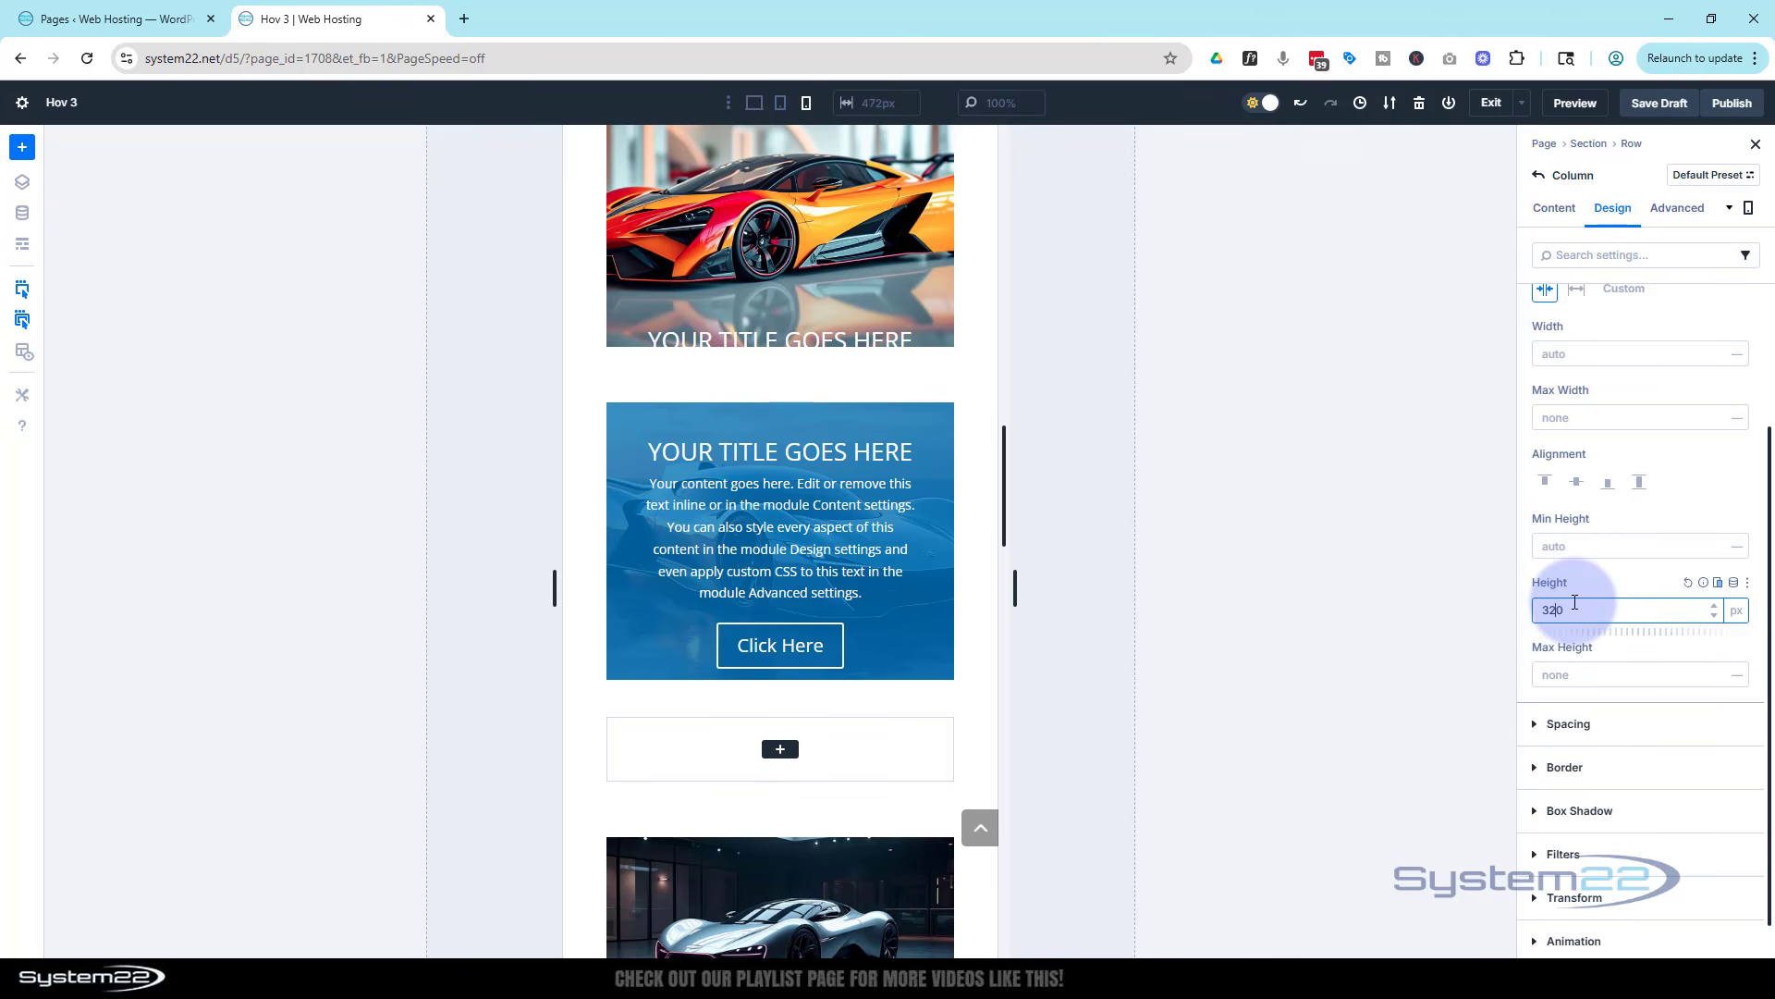
click(1617, 582)
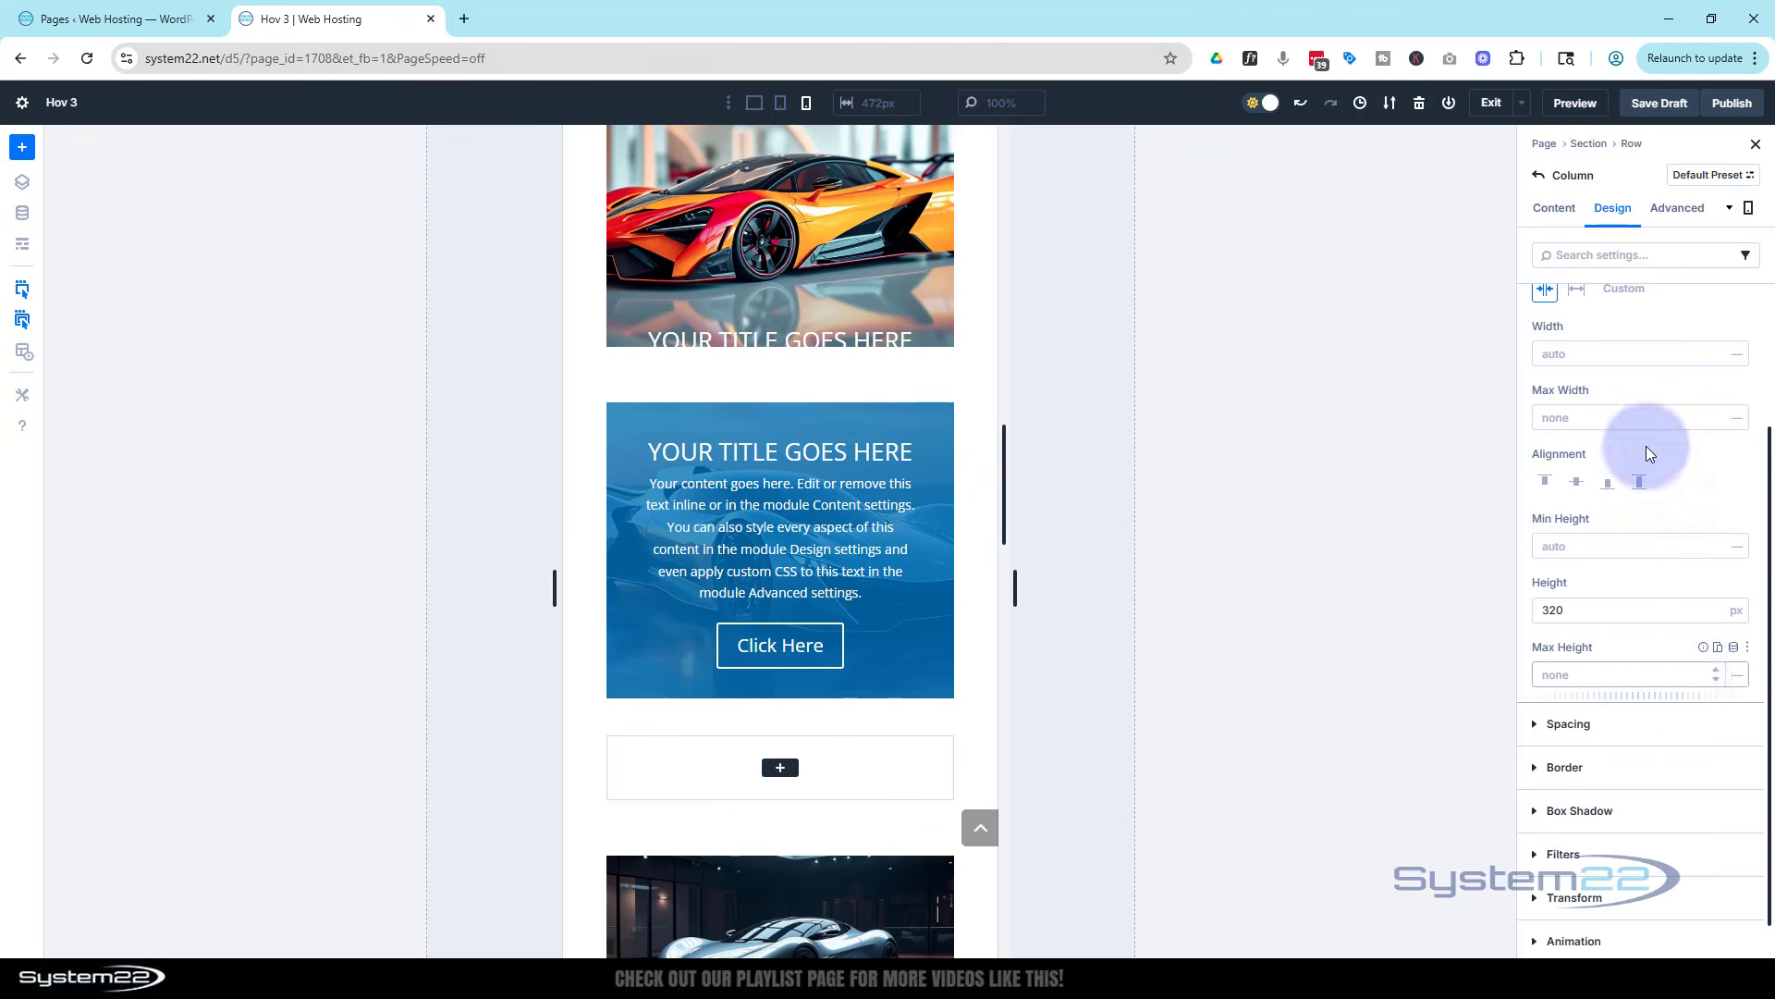
Step: Return to the desktop view and set the blue Call To Action module's top padding to 340 px
click(757, 104)
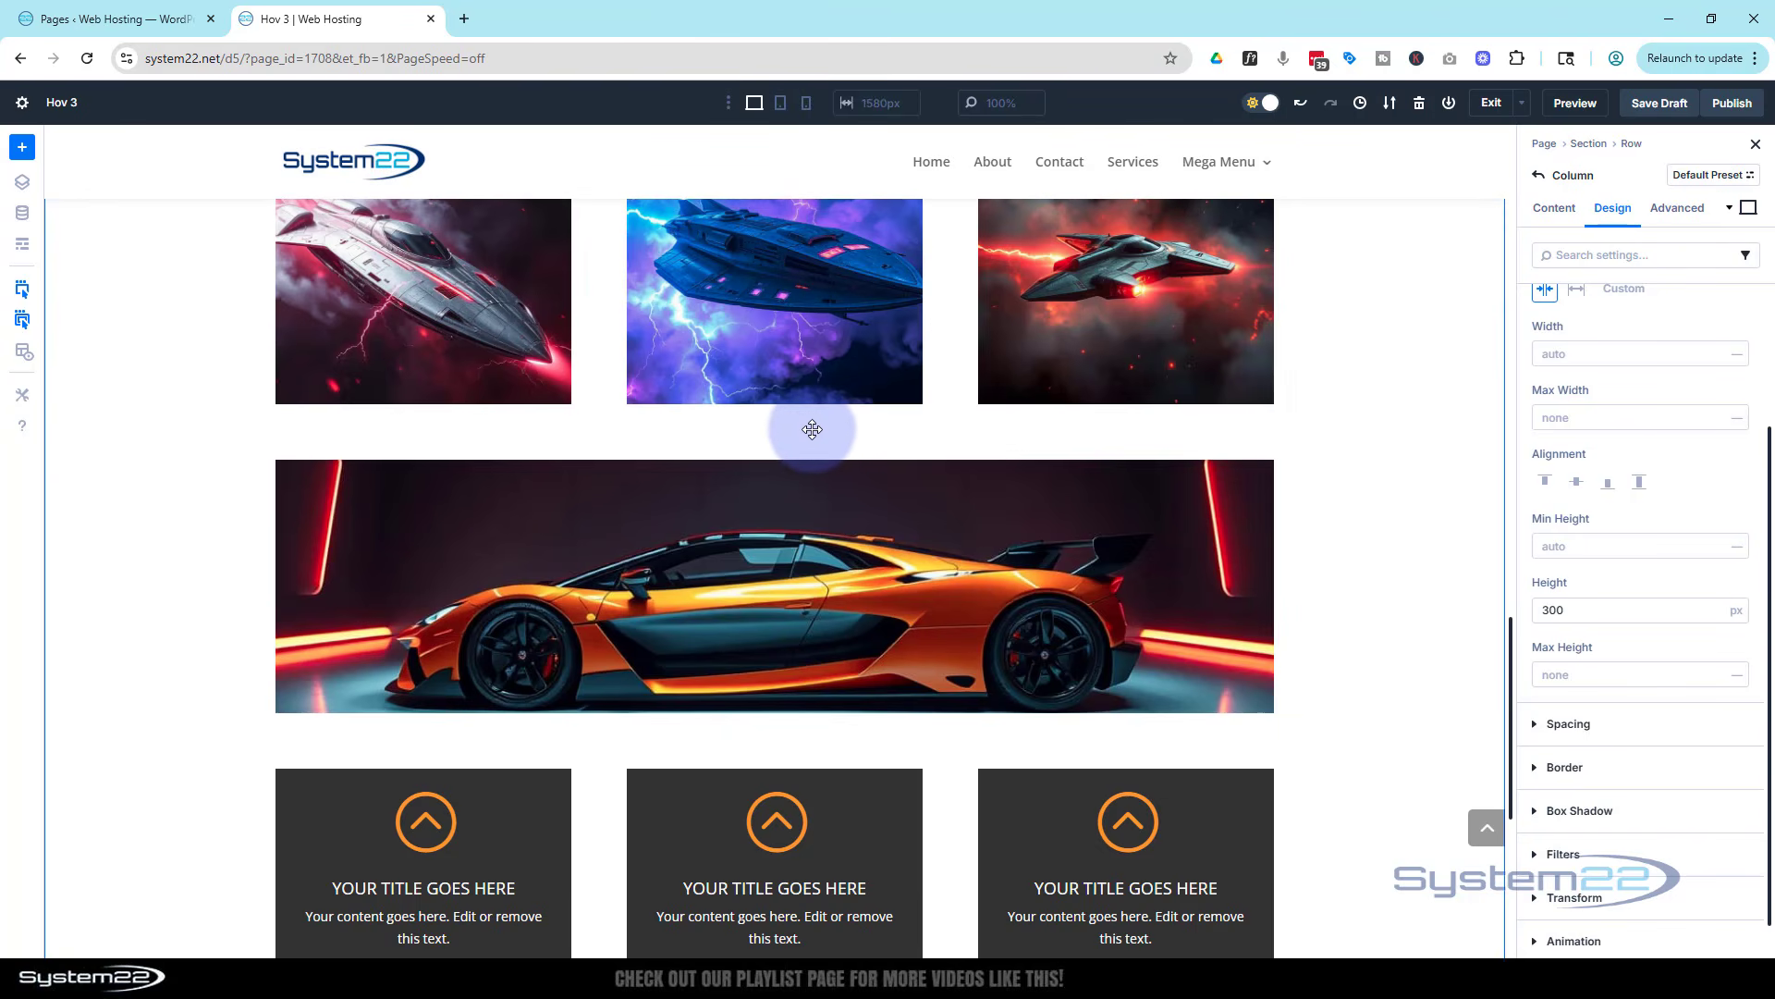
scroll(812, 430, up, 12)
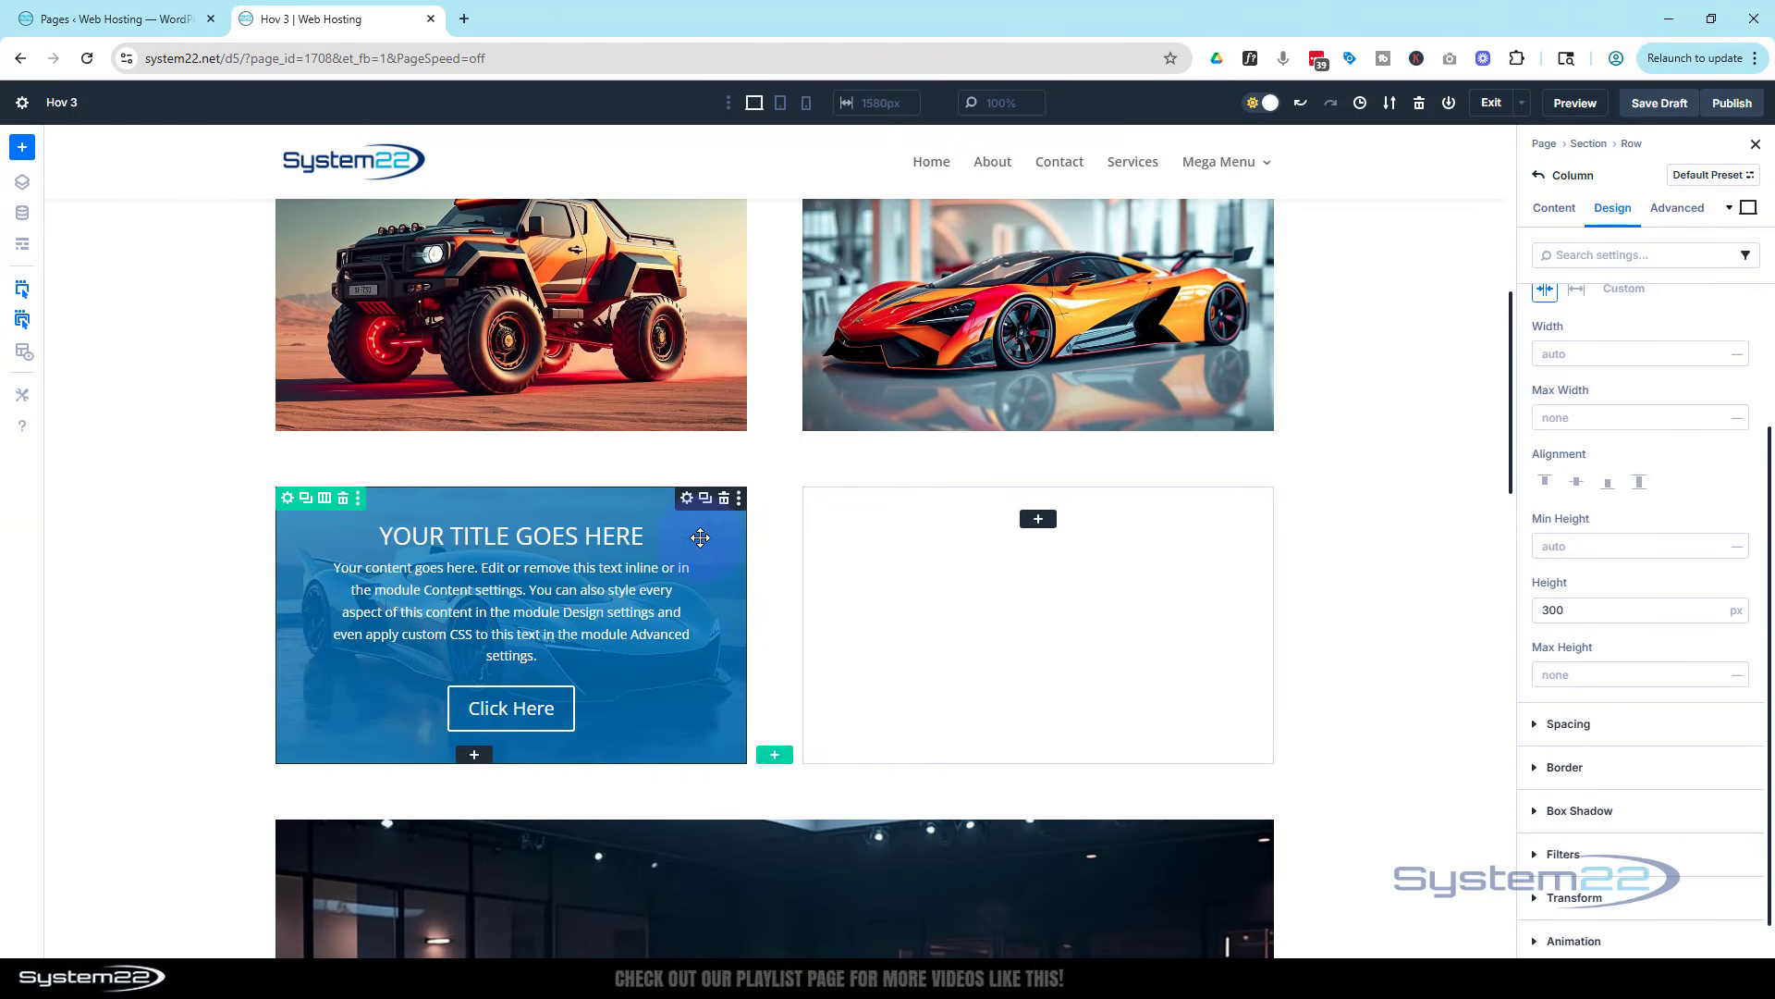
click(700, 537)
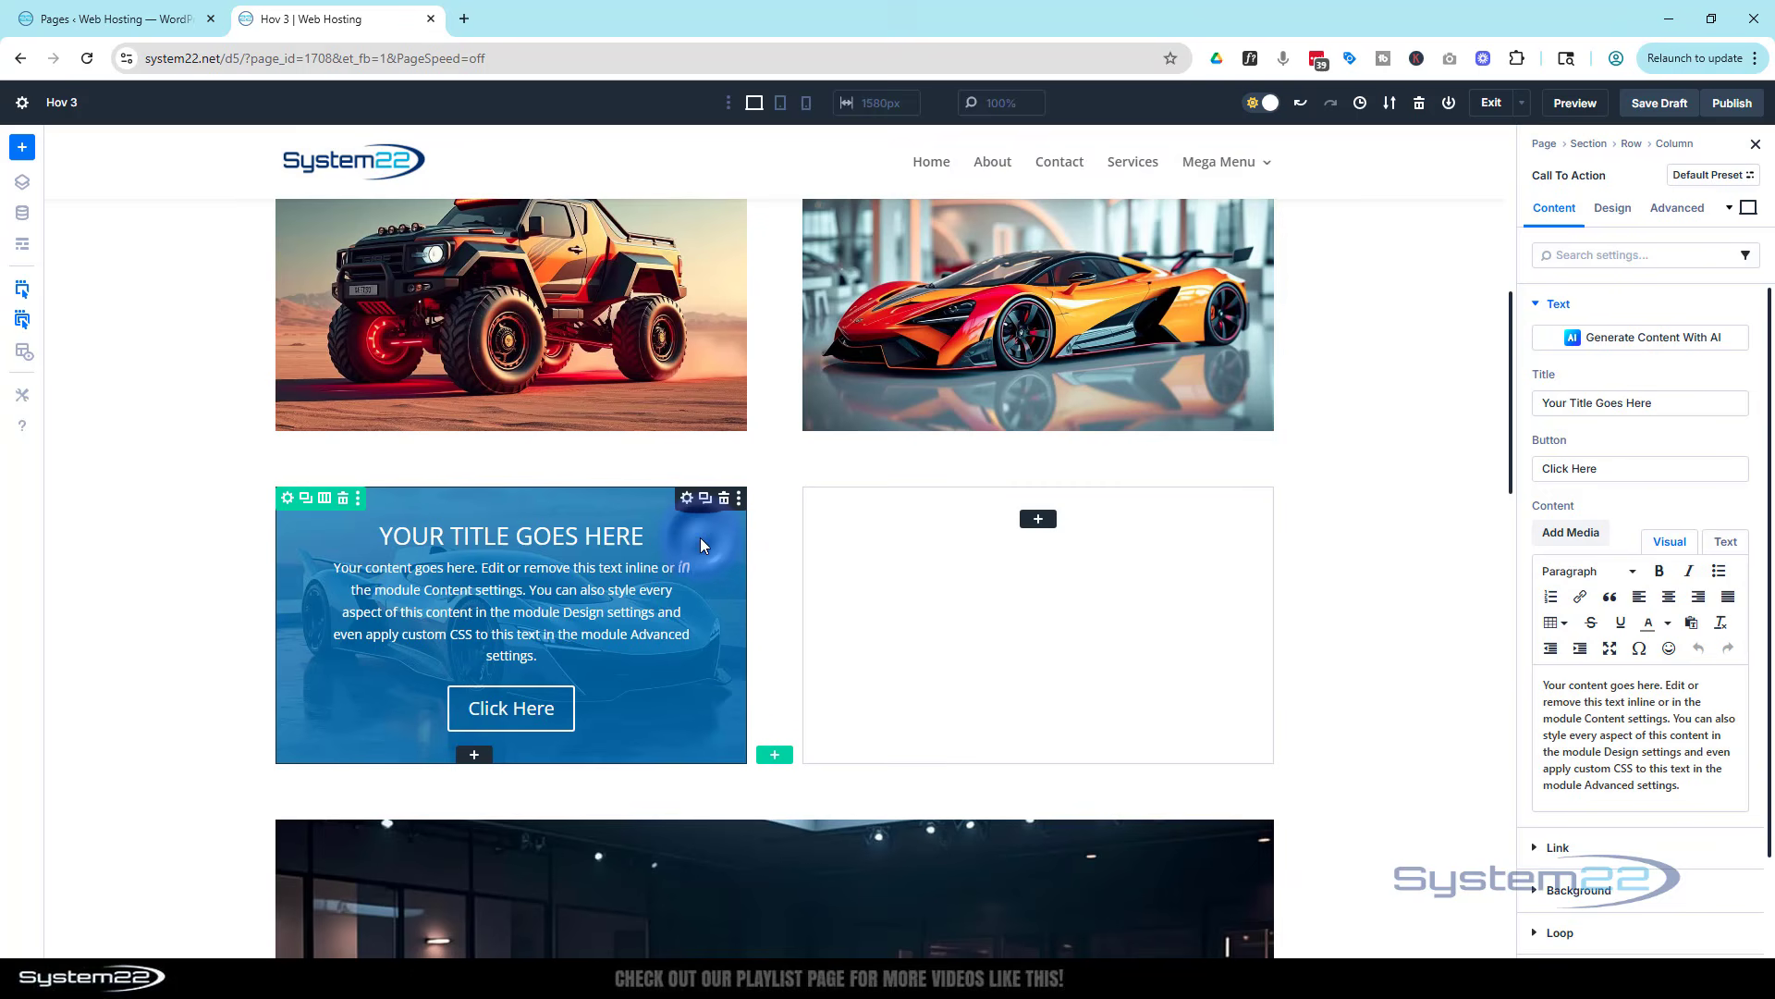
click(1611, 211)
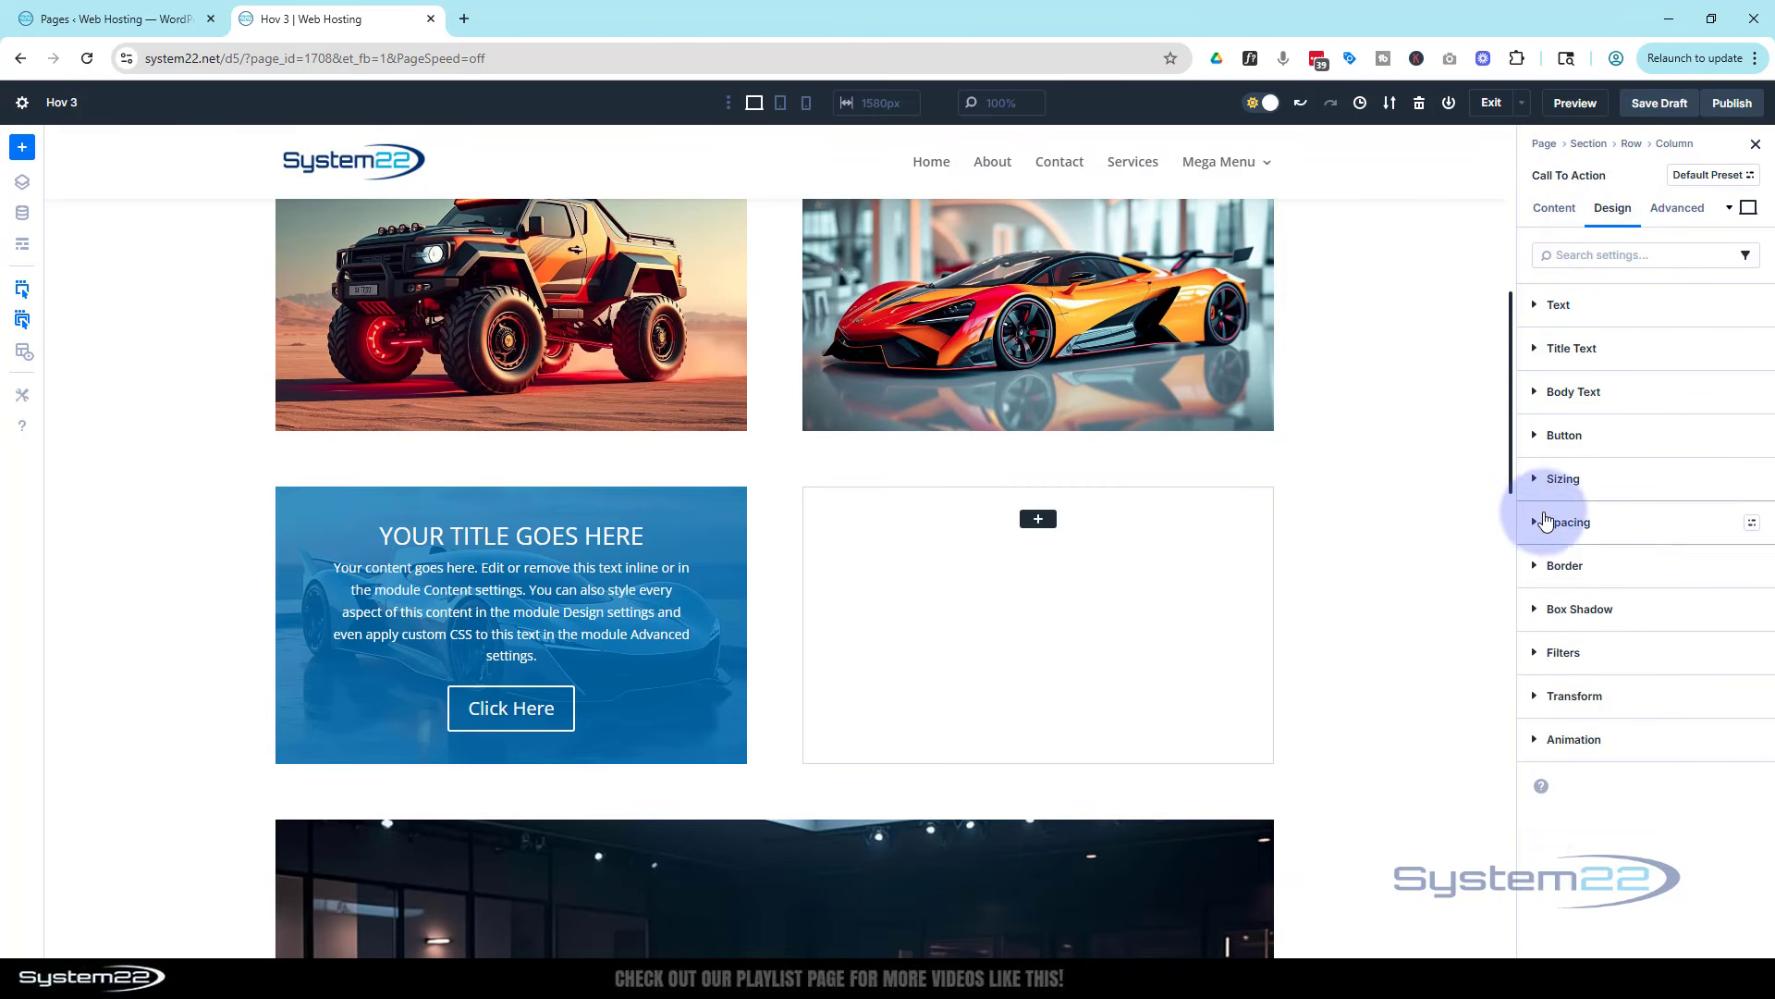
click(1547, 522)
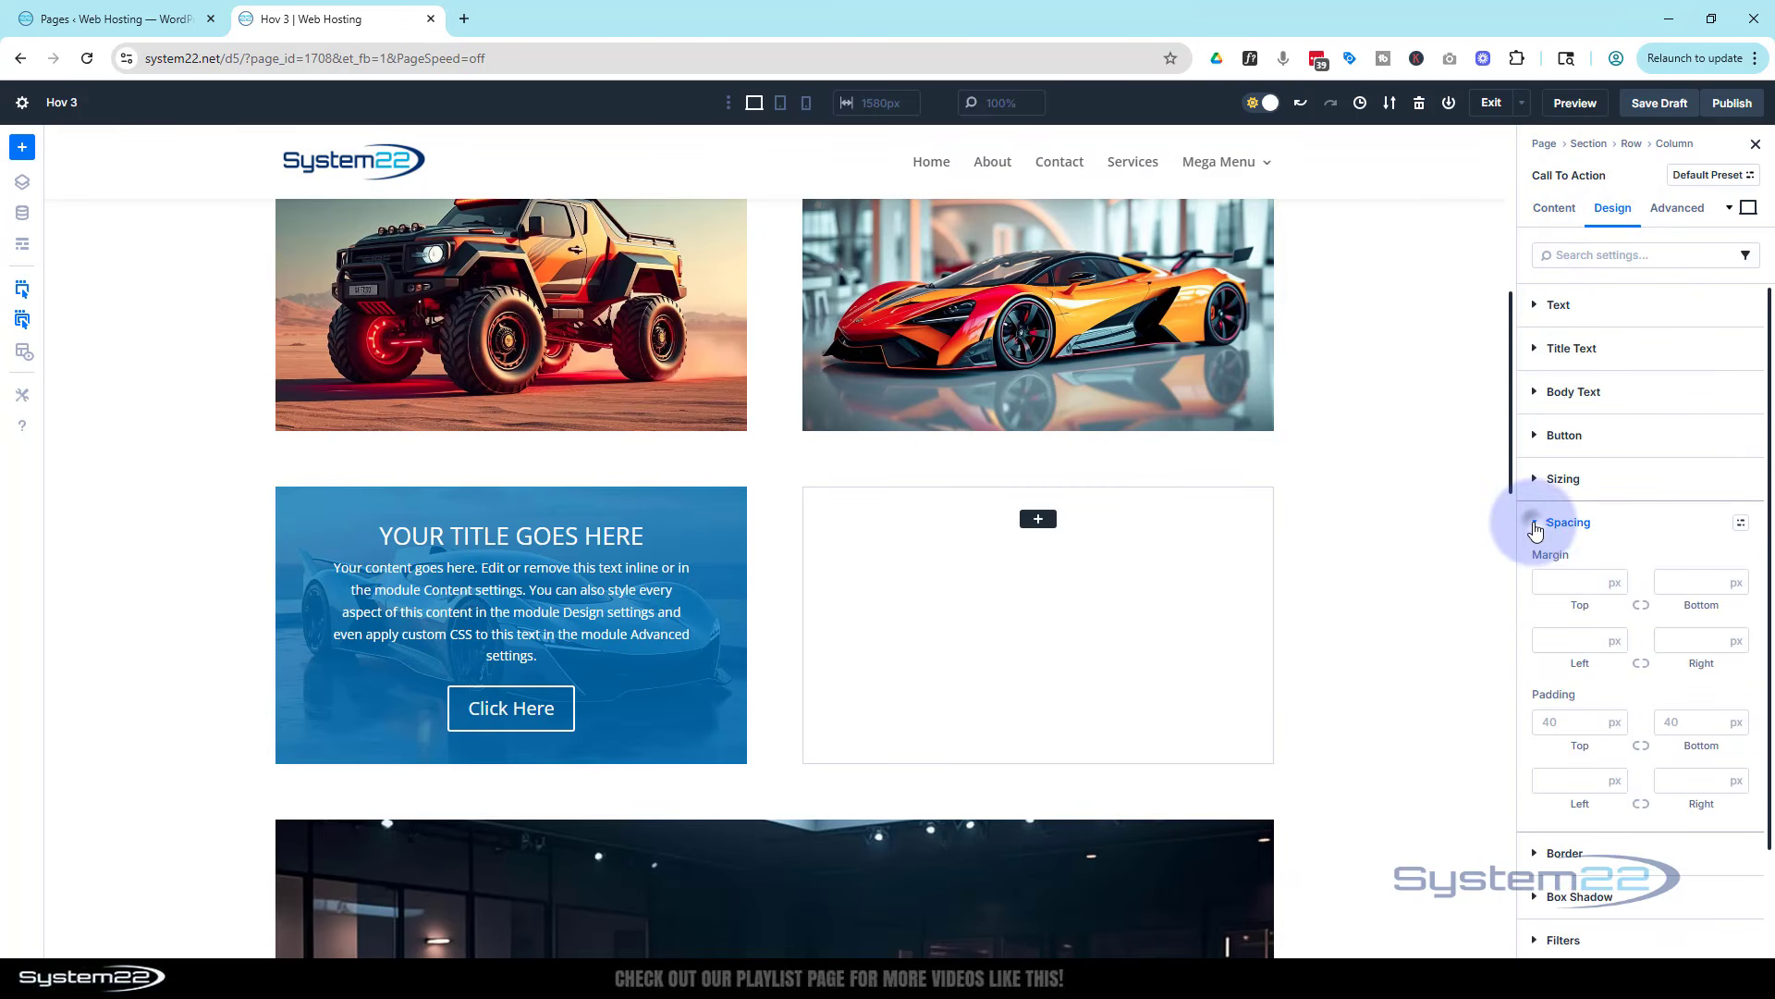
click(1542, 723)
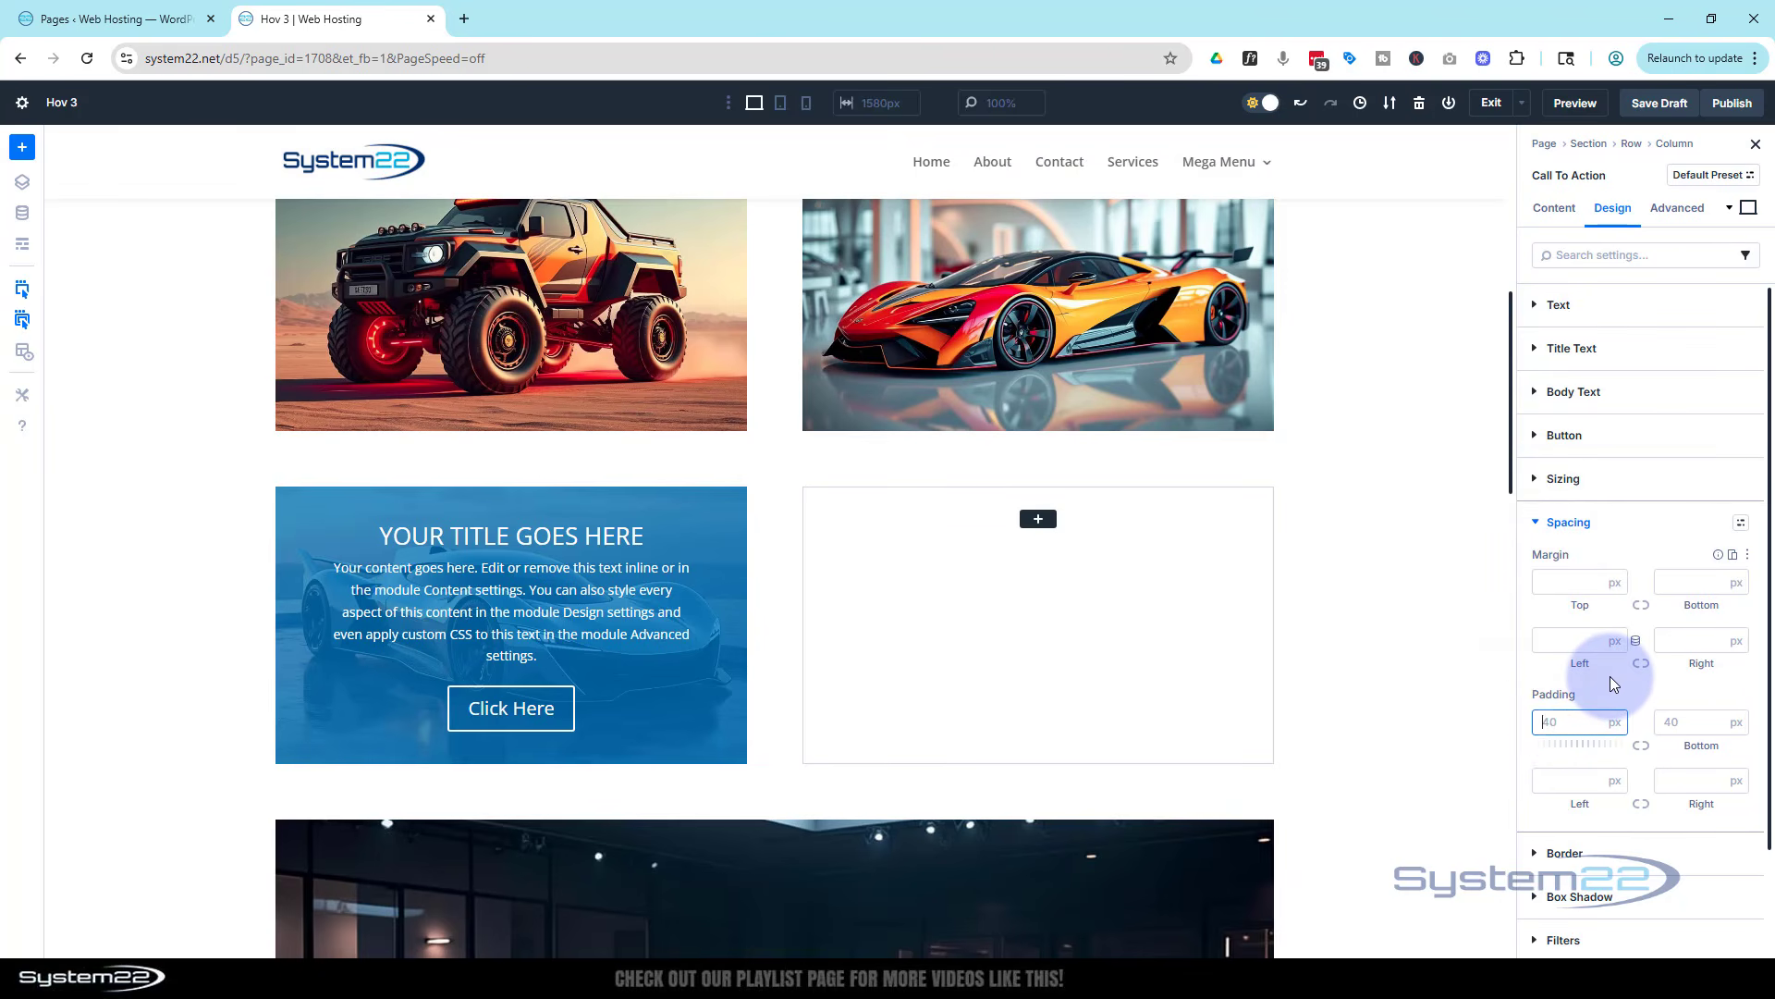
text(340)
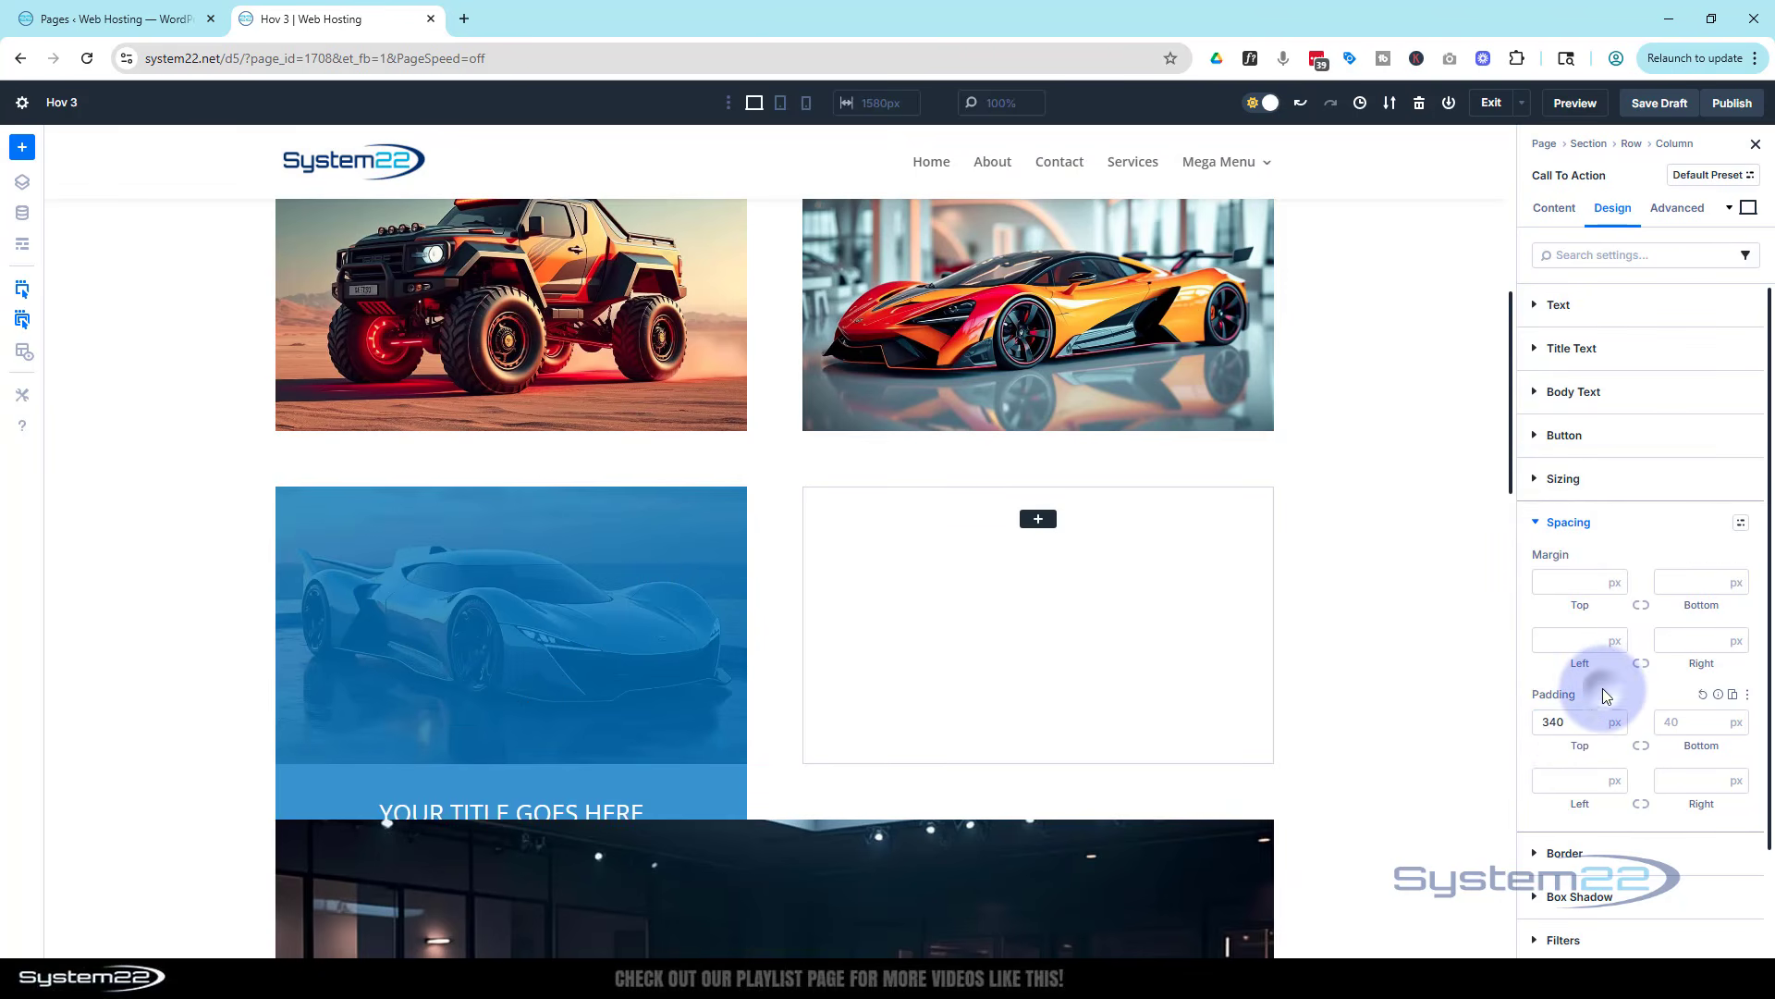
Step: Set the Call To Action module's top padding to 400 px for tablet, and check the phone layout before returning to the desktop view
click(781, 104)
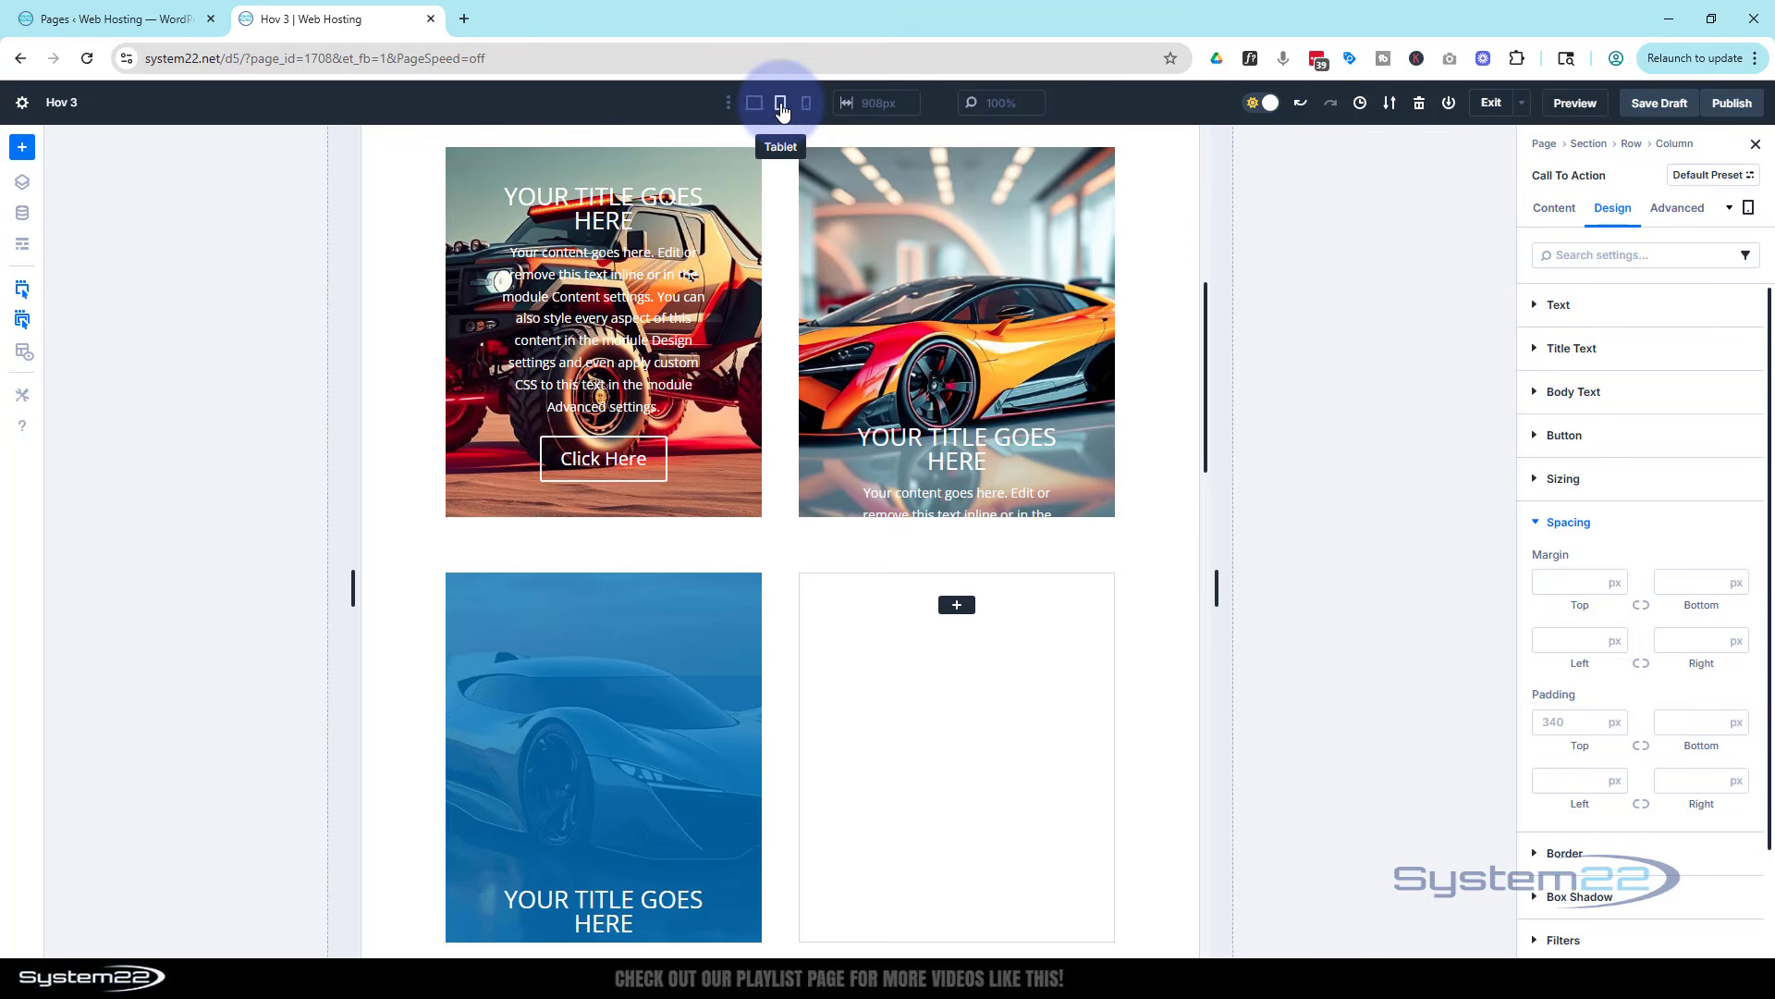
scroll(880, 644, down, 2)
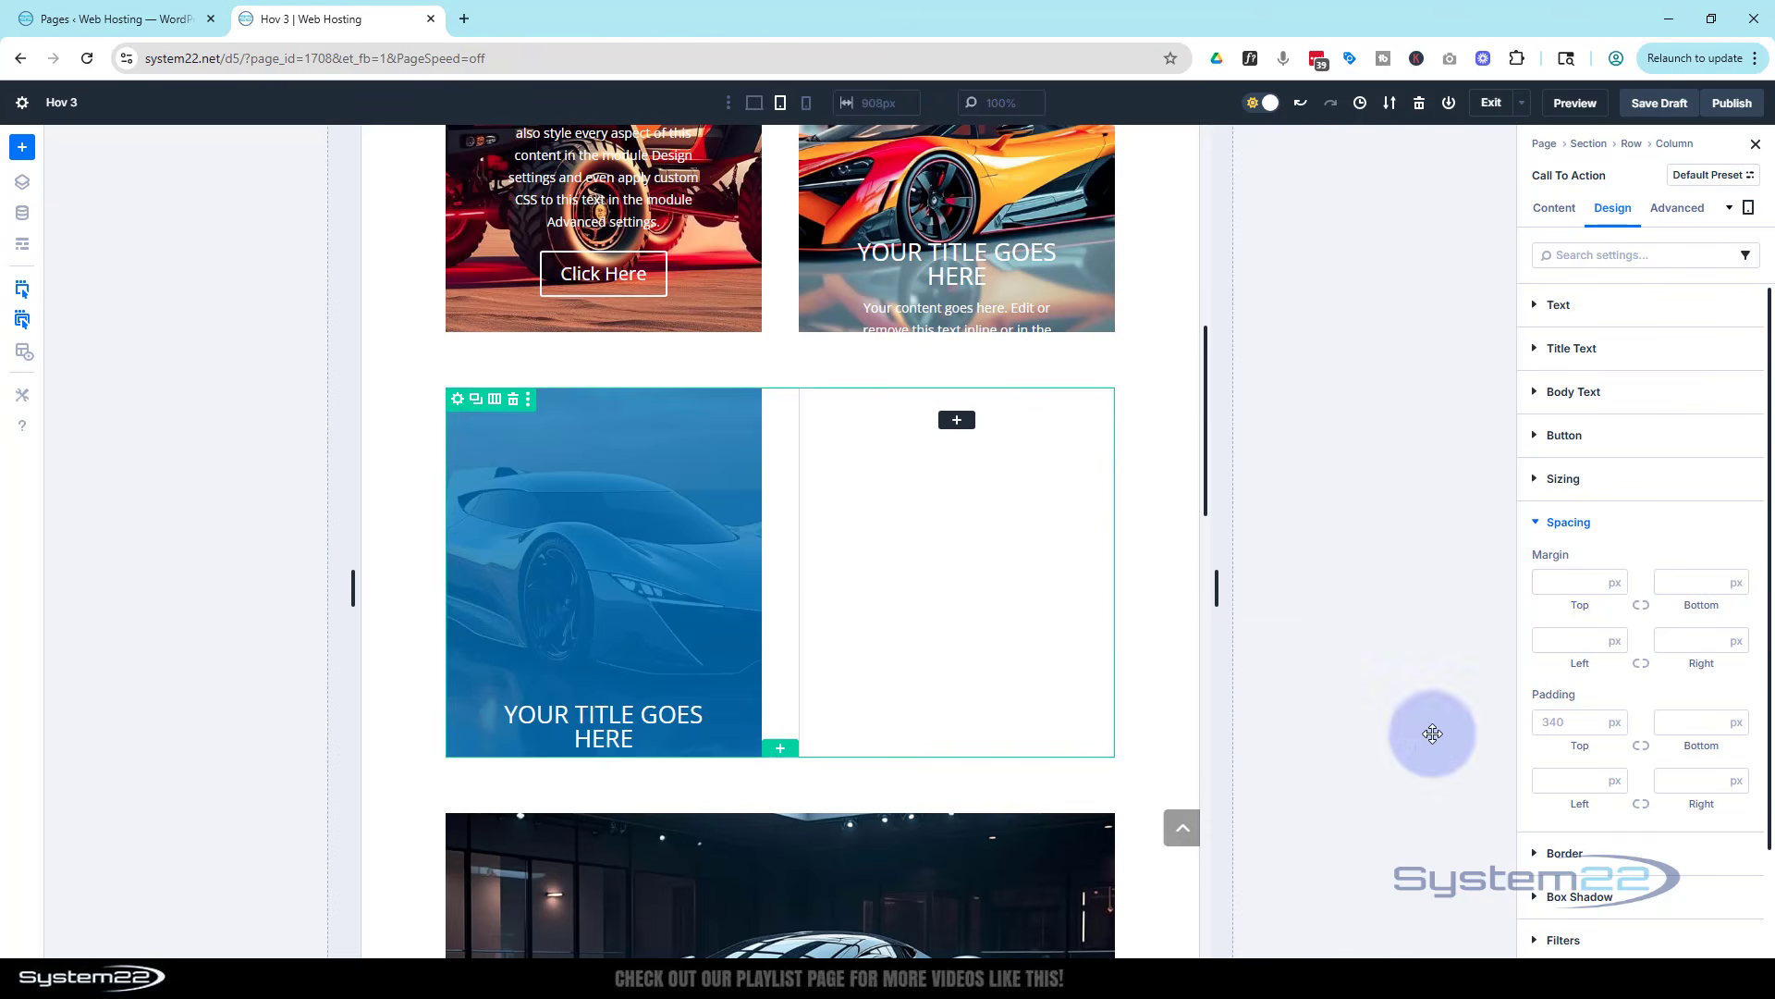
click(1546, 724)
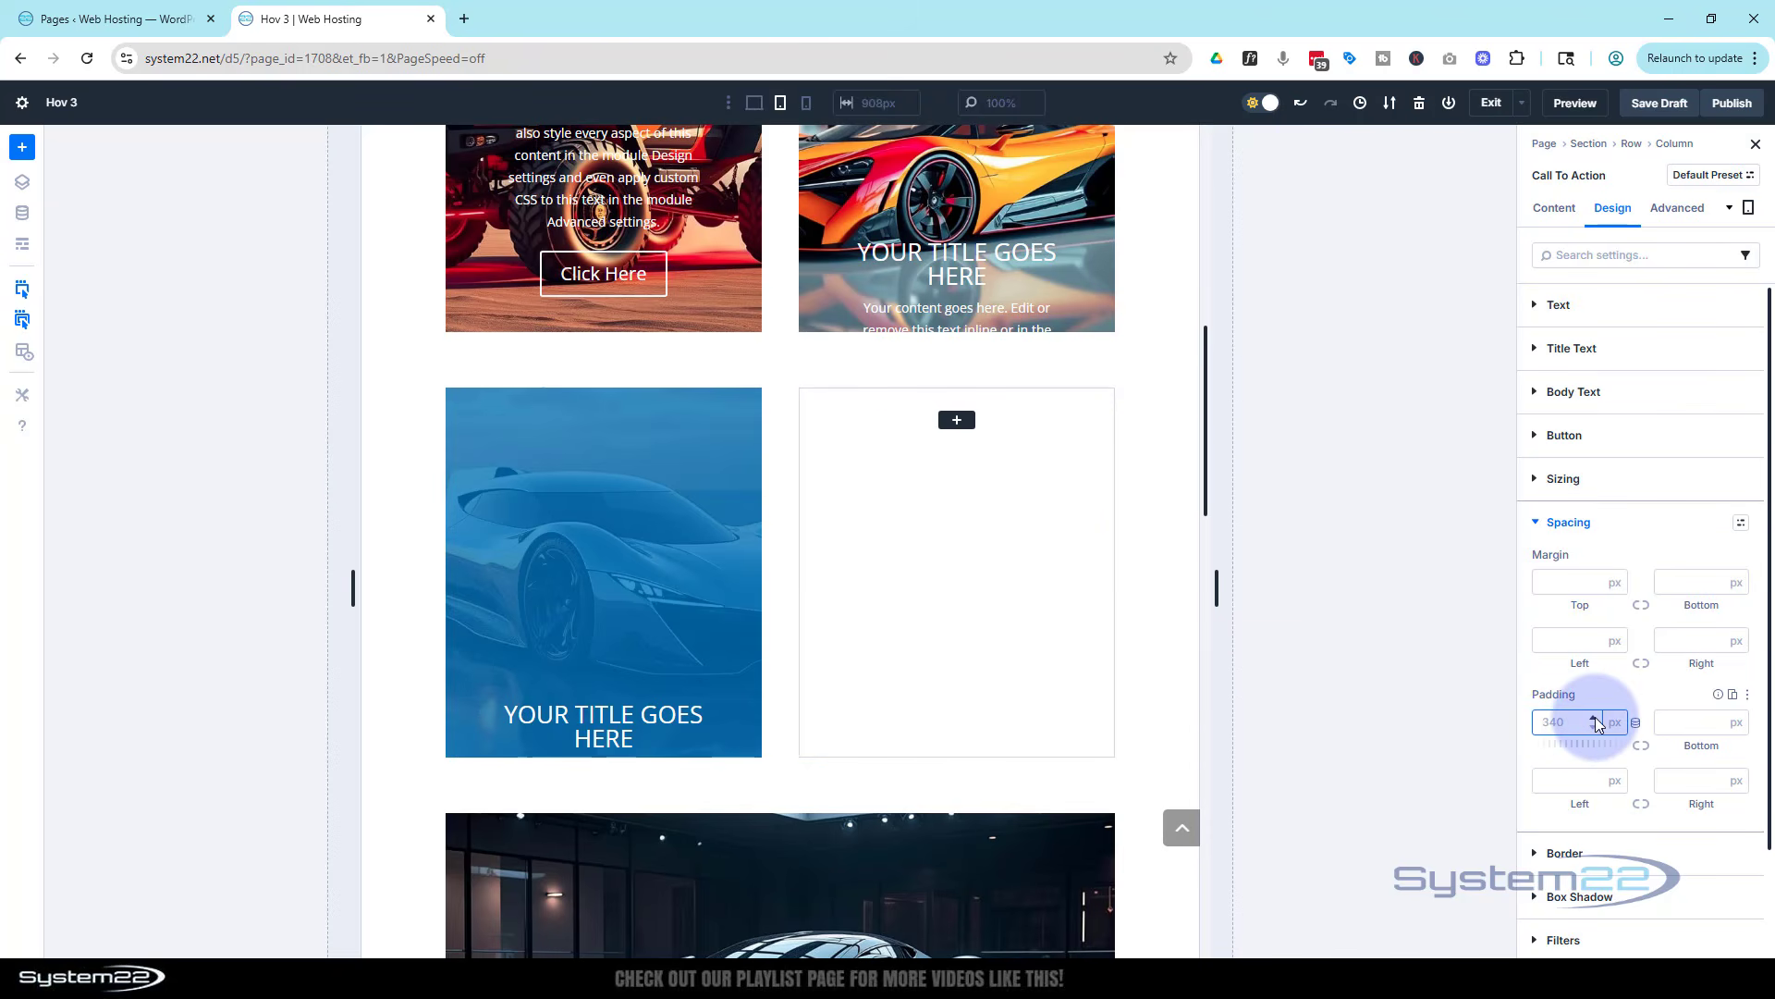
click(1601, 698)
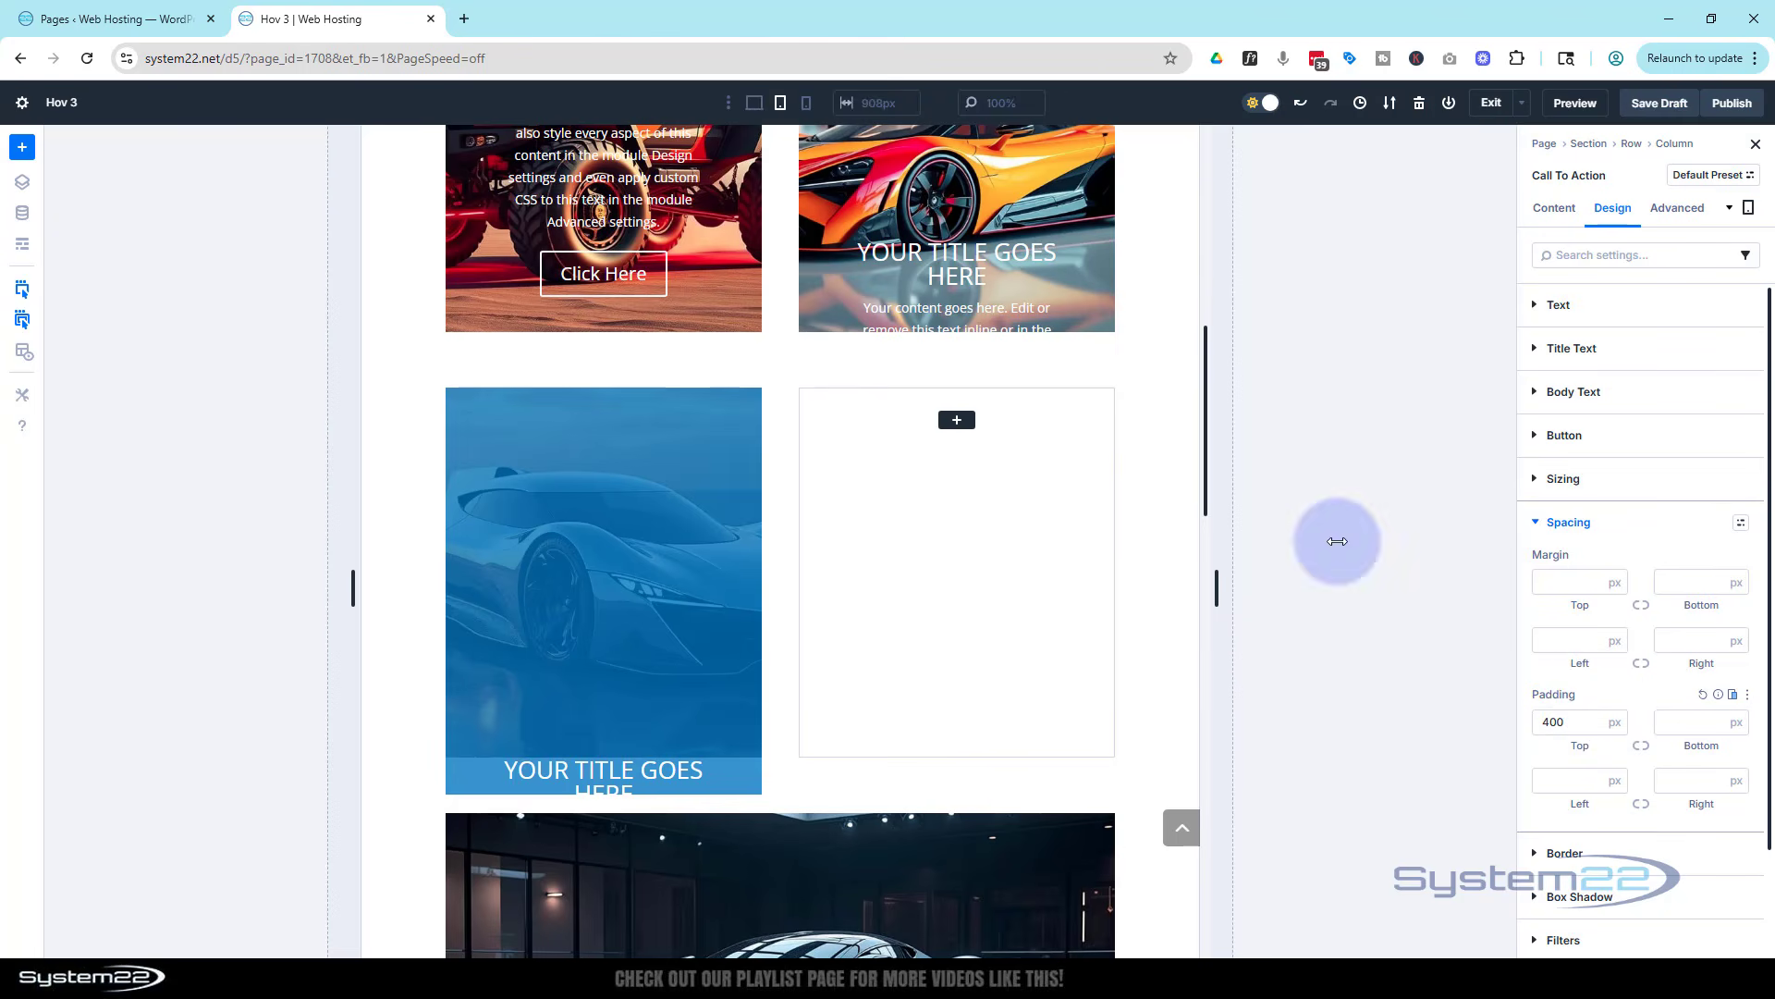
click(806, 105)
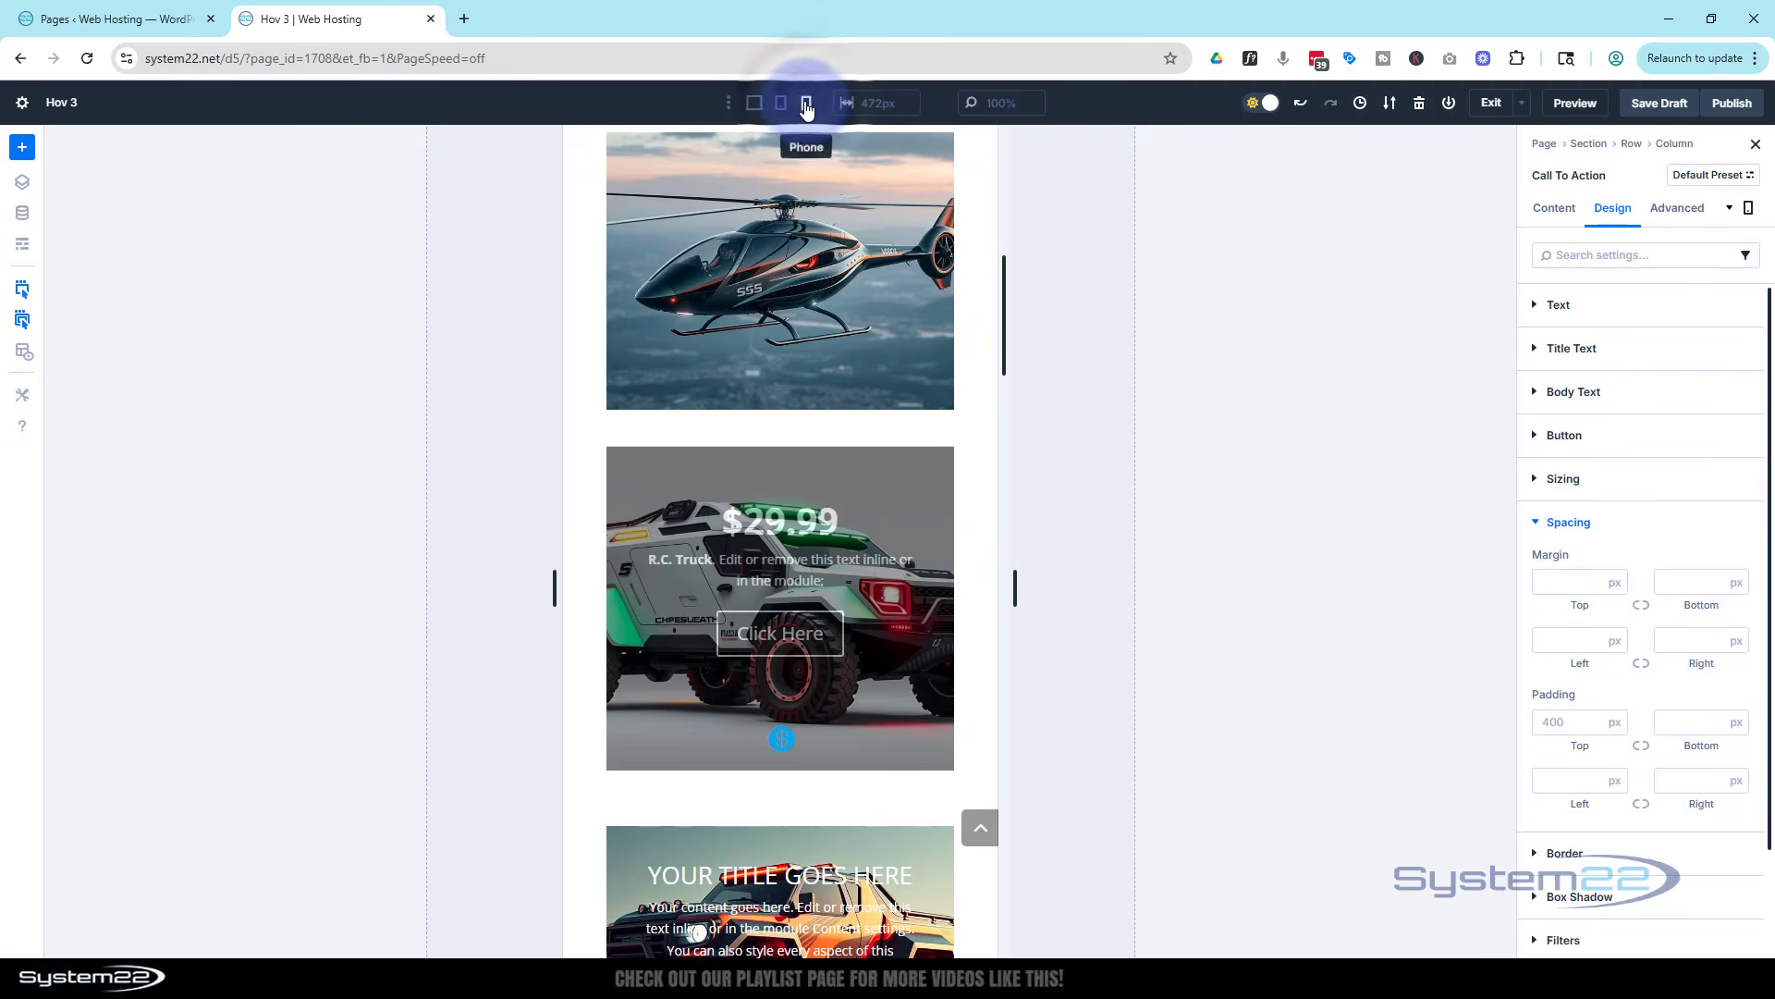
scroll(855, 320, down, 5)
scroll(855, 320, down, 5)
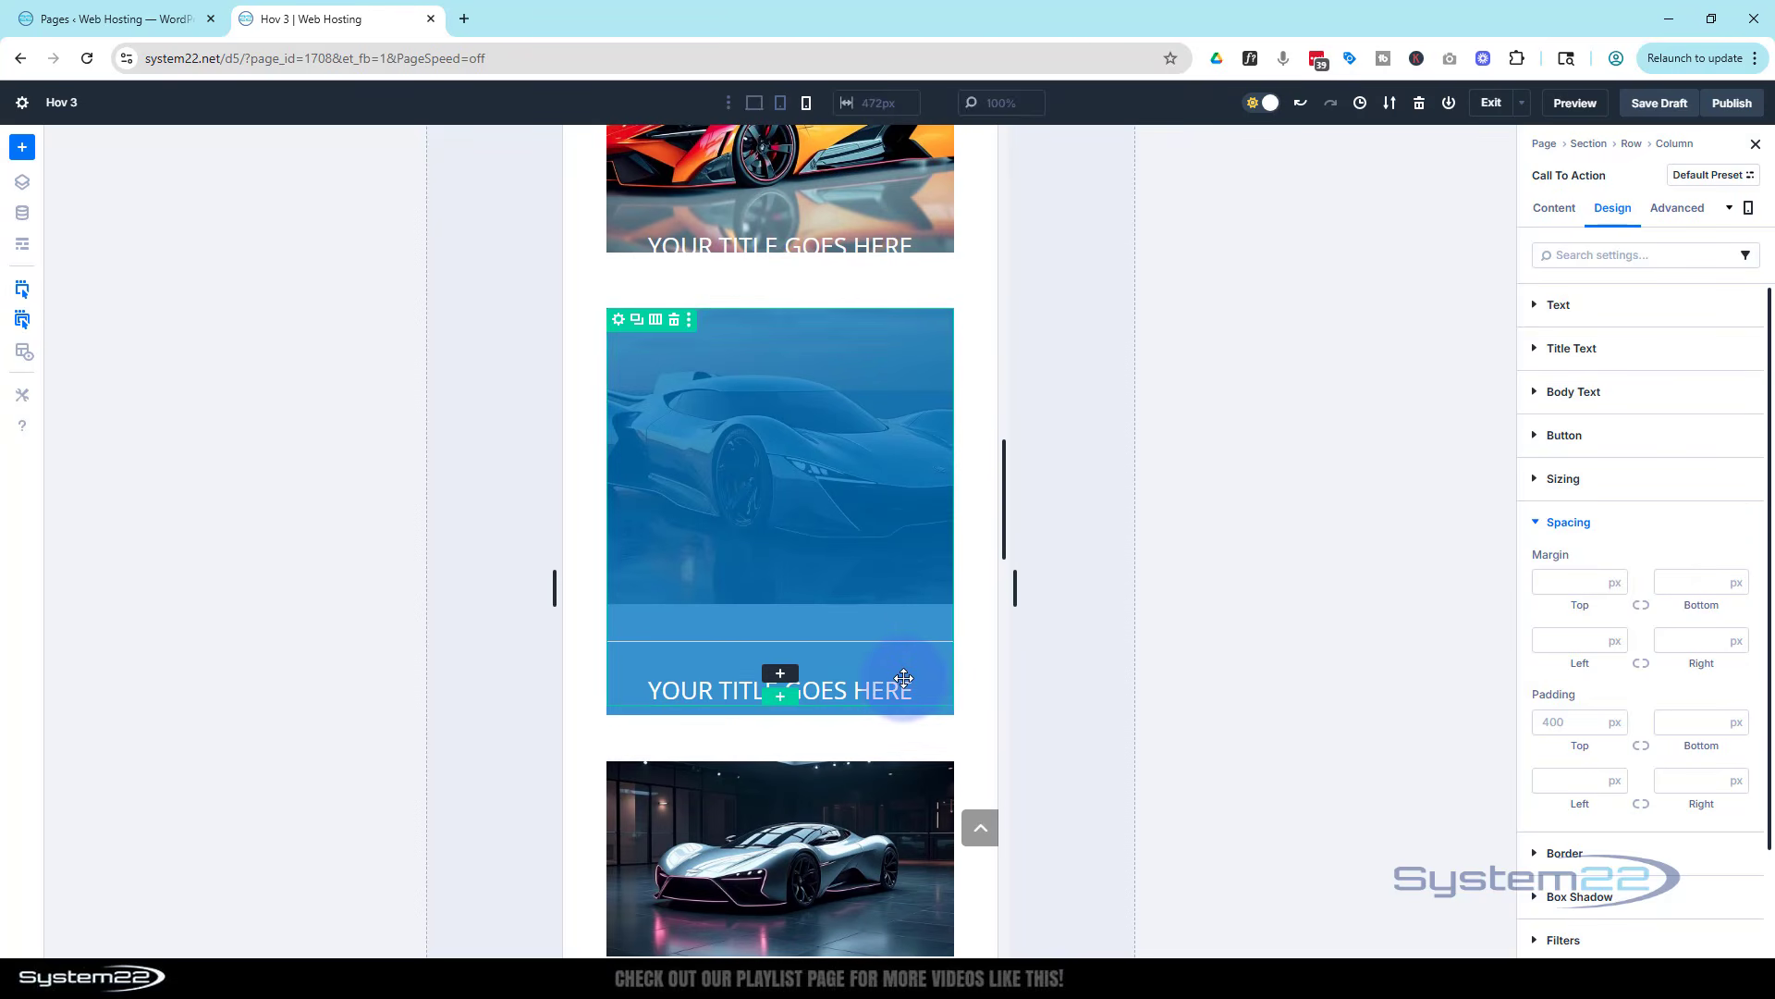
click(754, 103)
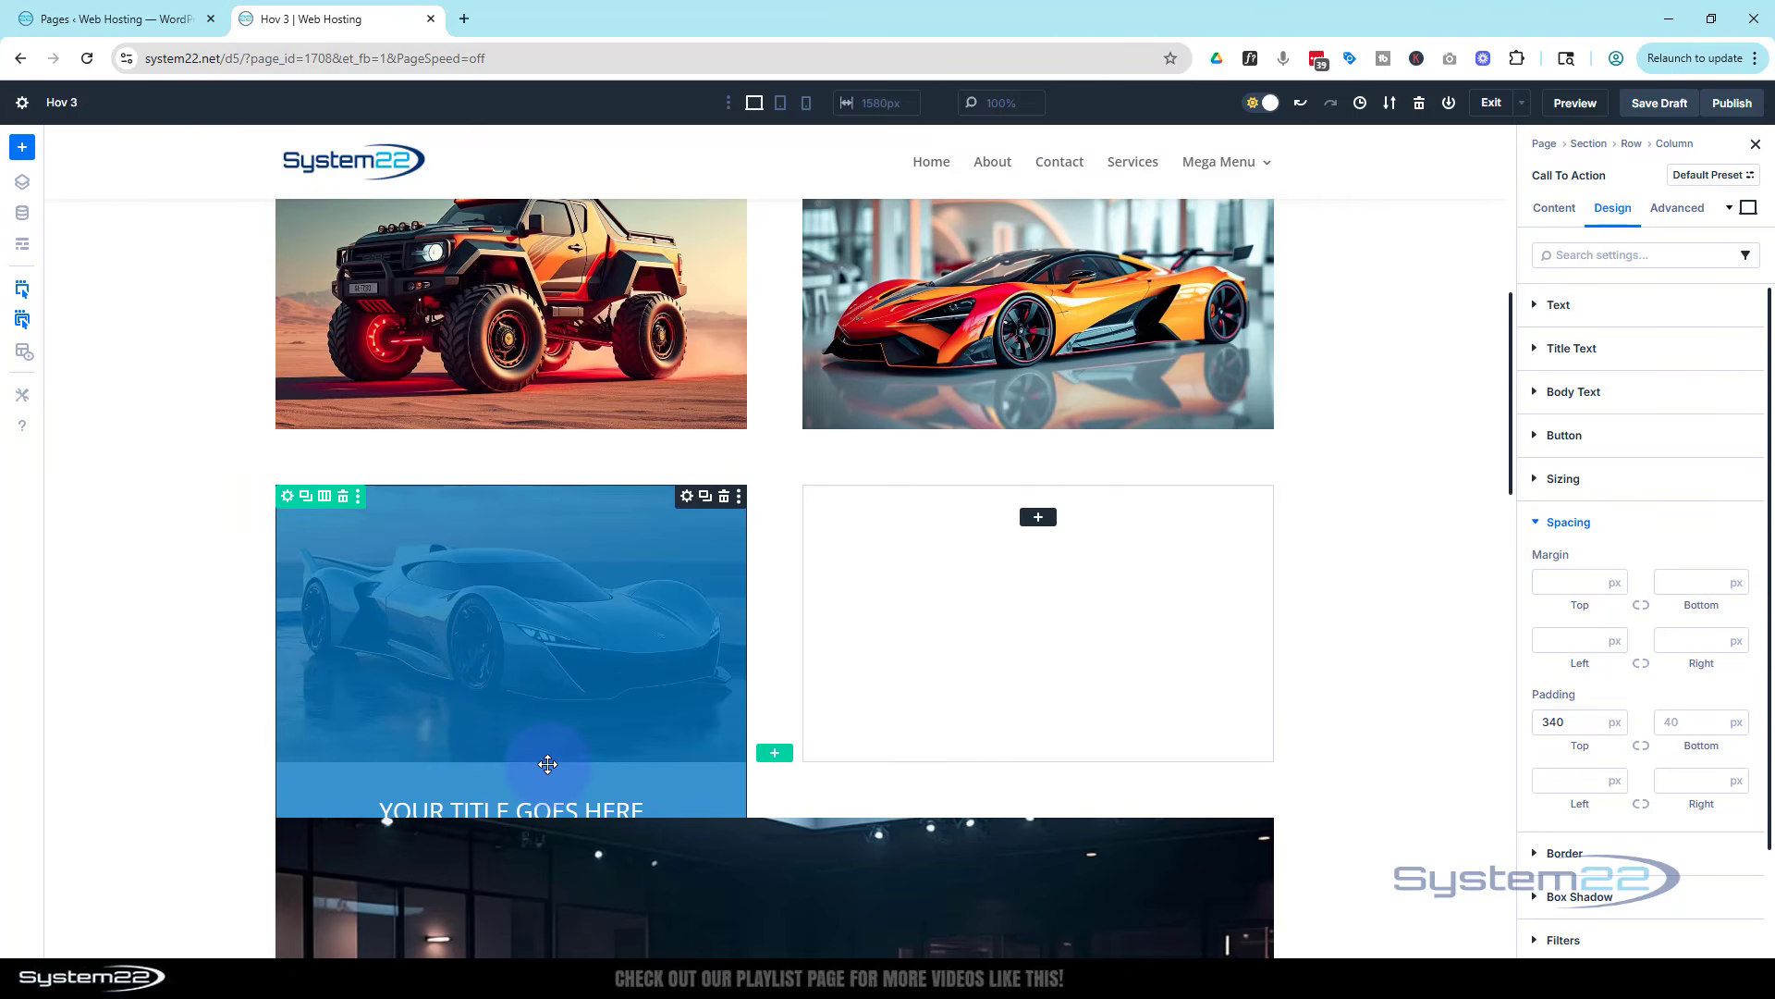
Step: Set the first column's horizontal and vertical overflow to Hidden in the row containing the blue Call To Action module
click(288, 504)
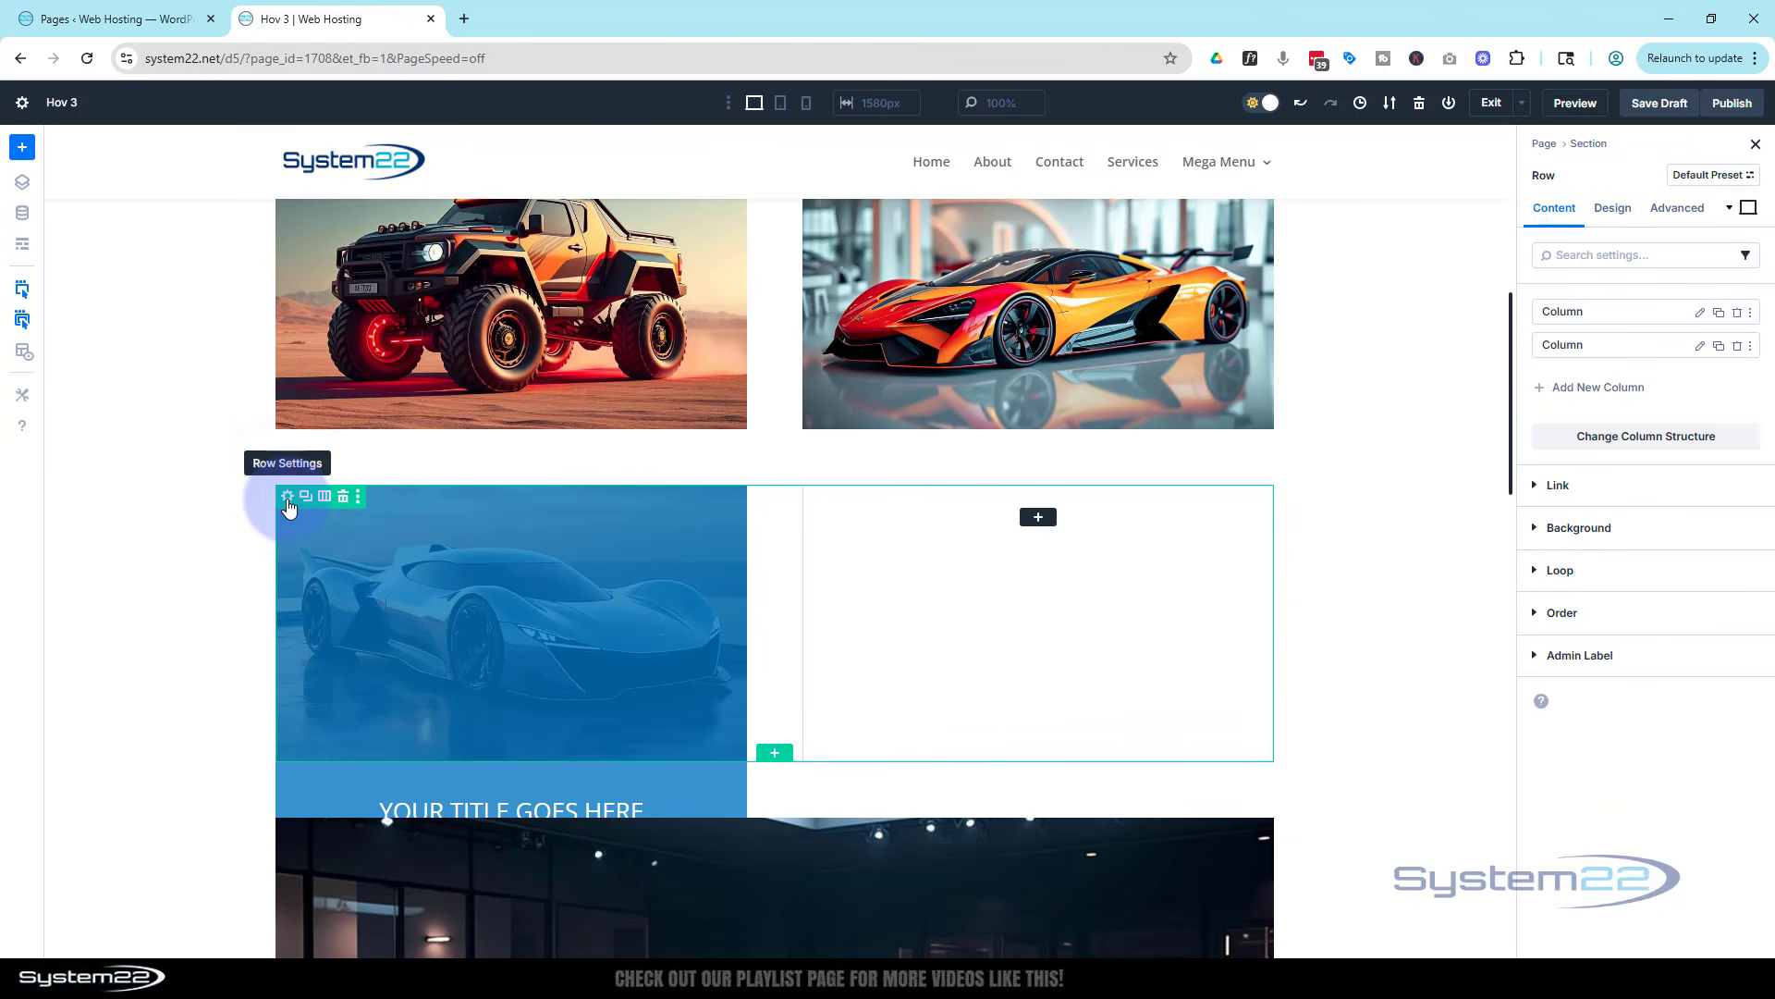
click(1699, 313)
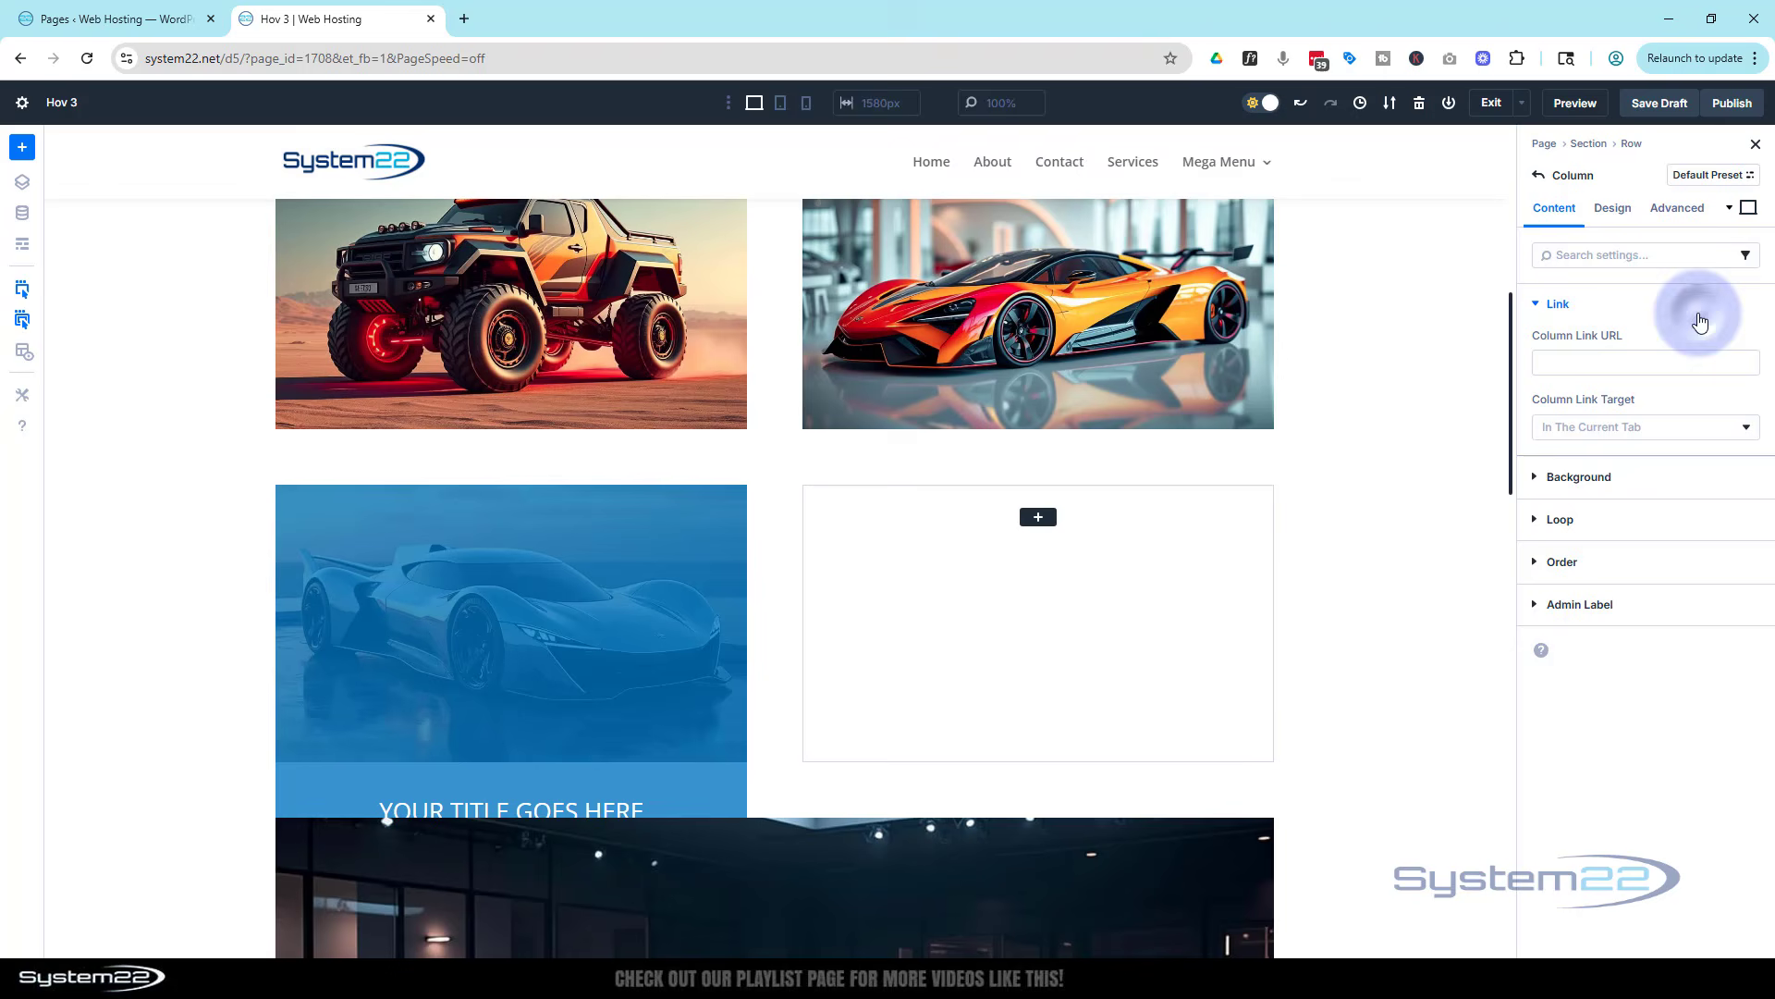
click(1681, 212)
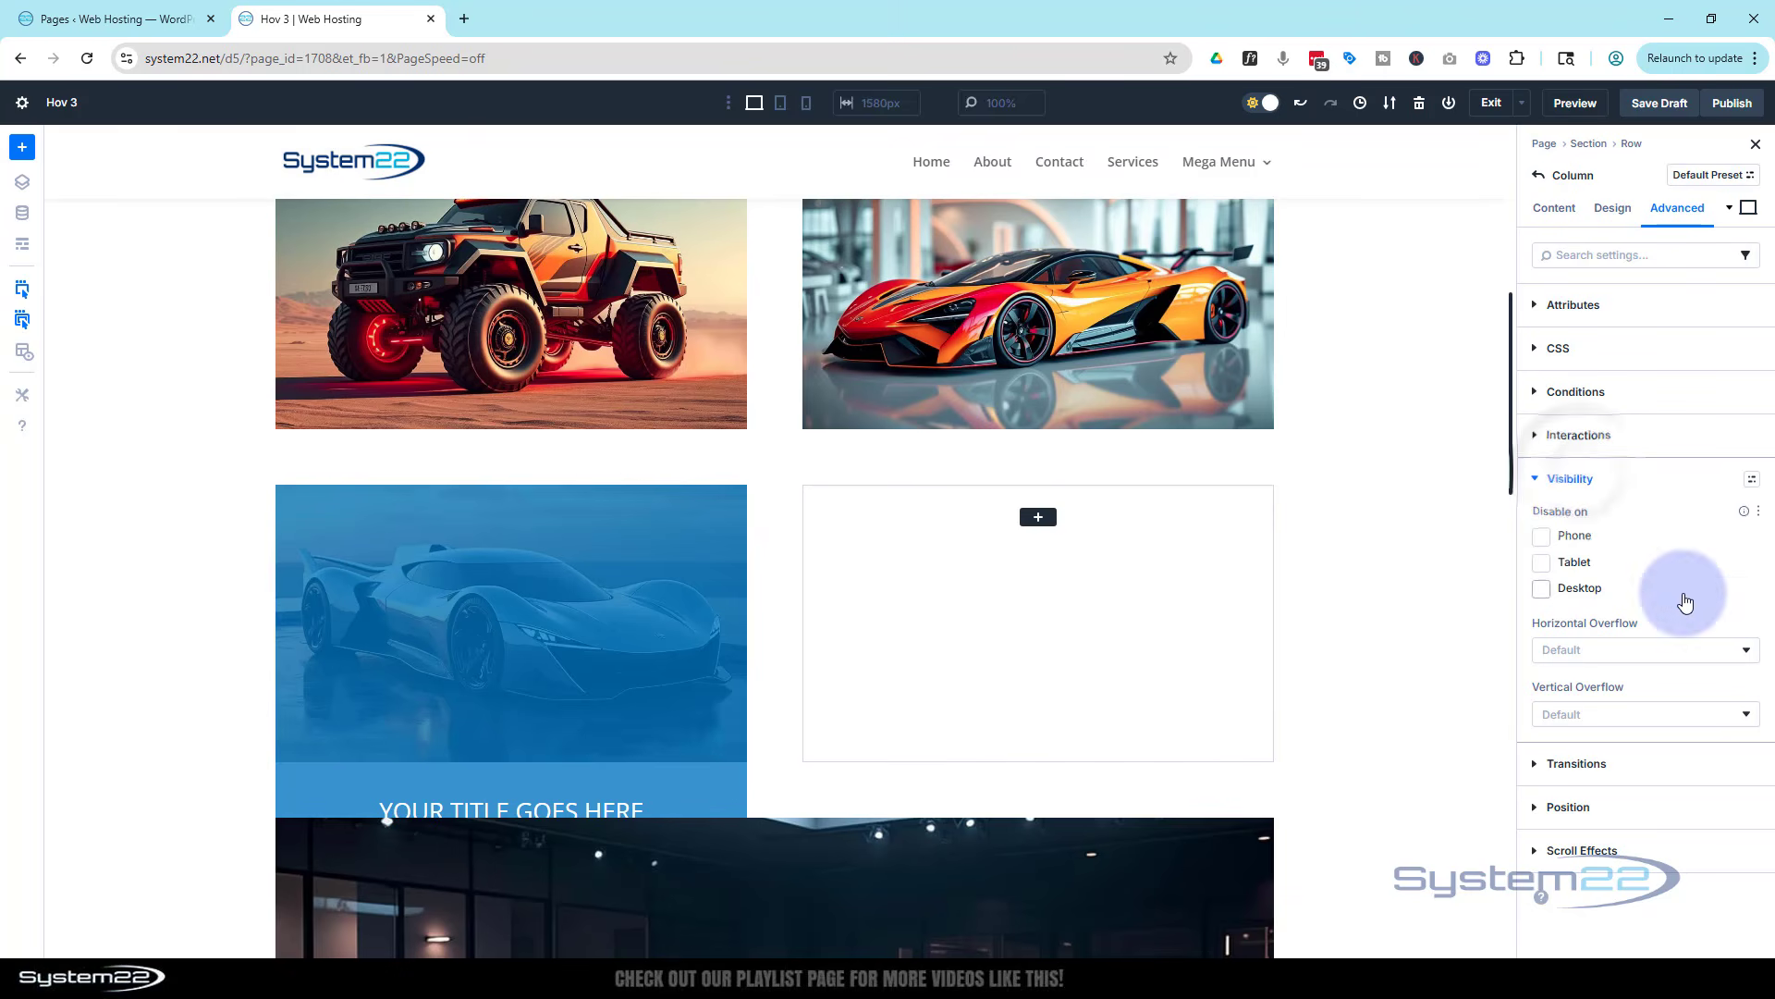
click(1564, 653)
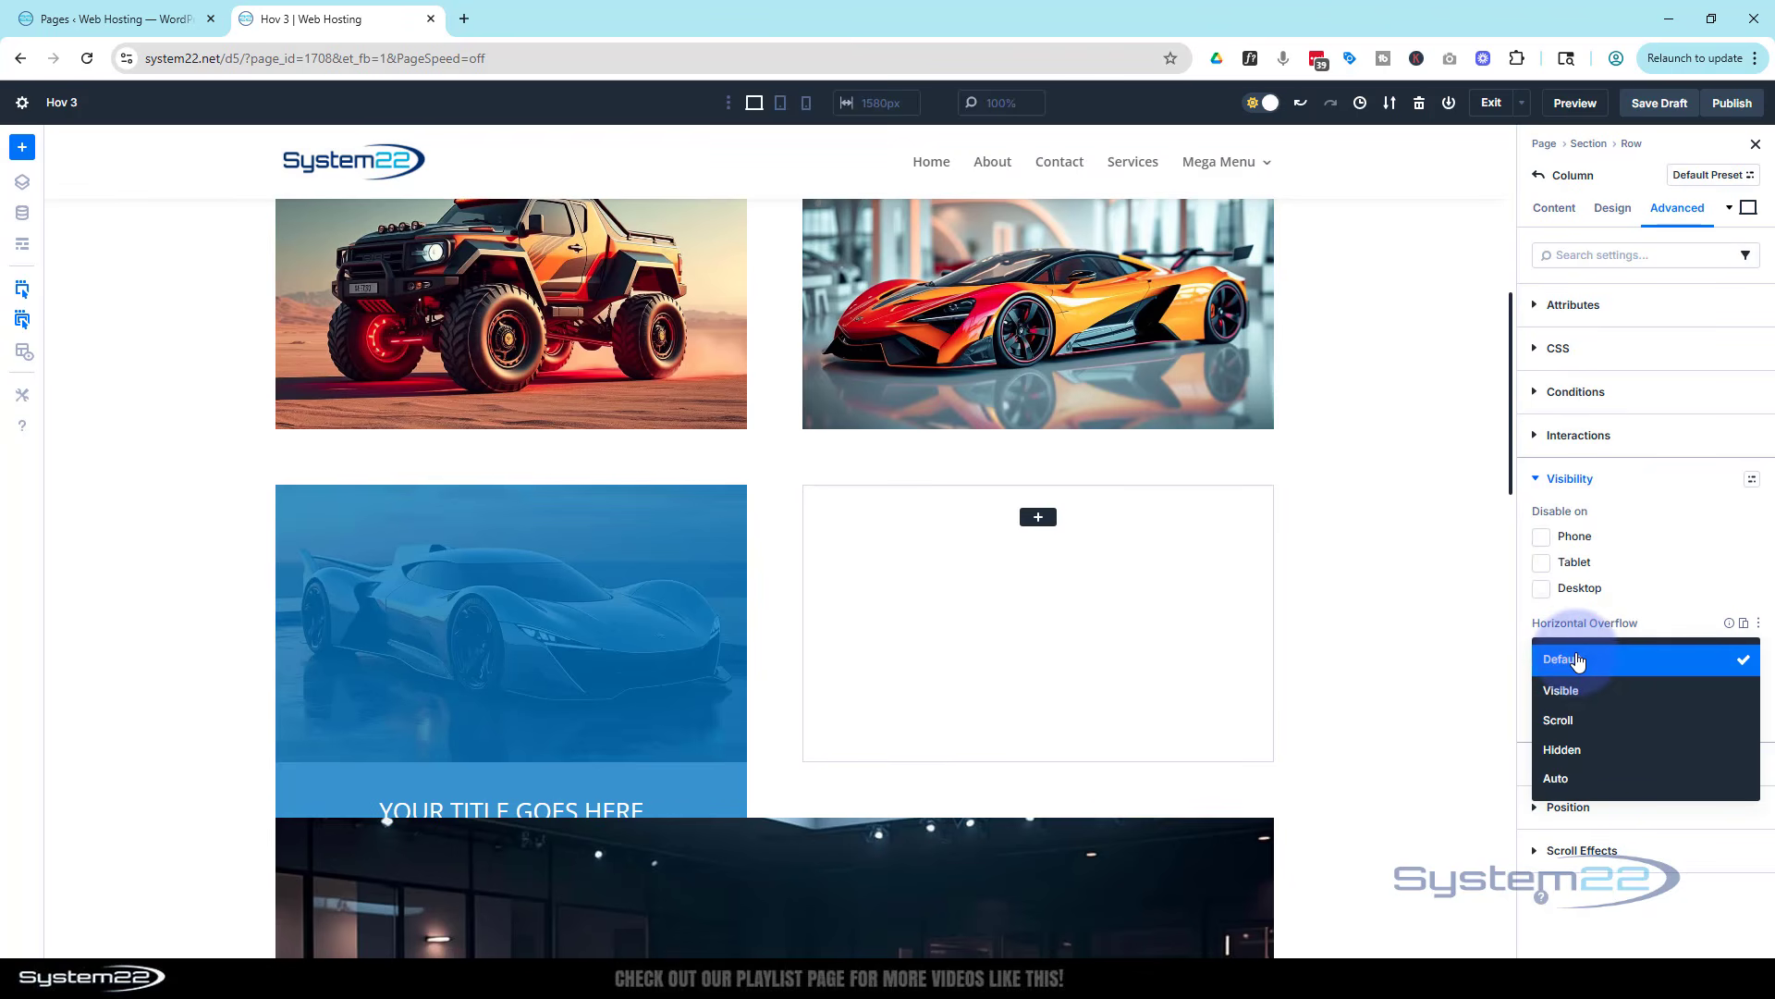
click(1572, 750)
click(1588, 728)
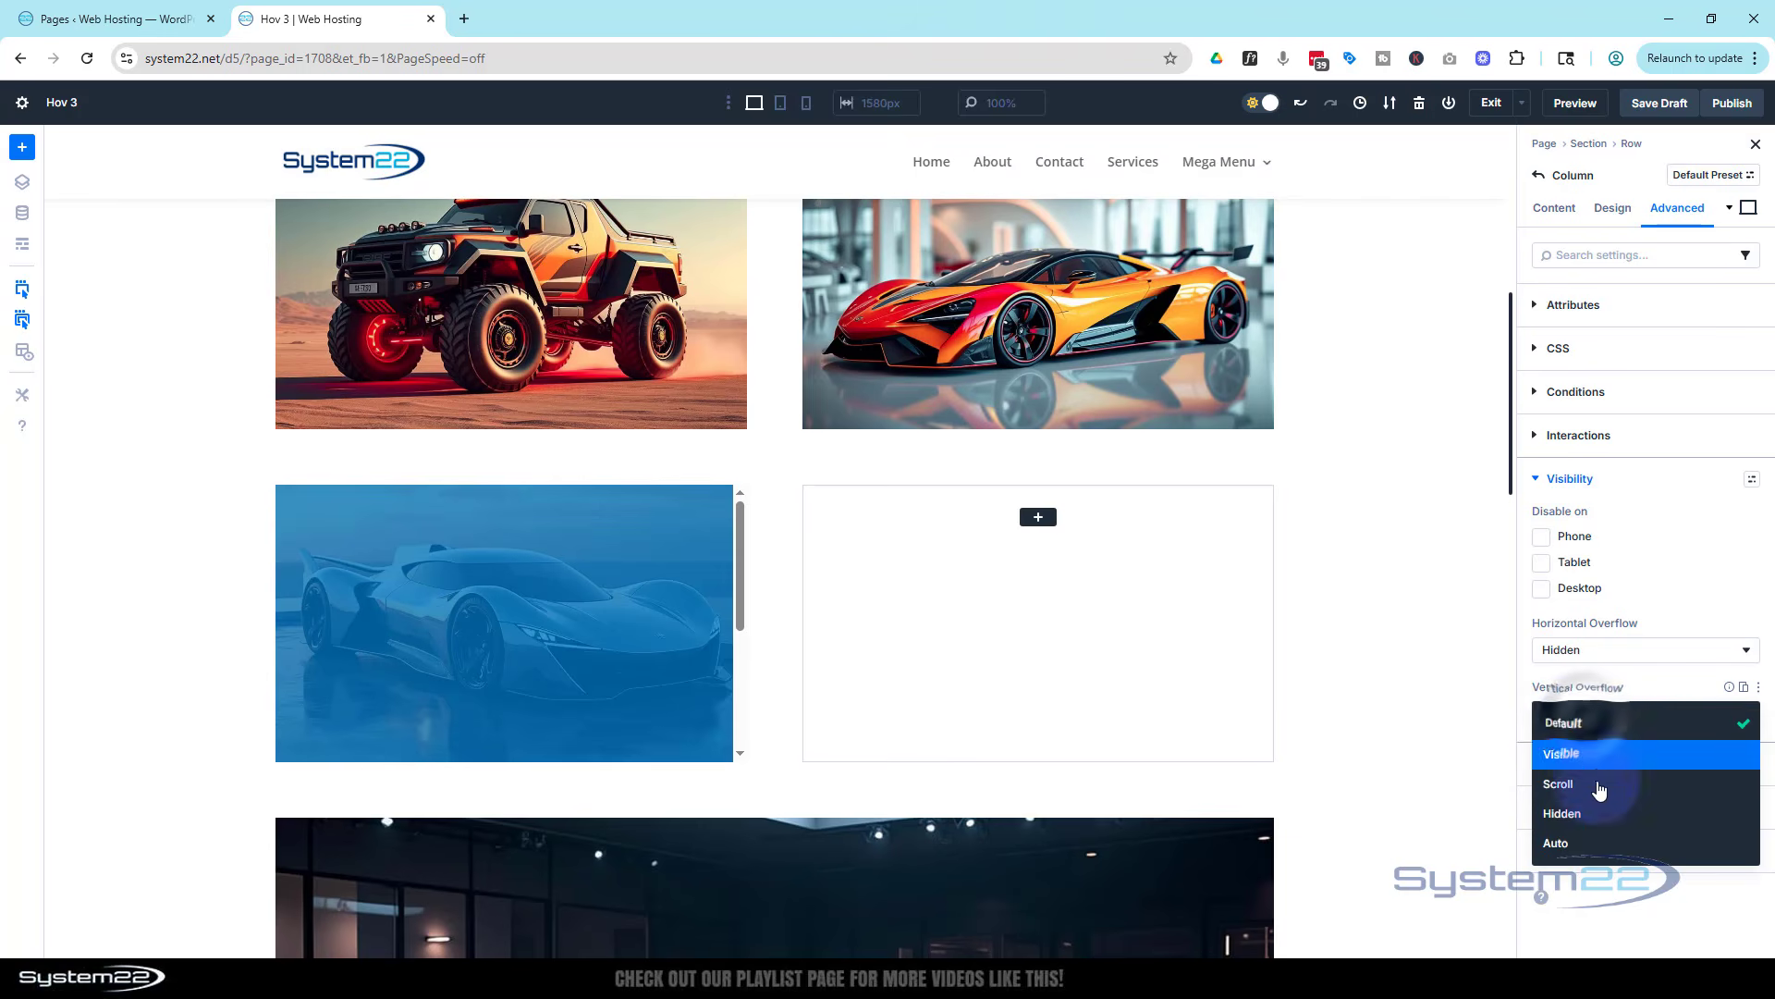
click(1596, 817)
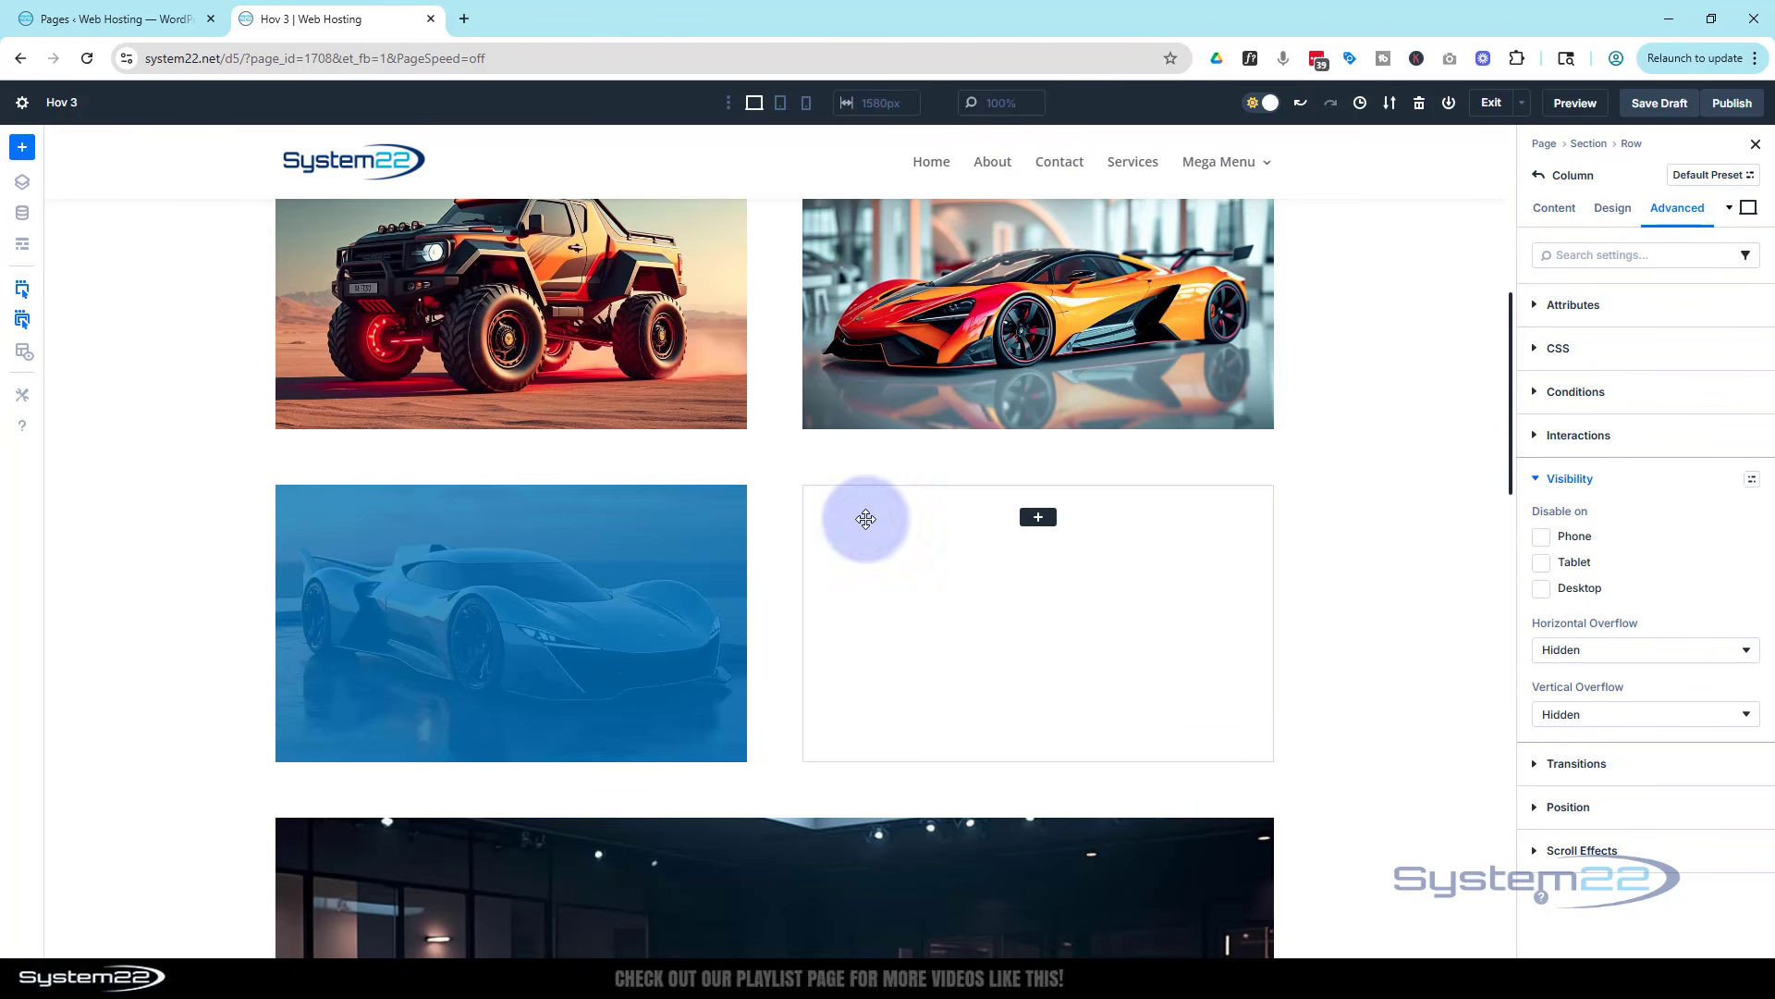
Step: Reduce the opacity of the Call To Action module's blue background color to 0%
click(650, 558)
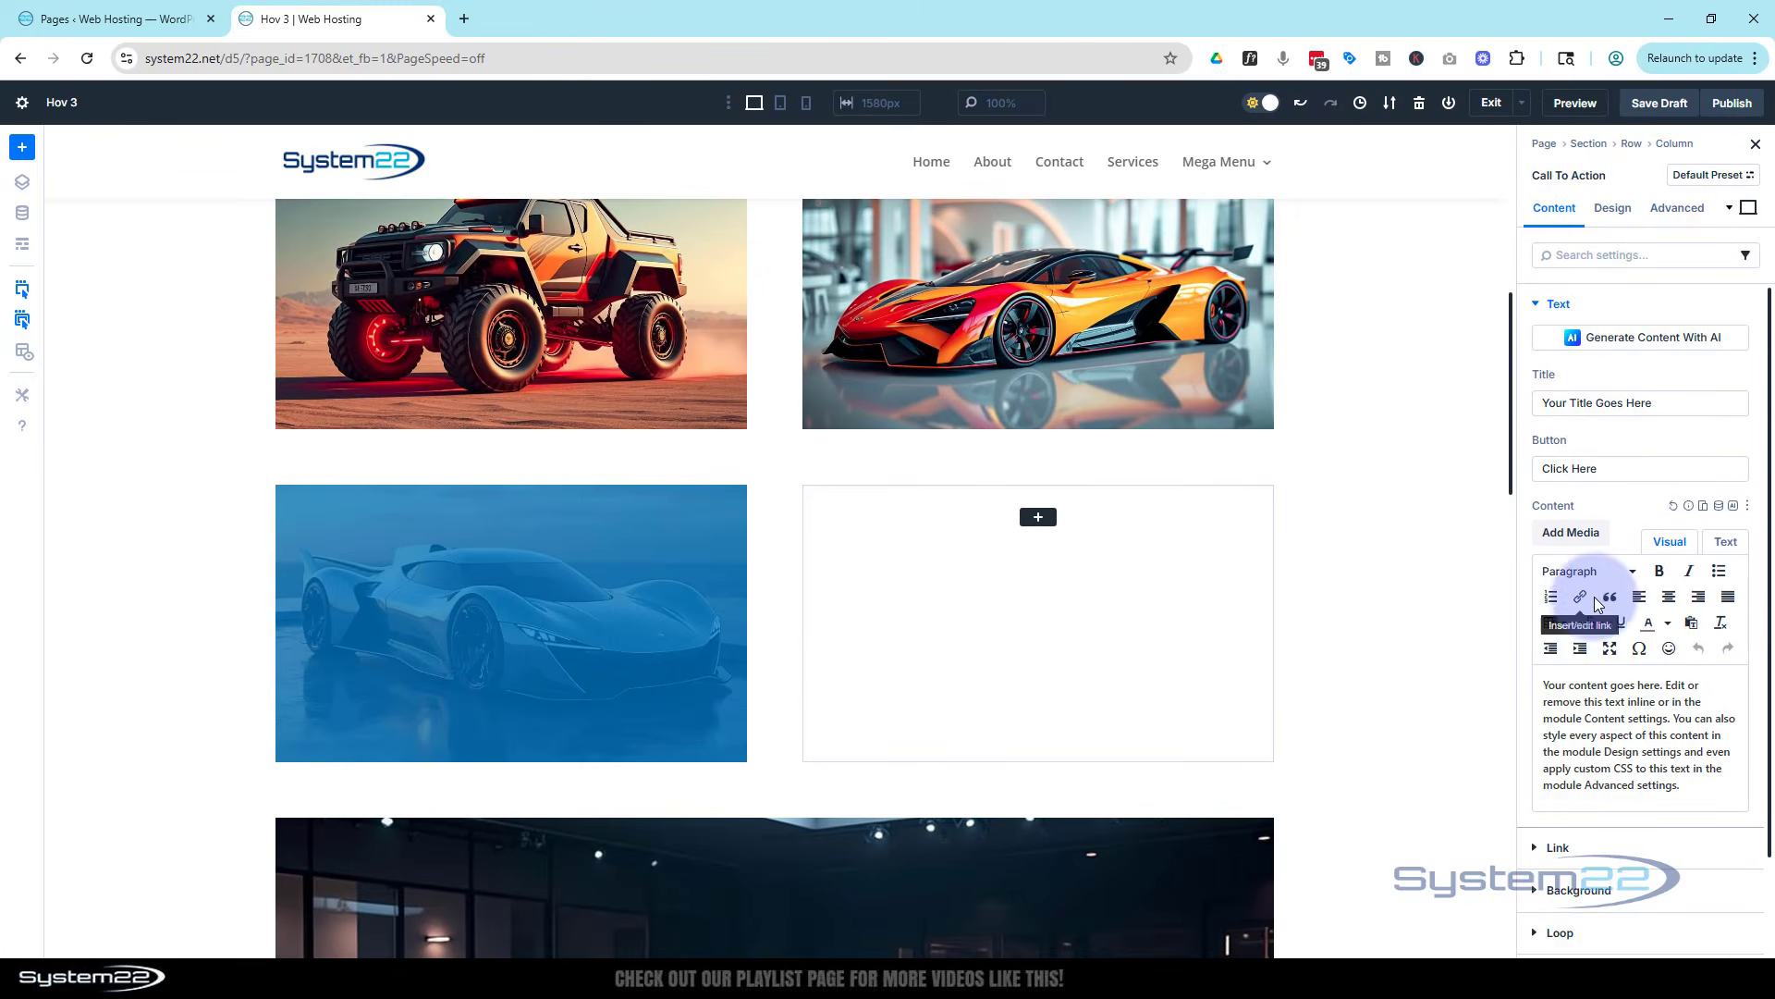
scroll(1609, 648, down, 3)
click(1621, 777)
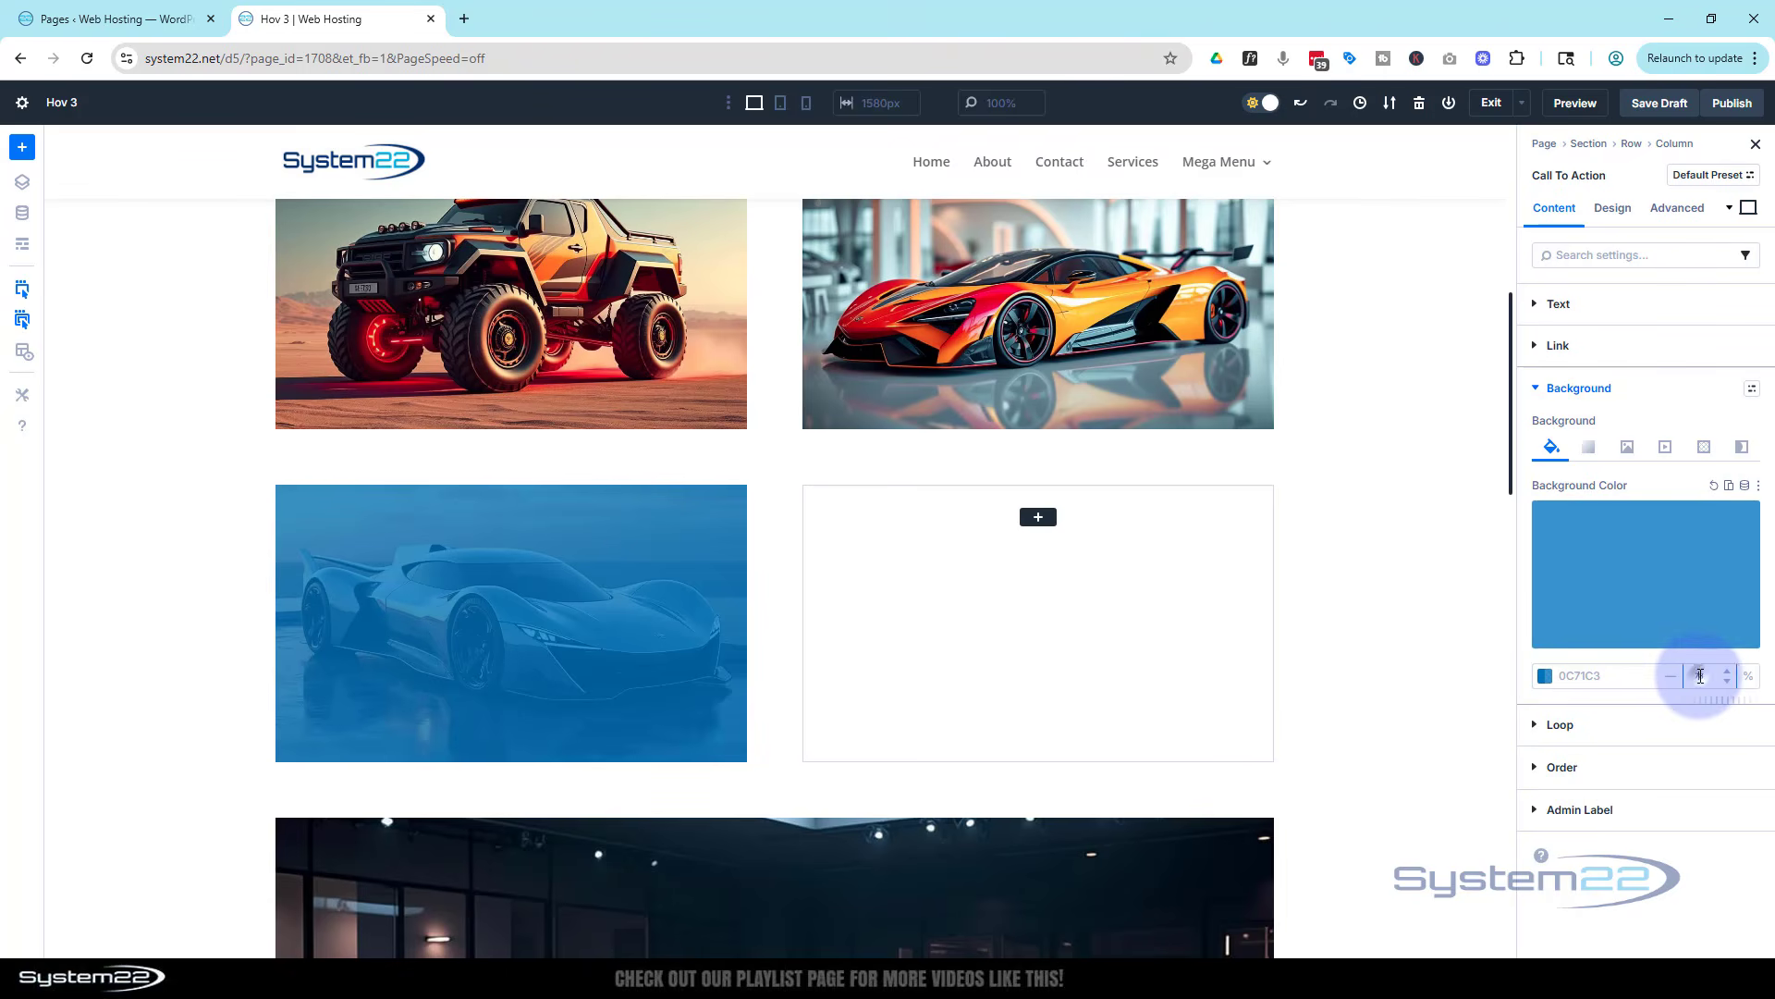
click(1581, 603)
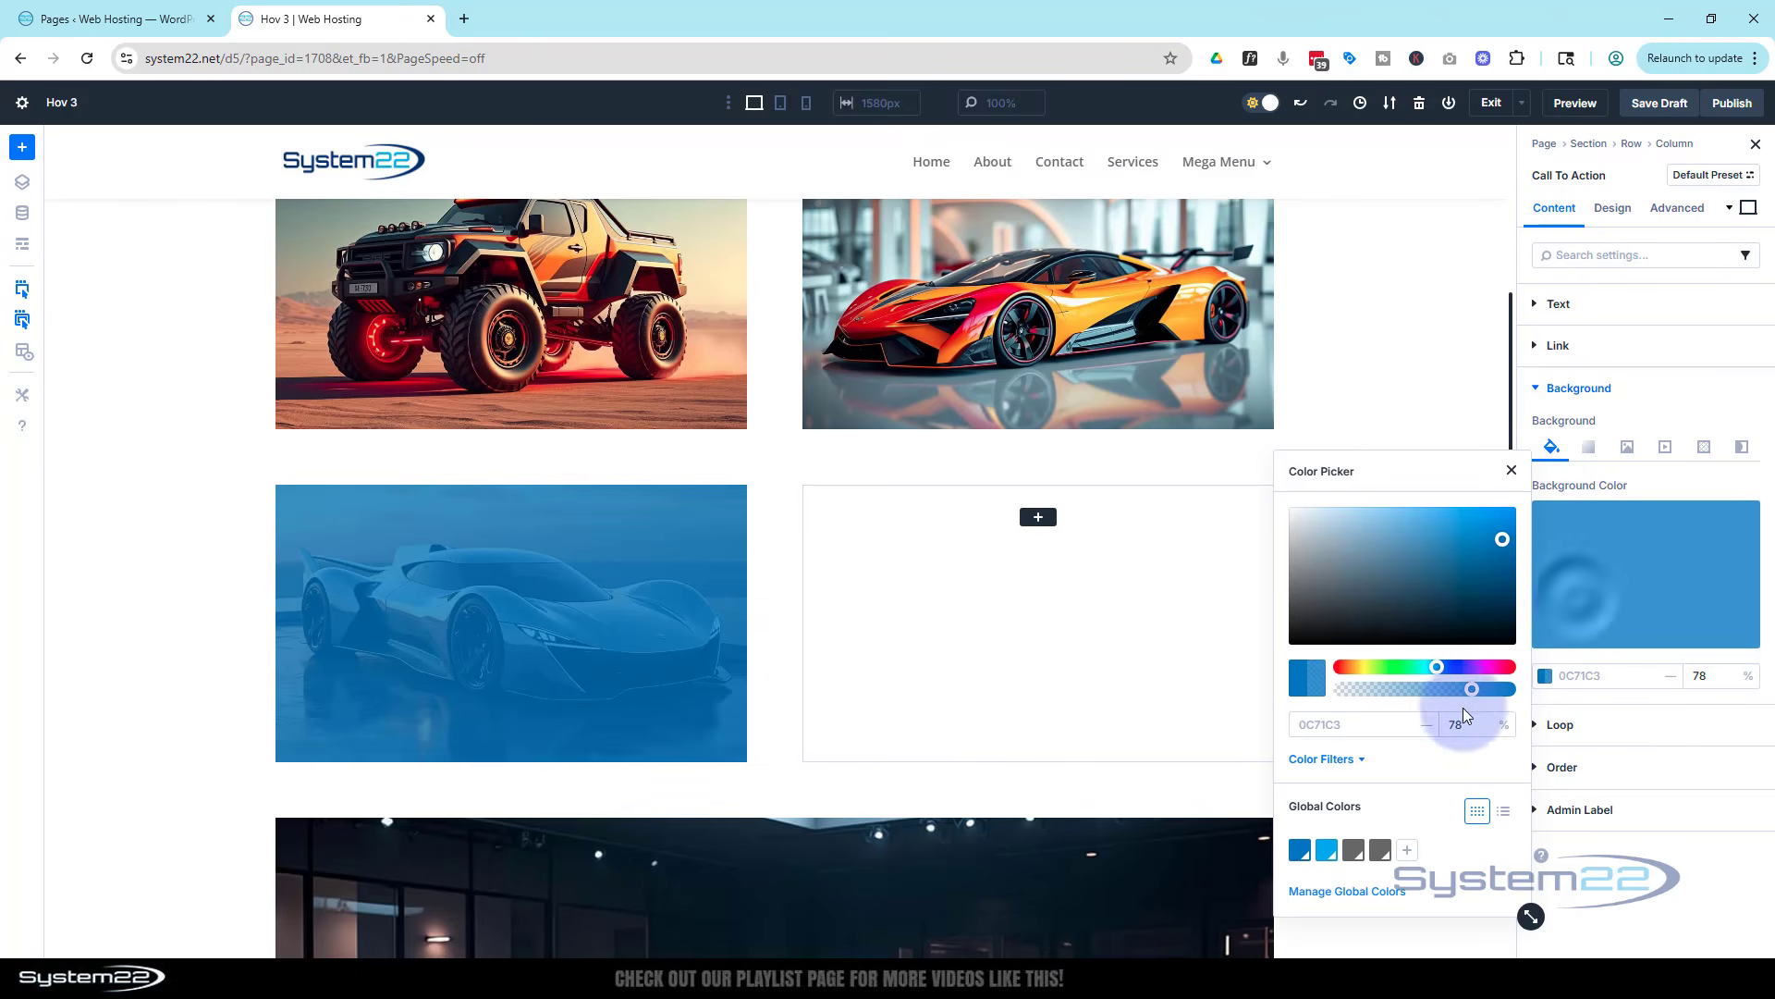
drag(1434, 691, 1338, 687)
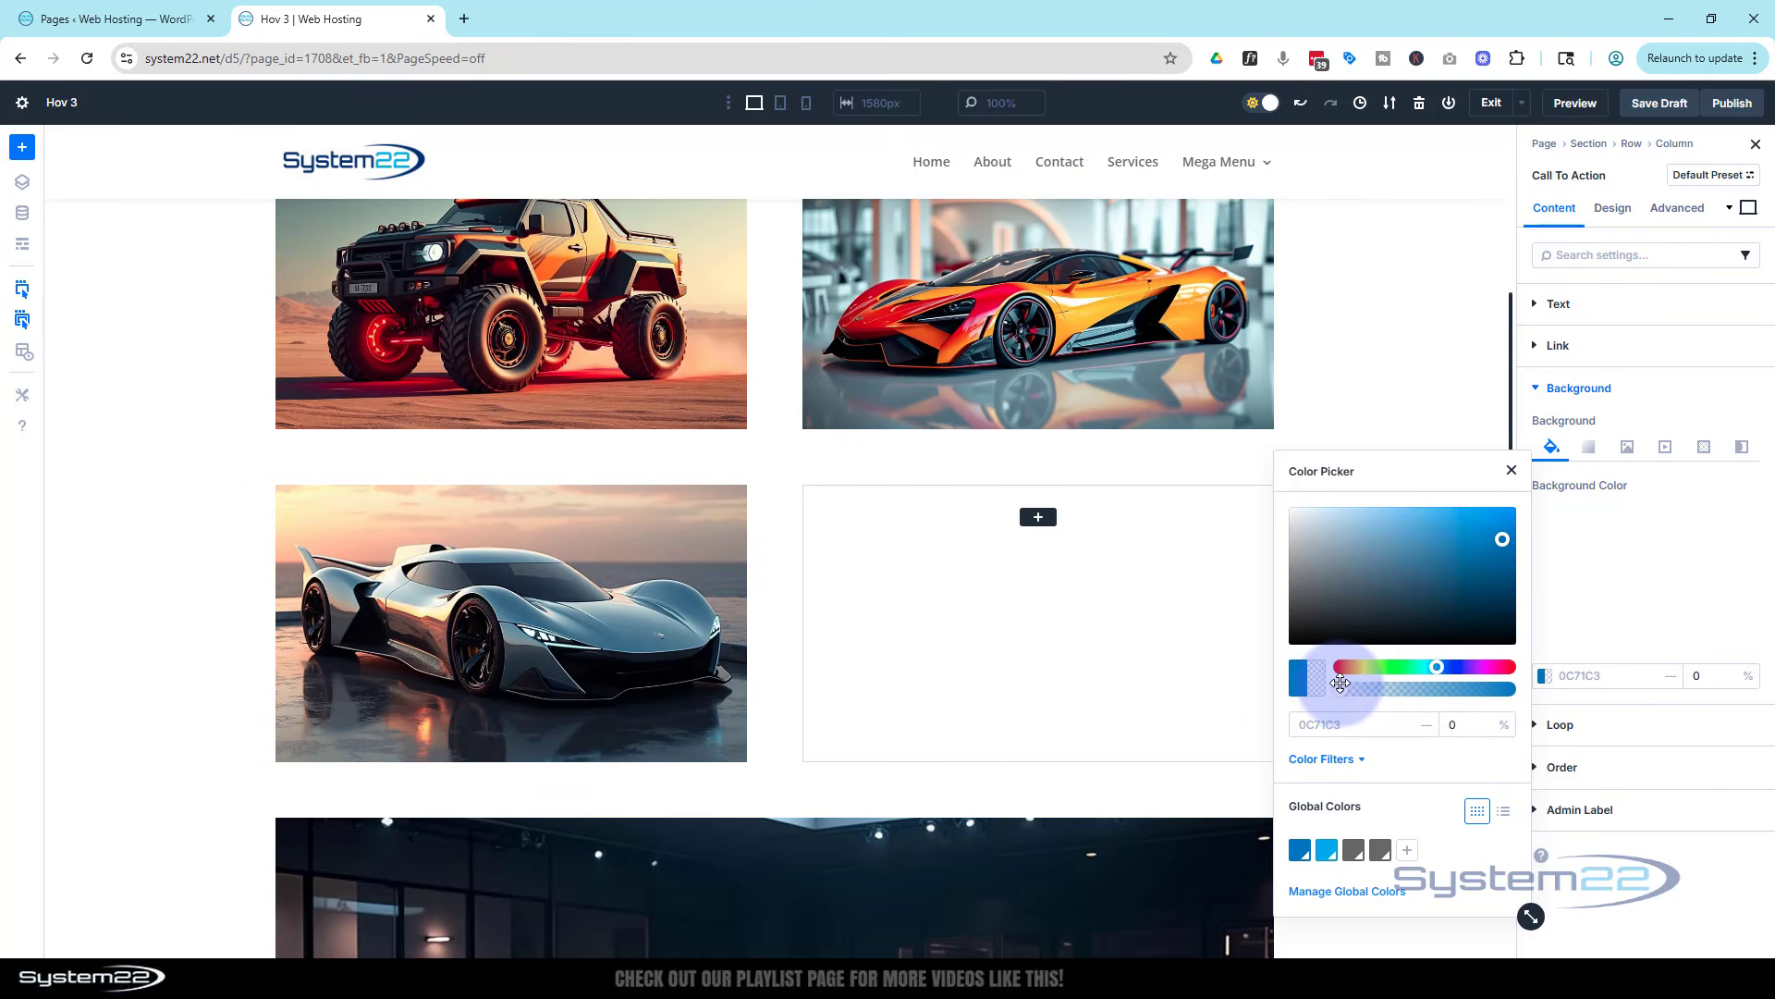
click(1514, 474)
Step: Raise the Call To Action module's background color opacity to 100% for the hover state
click(1748, 207)
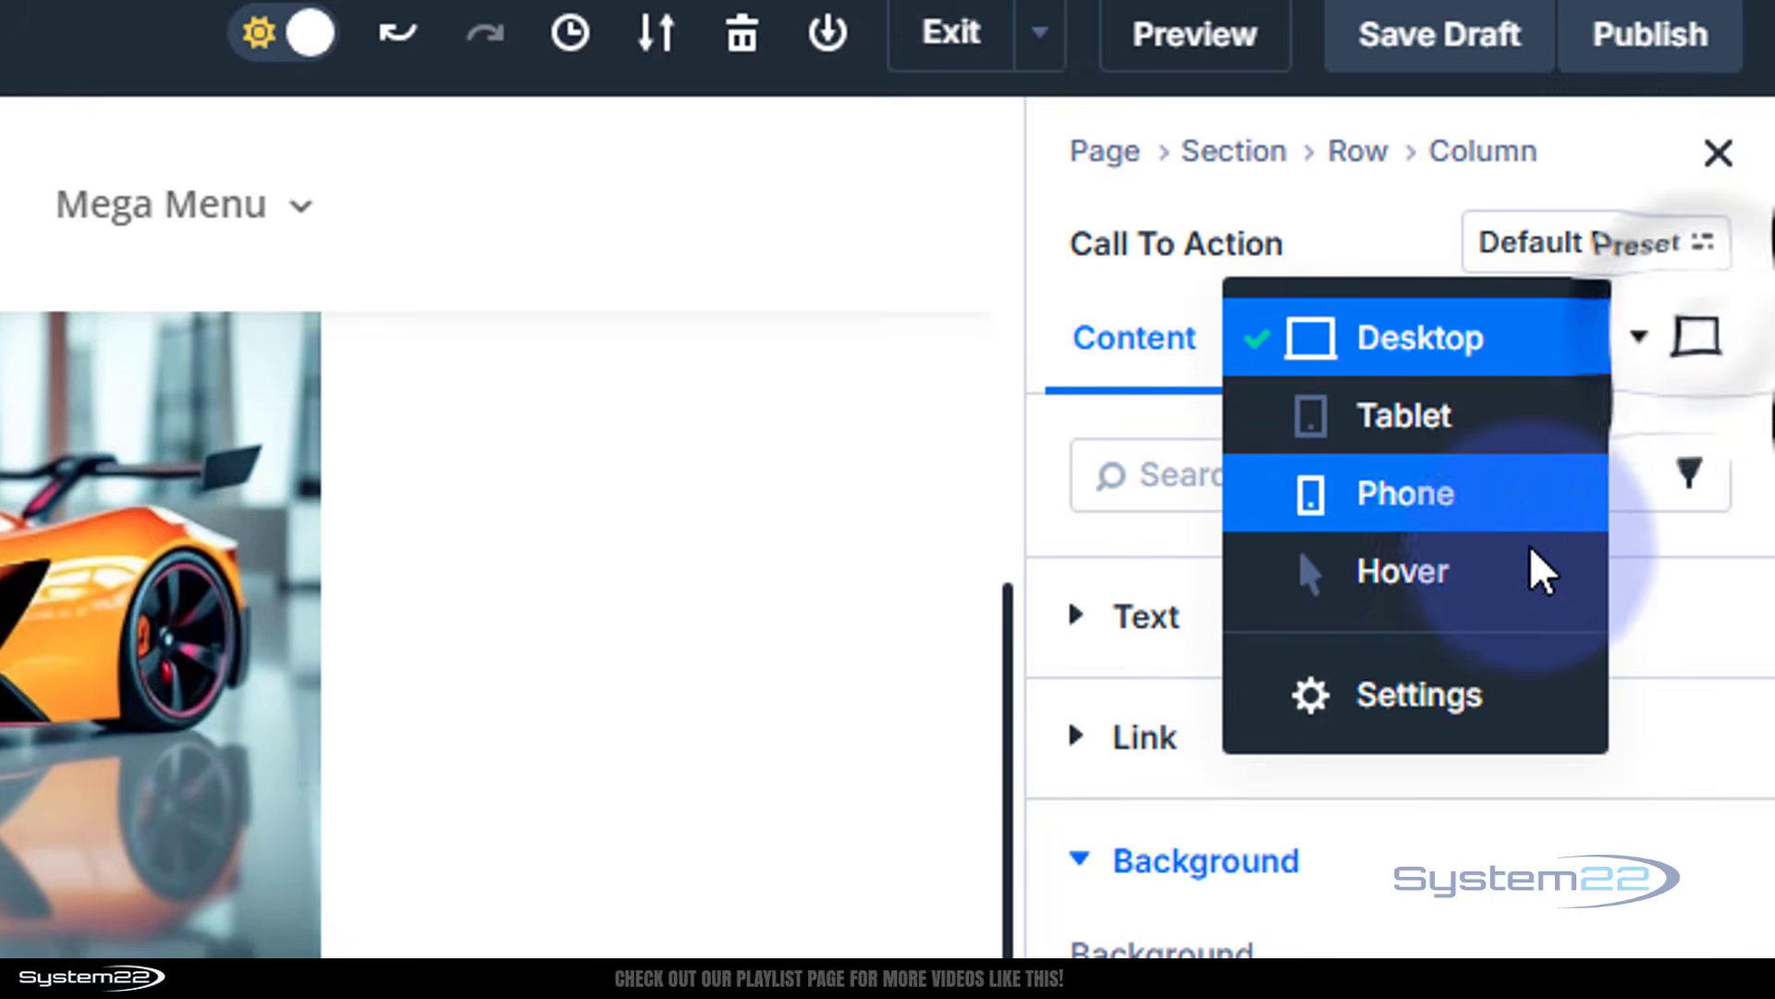
click(1534, 576)
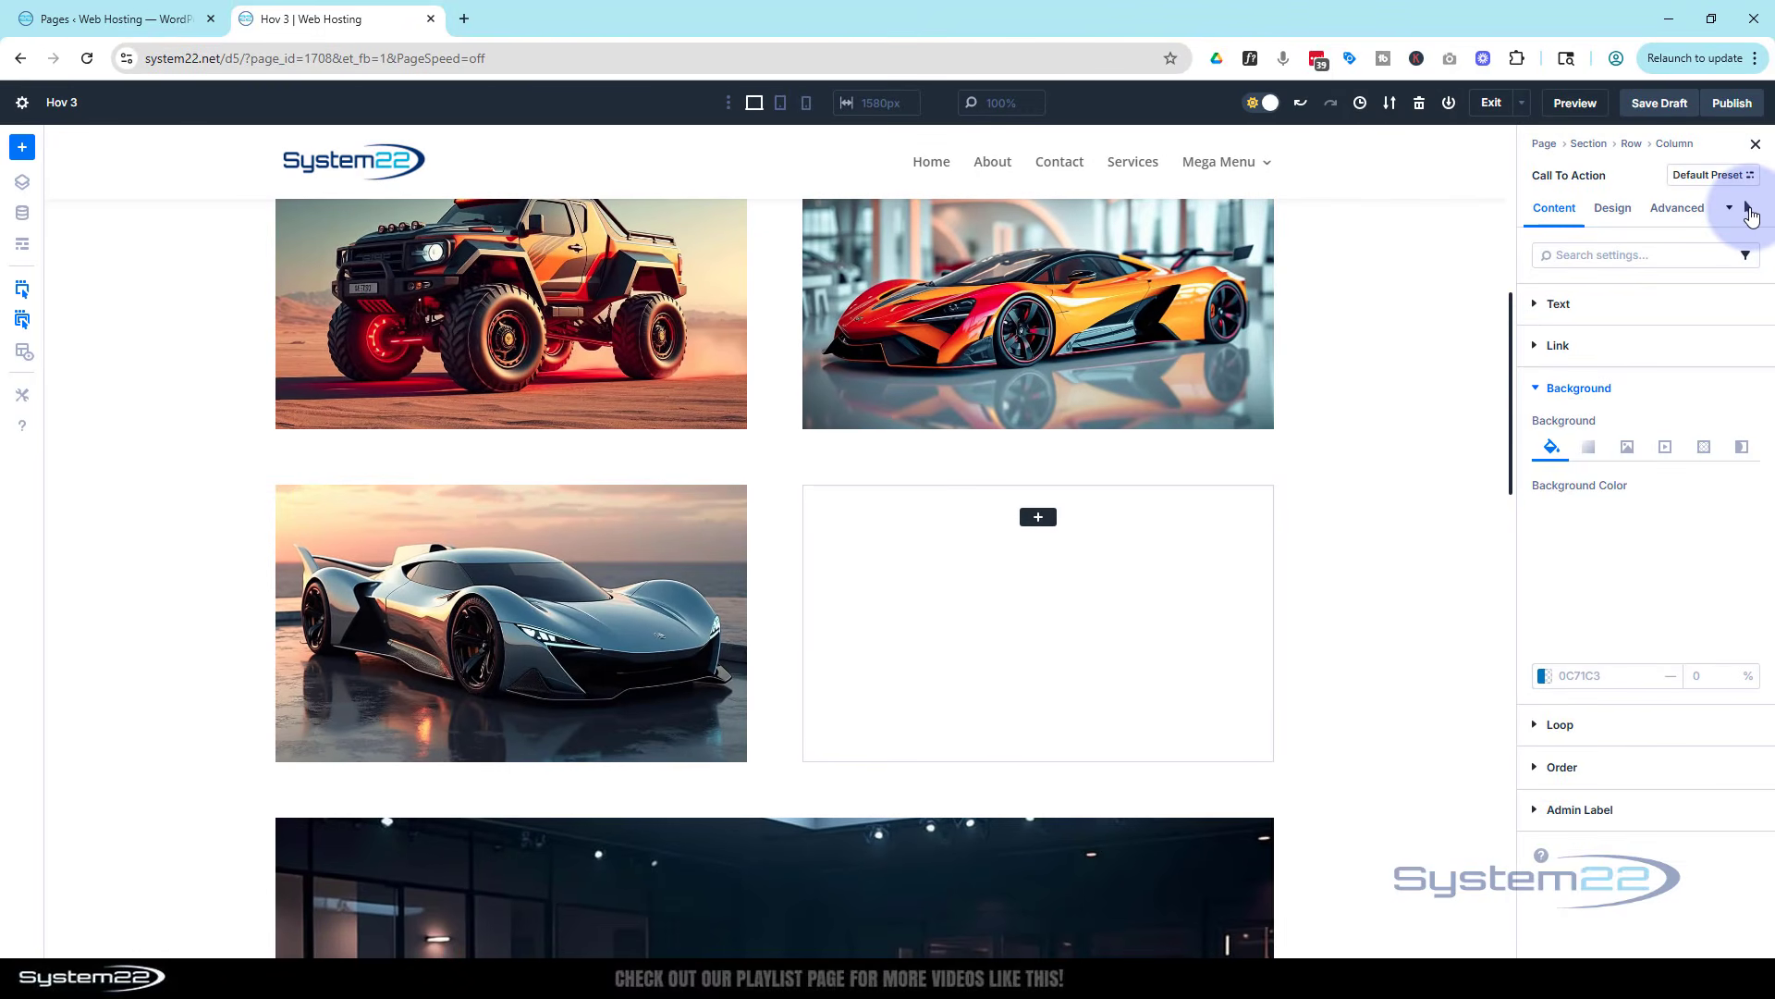
click(1615, 601)
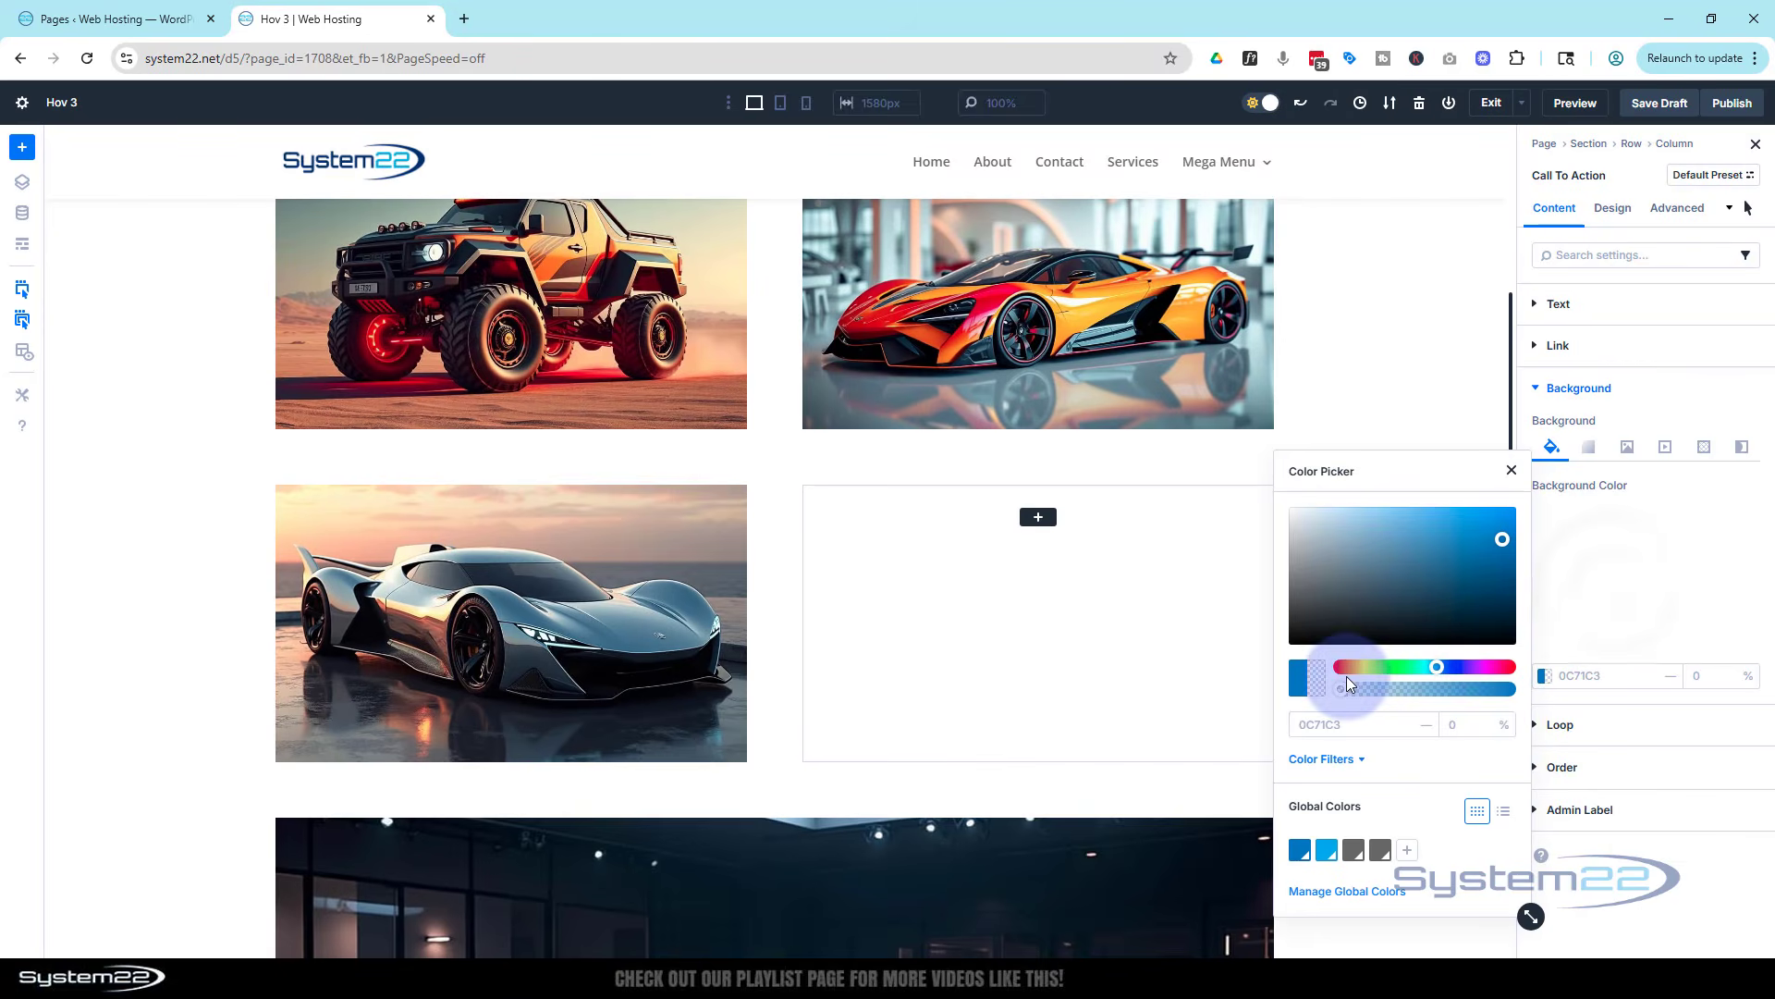
drag(1344, 687, 1540, 677)
click(1539, 527)
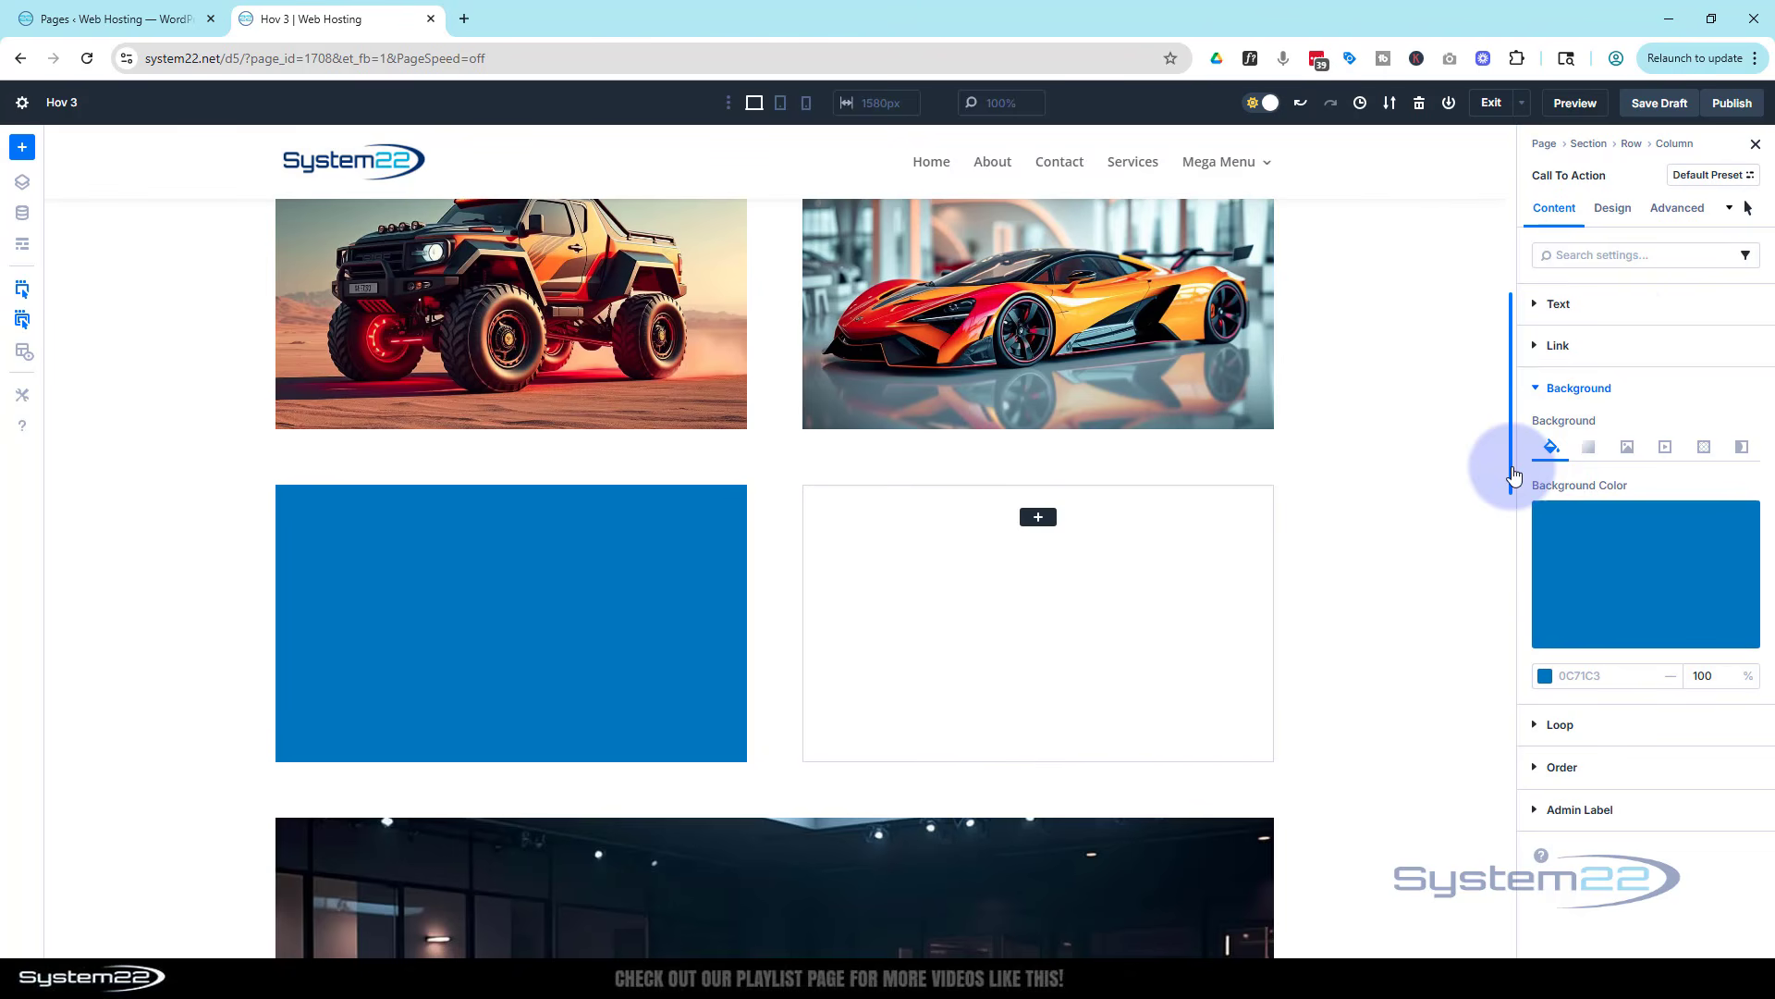
Step: Set the Call To Action module's top padding to 40 px for the hover state
click(1627, 214)
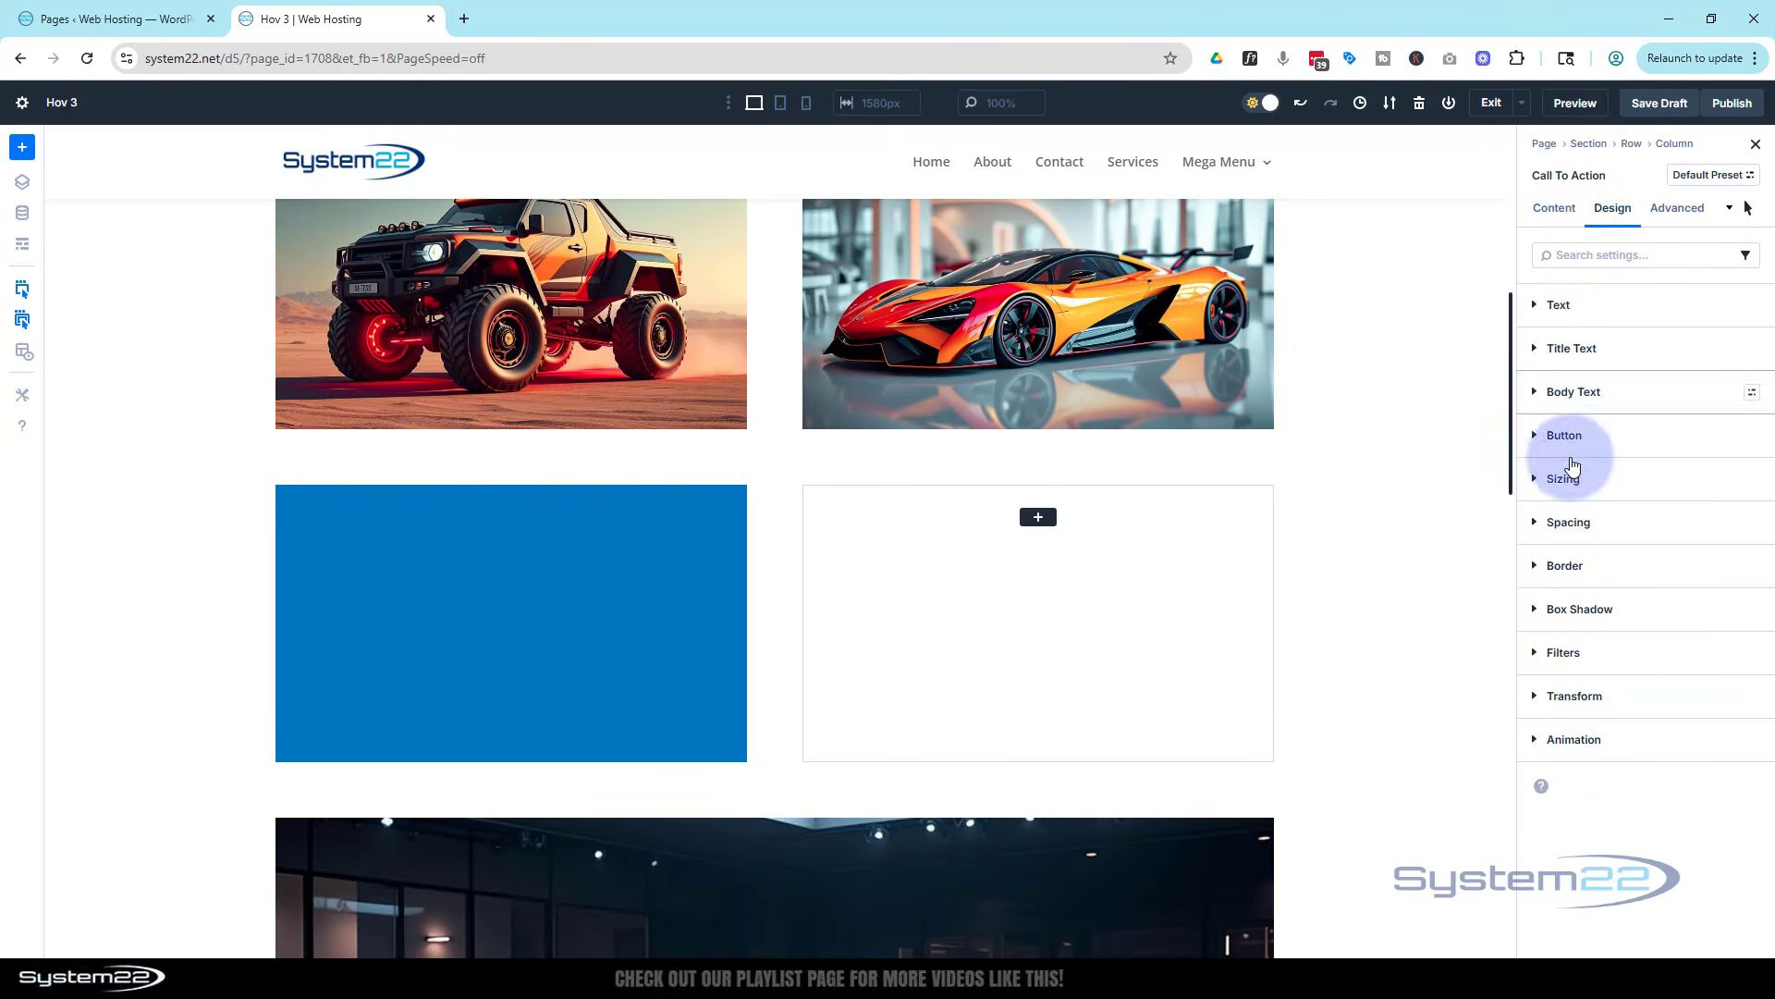
click(1563, 522)
click(1640, 758)
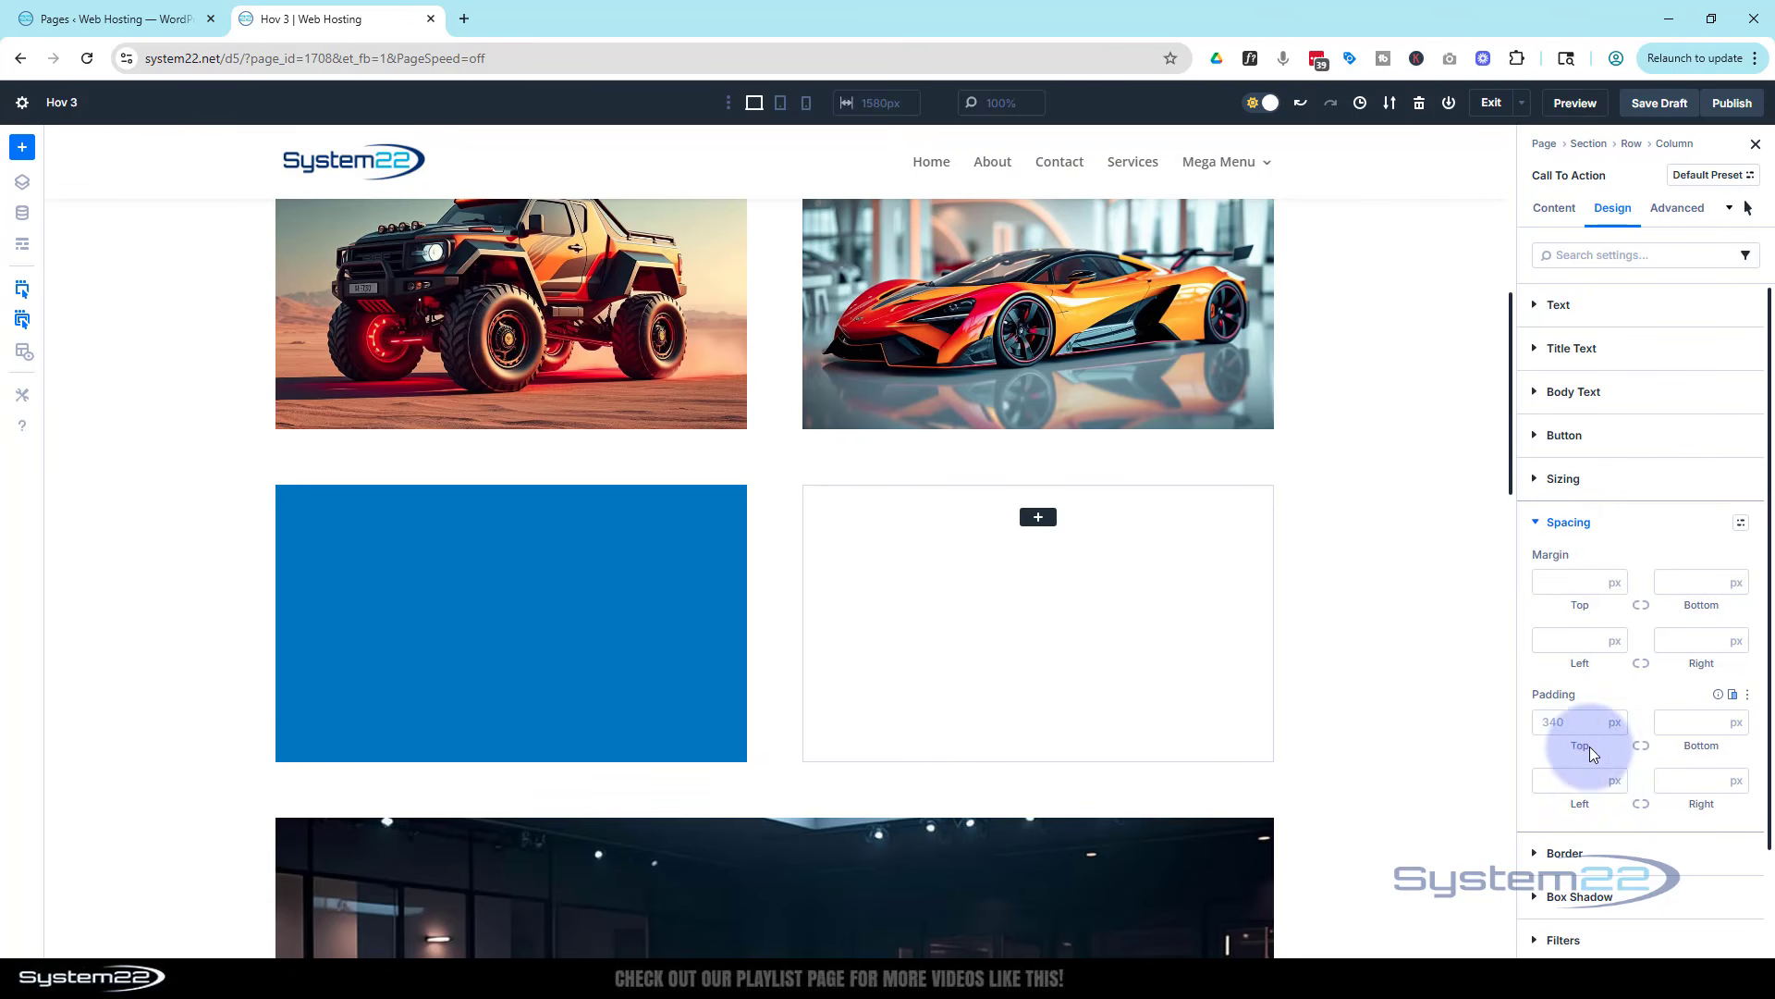
click(1548, 724)
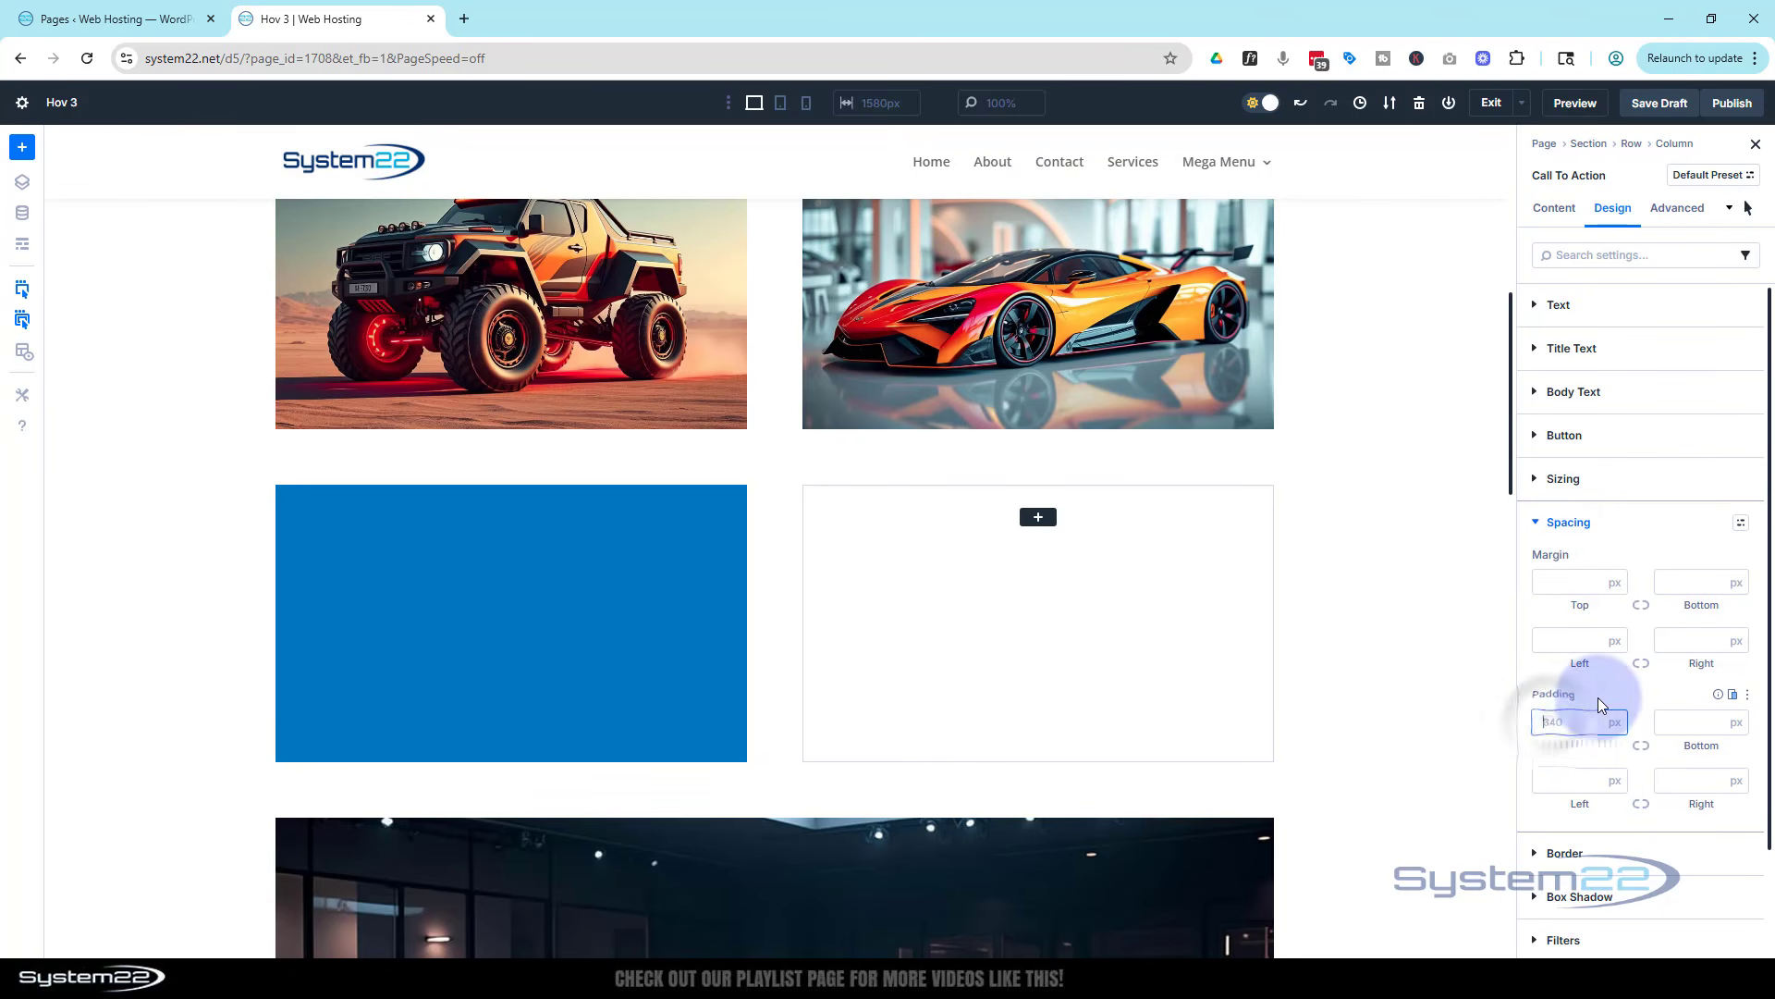
text(40)
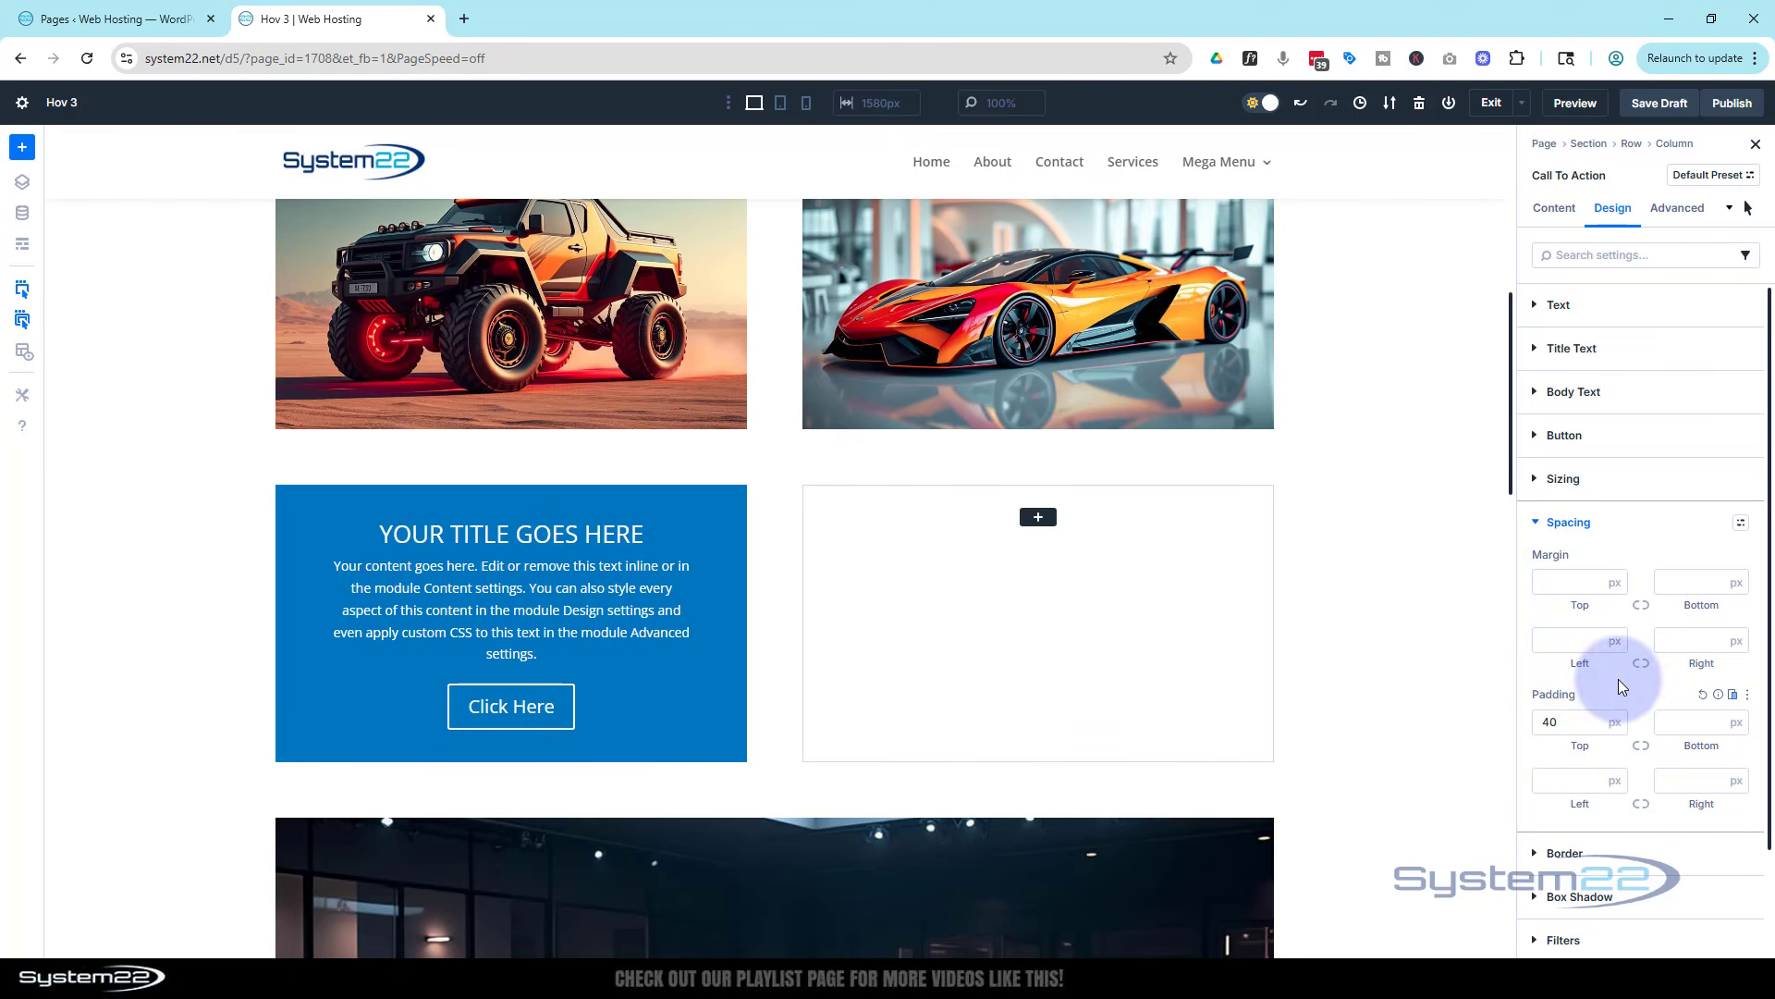
Step: Check the Call To Action module's top padding for tablet and return to its hover state settings
click(782, 105)
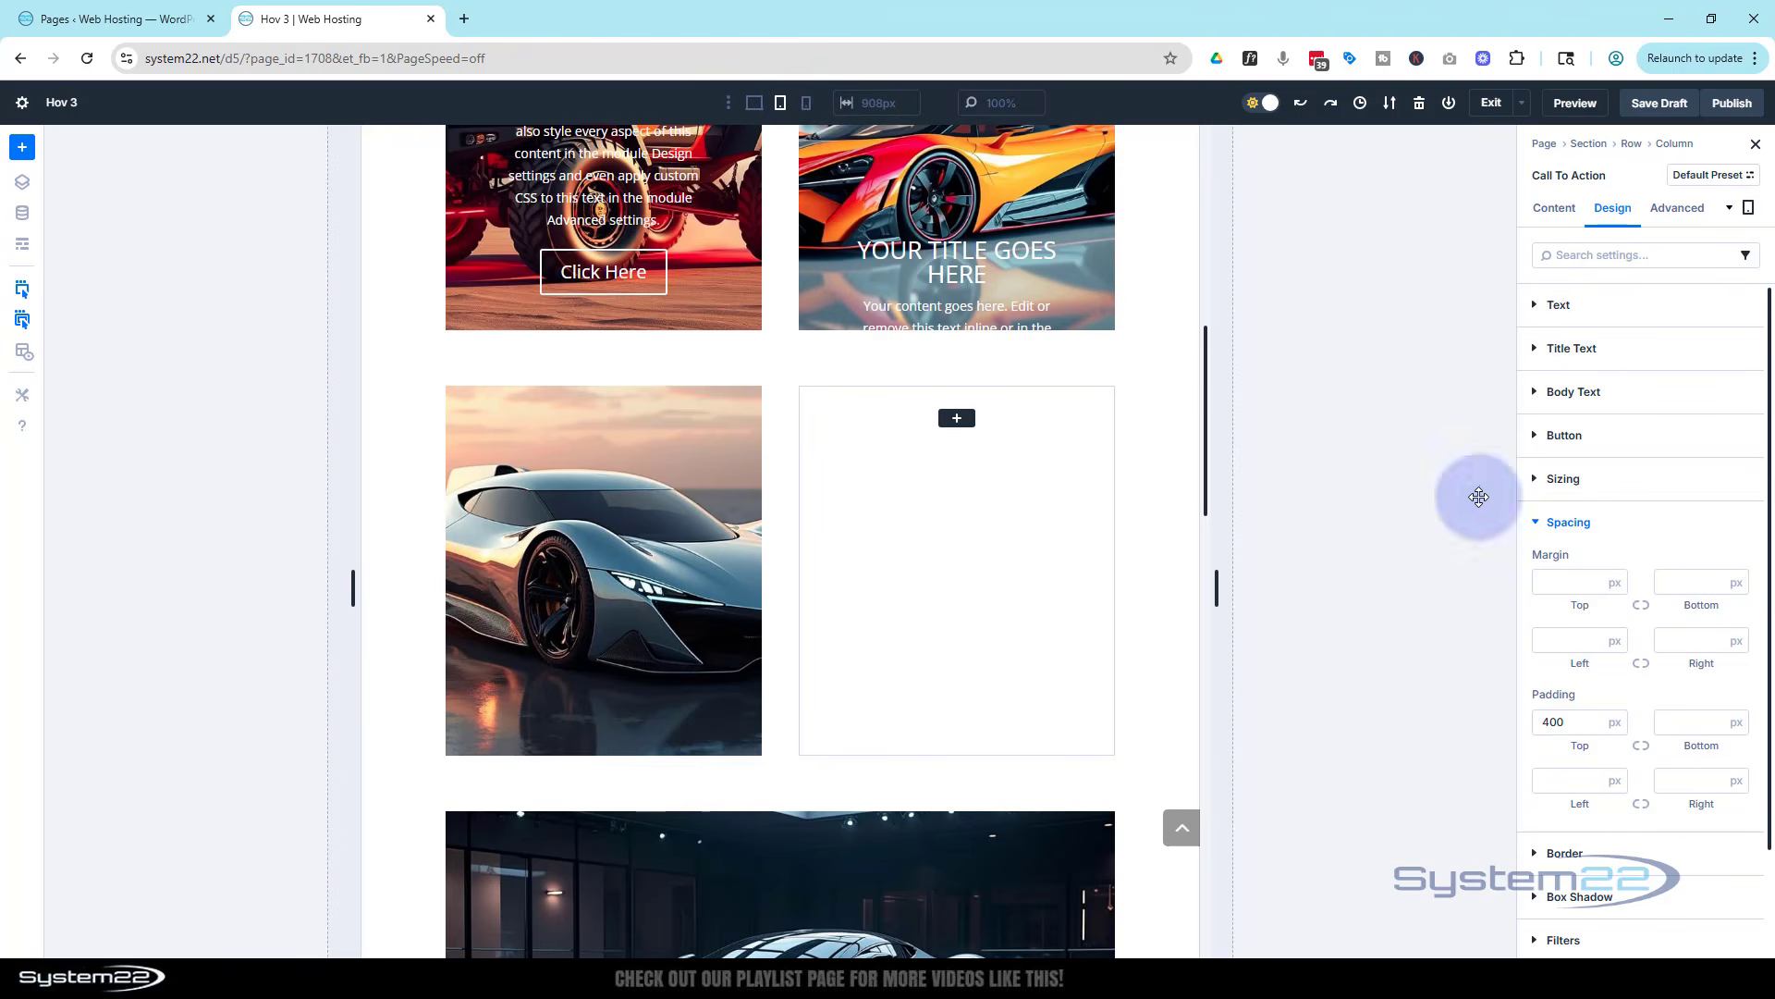
click(1560, 723)
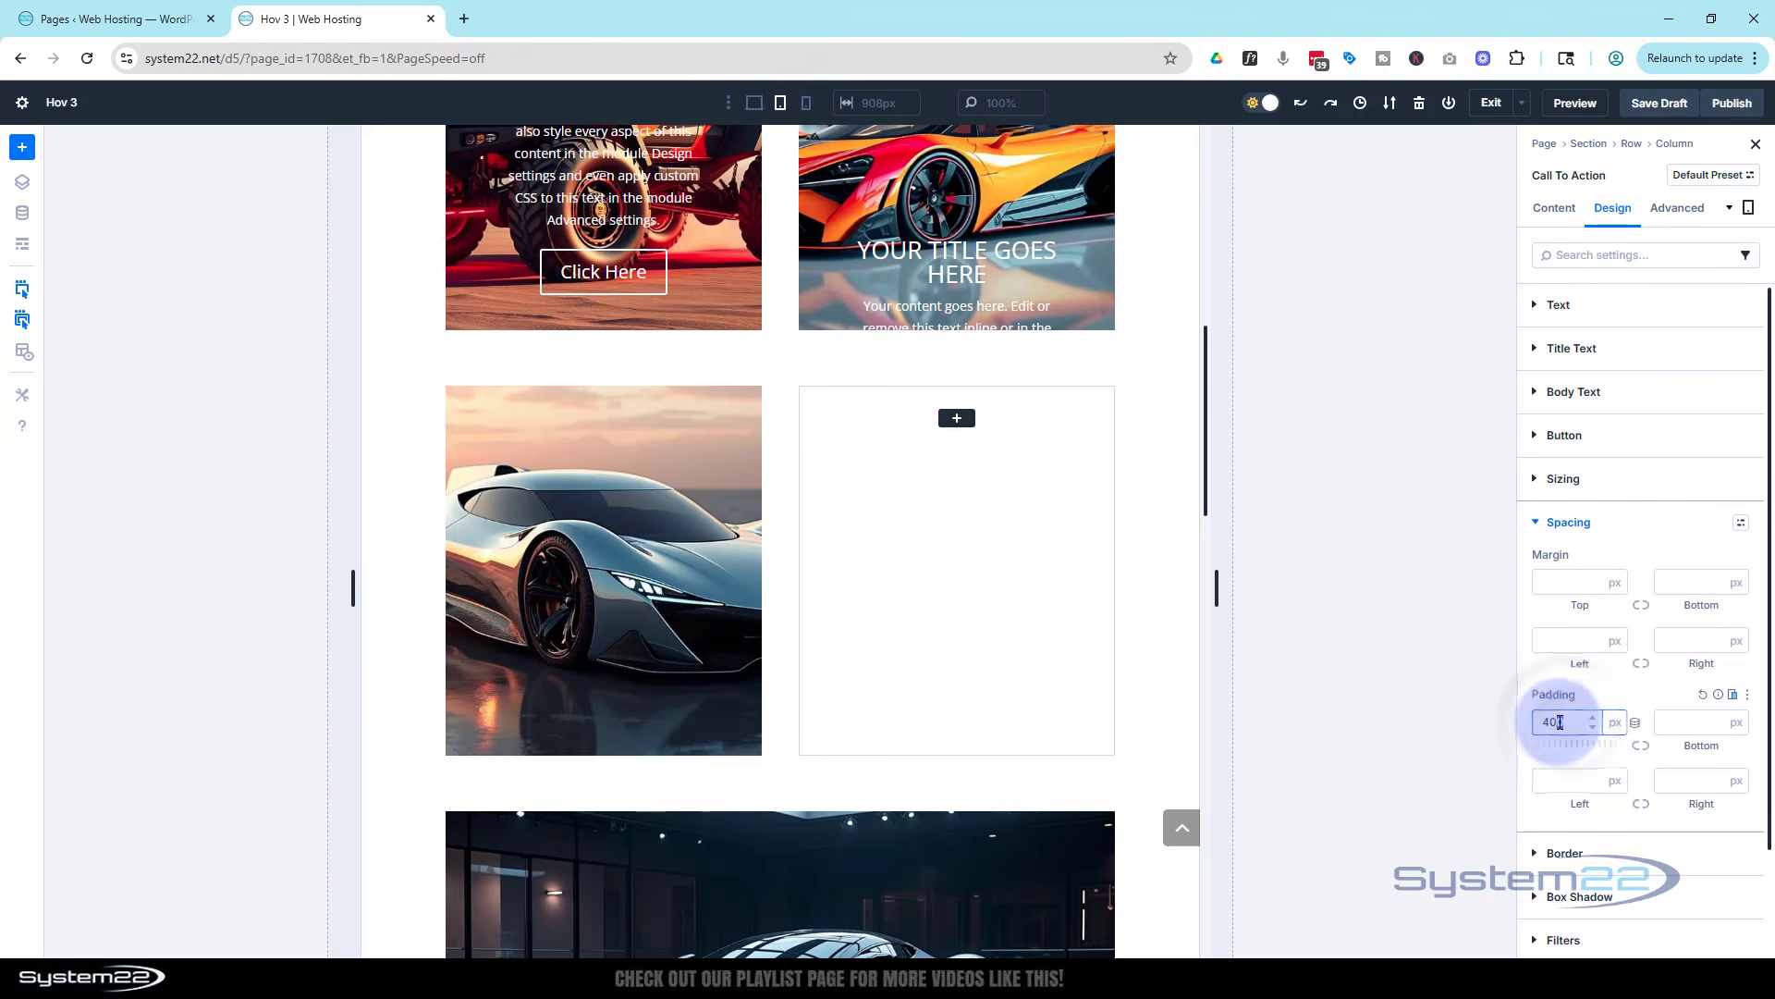
drag(1557, 722, 1588, 723)
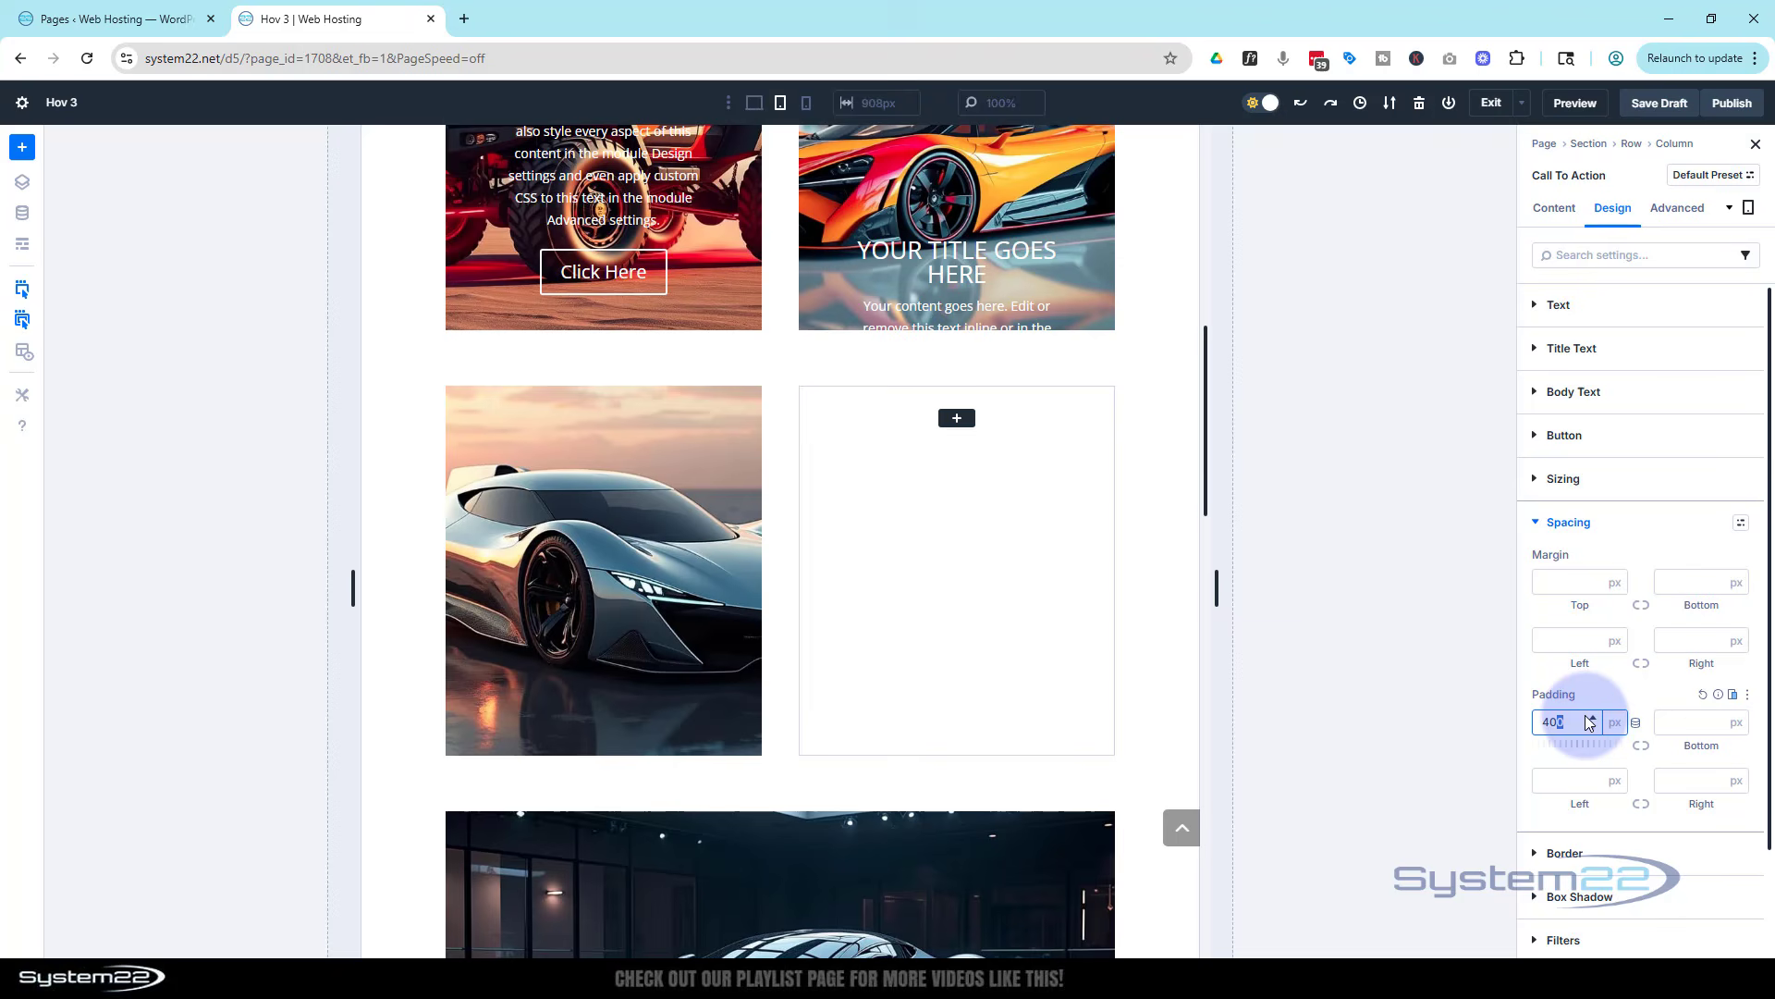
click(1745, 220)
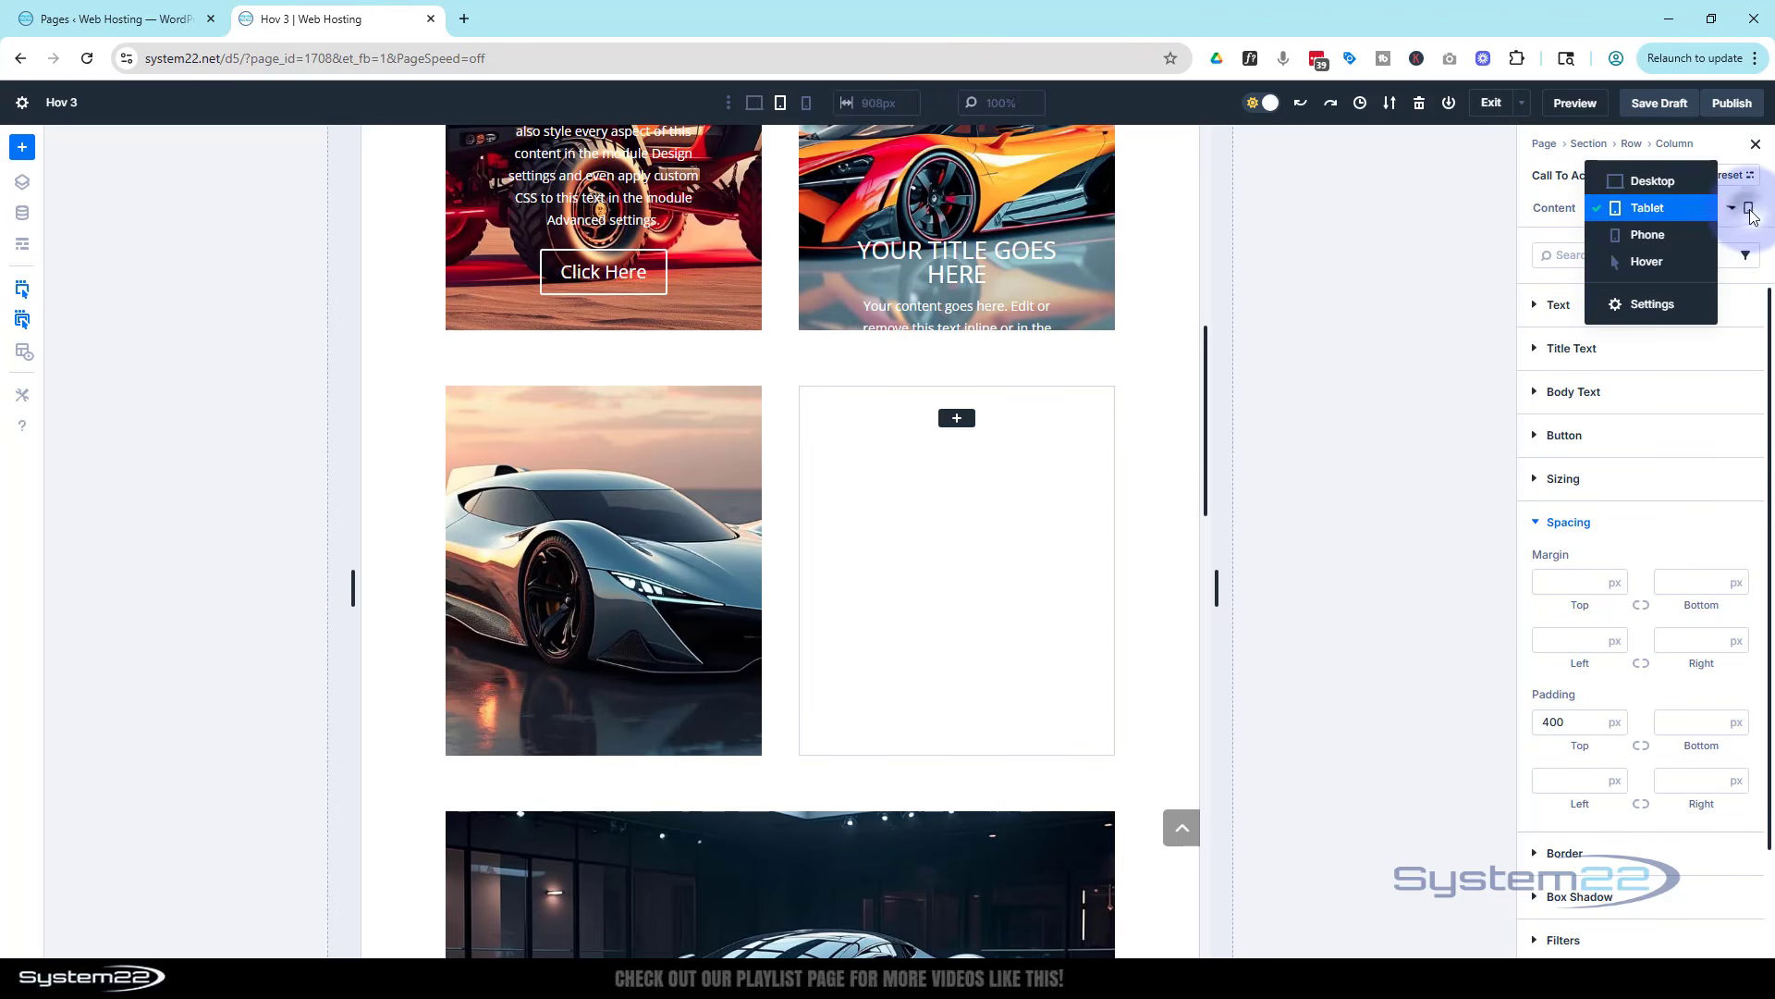
click(1692, 268)
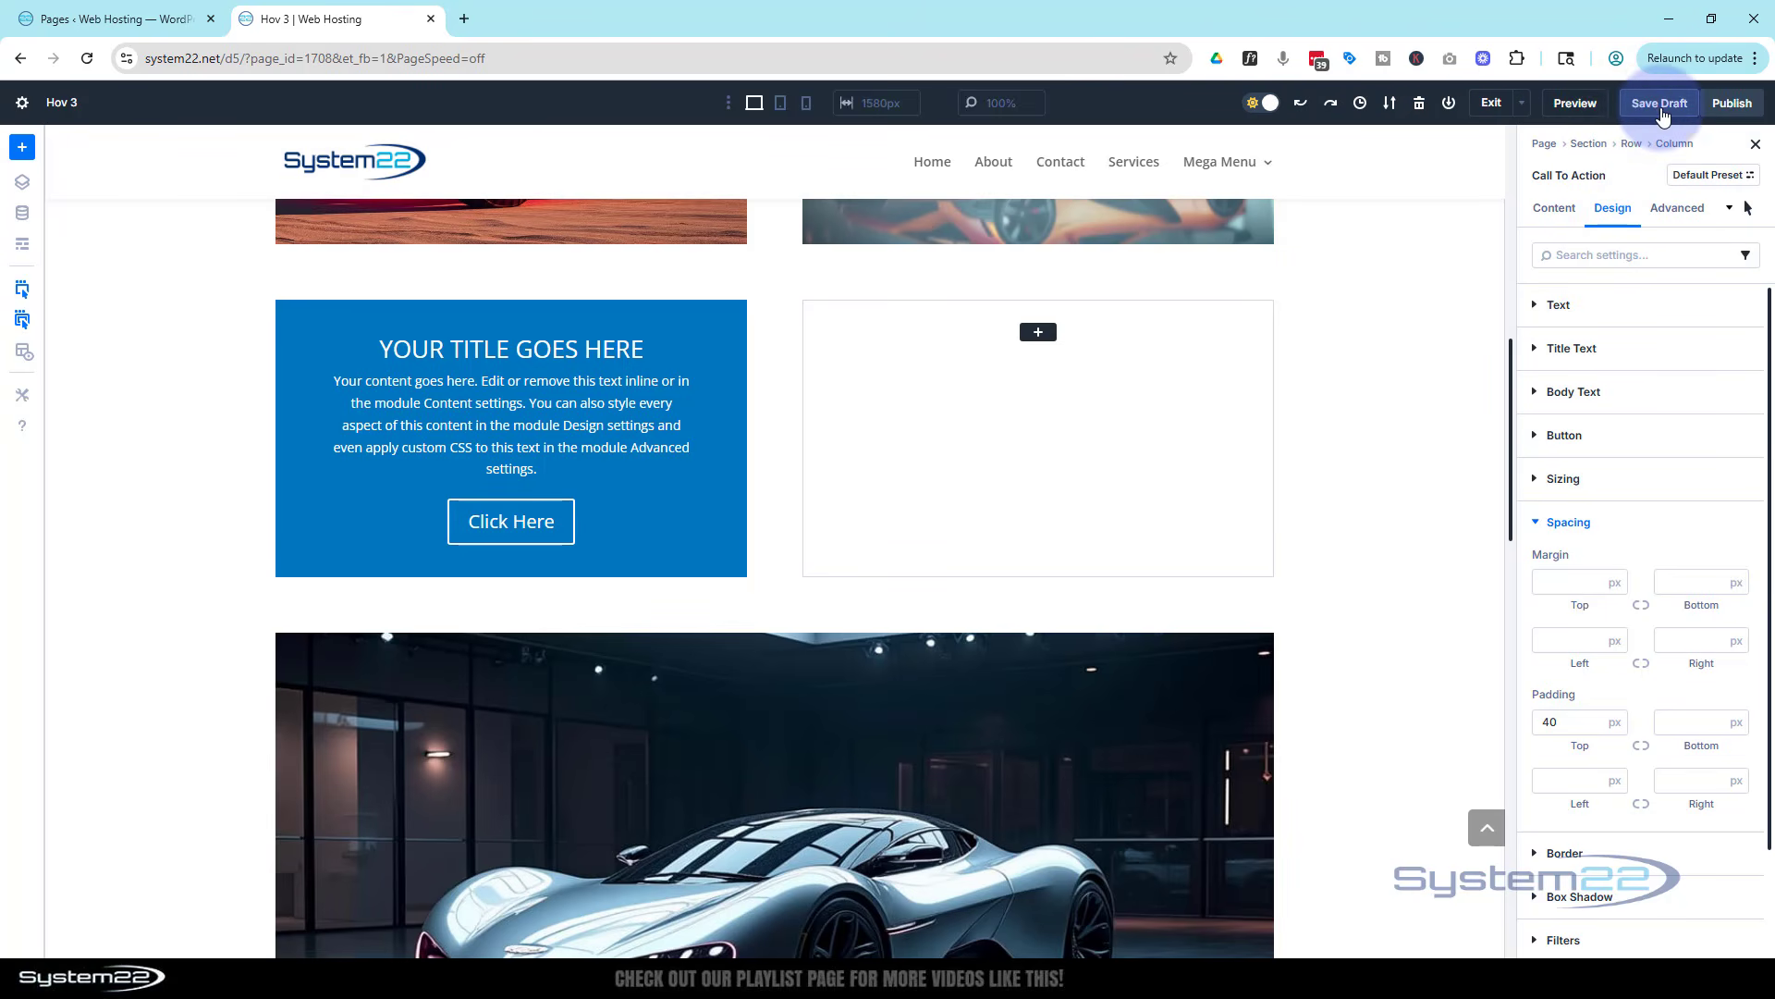
Step: Preview the page and test the hover reveal on the silver car image column in the fourth row
click(1576, 102)
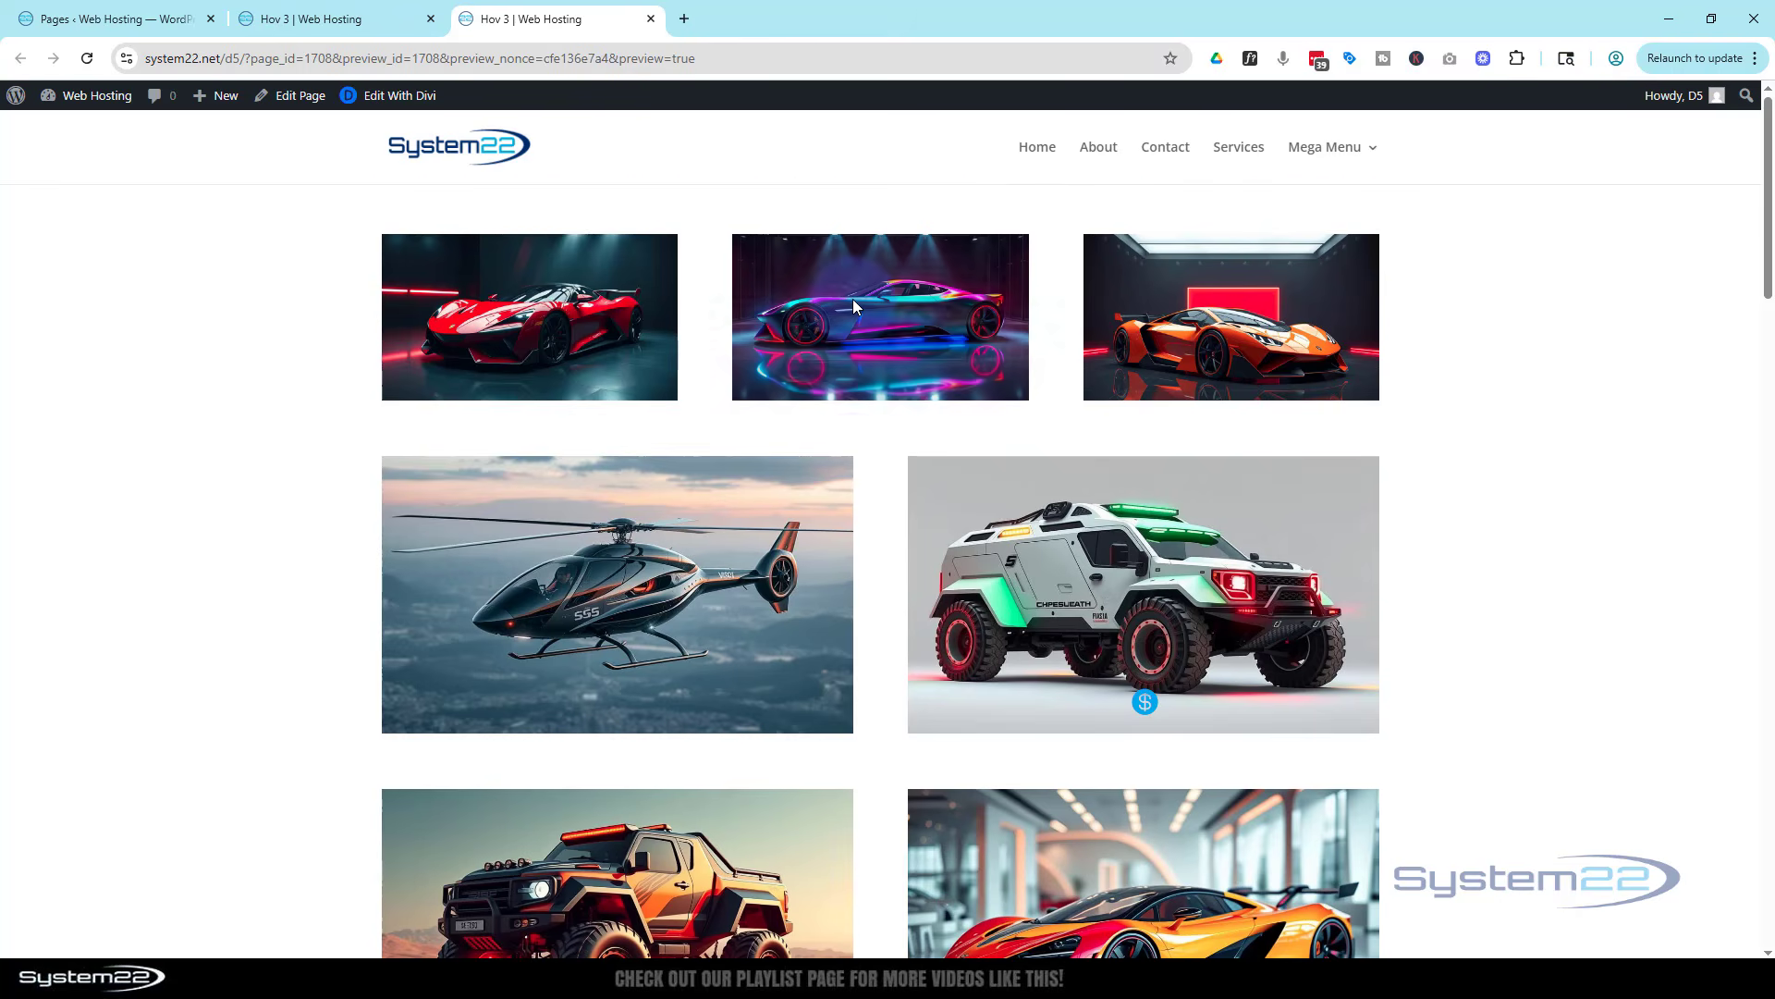
scroll(853, 298, down, 7)
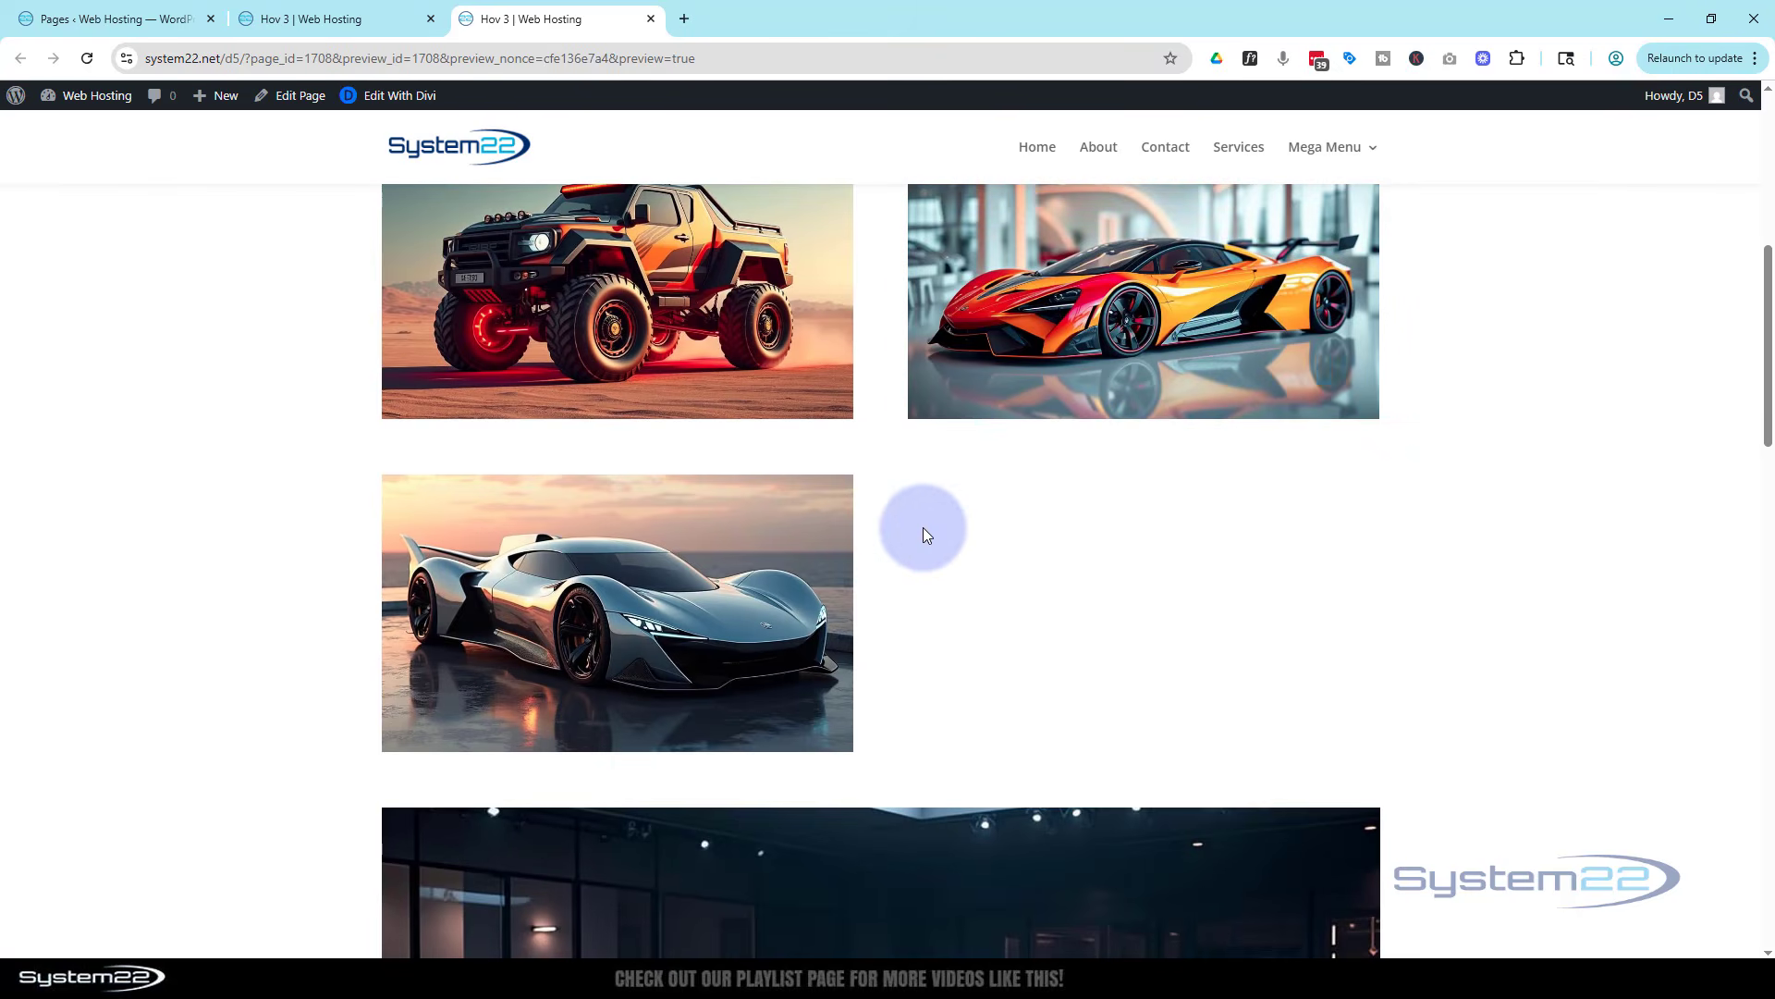
mouse_move(790, 529)
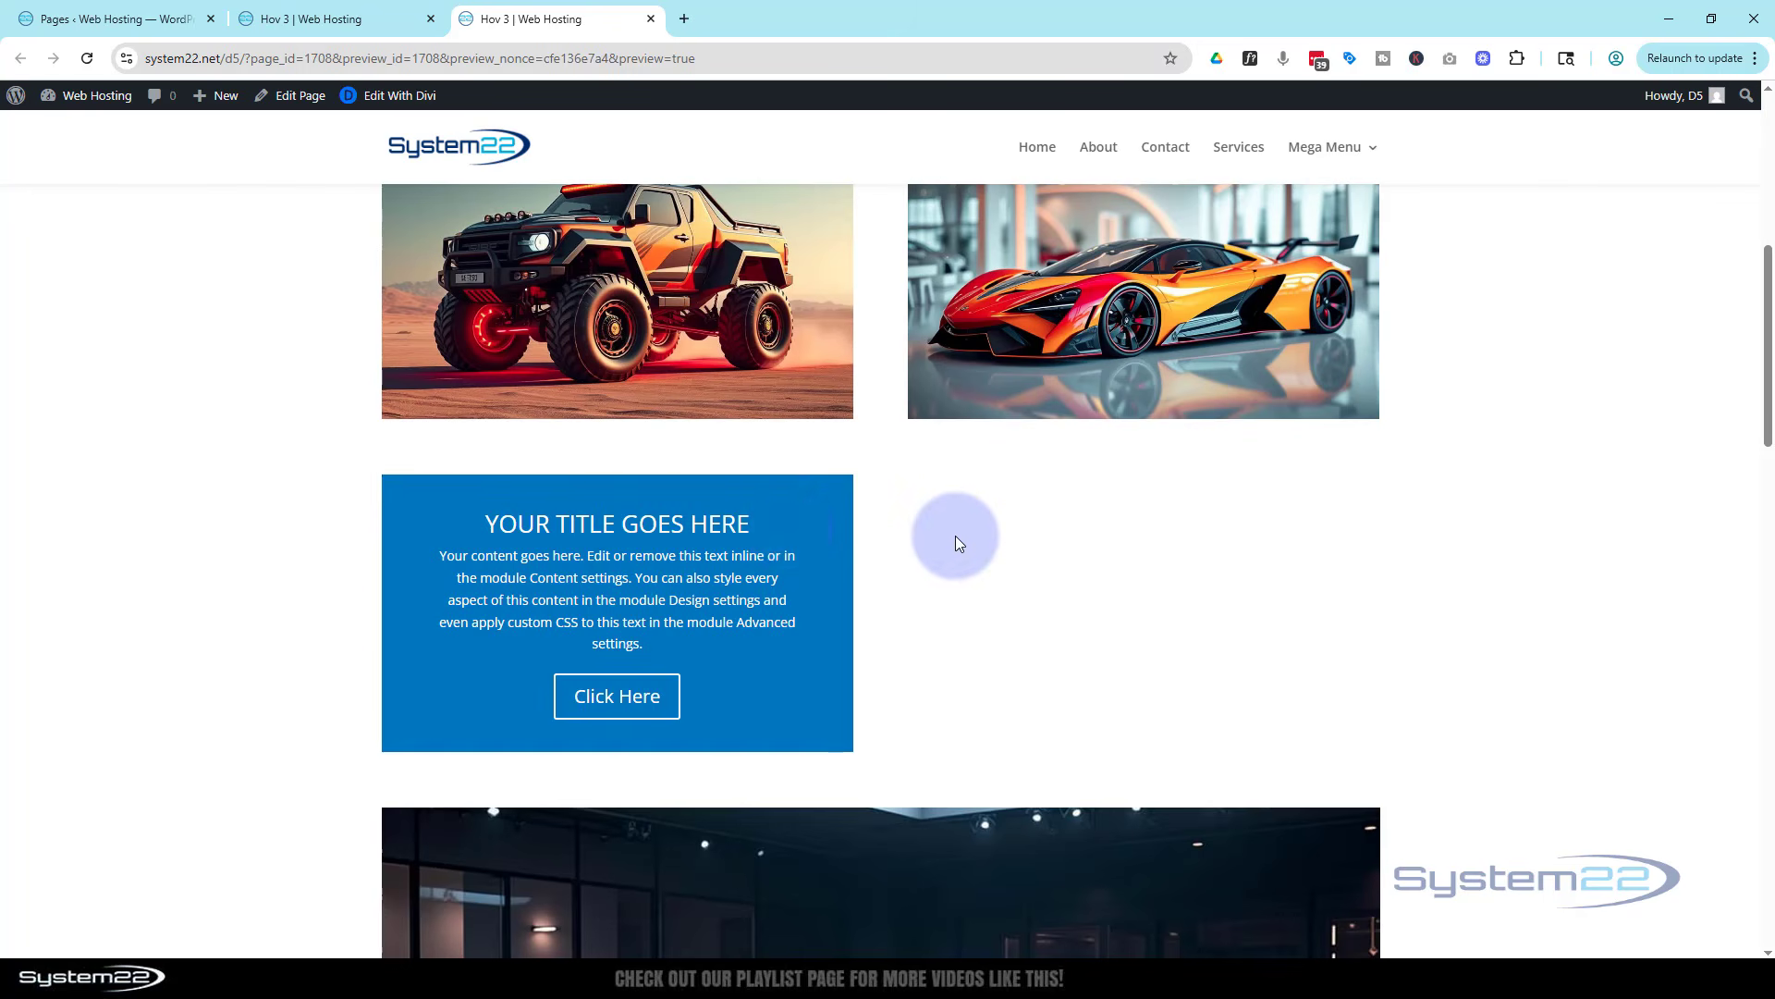
mouse_move(760, 558)
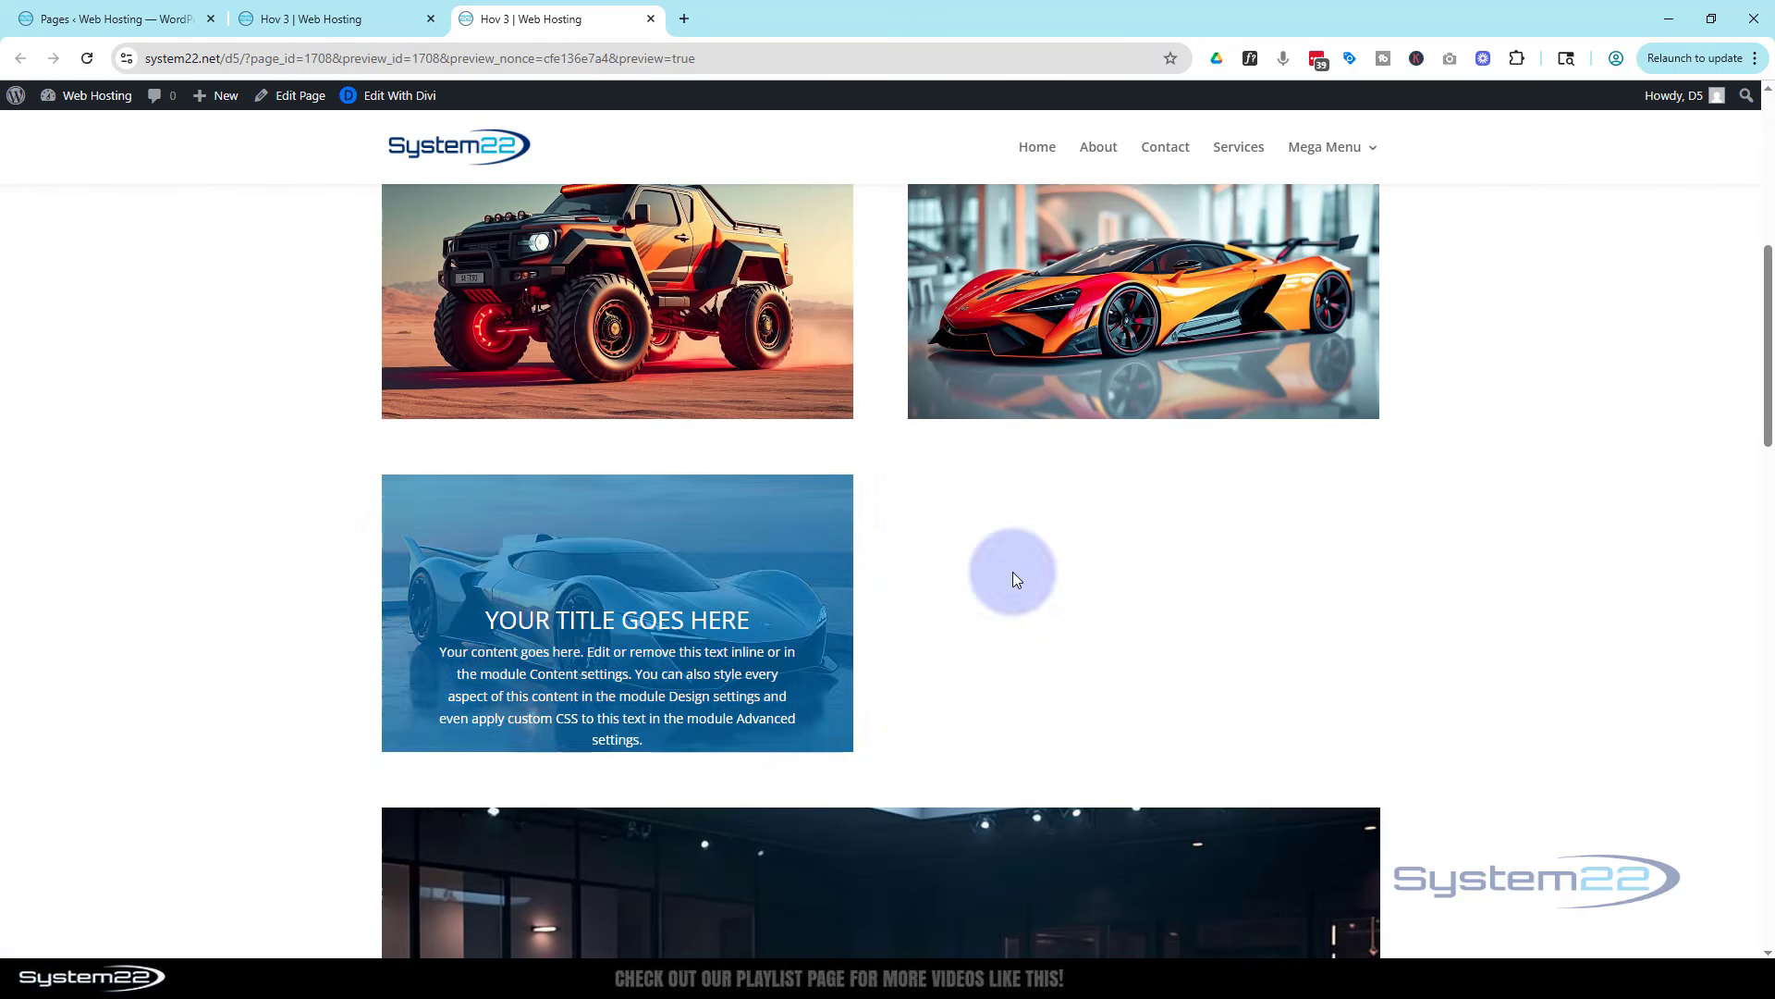
mouse_move(757, 590)
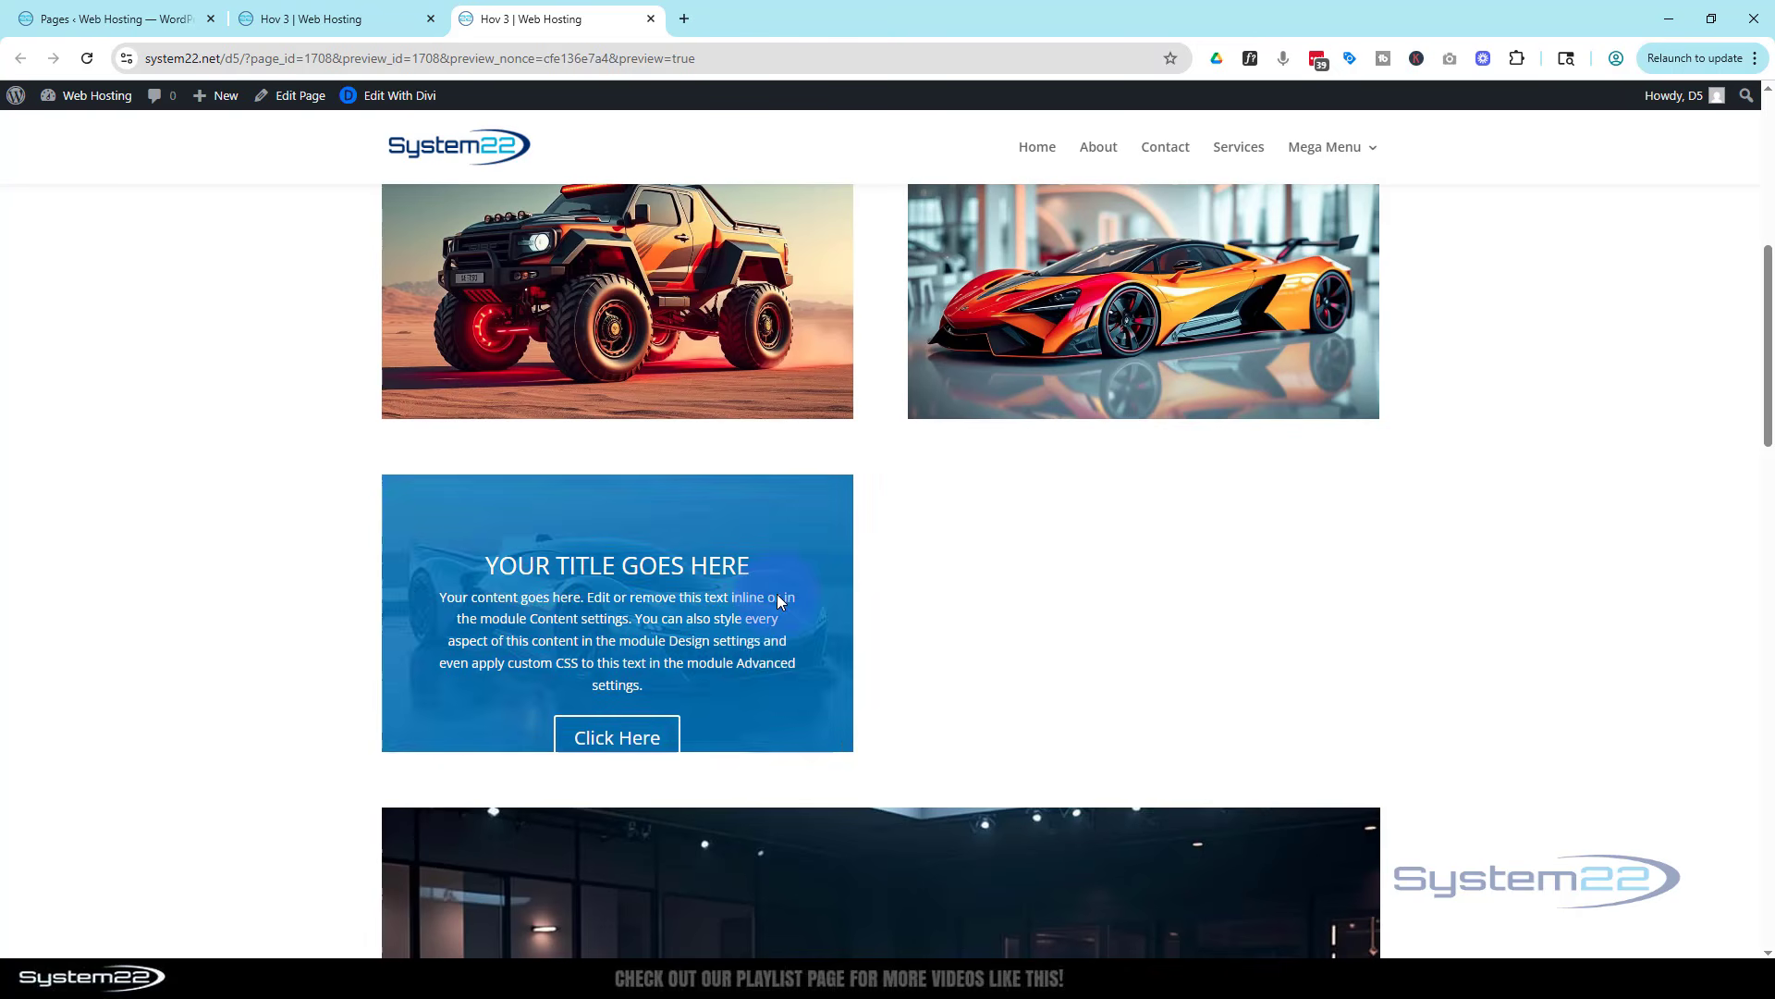
Step: Return to the page builder and review the silver car overlay's transition duration, delay and speed curve settings for the desktop state
click(308, 25)
click(707, 358)
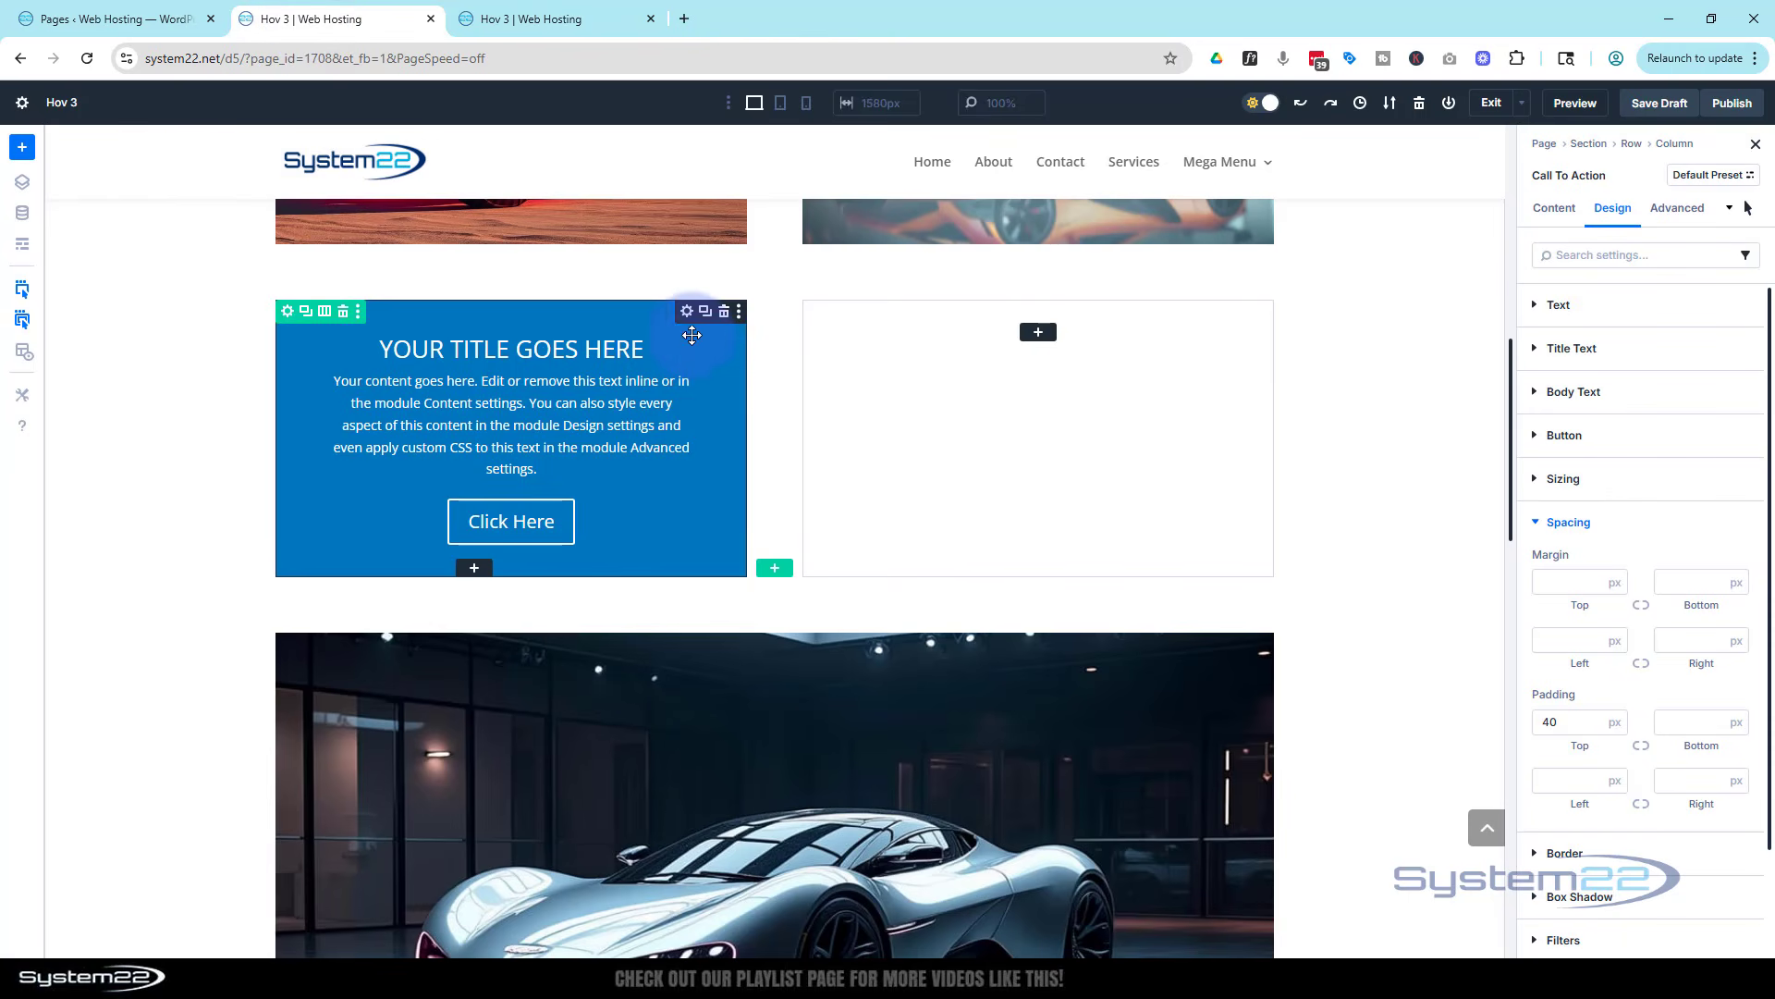
click(1674, 211)
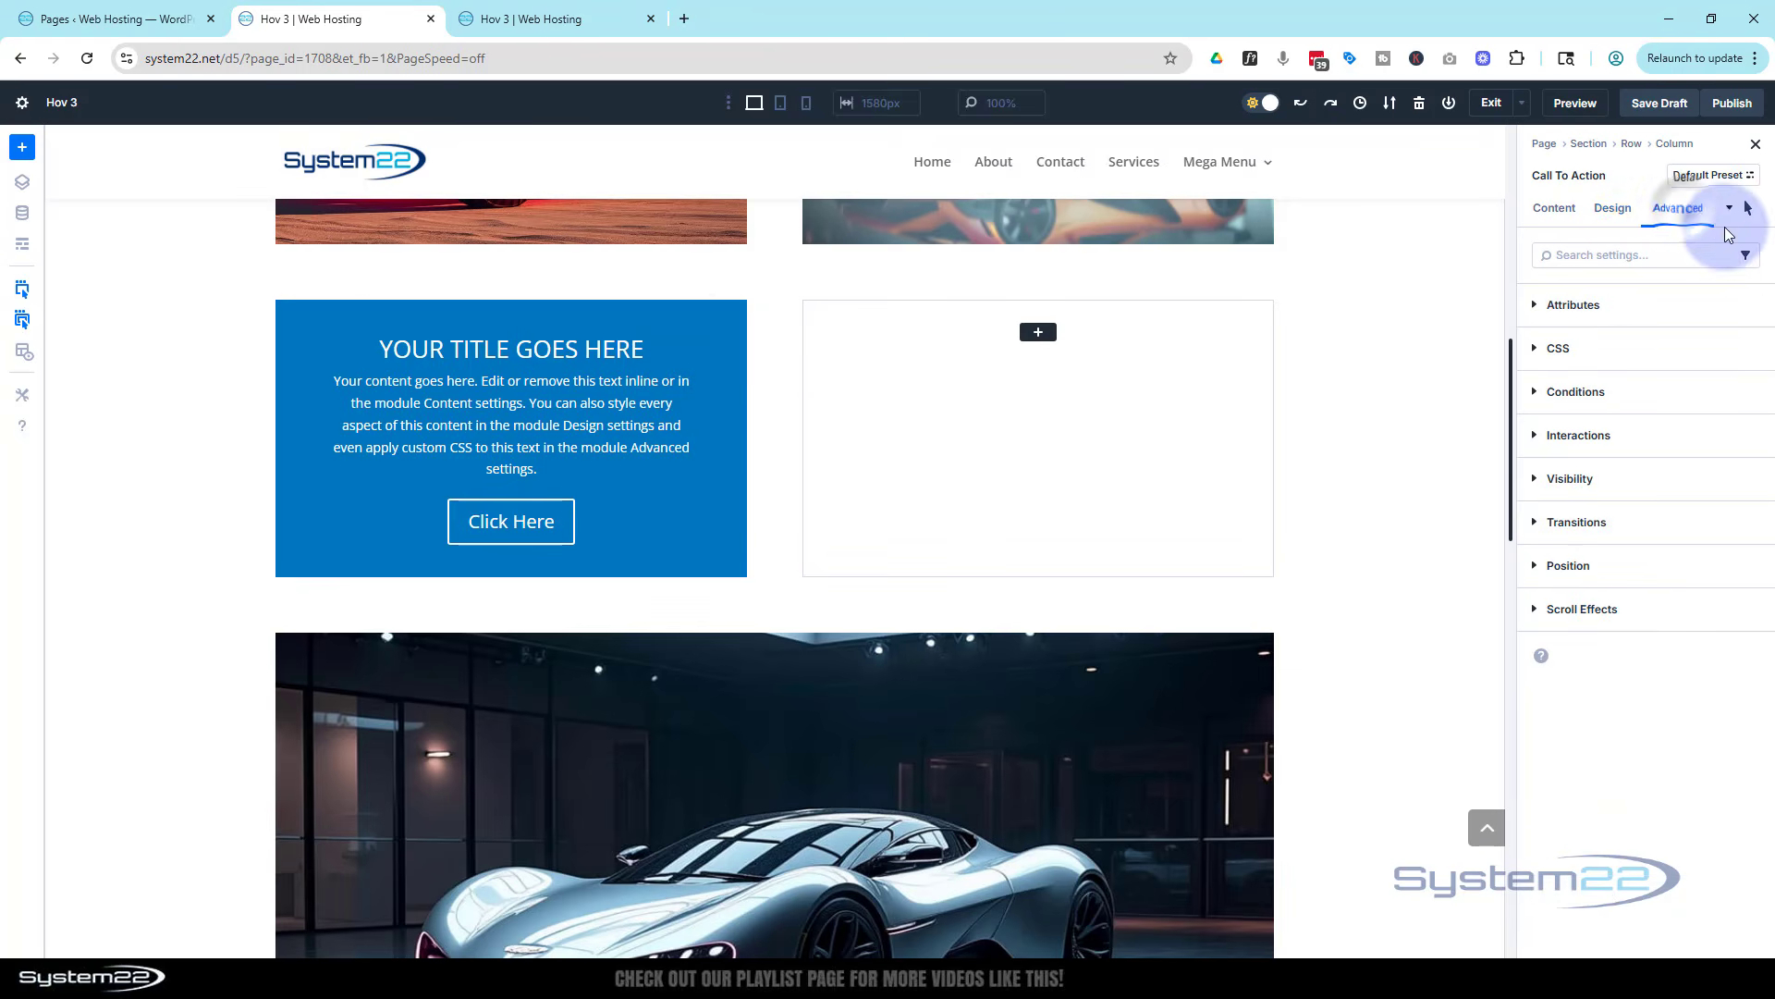
click(1616, 524)
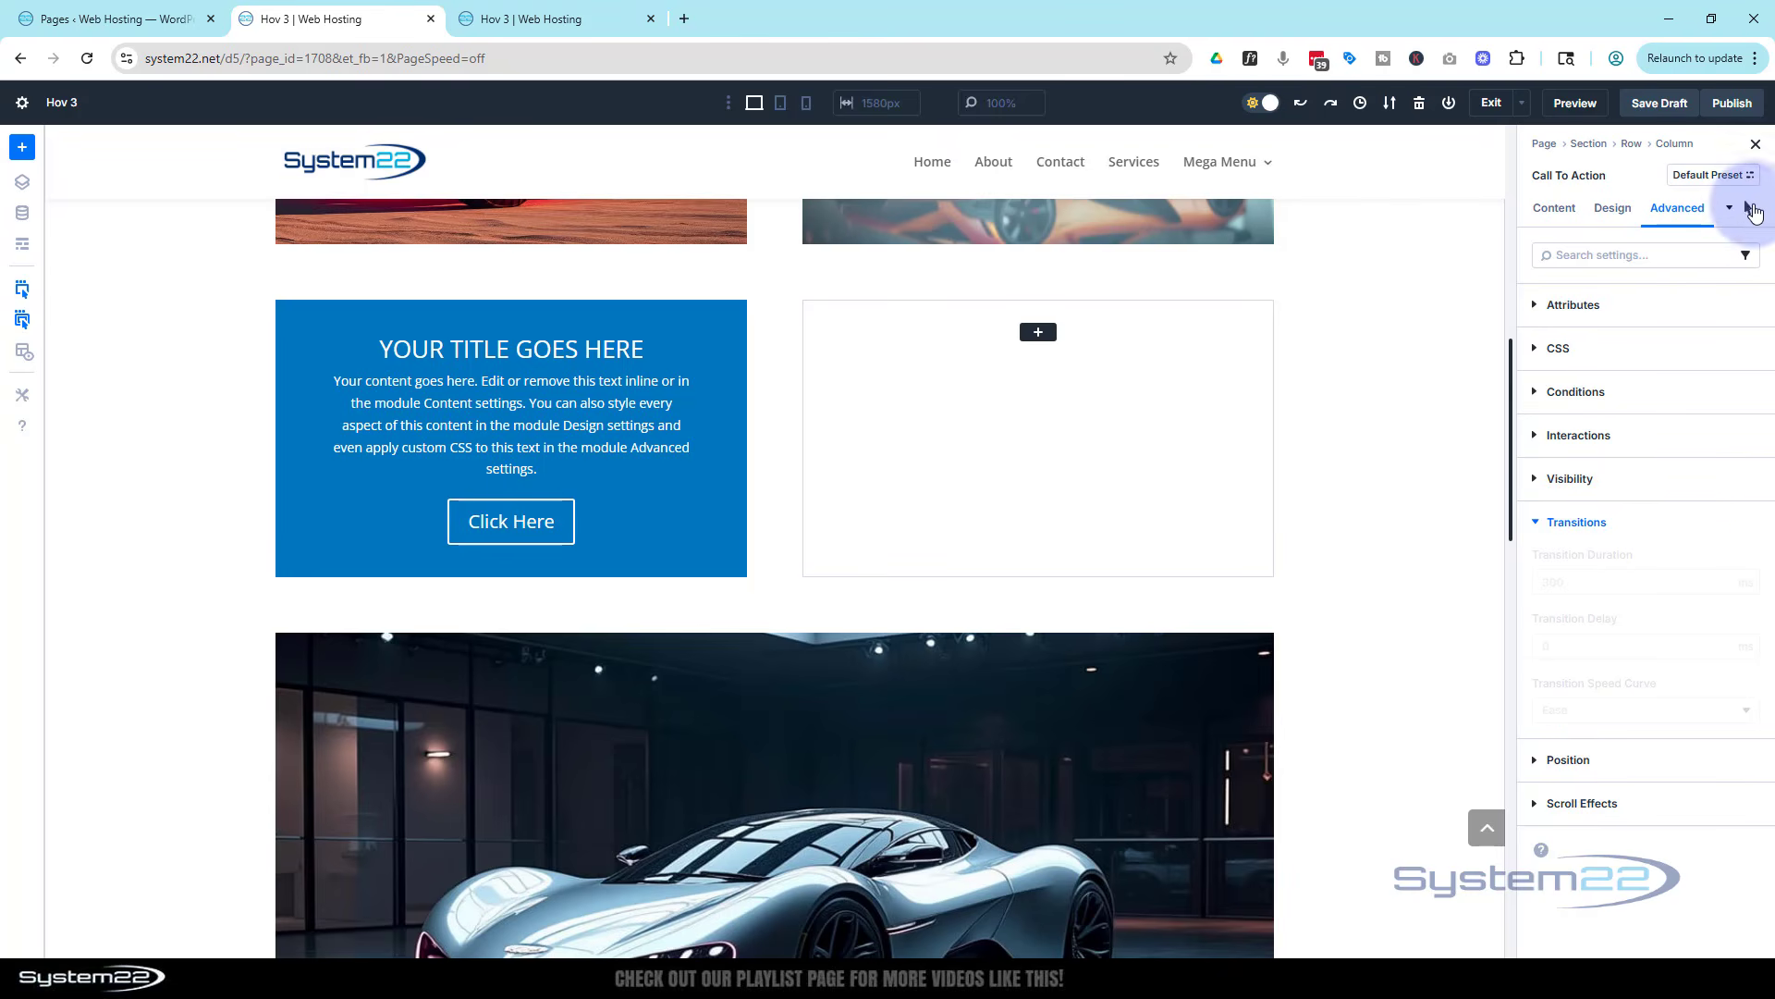
click(1751, 211)
click(1683, 149)
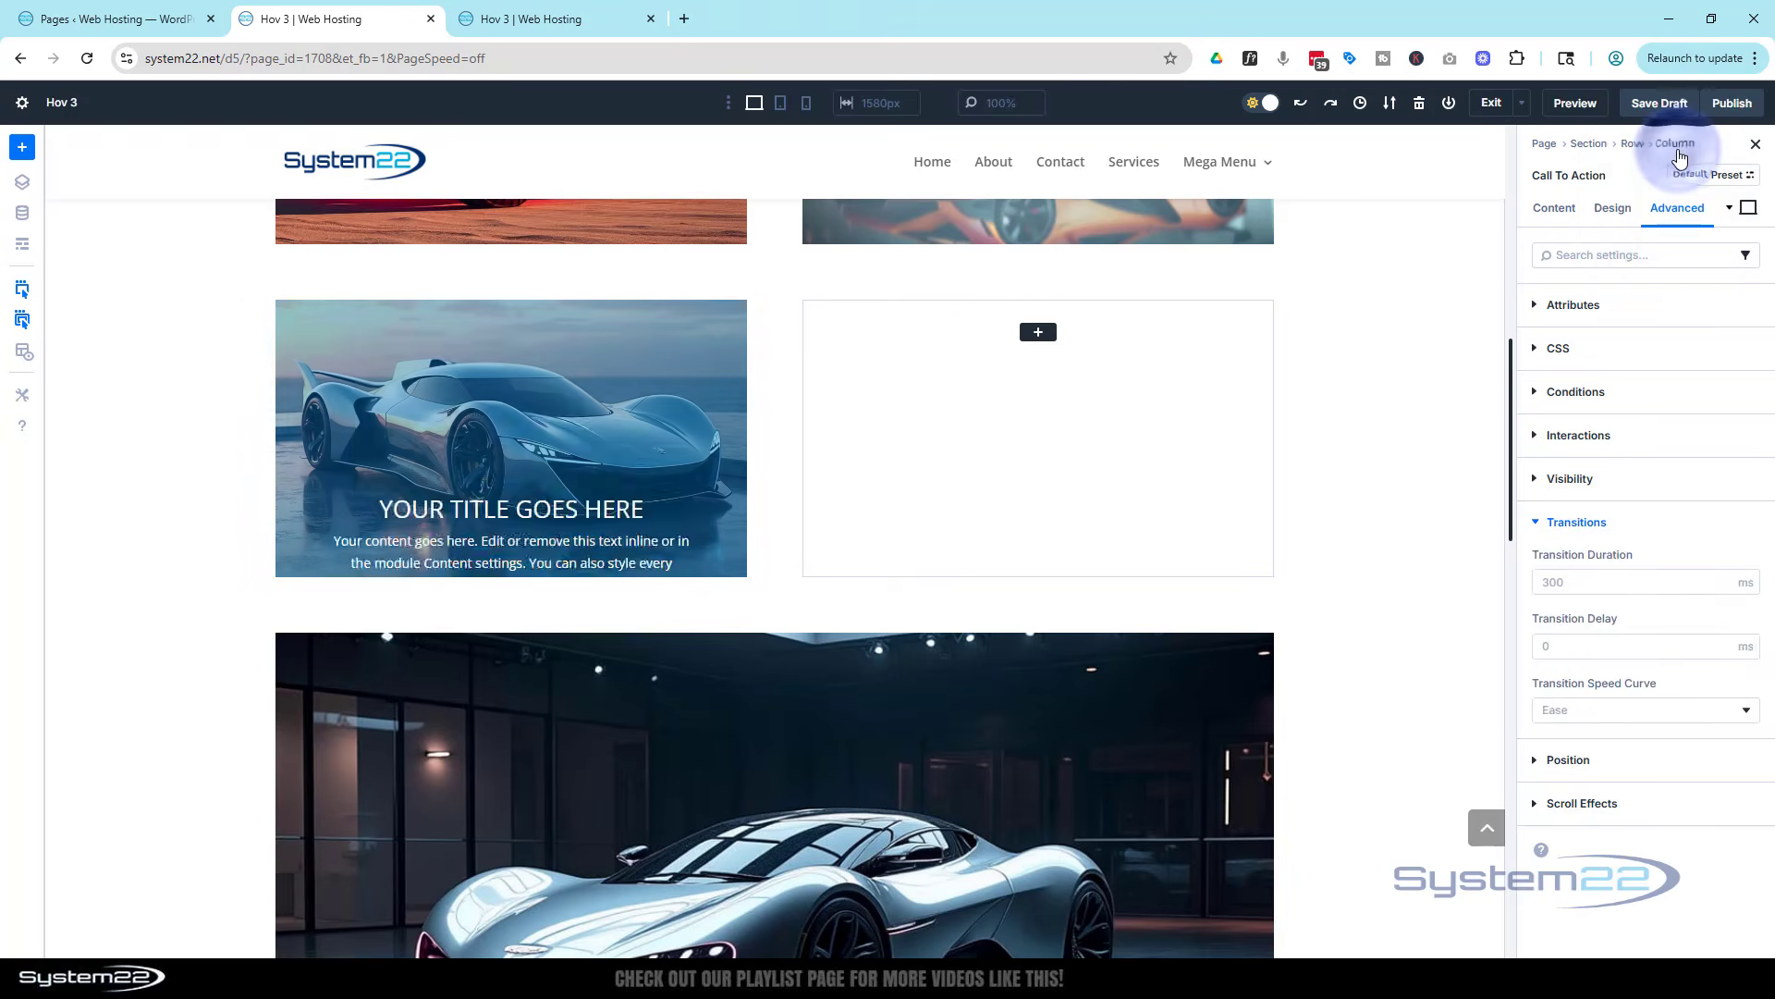
click(1585, 585)
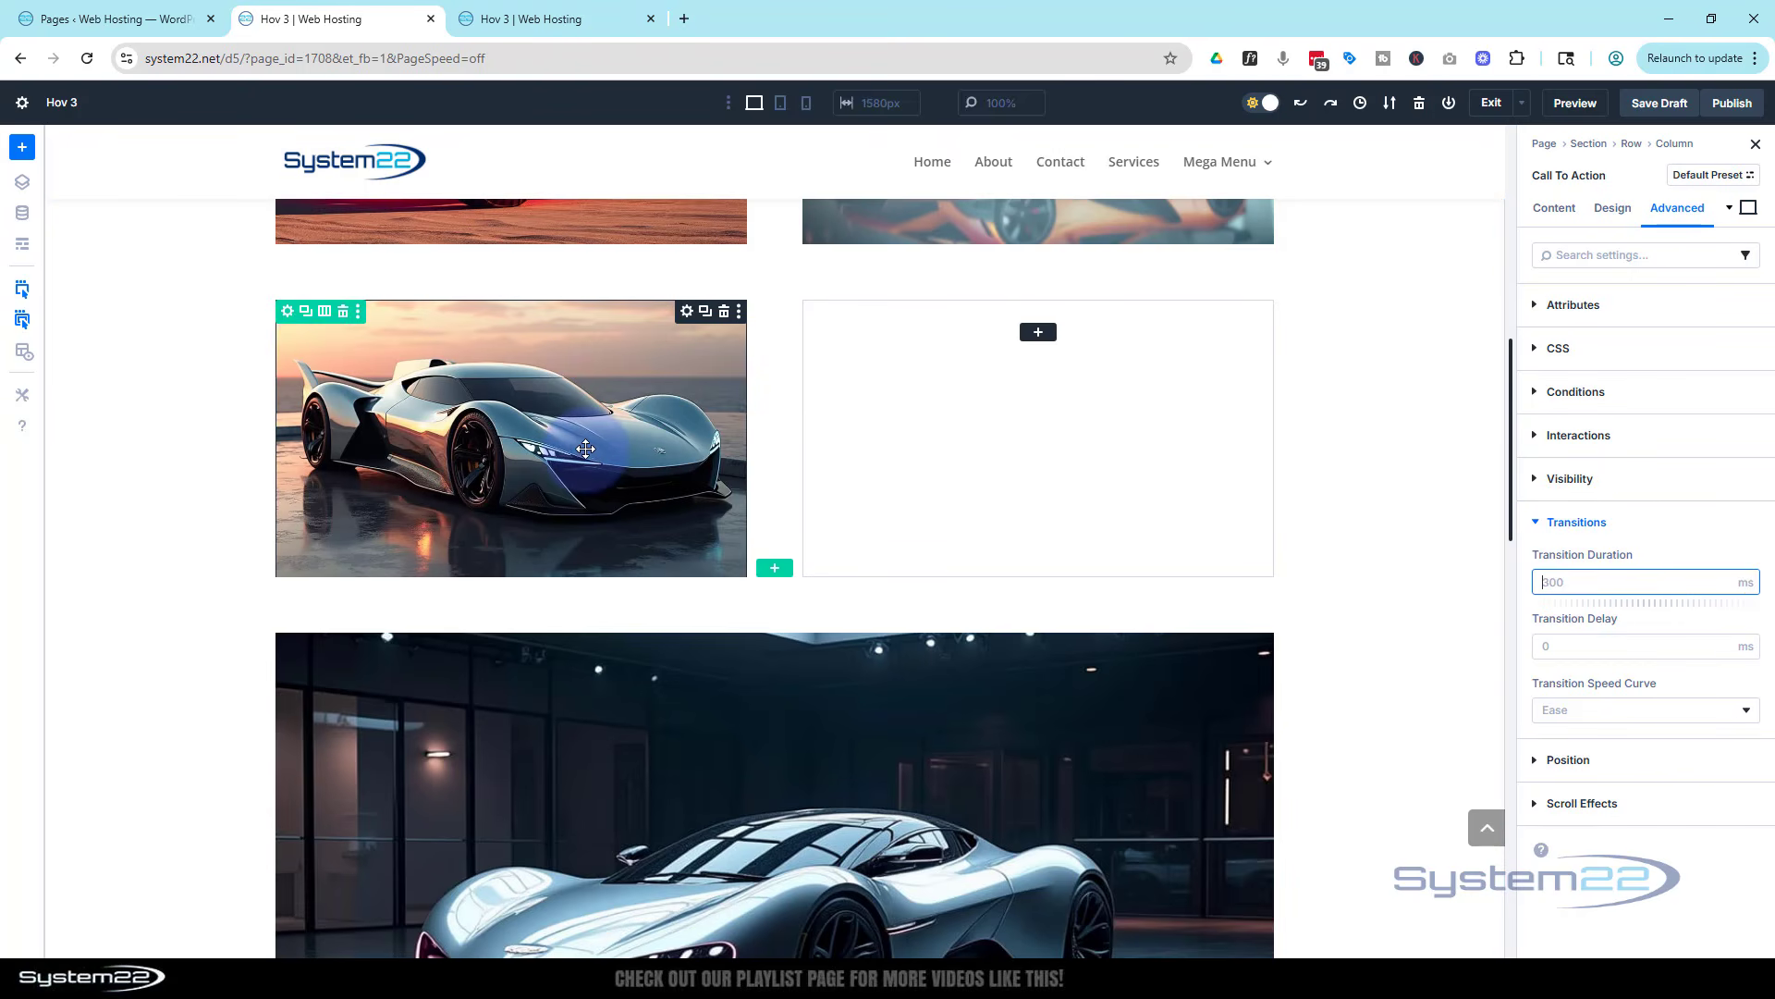
Step: Copy the row's first column styles and paste them onto its empty second column
click(1630, 146)
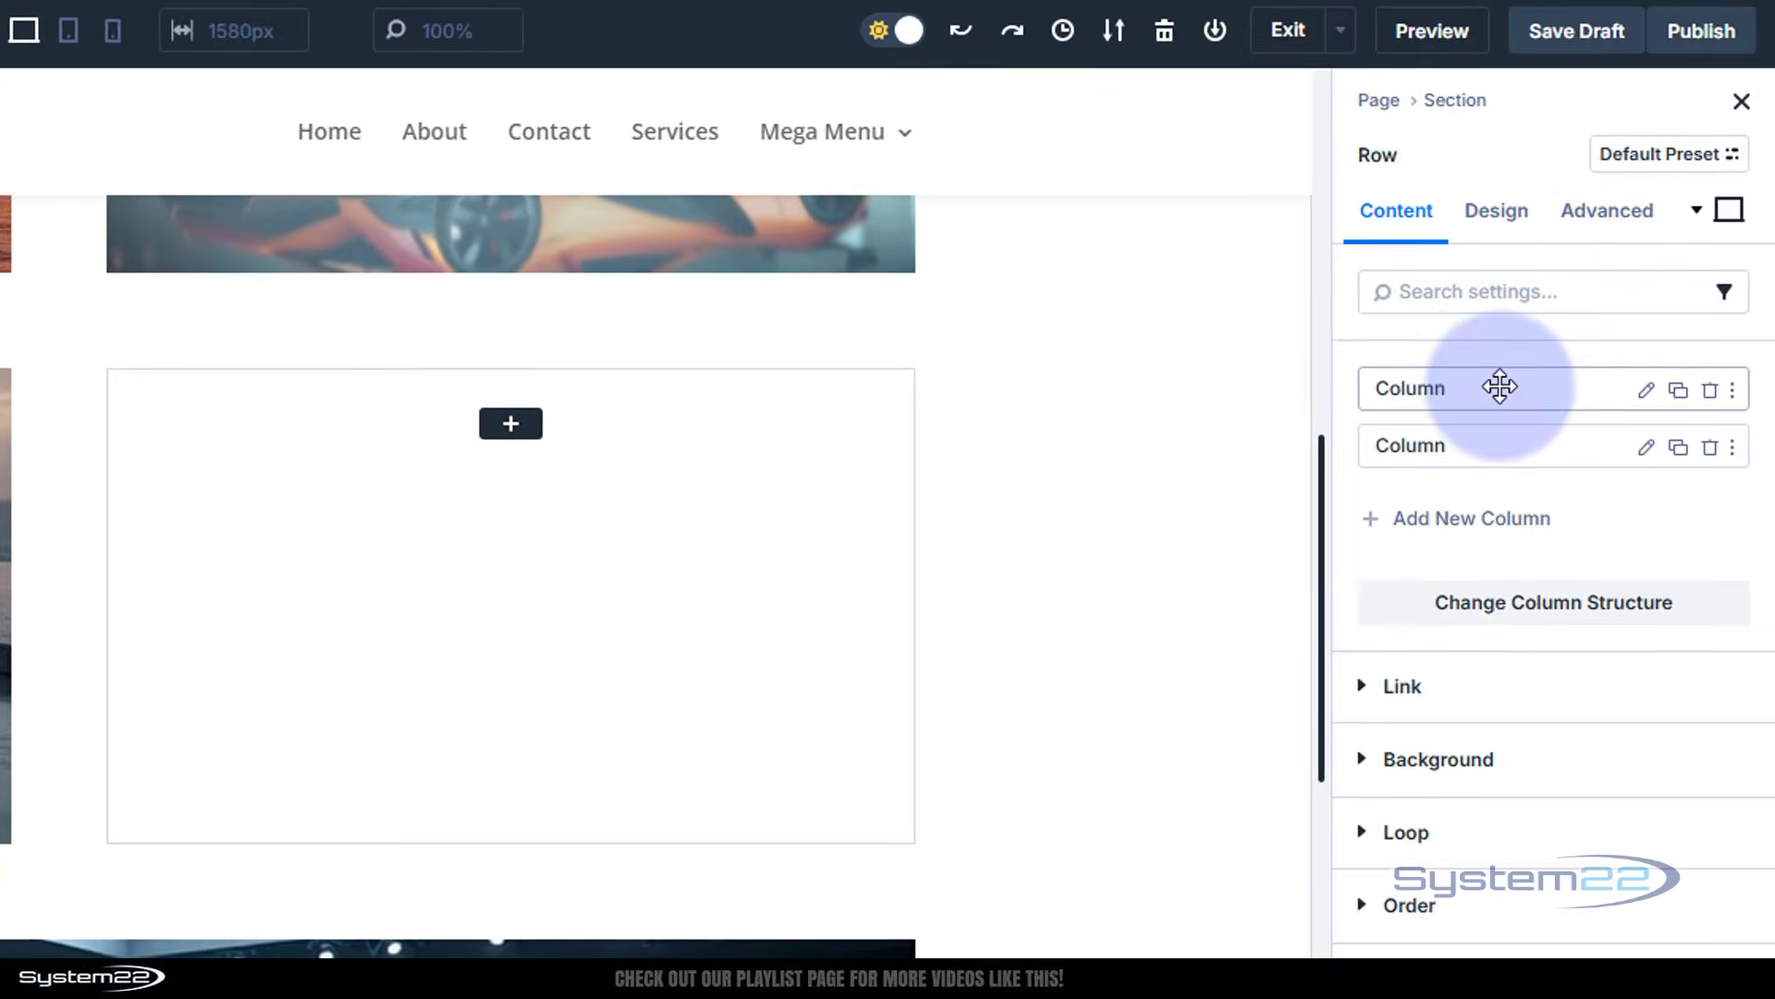
right_click(1500, 387)
click(1583, 421)
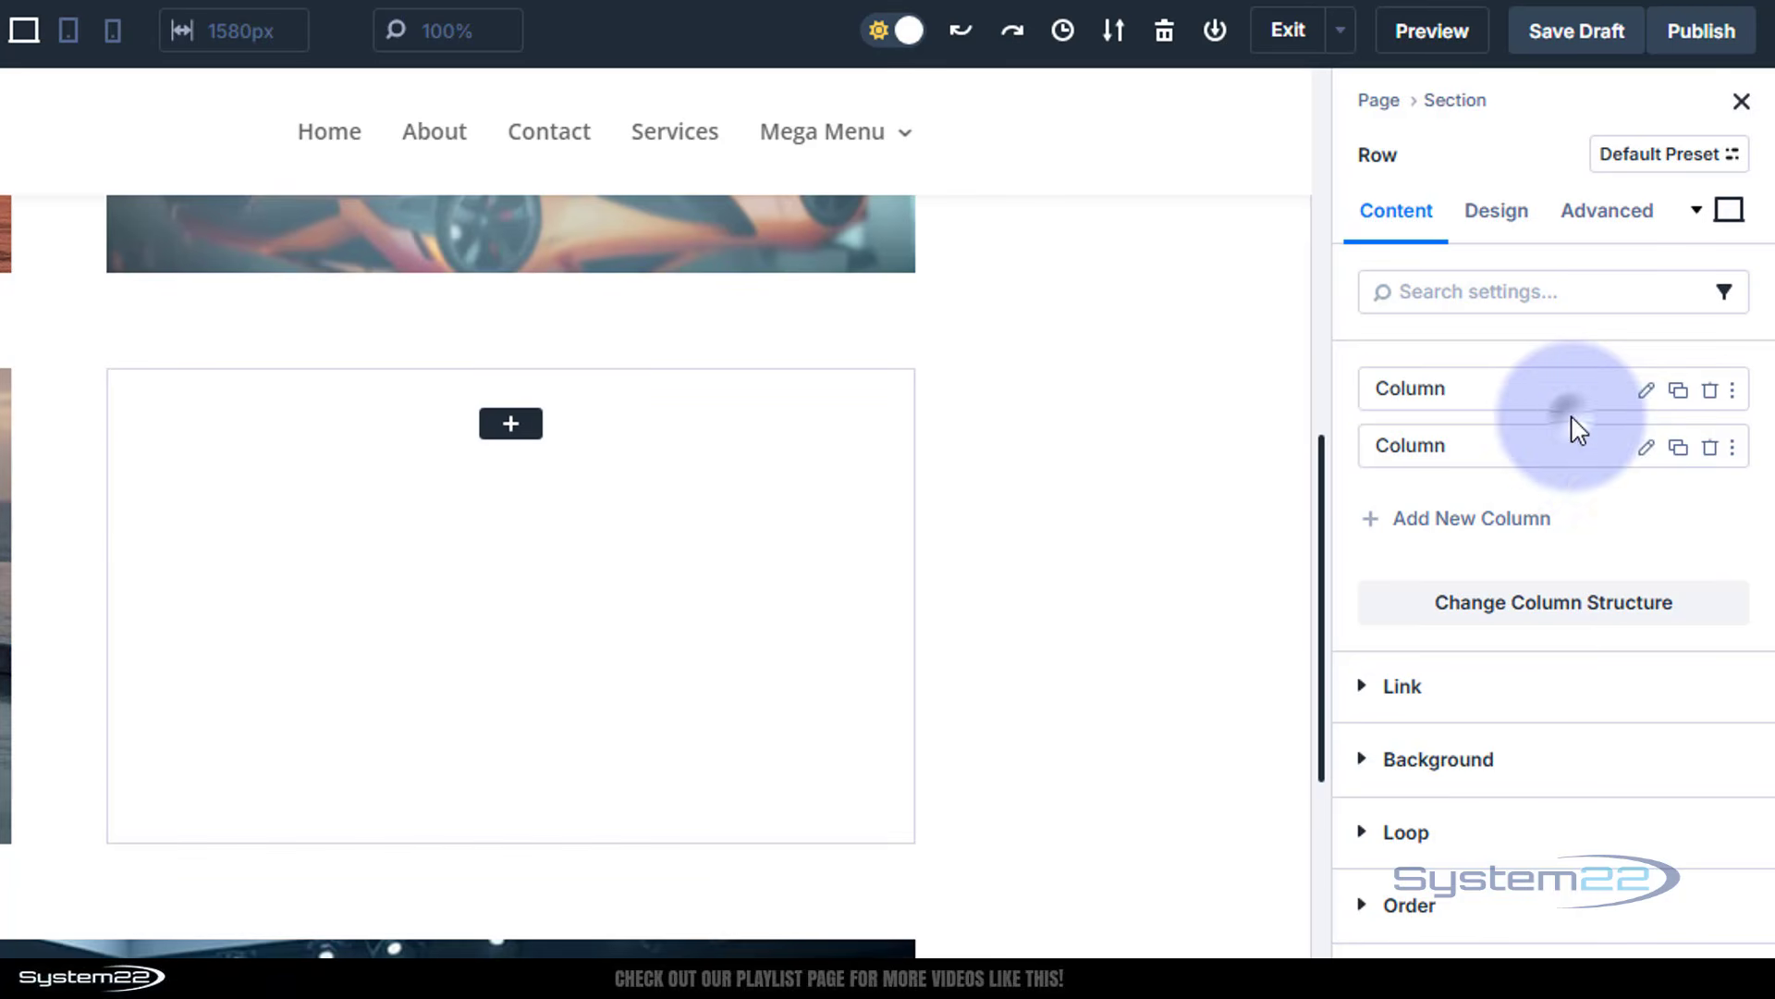
right_click(1517, 460)
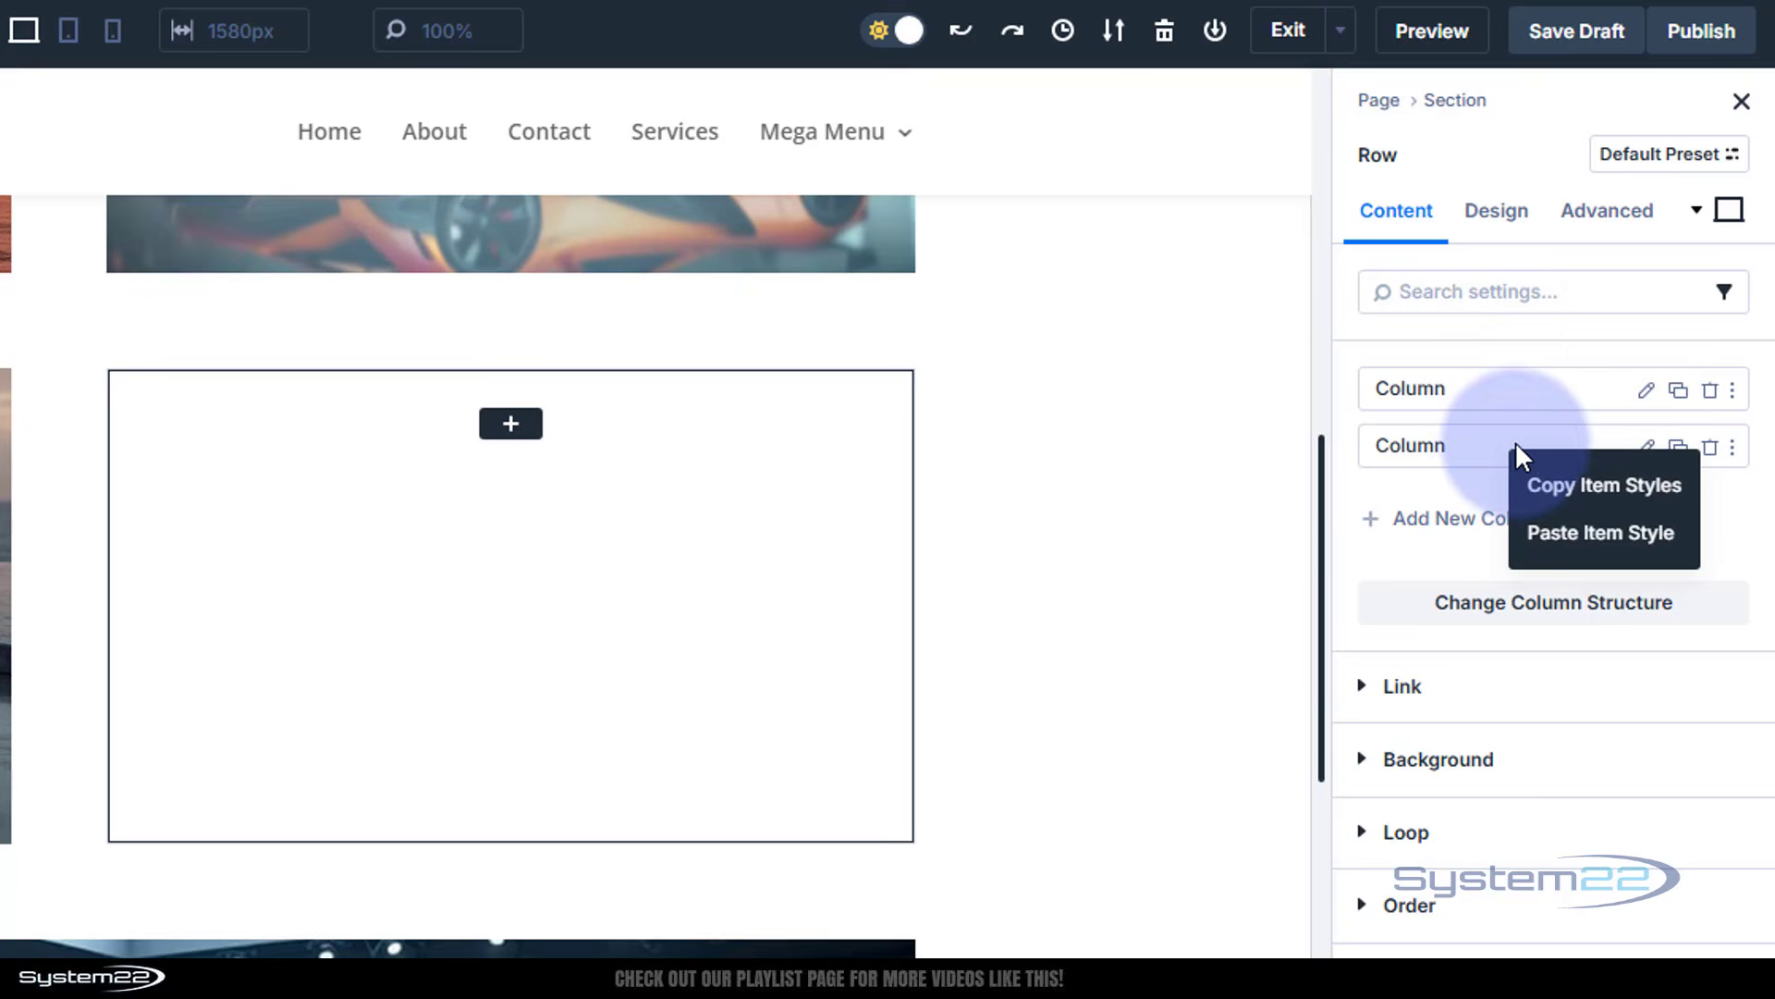
click(1571, 530)
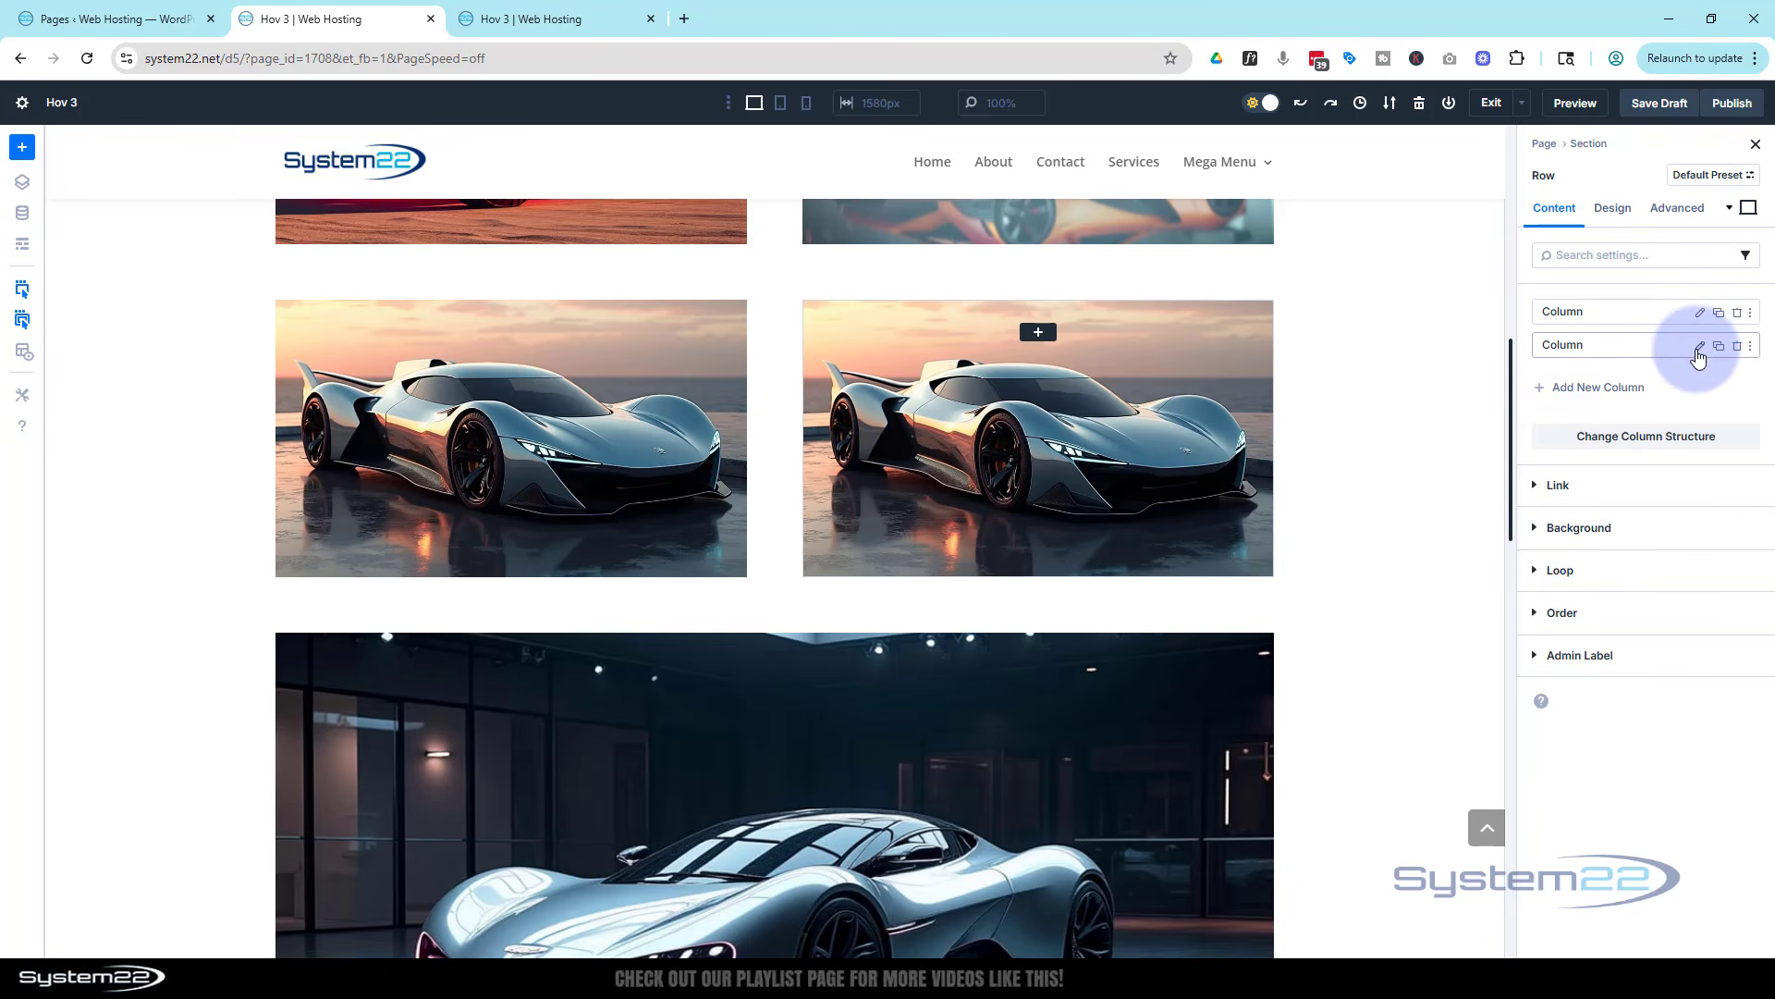
Step: Replace the second column's background image with the blue pickup truck picture from the media library
click(1702, 349)
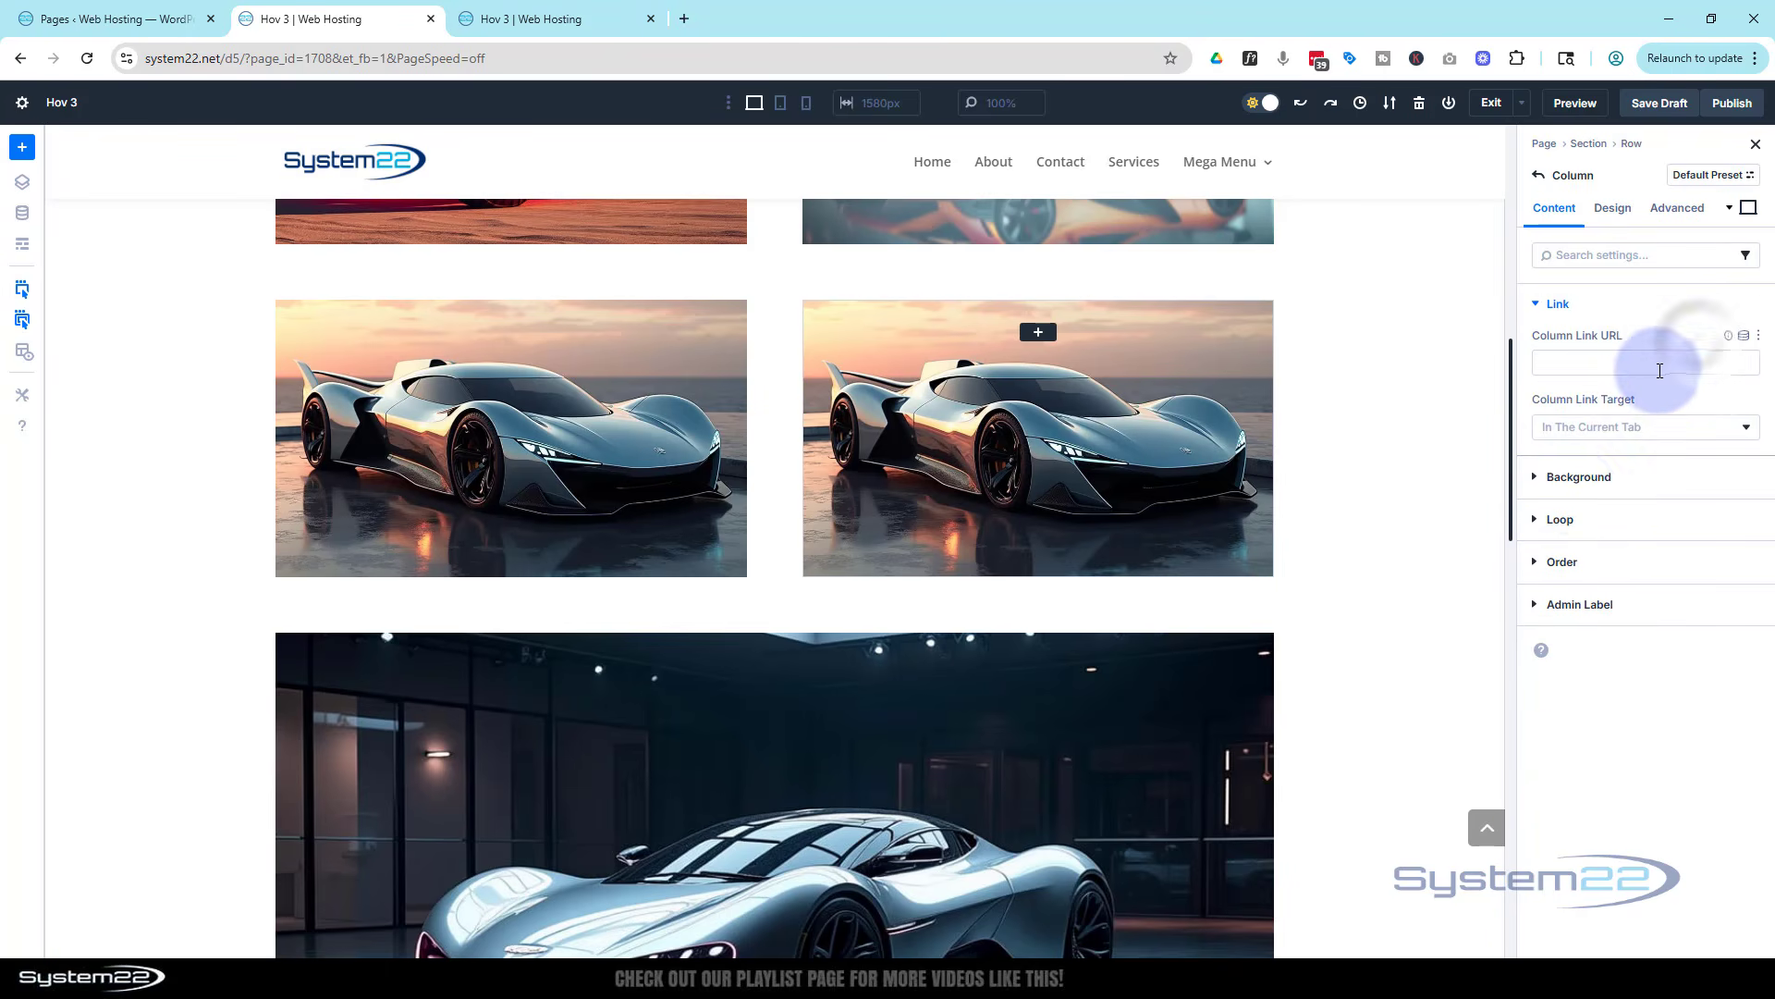
click(1620, 483)
click(1628, 404)
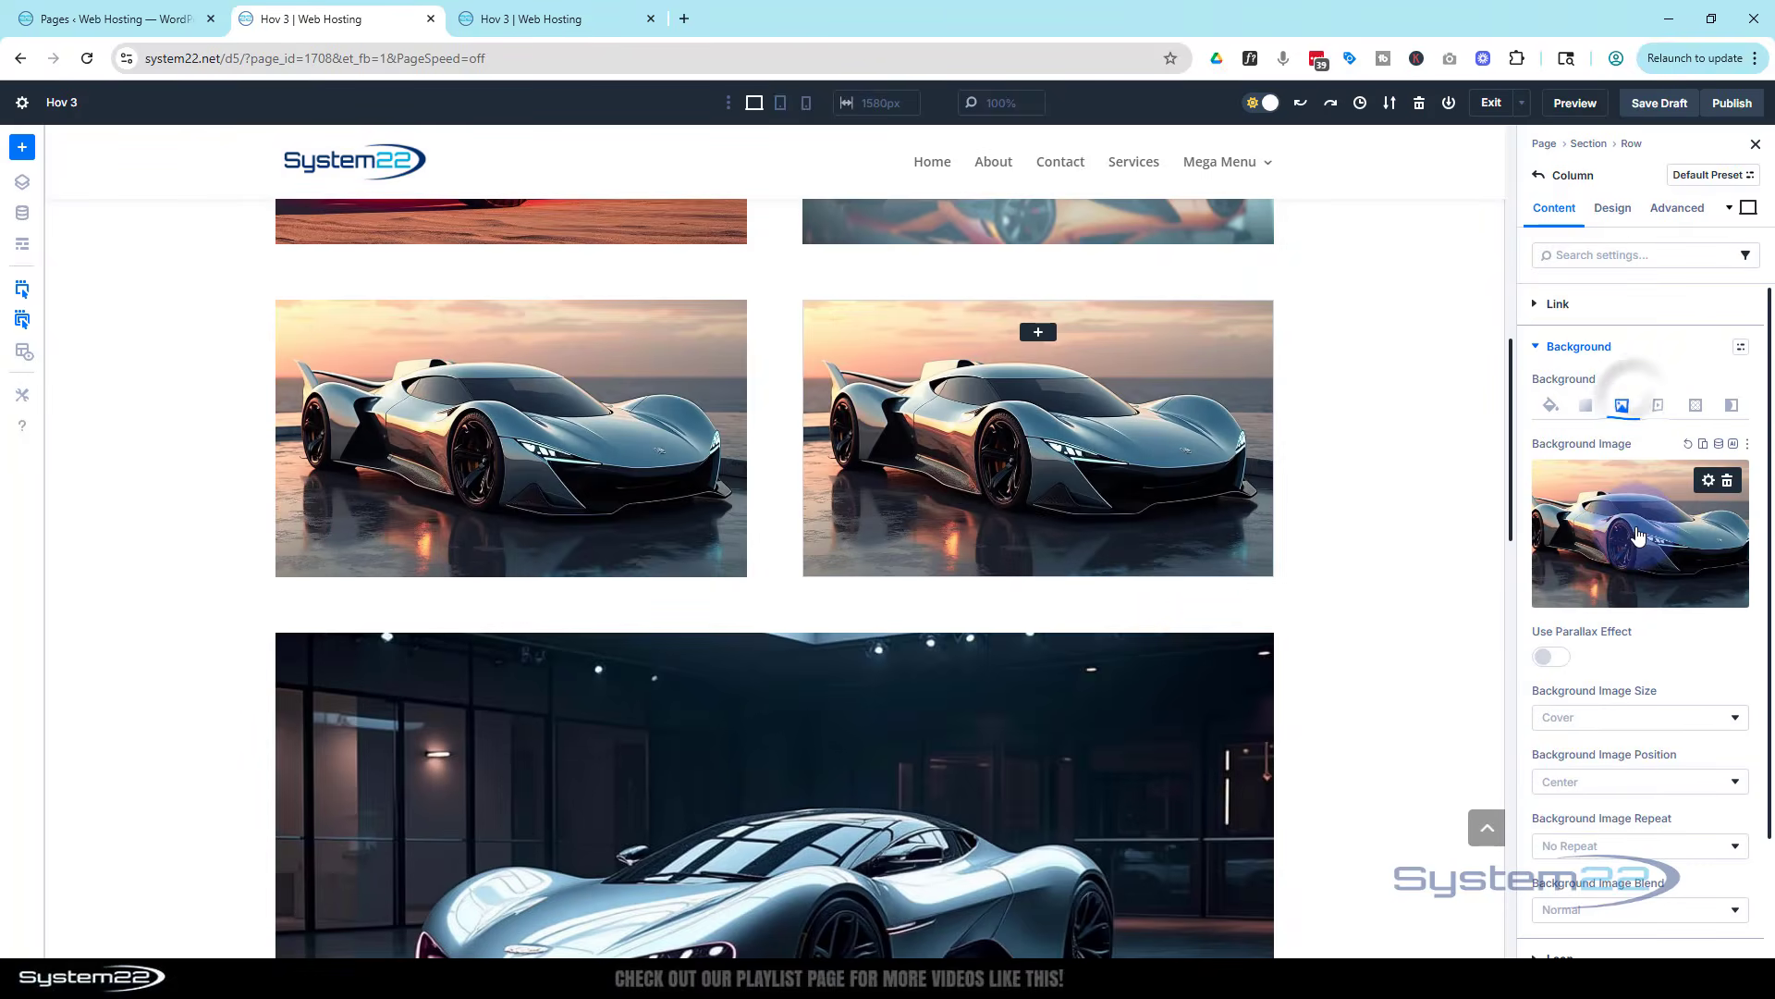
click(1637, 527)
click(582, 331)
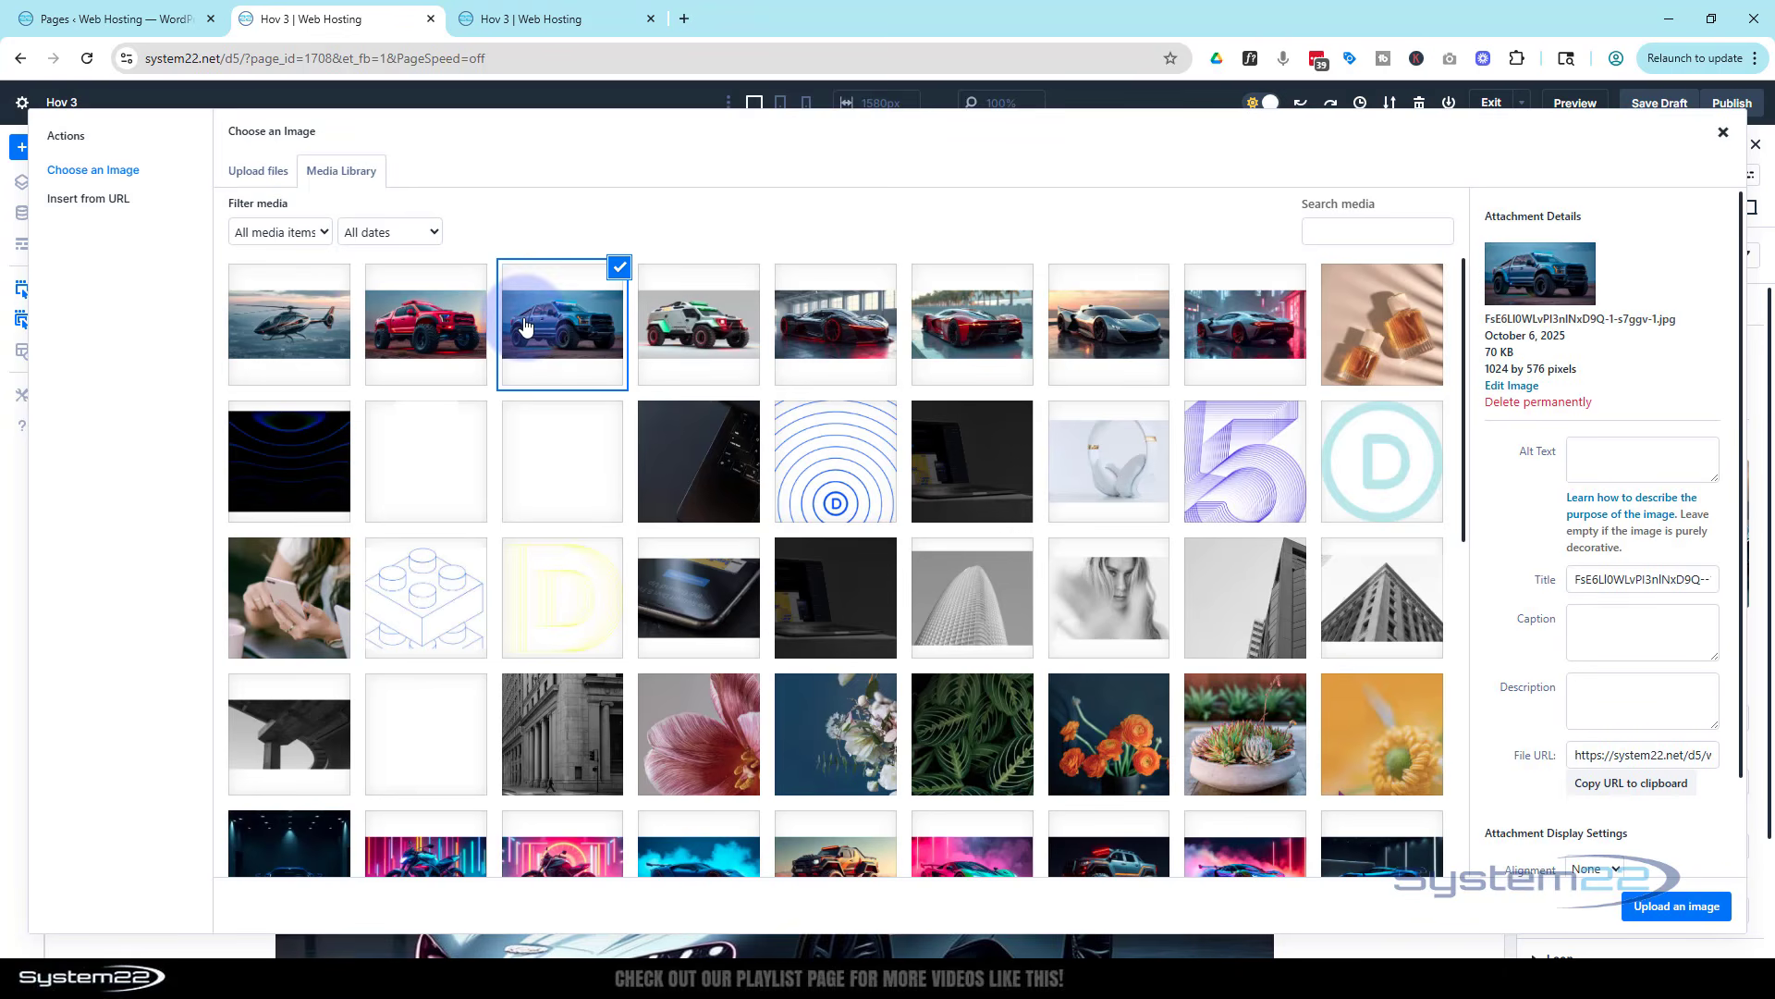
click(1665, 906)
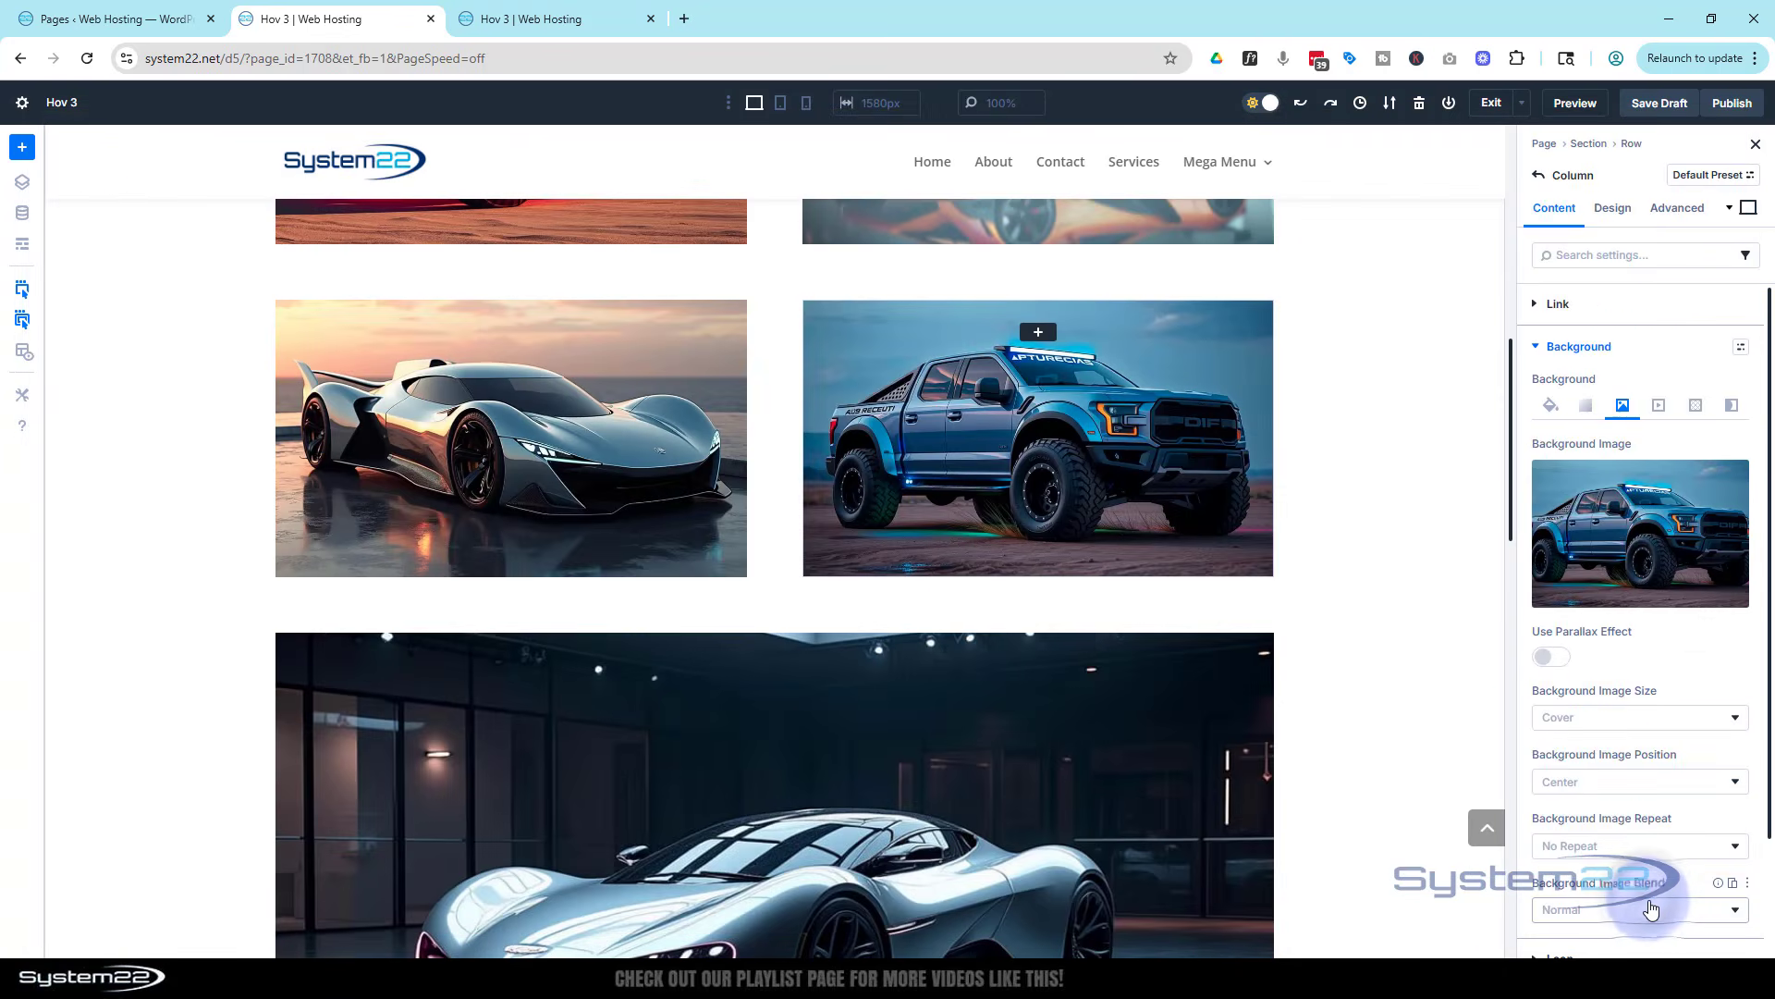
Step: Insert a Call To Action module in the blue truck column and set its button link URL to #
scroll(1412, 668, up, 2)
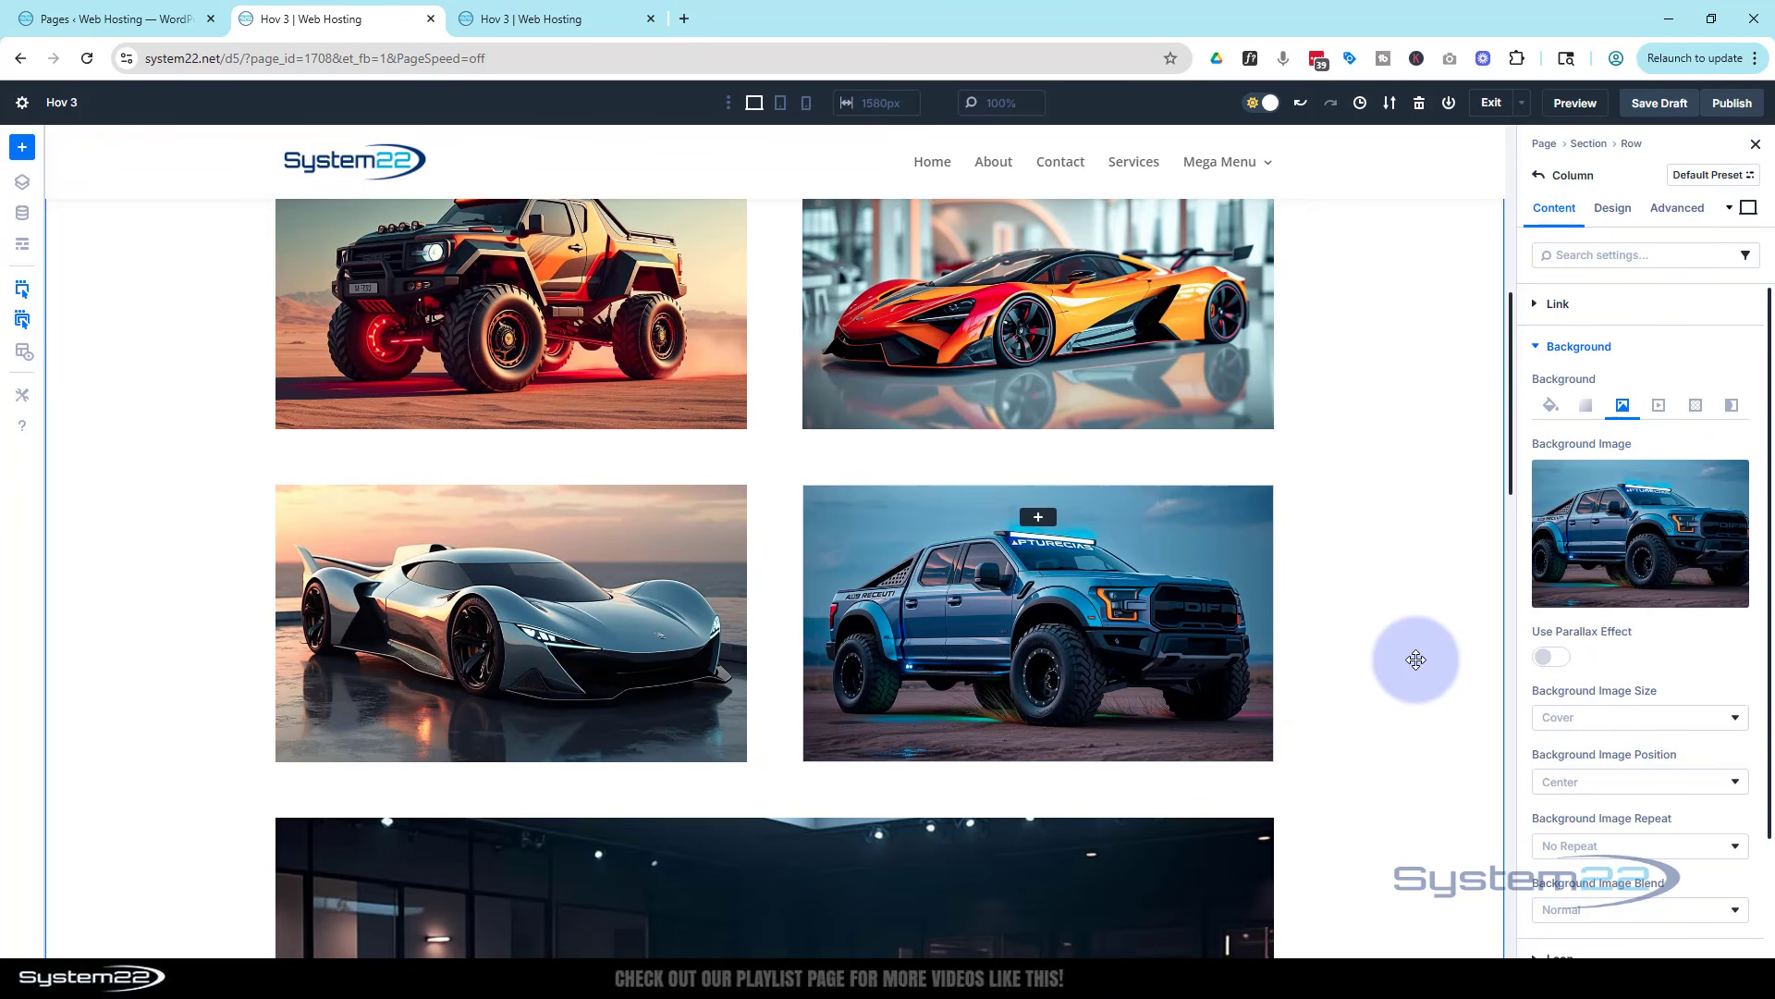
click(1038, 518)
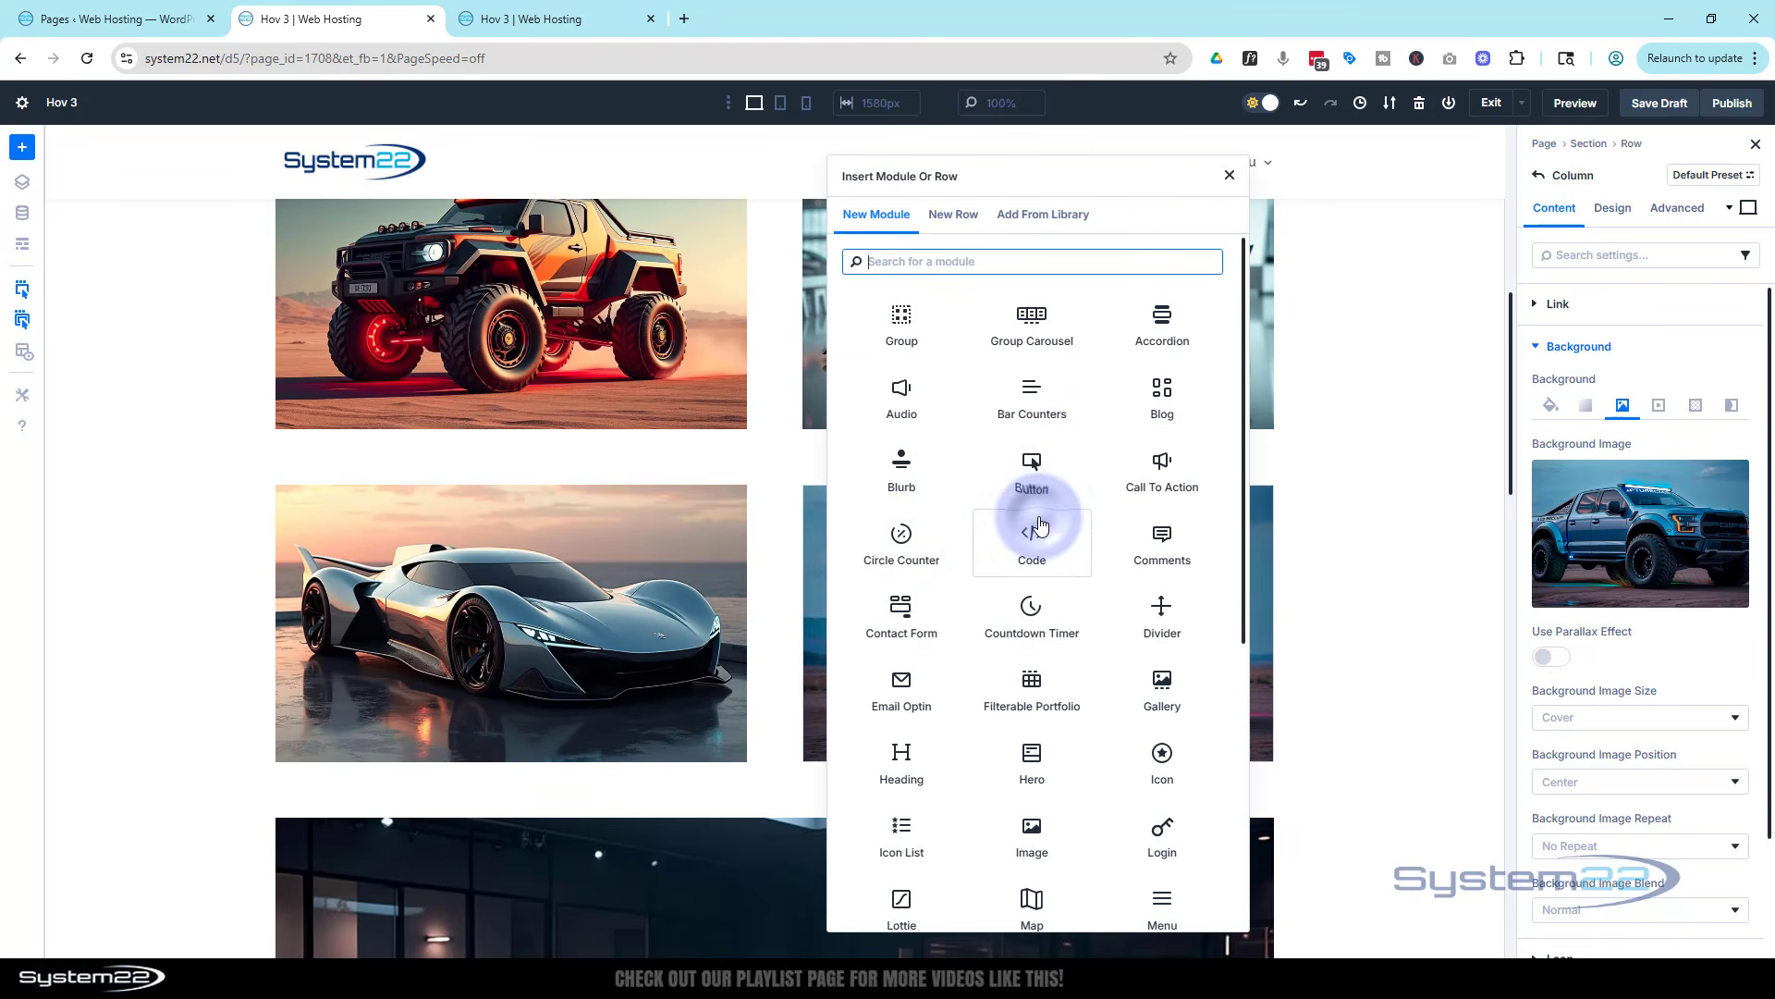
click(1156, 466)
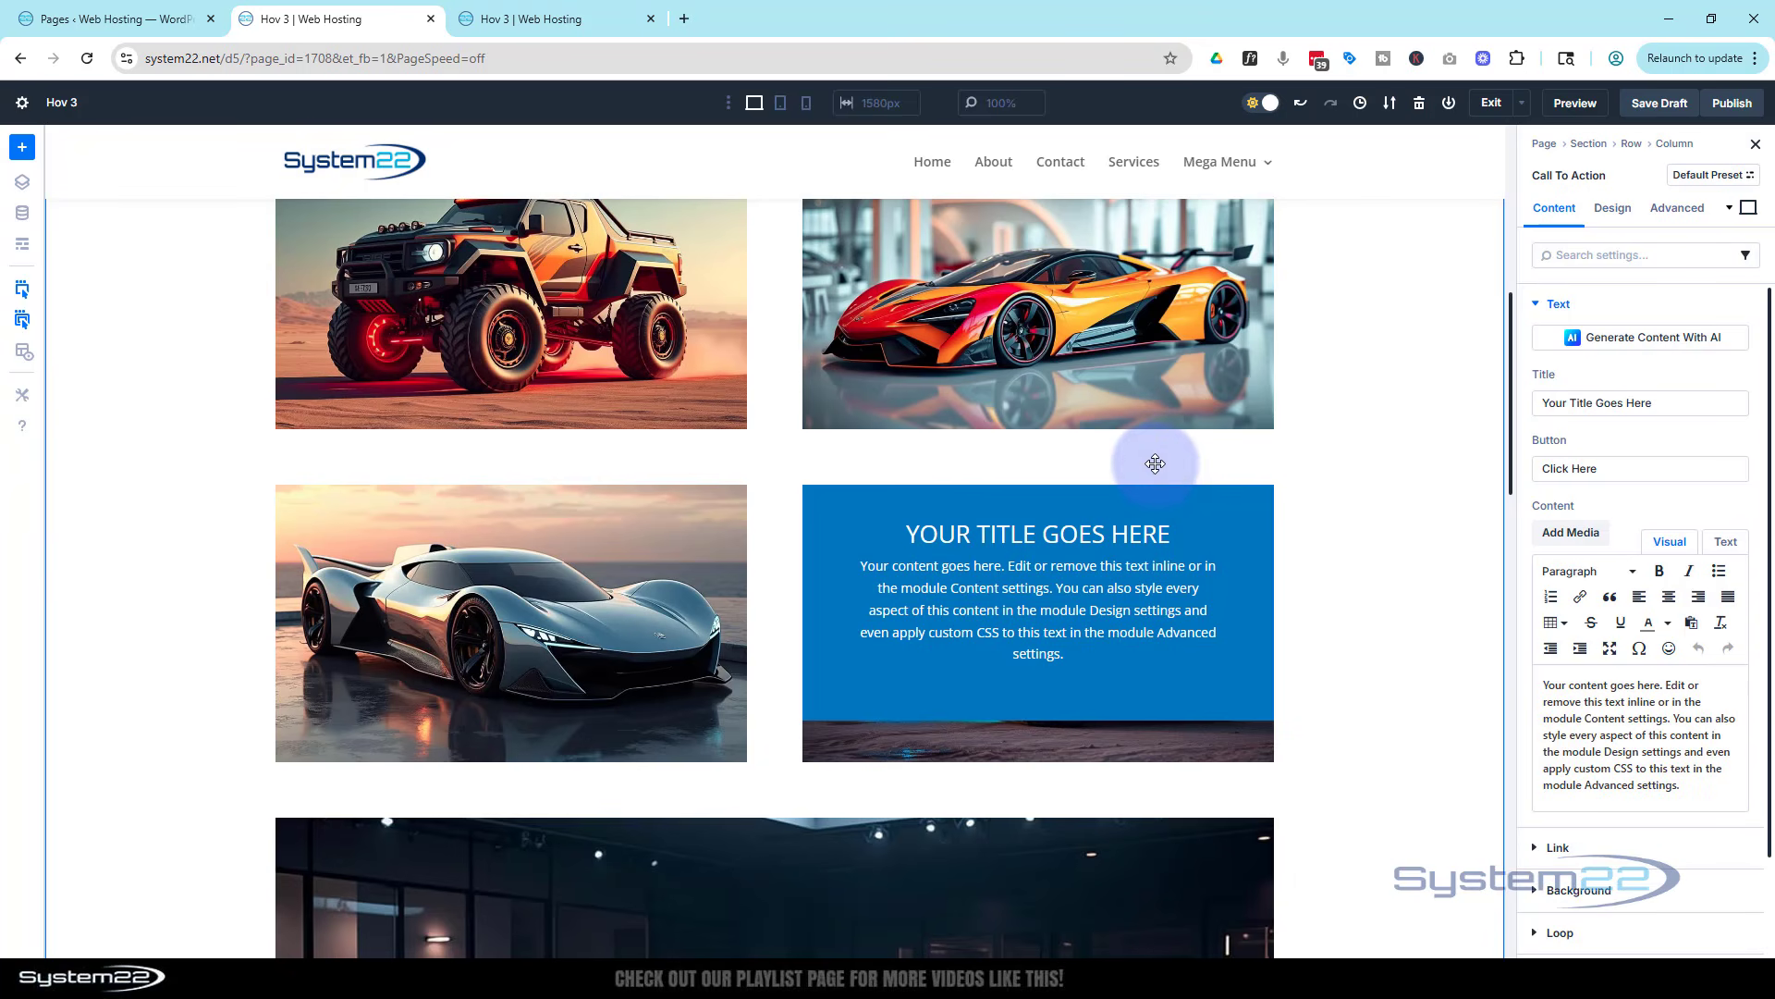
scroll(1581, 817, down, 2)
click(1541, 730)
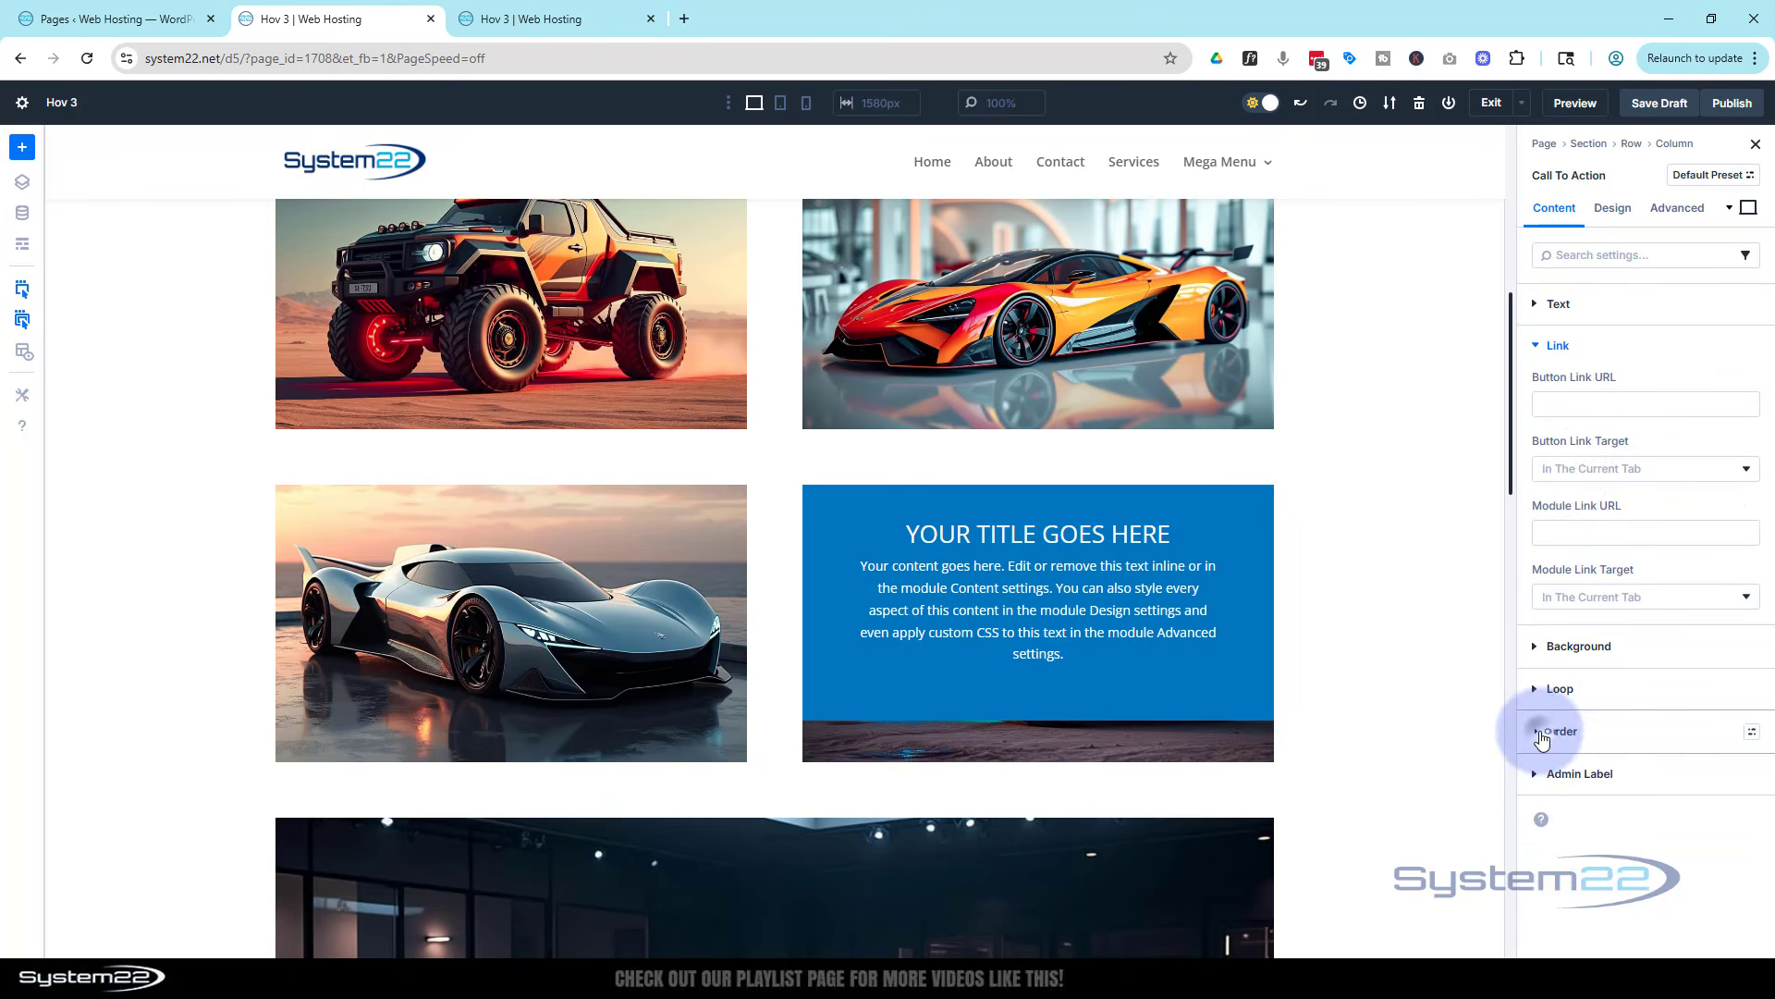
click(1563, 404)
text(#)
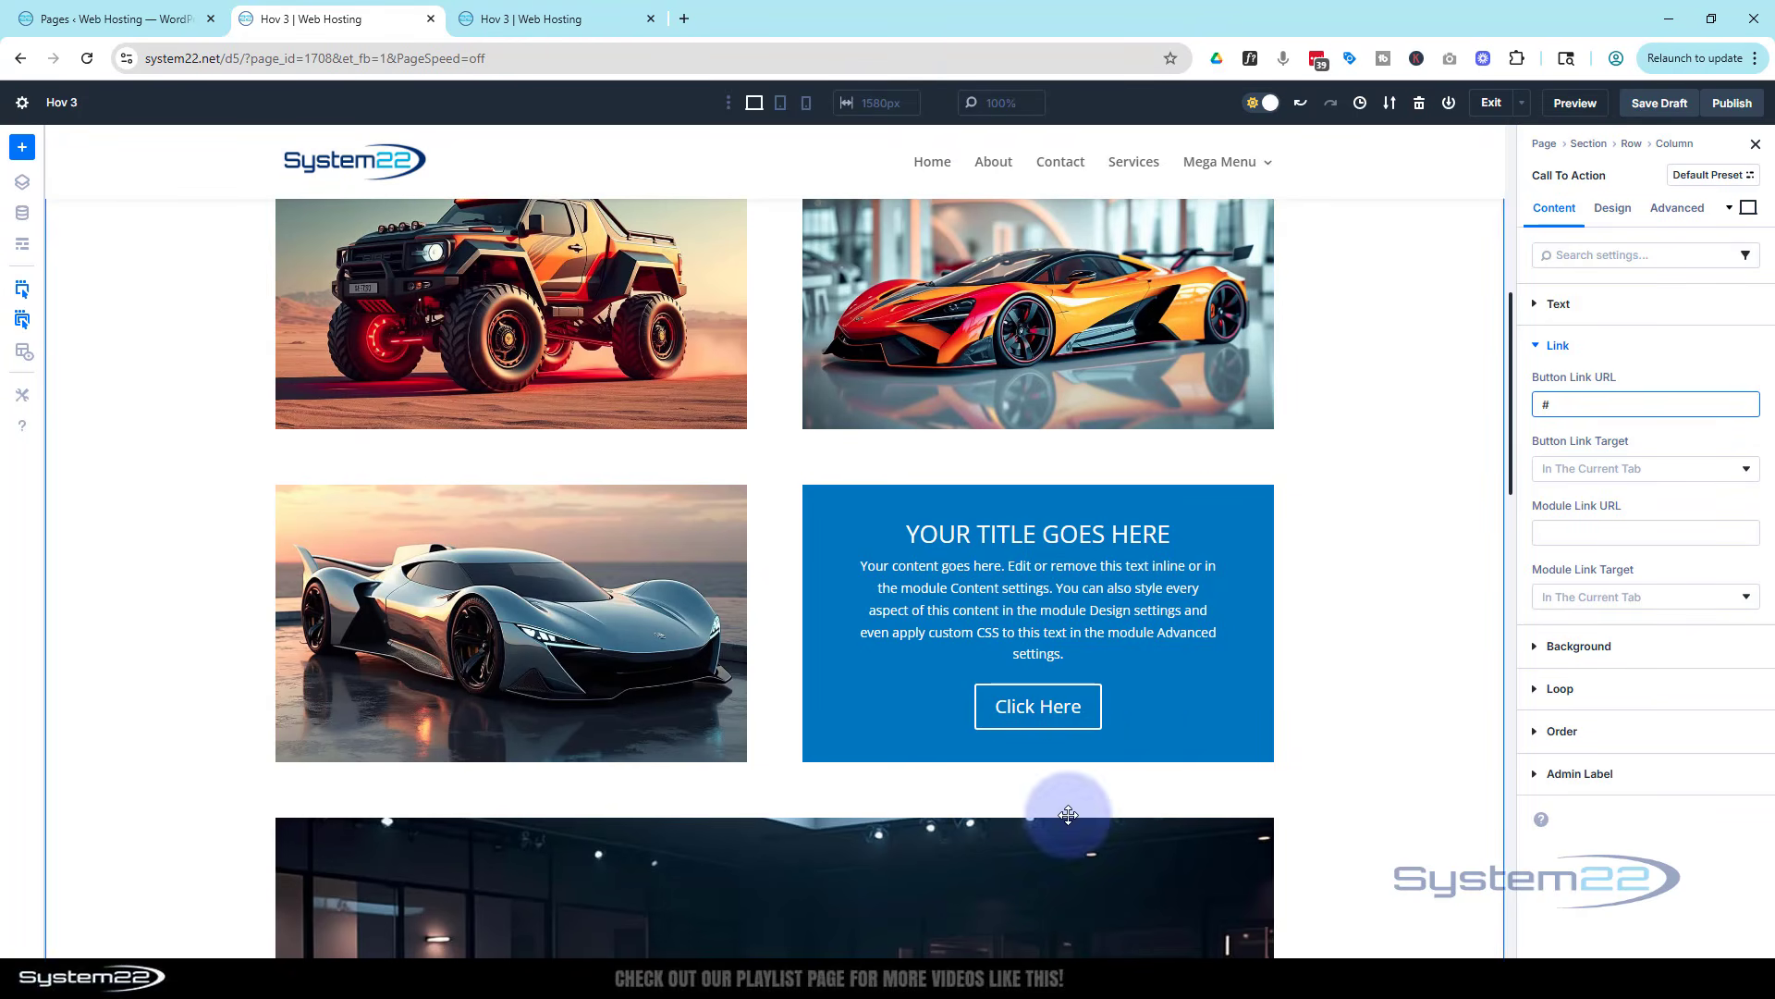
Step: Check the new Call To Action module's fit in the tablet and phone views, and return to the desktop view
click(781, 106)
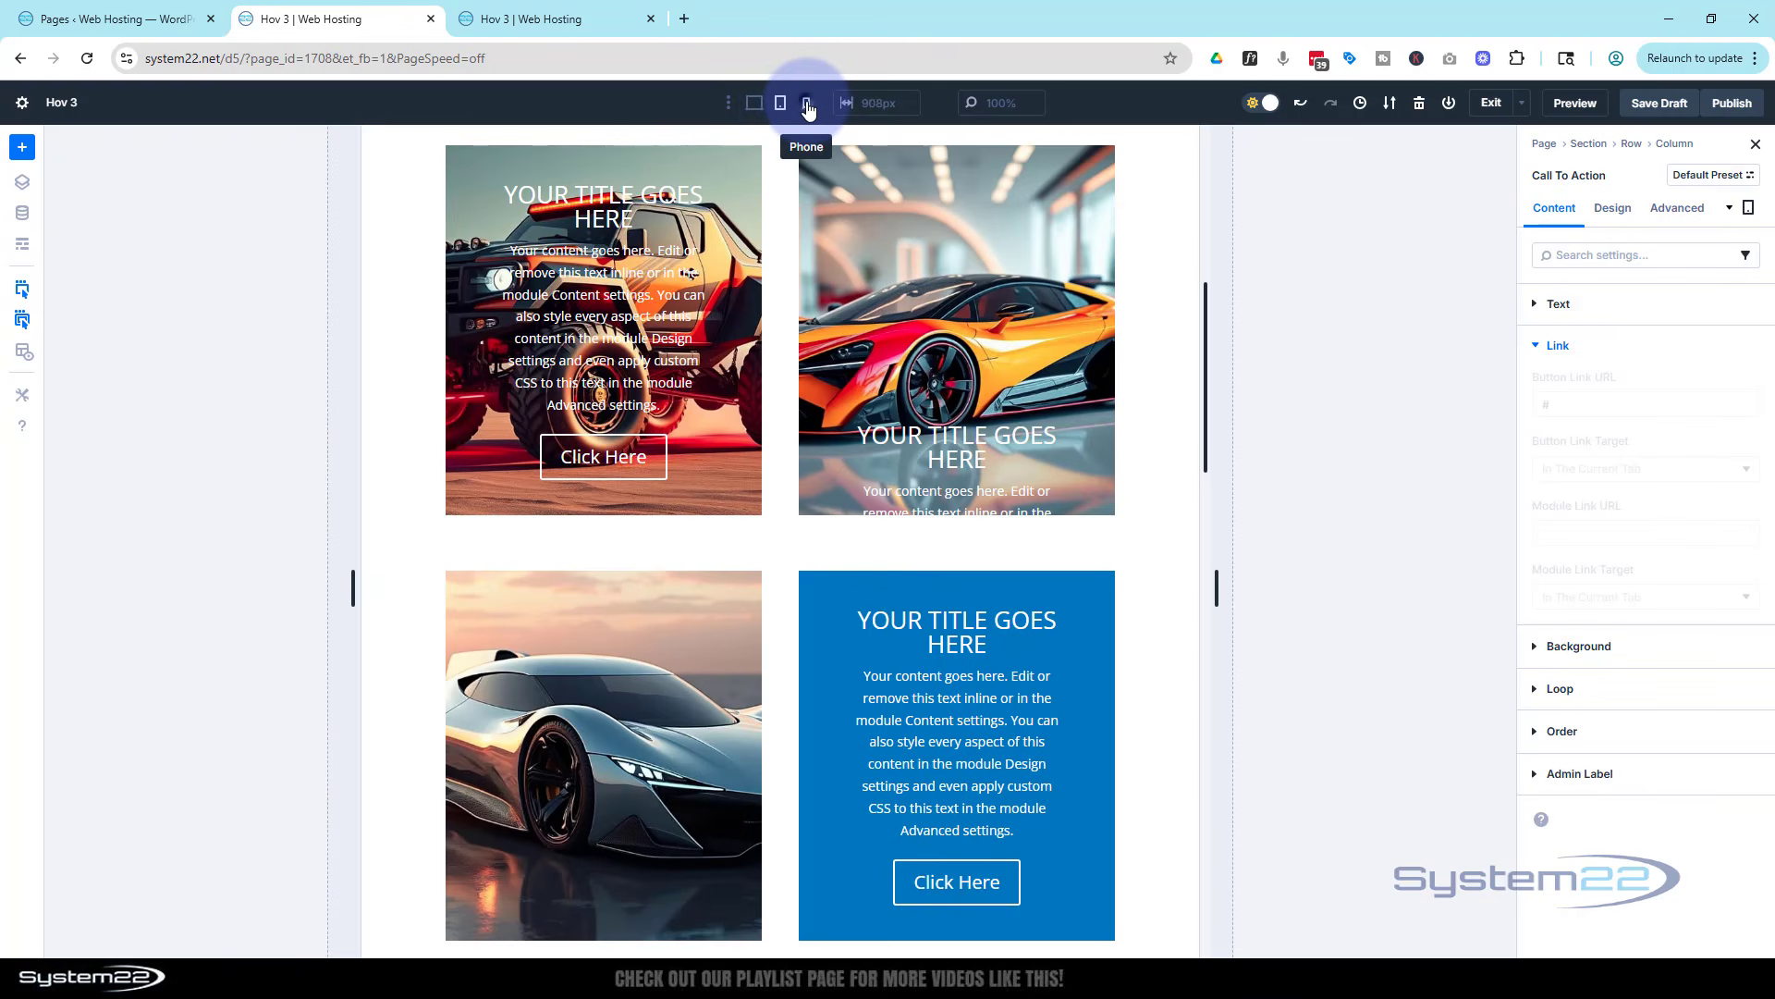
click(808, 104)
scroll(832, 343, down, 7)
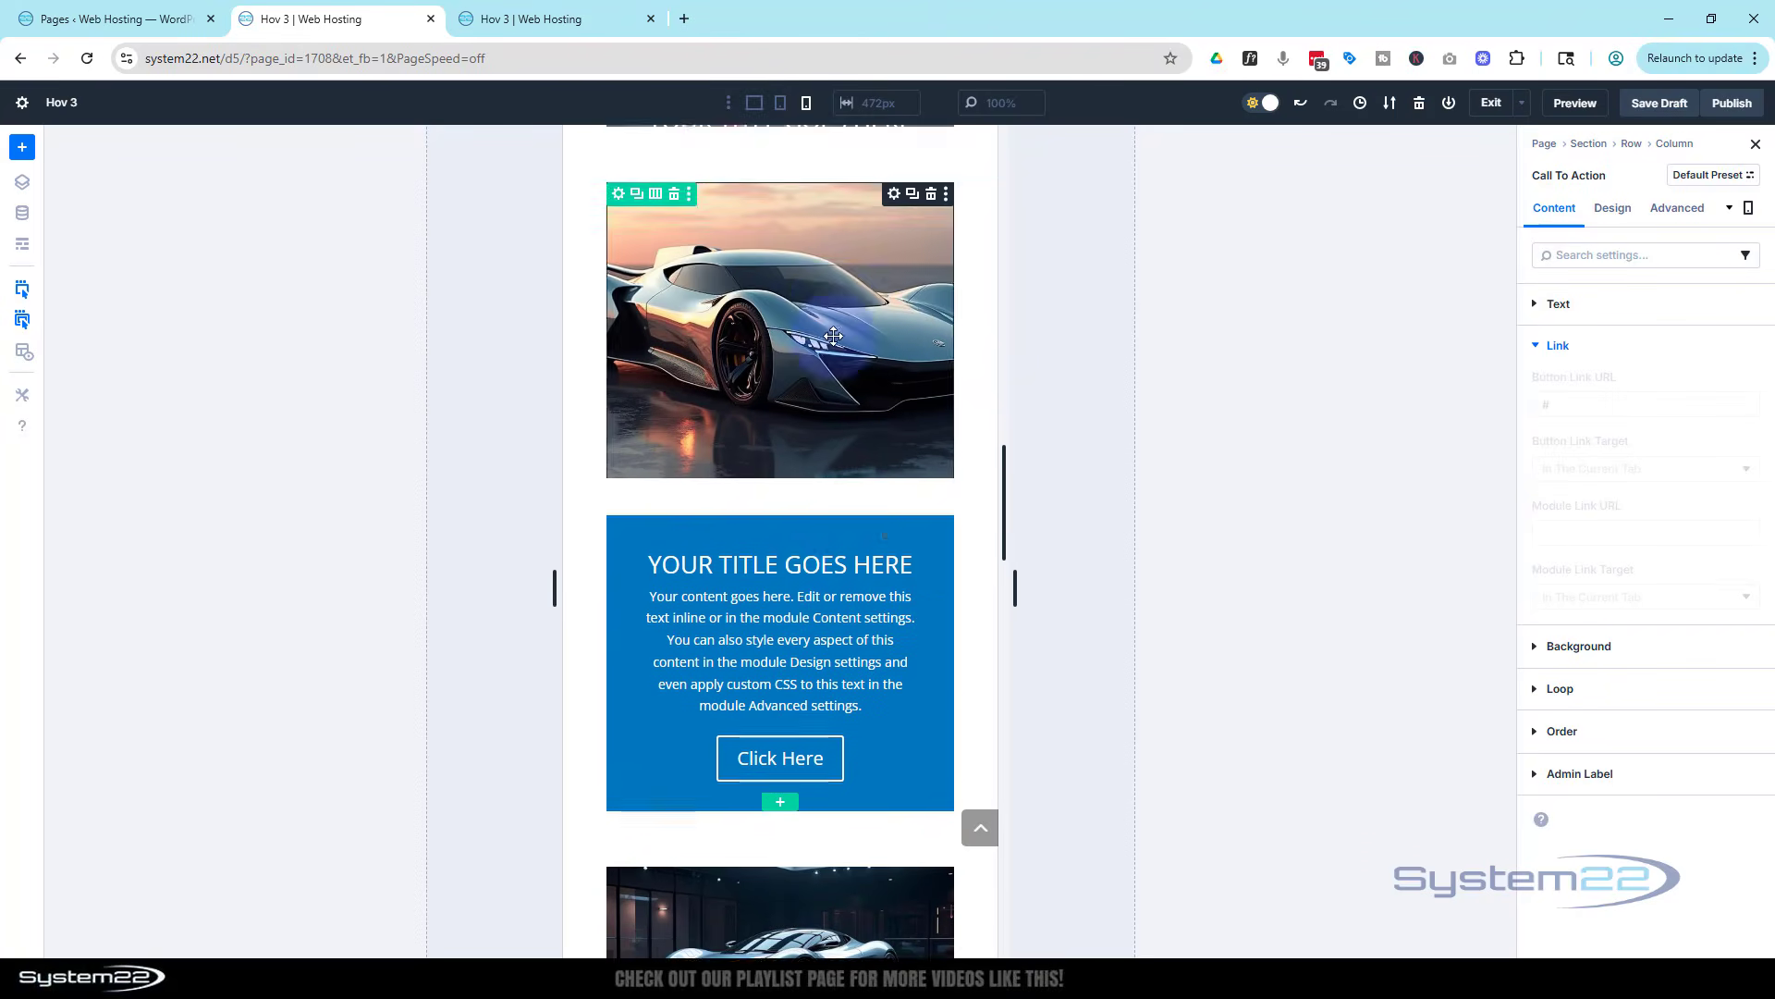
scroll(834, 336, down, 2)
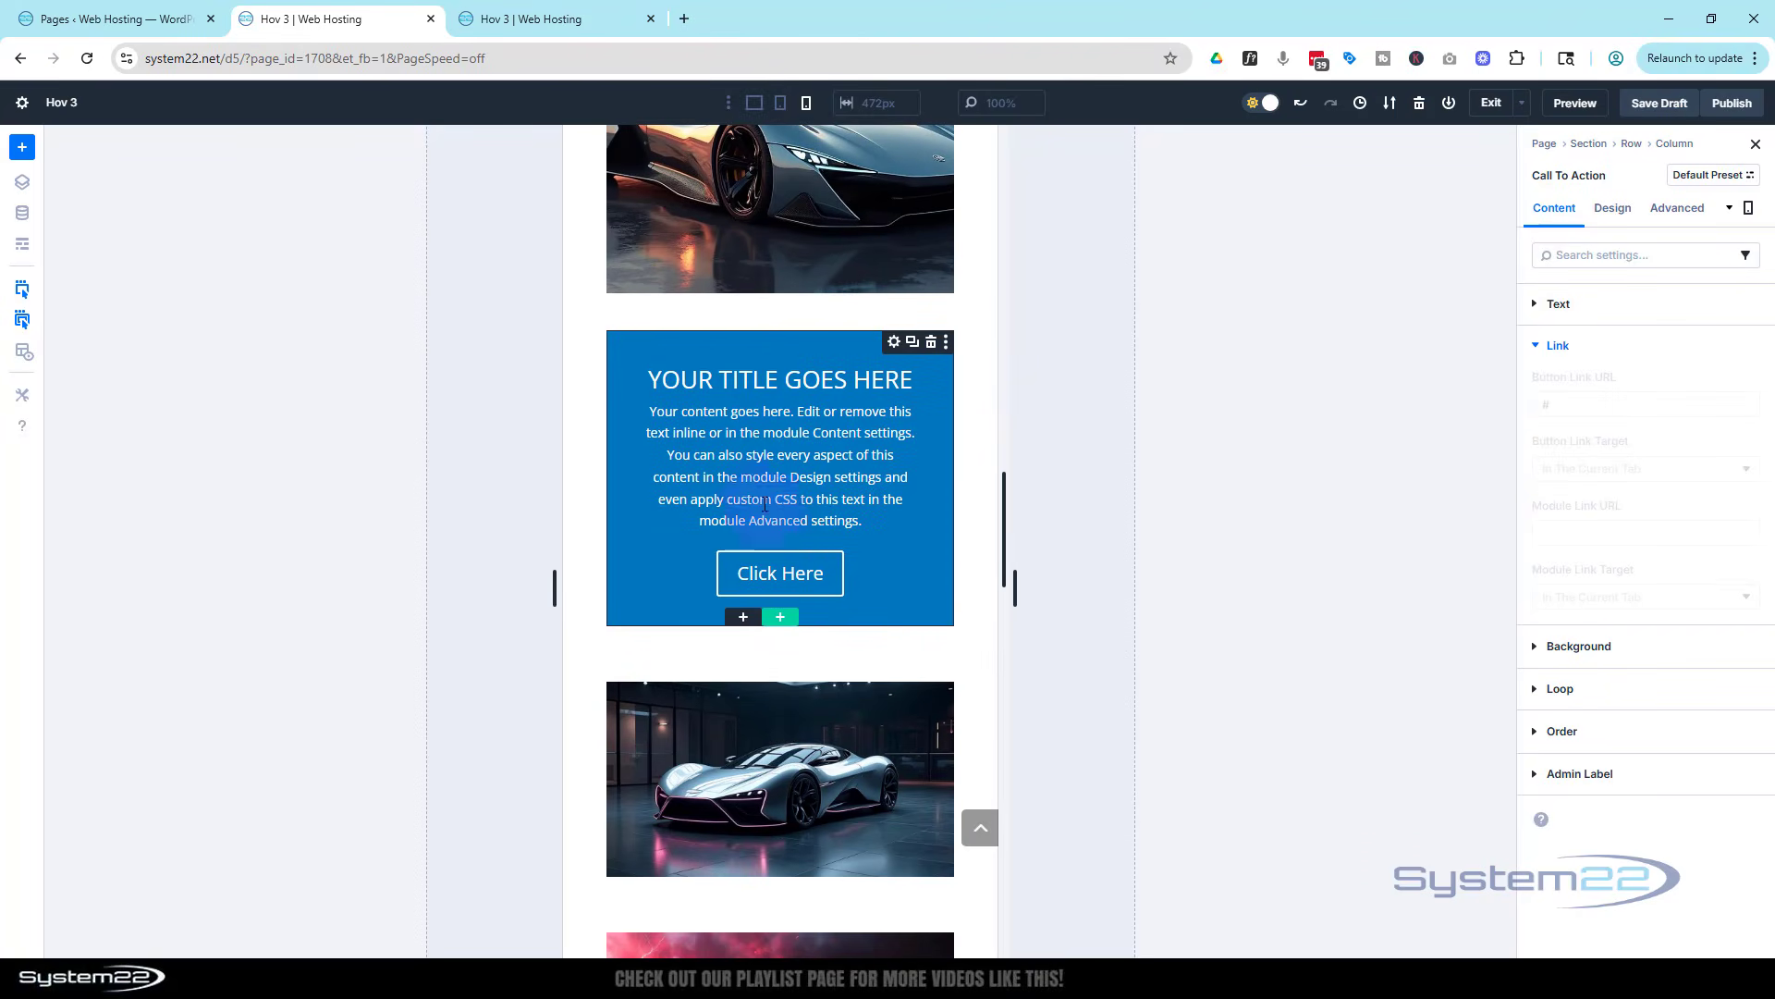
click(753, 104)
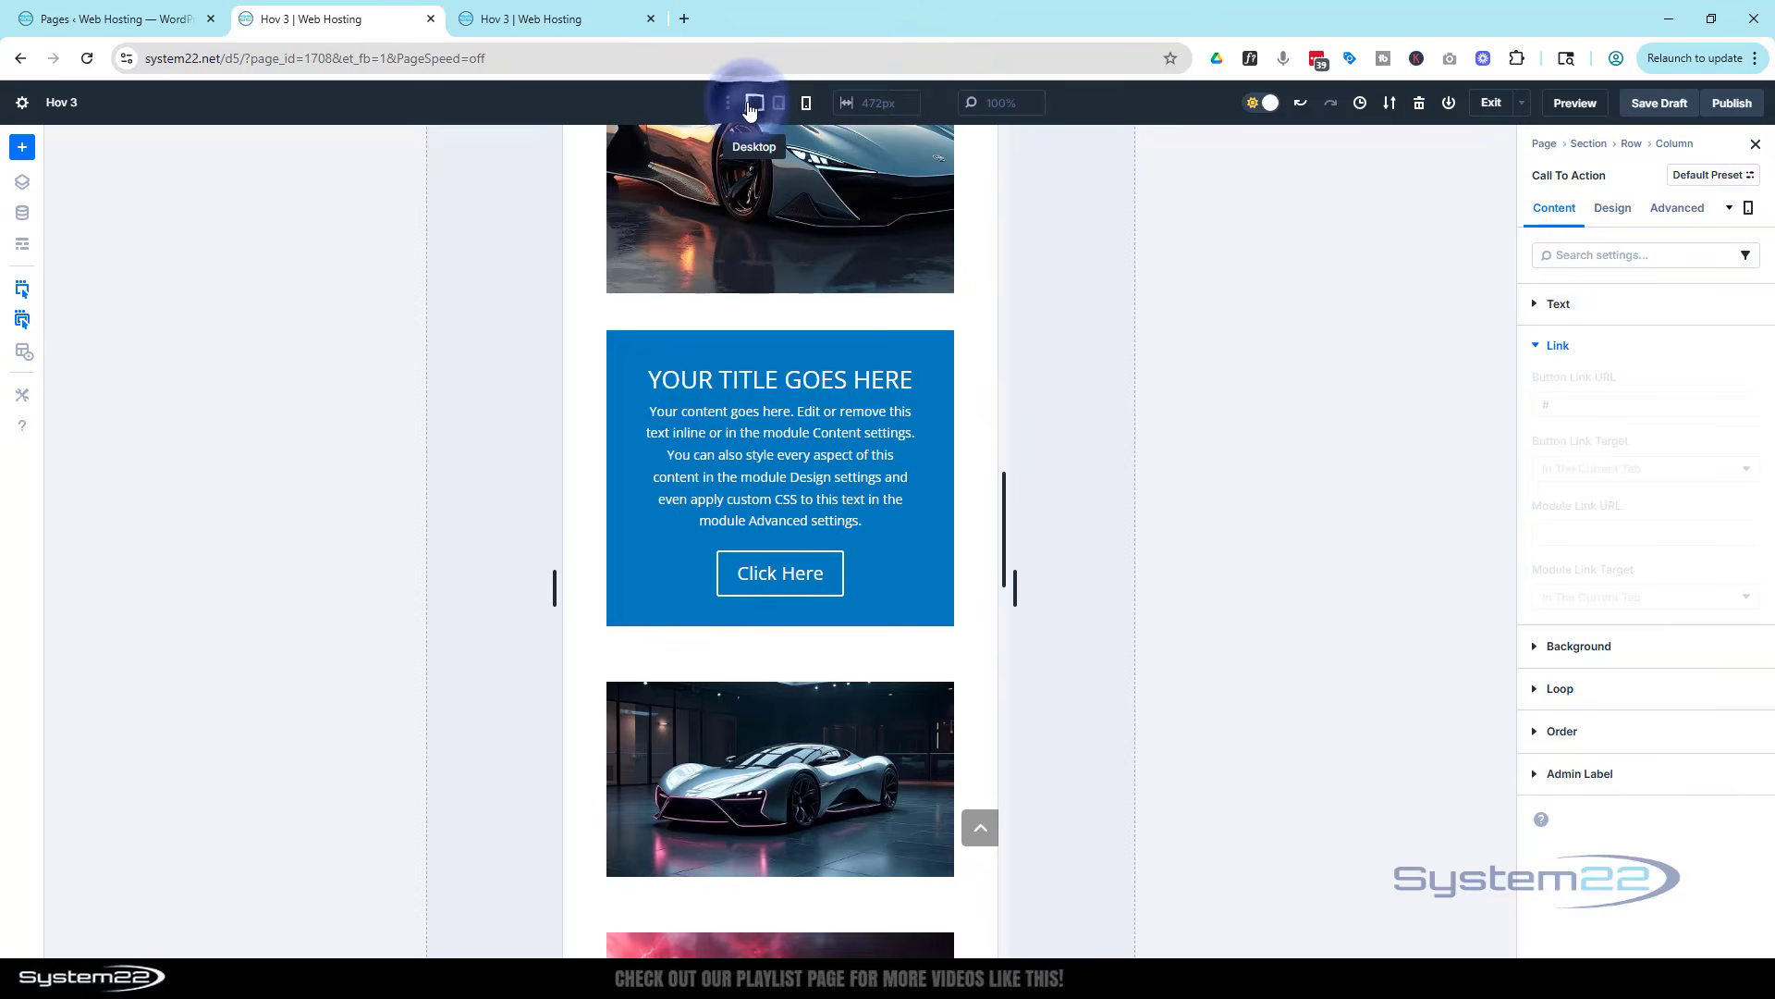
scroll(889, 496, up, 10)
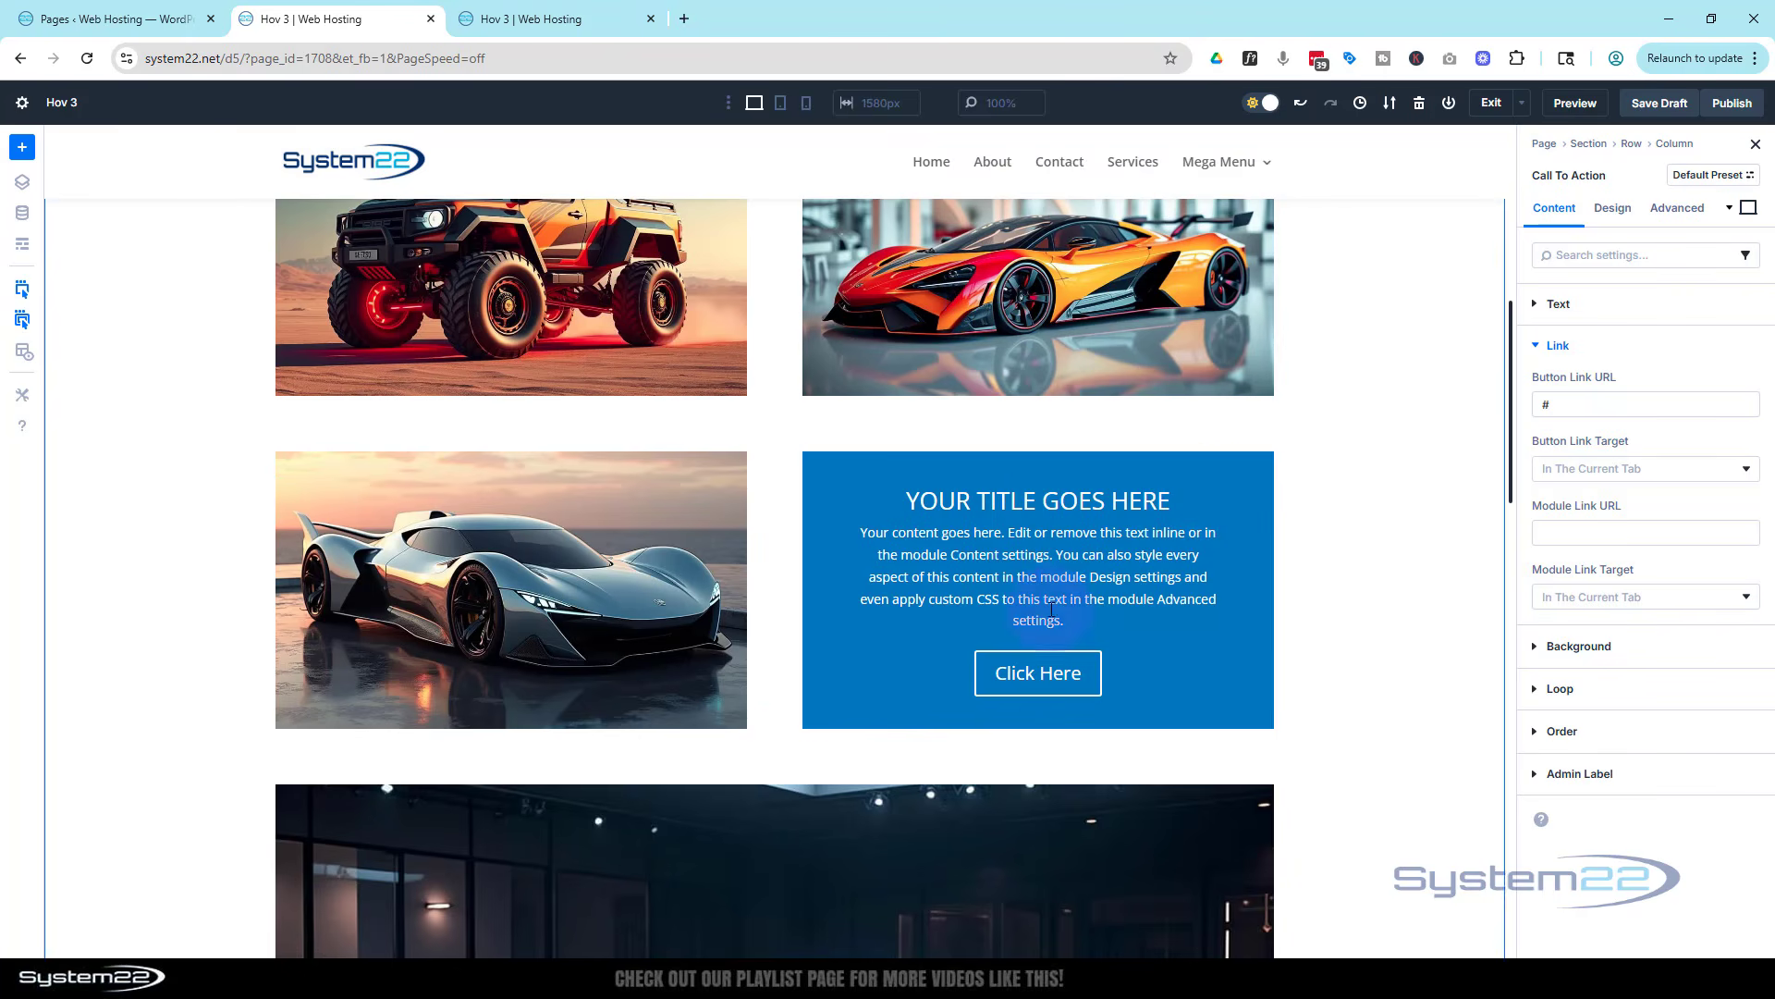
Step: Set the new Call To Action module's bottom padding to 340 px for desktop
click(1033, 453)
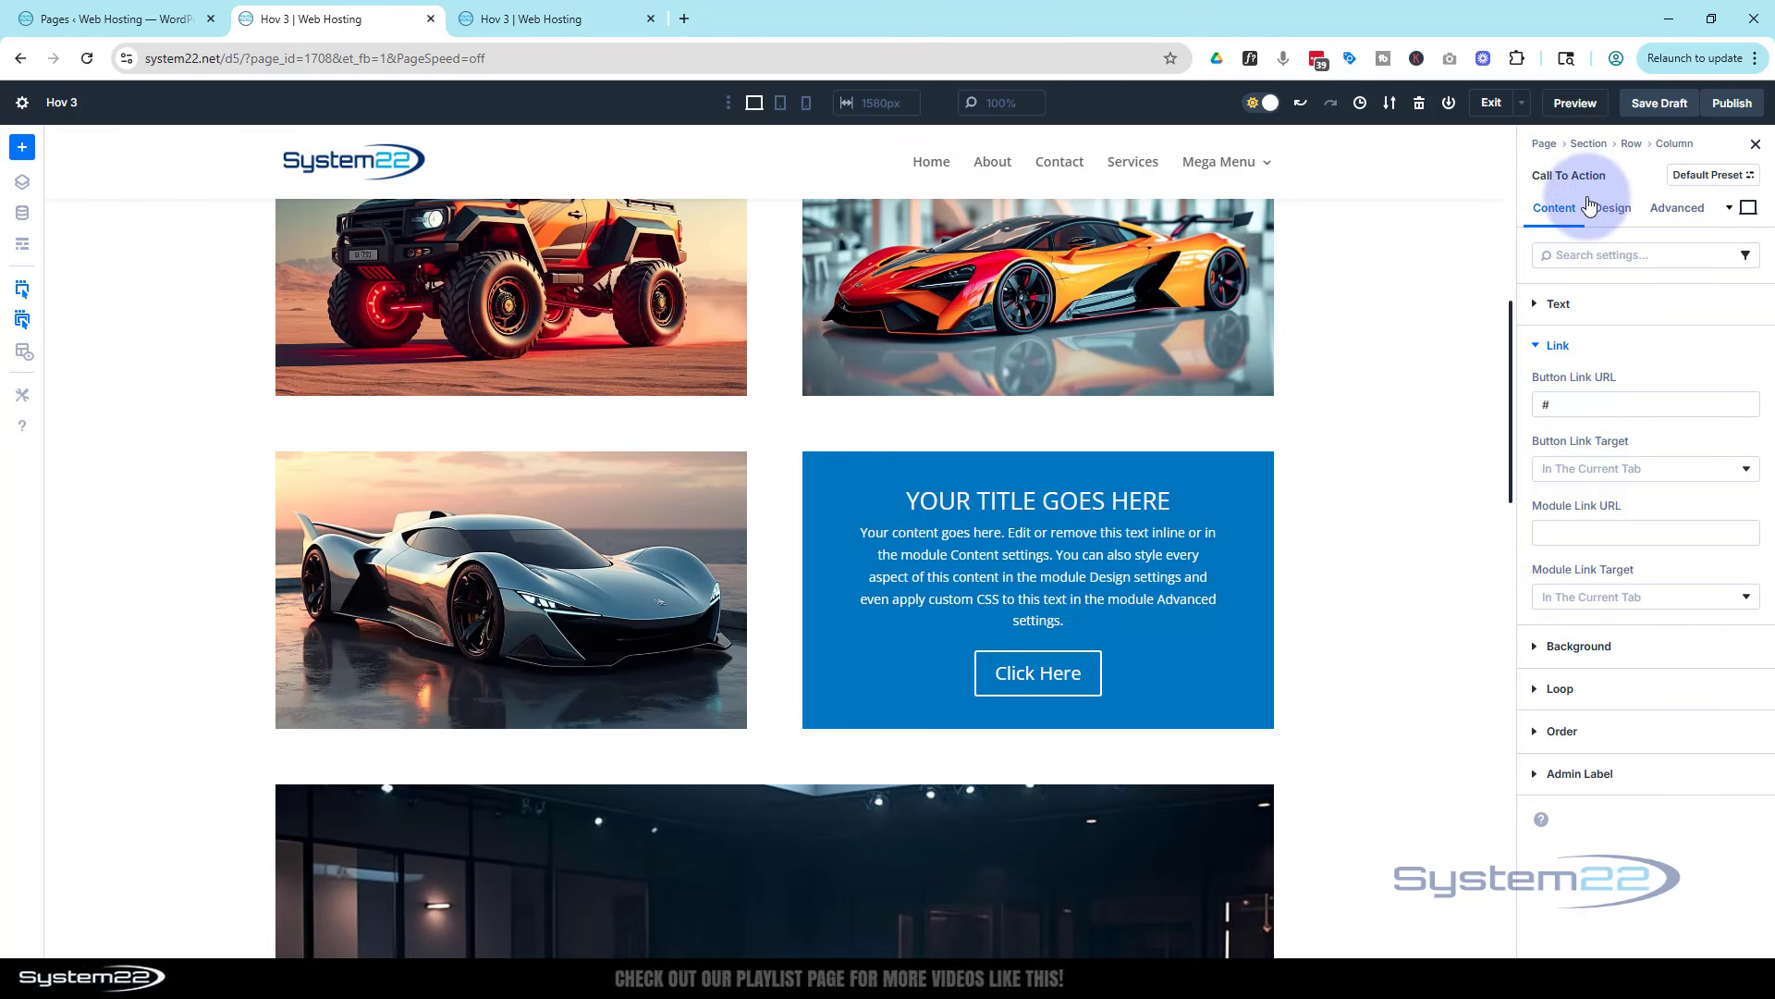
click(1625, 211)
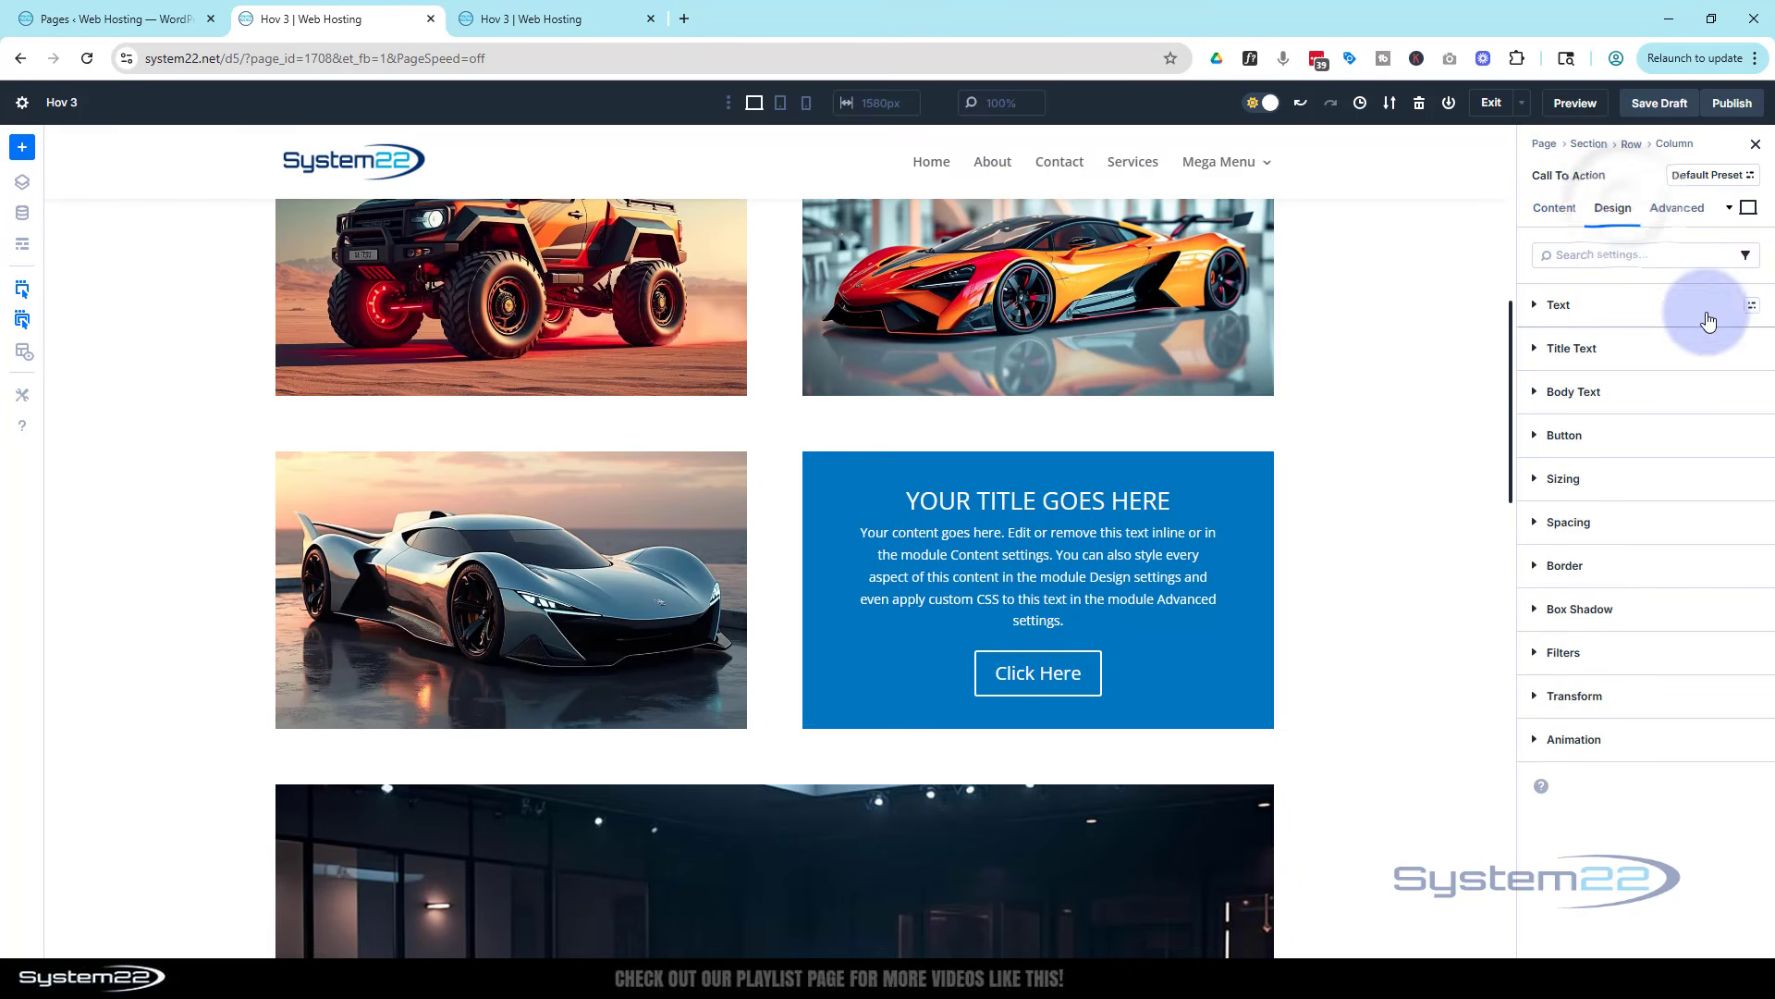
click(1559, 525)
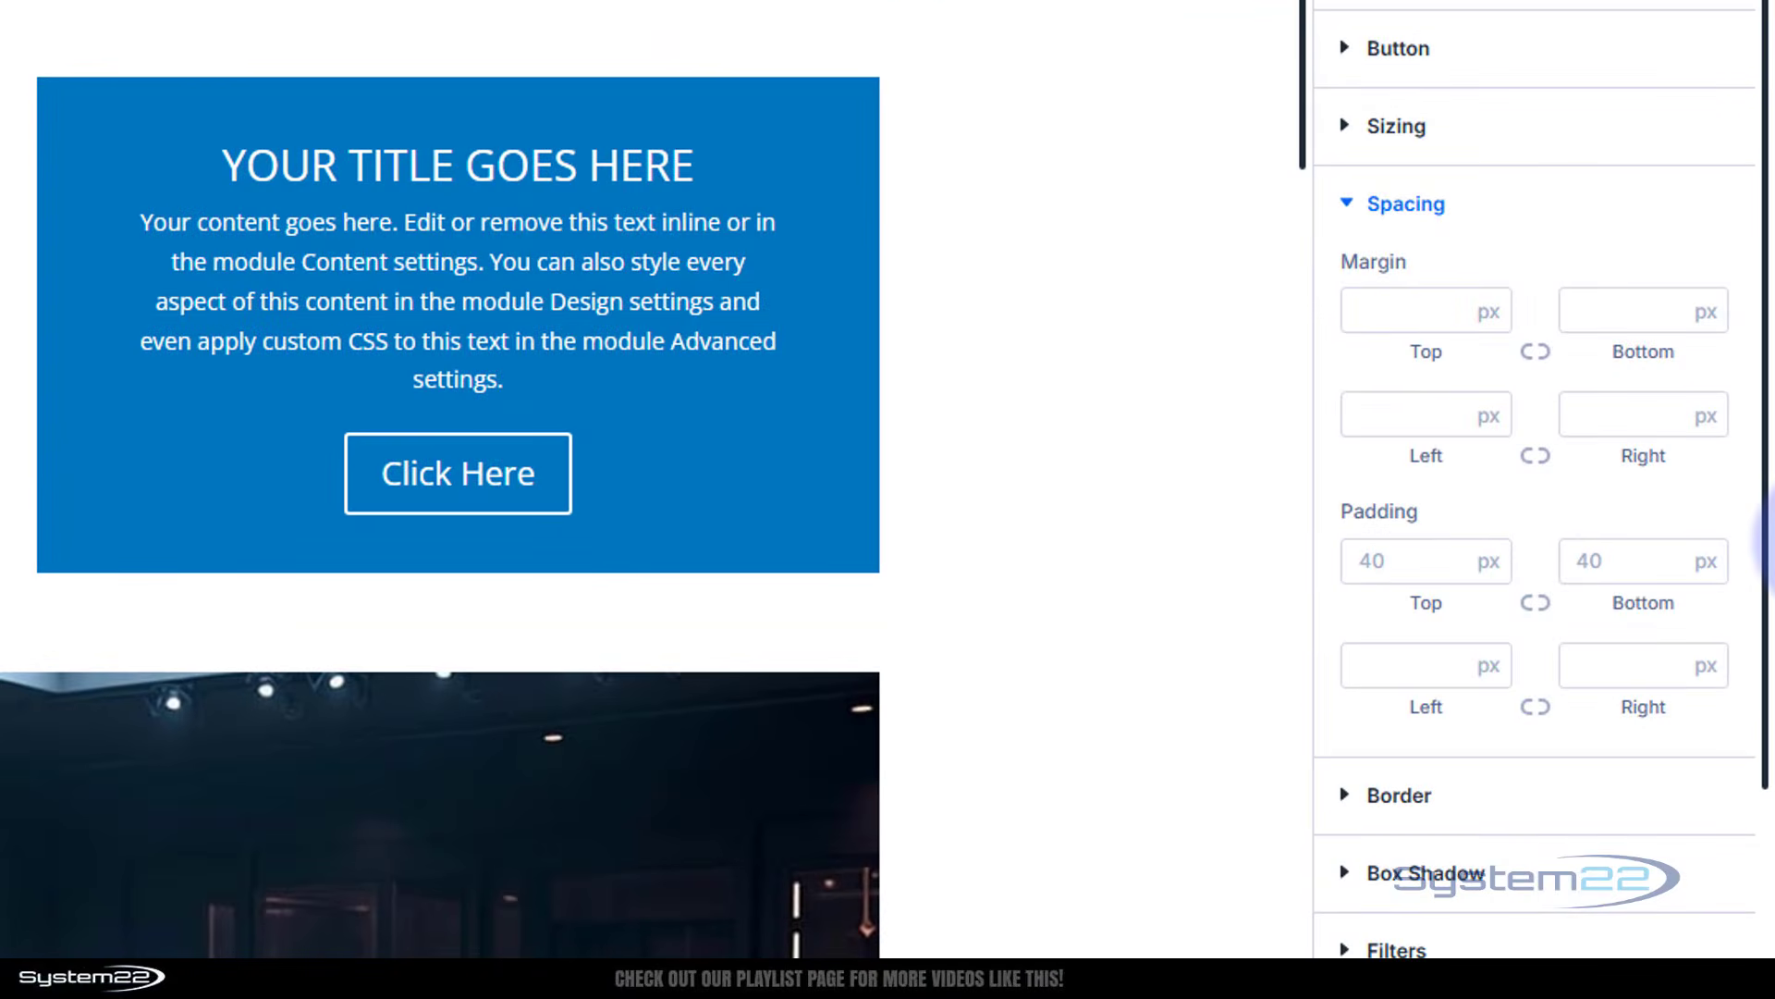
click(1585, 555)
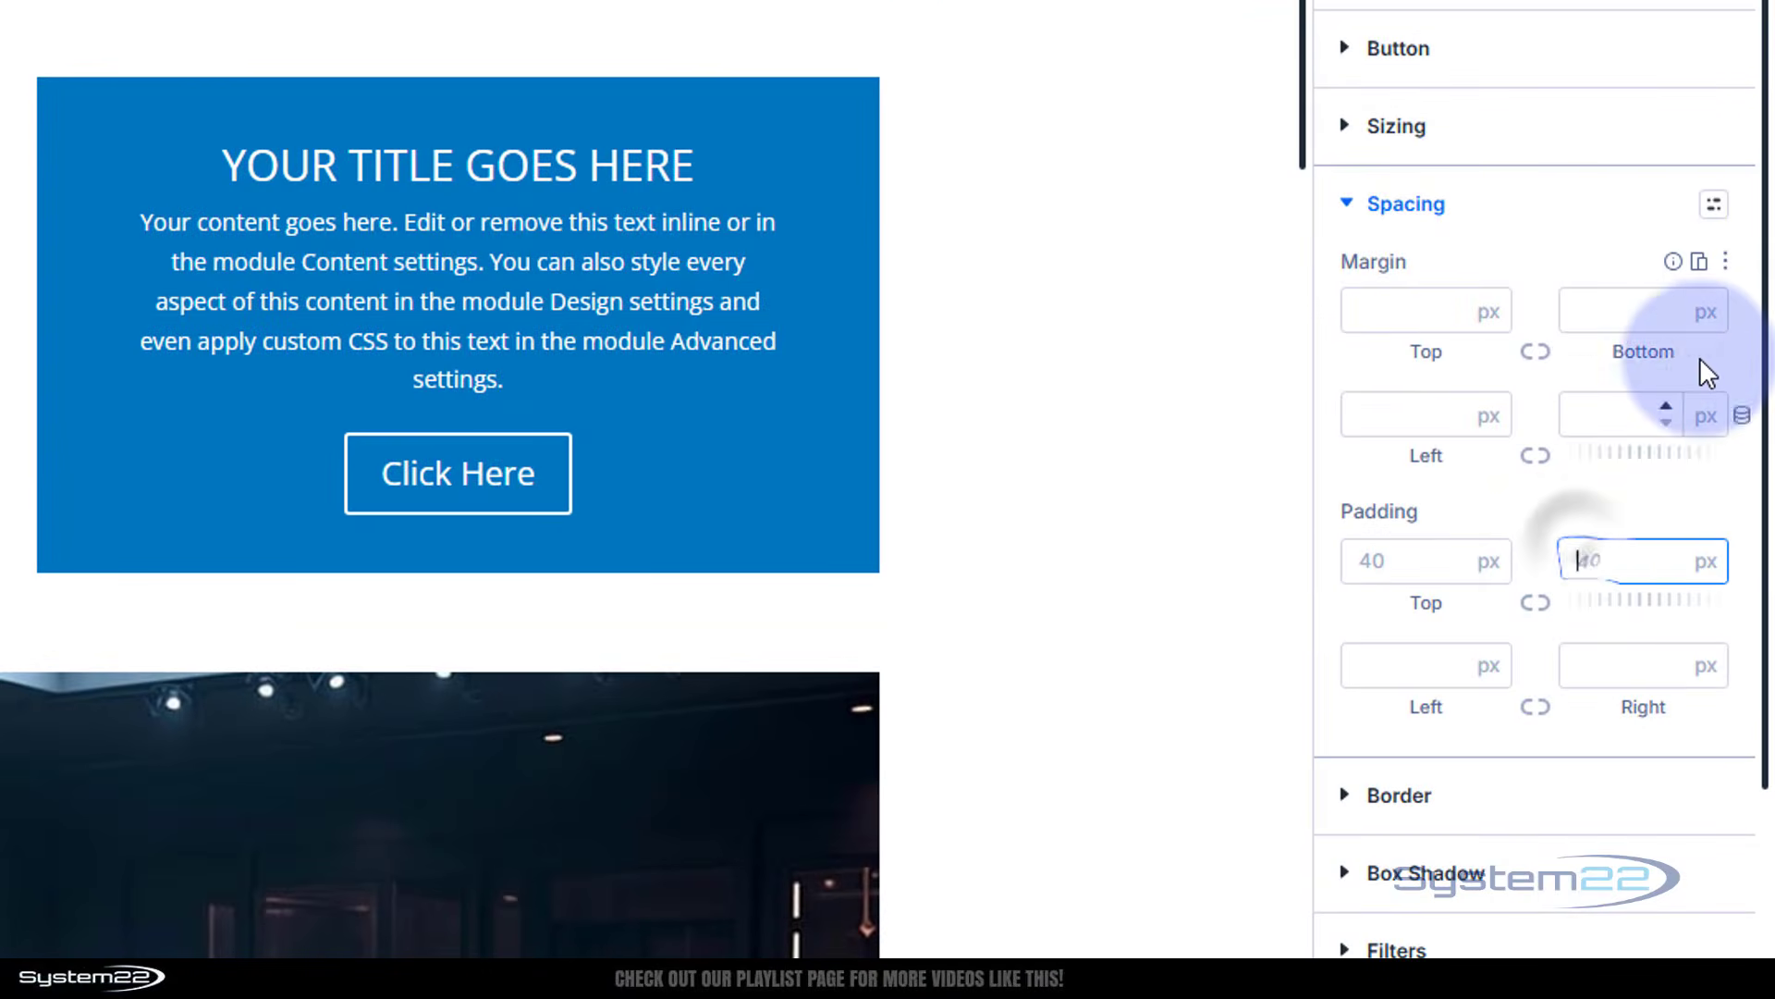
text(34)
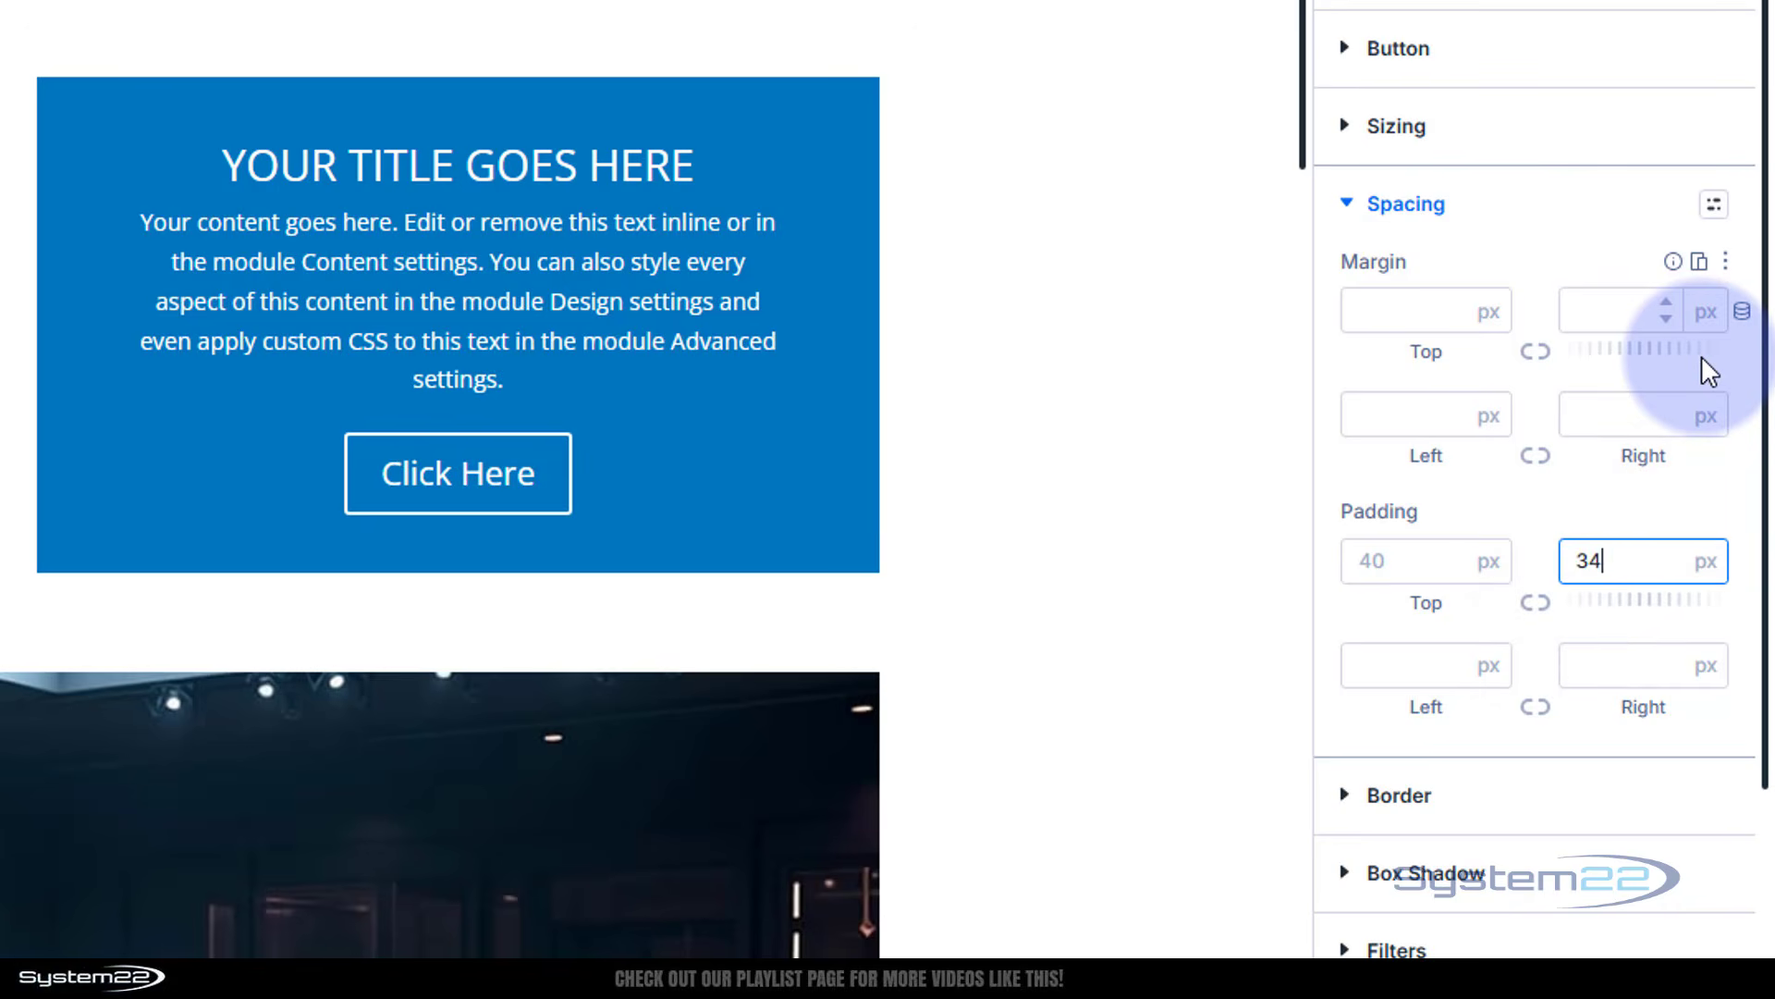
text(0)
click(1609, 507)
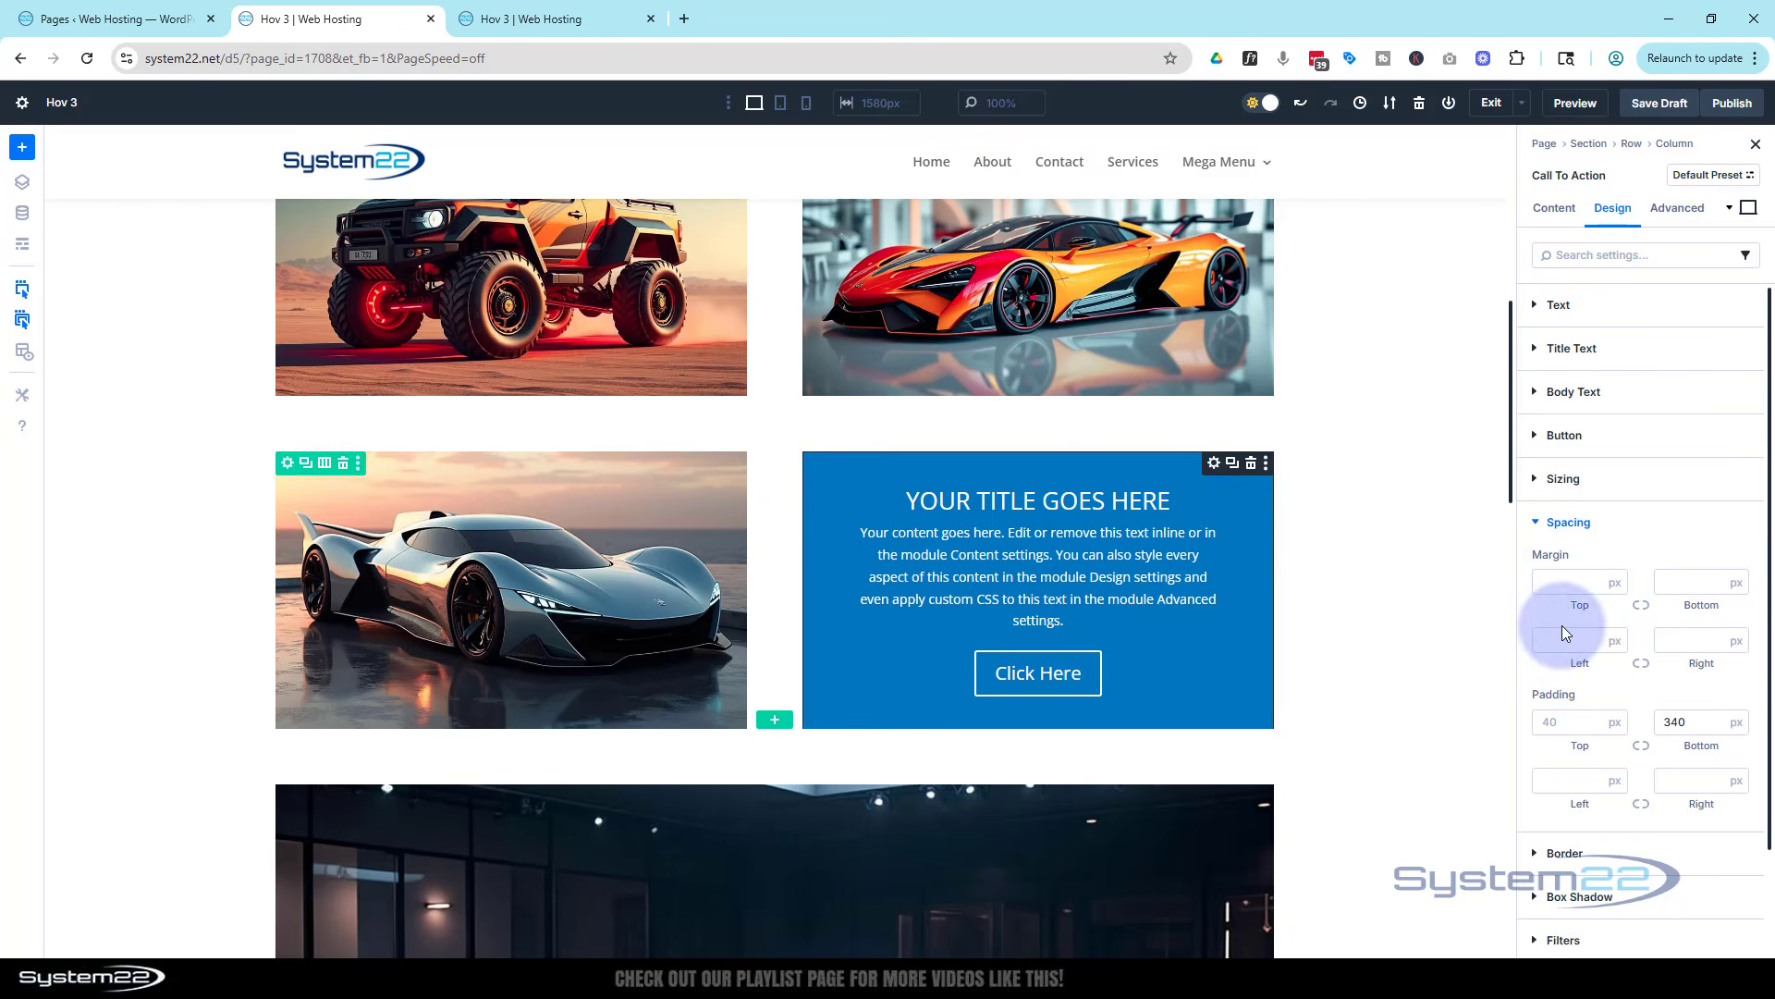
Step: Set the new Call To Action module's top margin to -300 px for desktop
click(1566, 579)
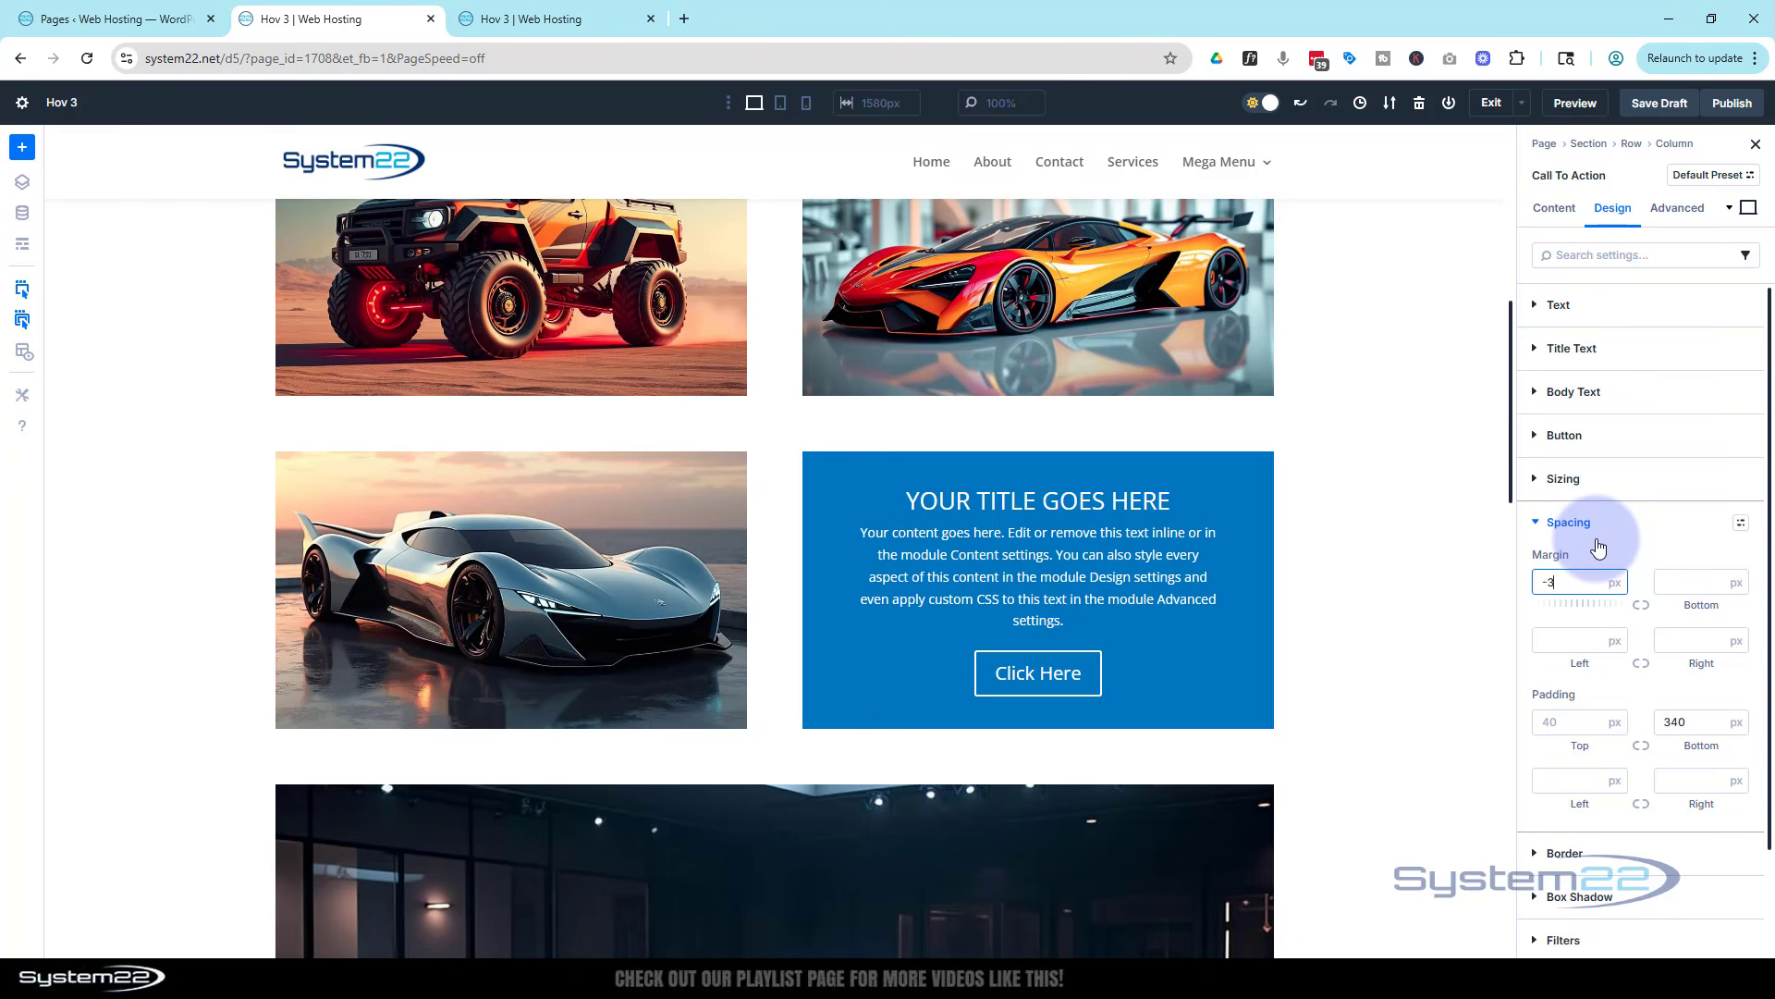
click(1616, 548)
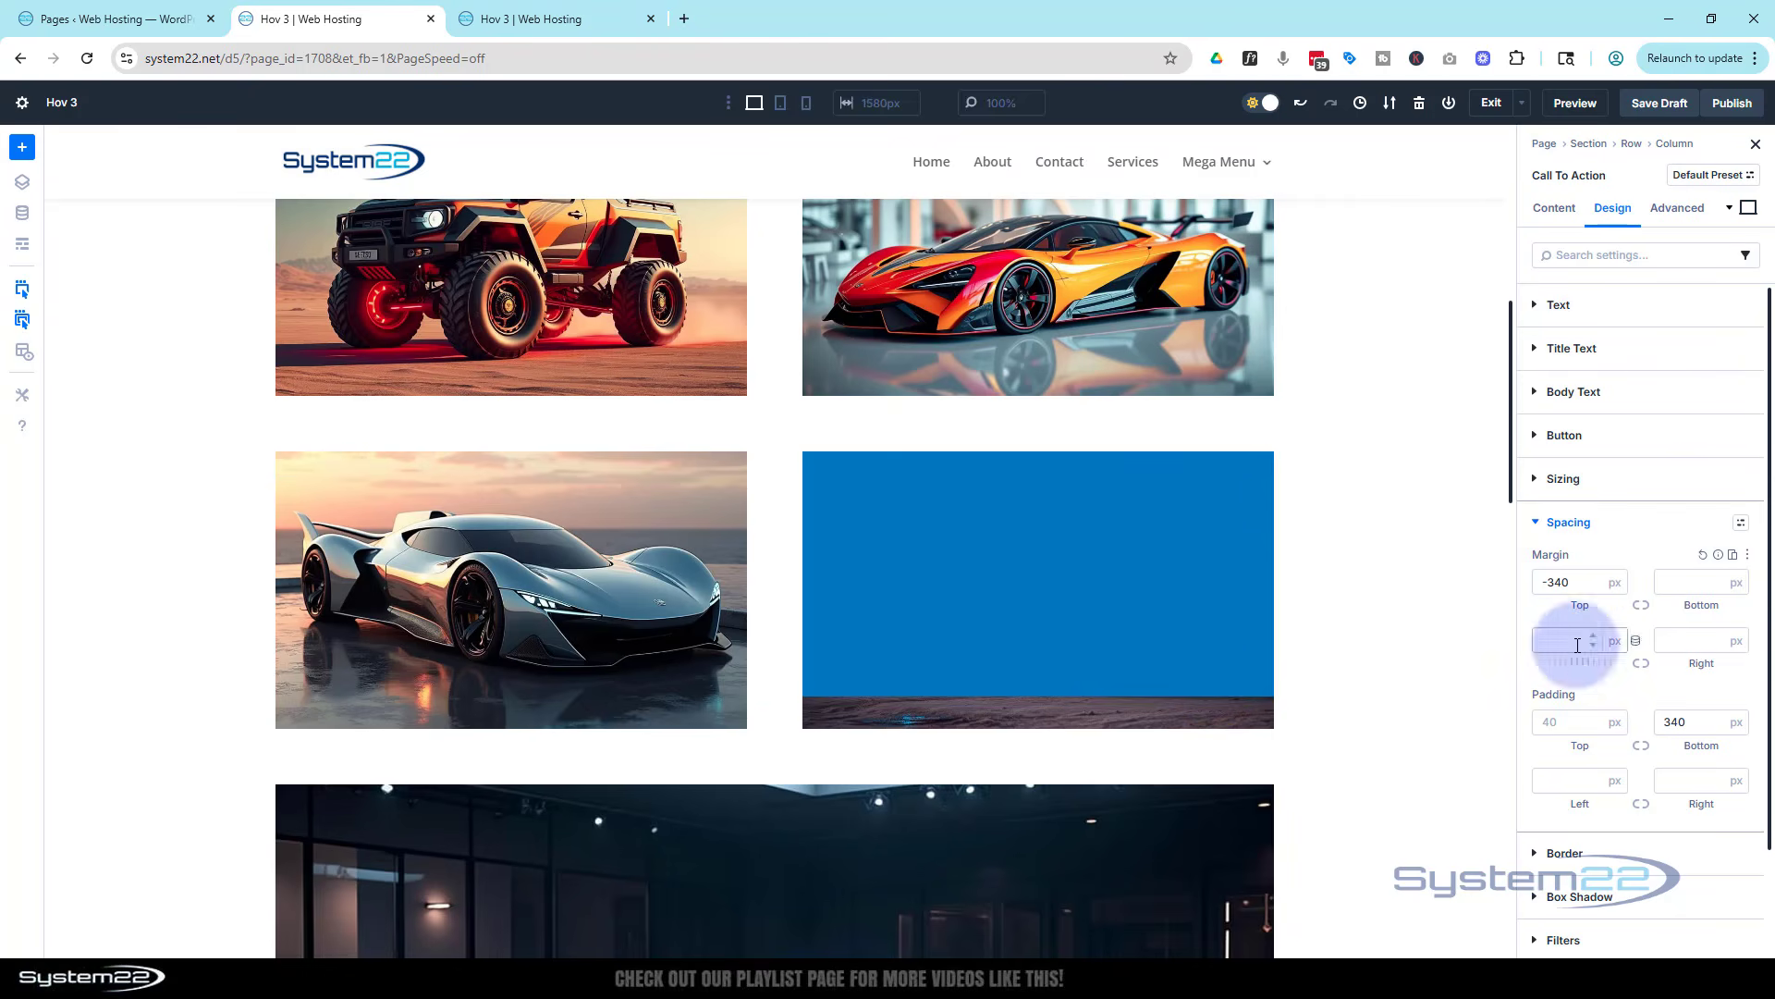
drag(1556, 582, 1563, 582)
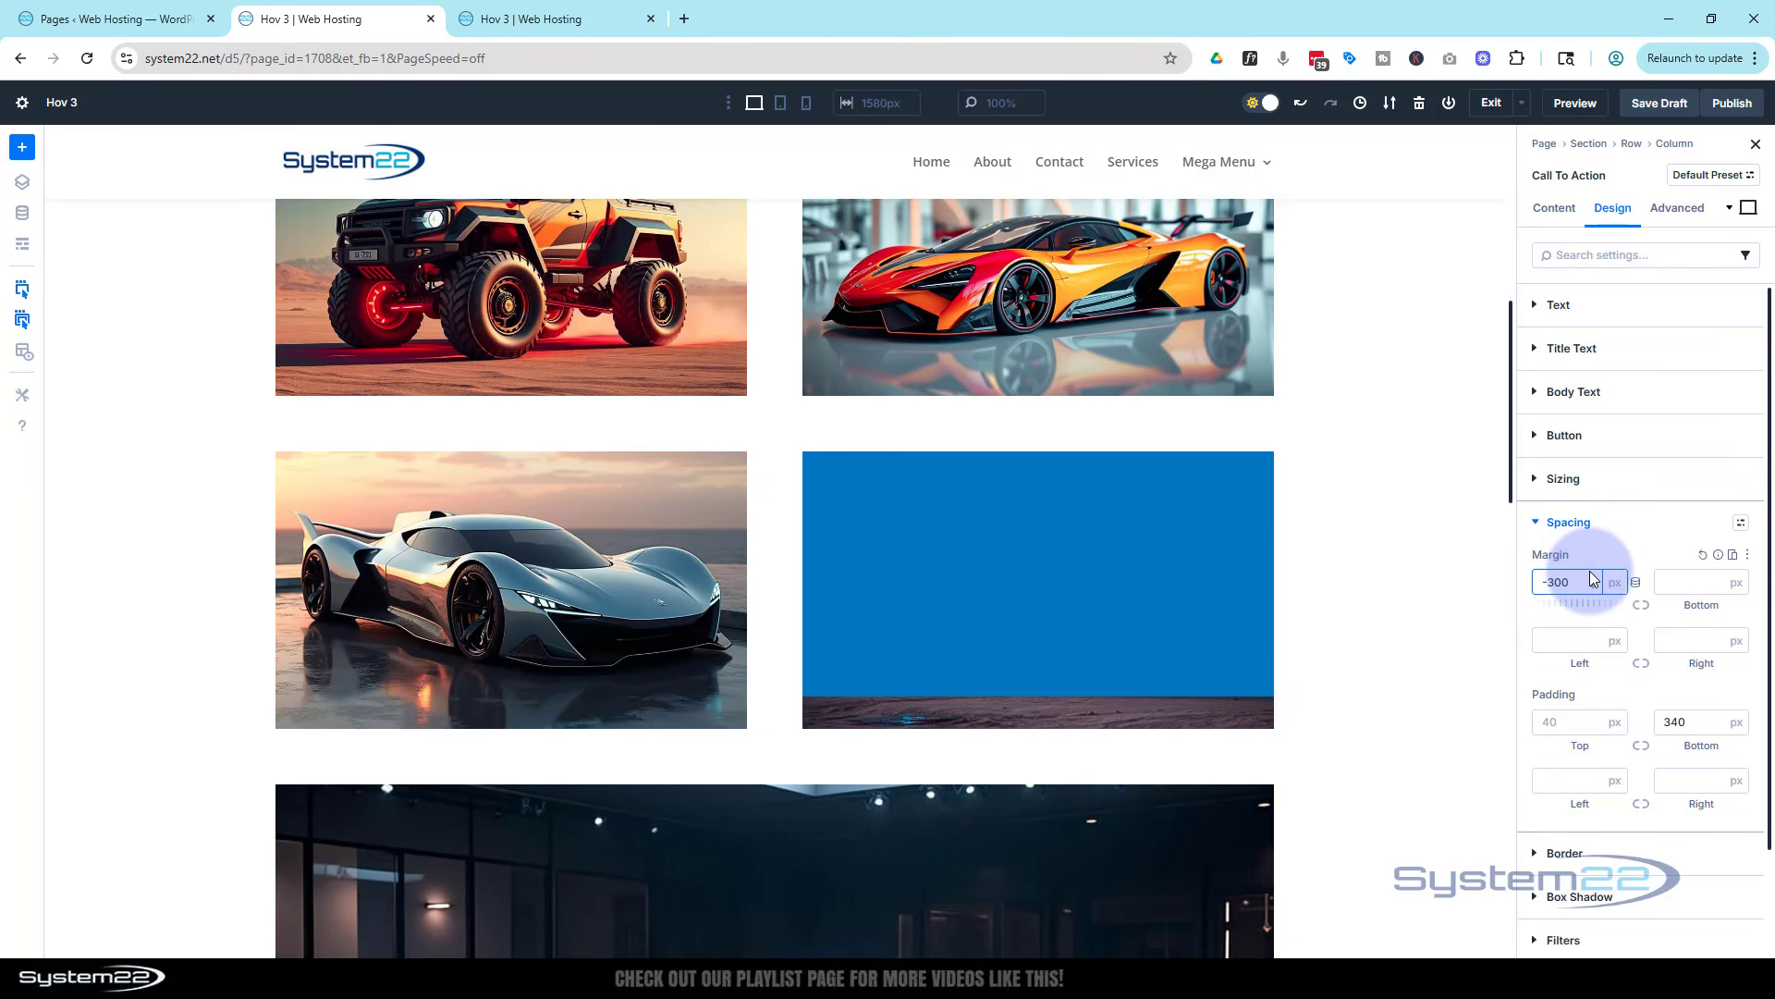
text(0)
click(1600, 553)
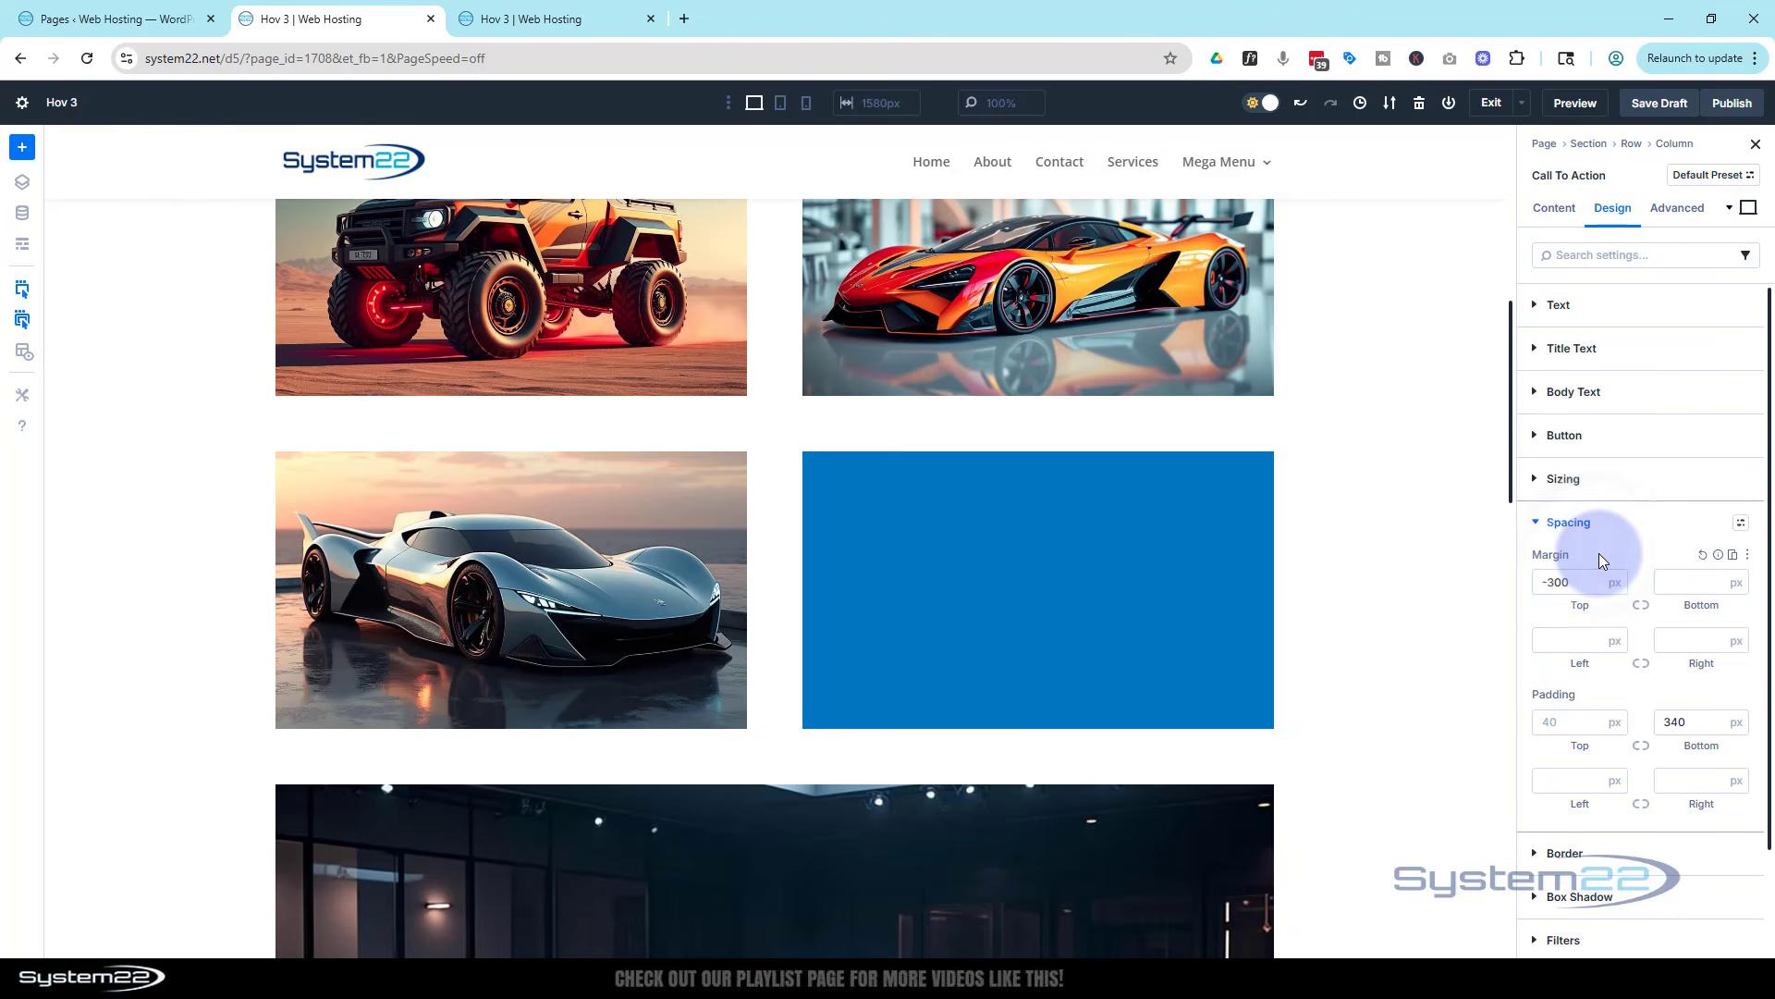
Step: Set the blue truck Call To Action module's top margin to -370 px for tablet
click(783, 104)
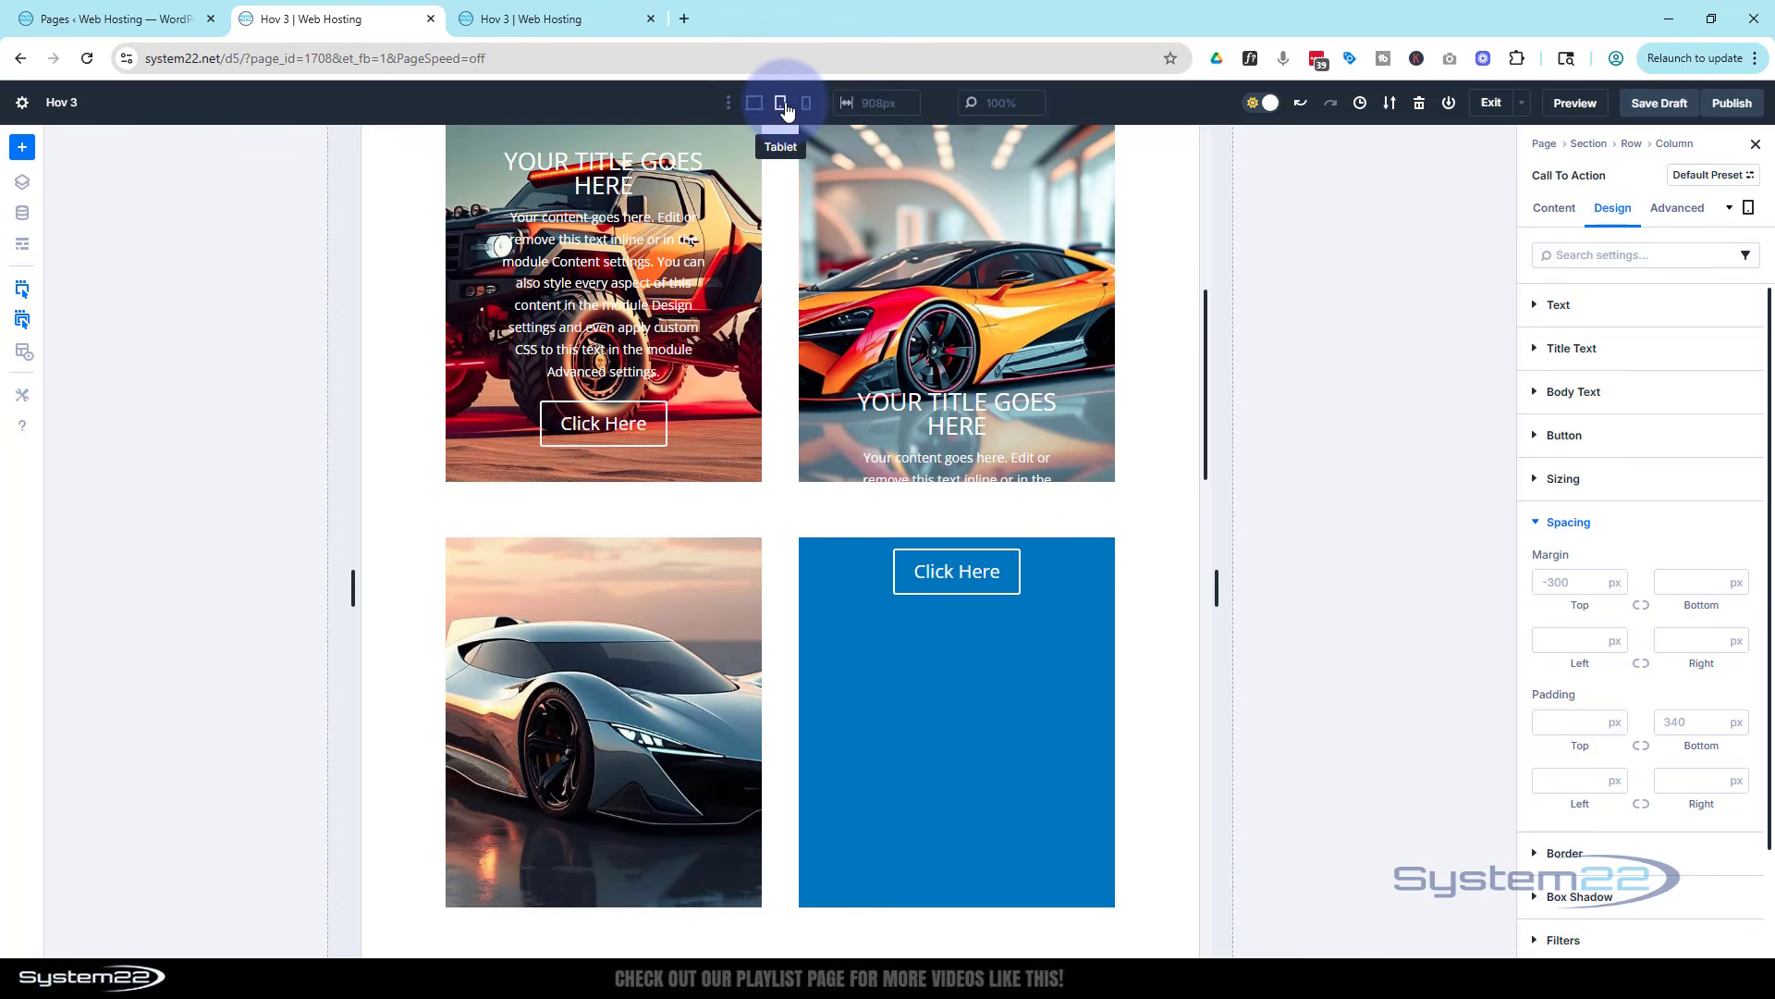
click(1562, 584)
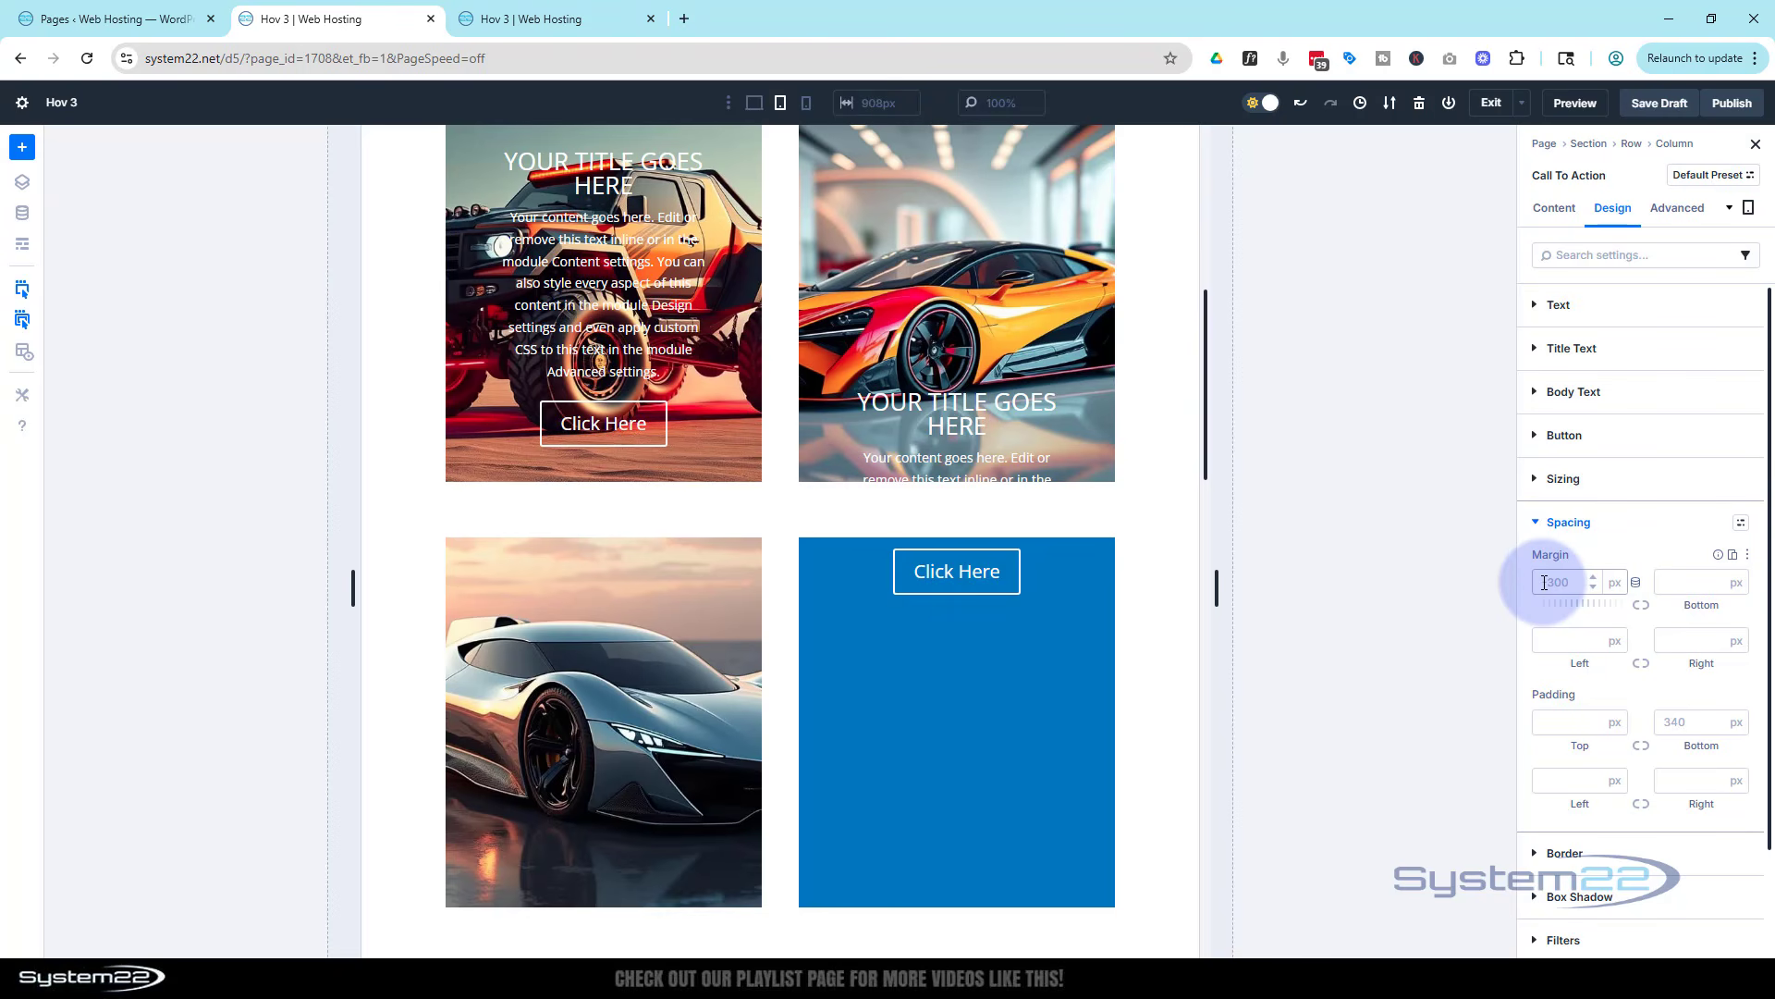
text(-350)
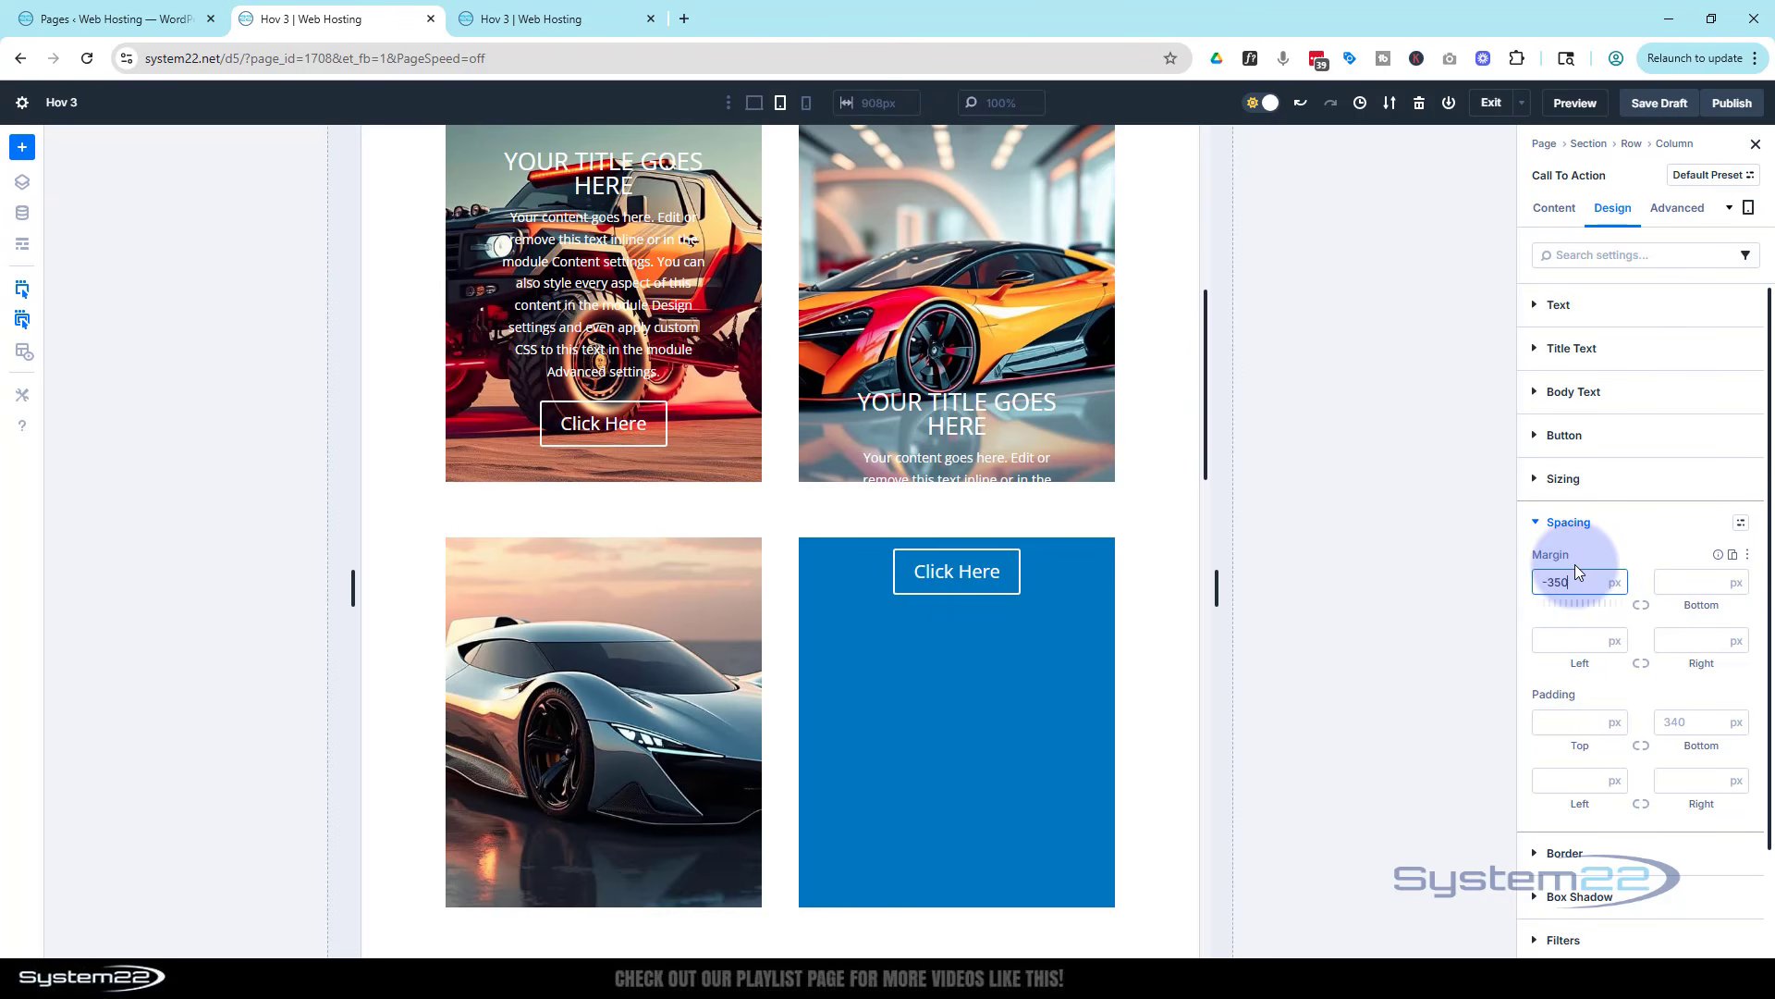
drag(1555, 583, 1563, 583)
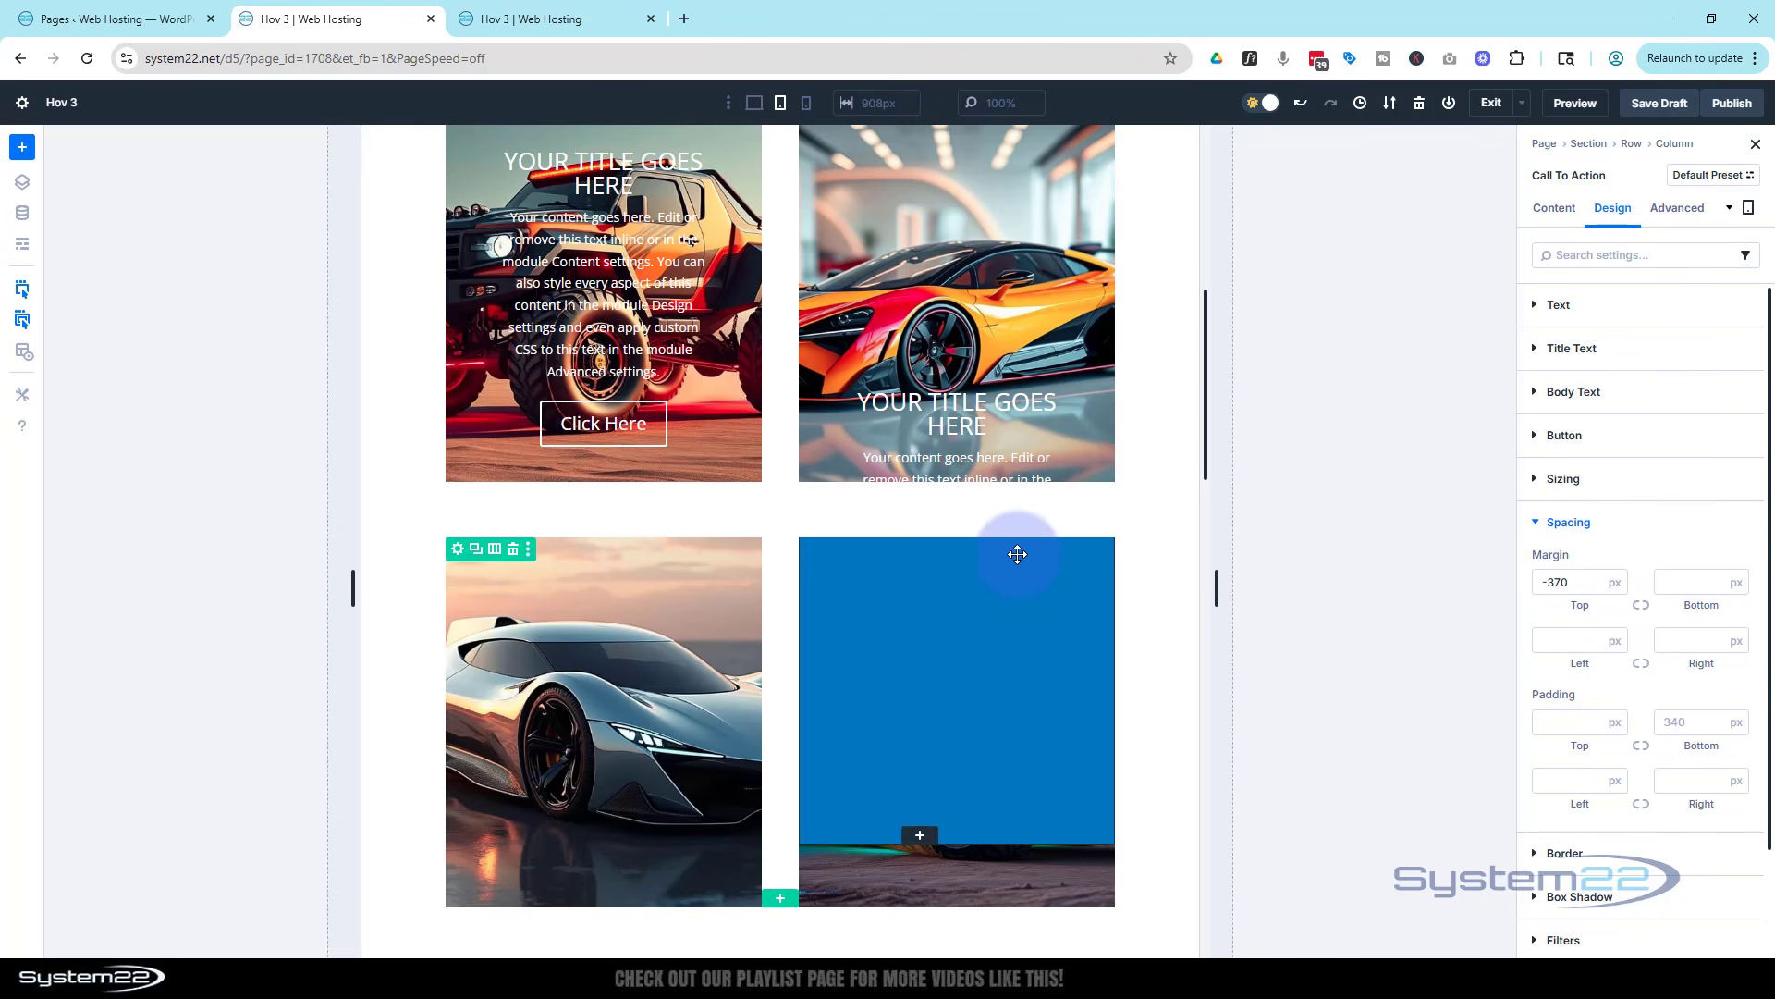
Step: Set the blue truck Call To Action module's bottom padding to 408 px for tablet
click(1667, 722)
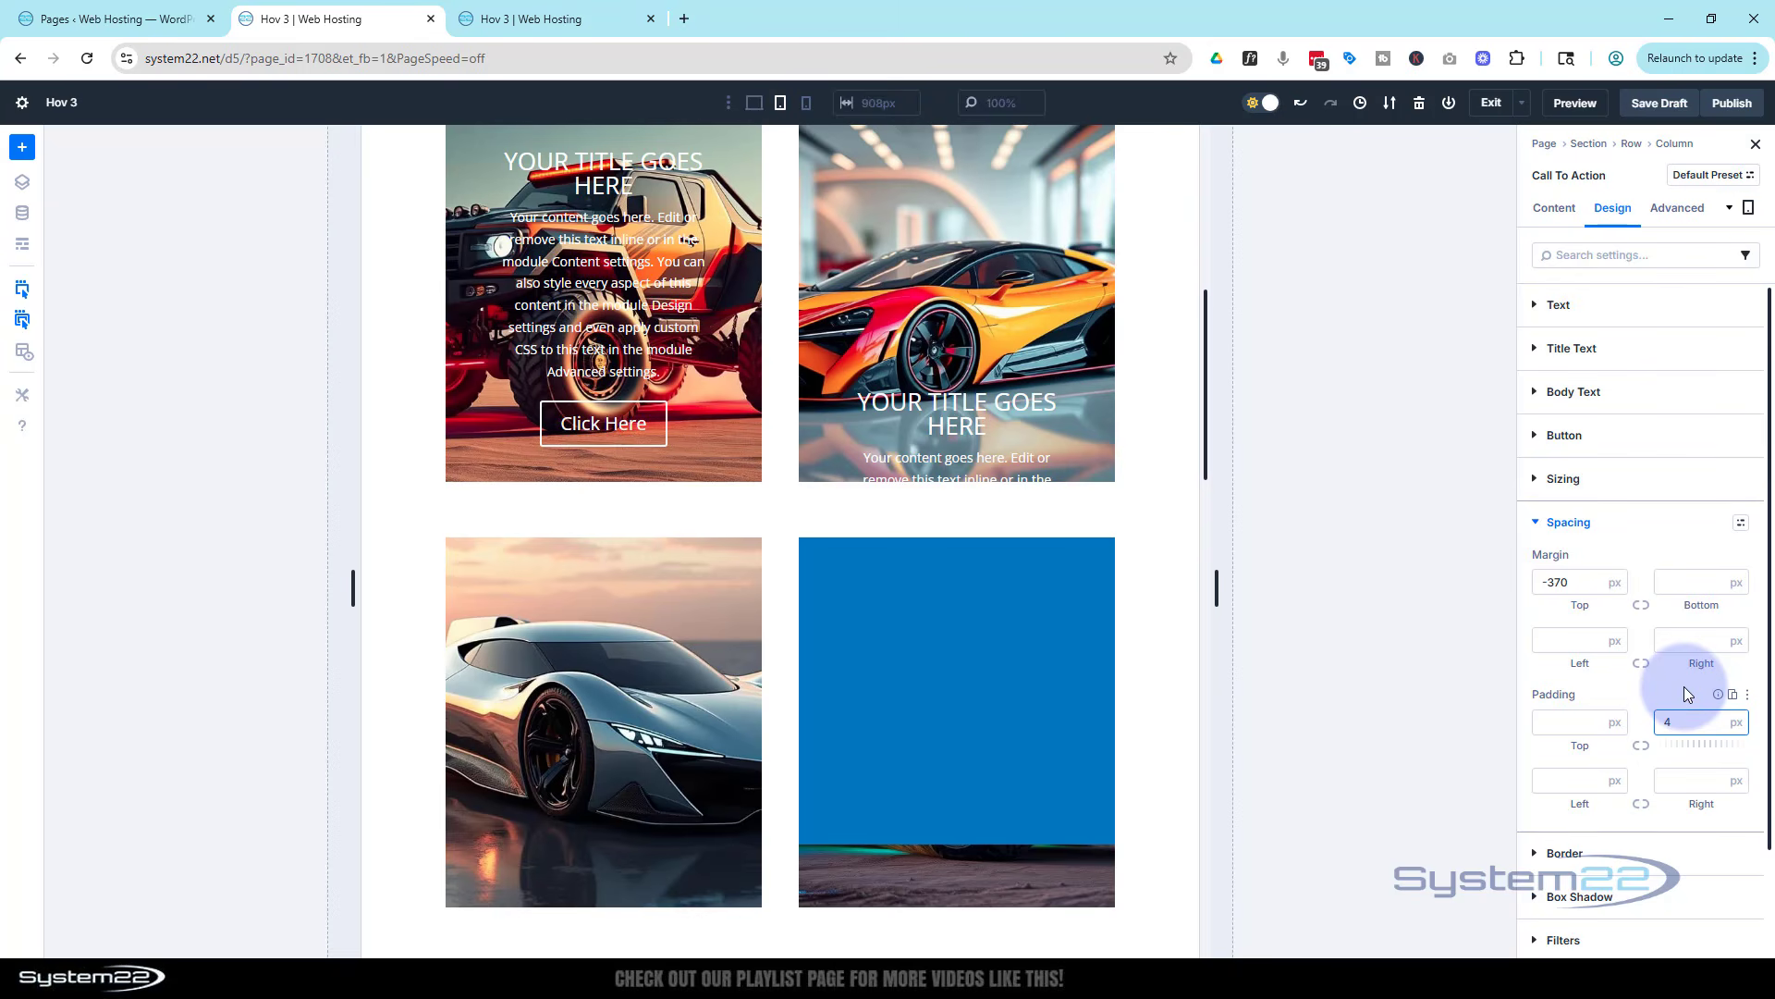
click(1684, 696)
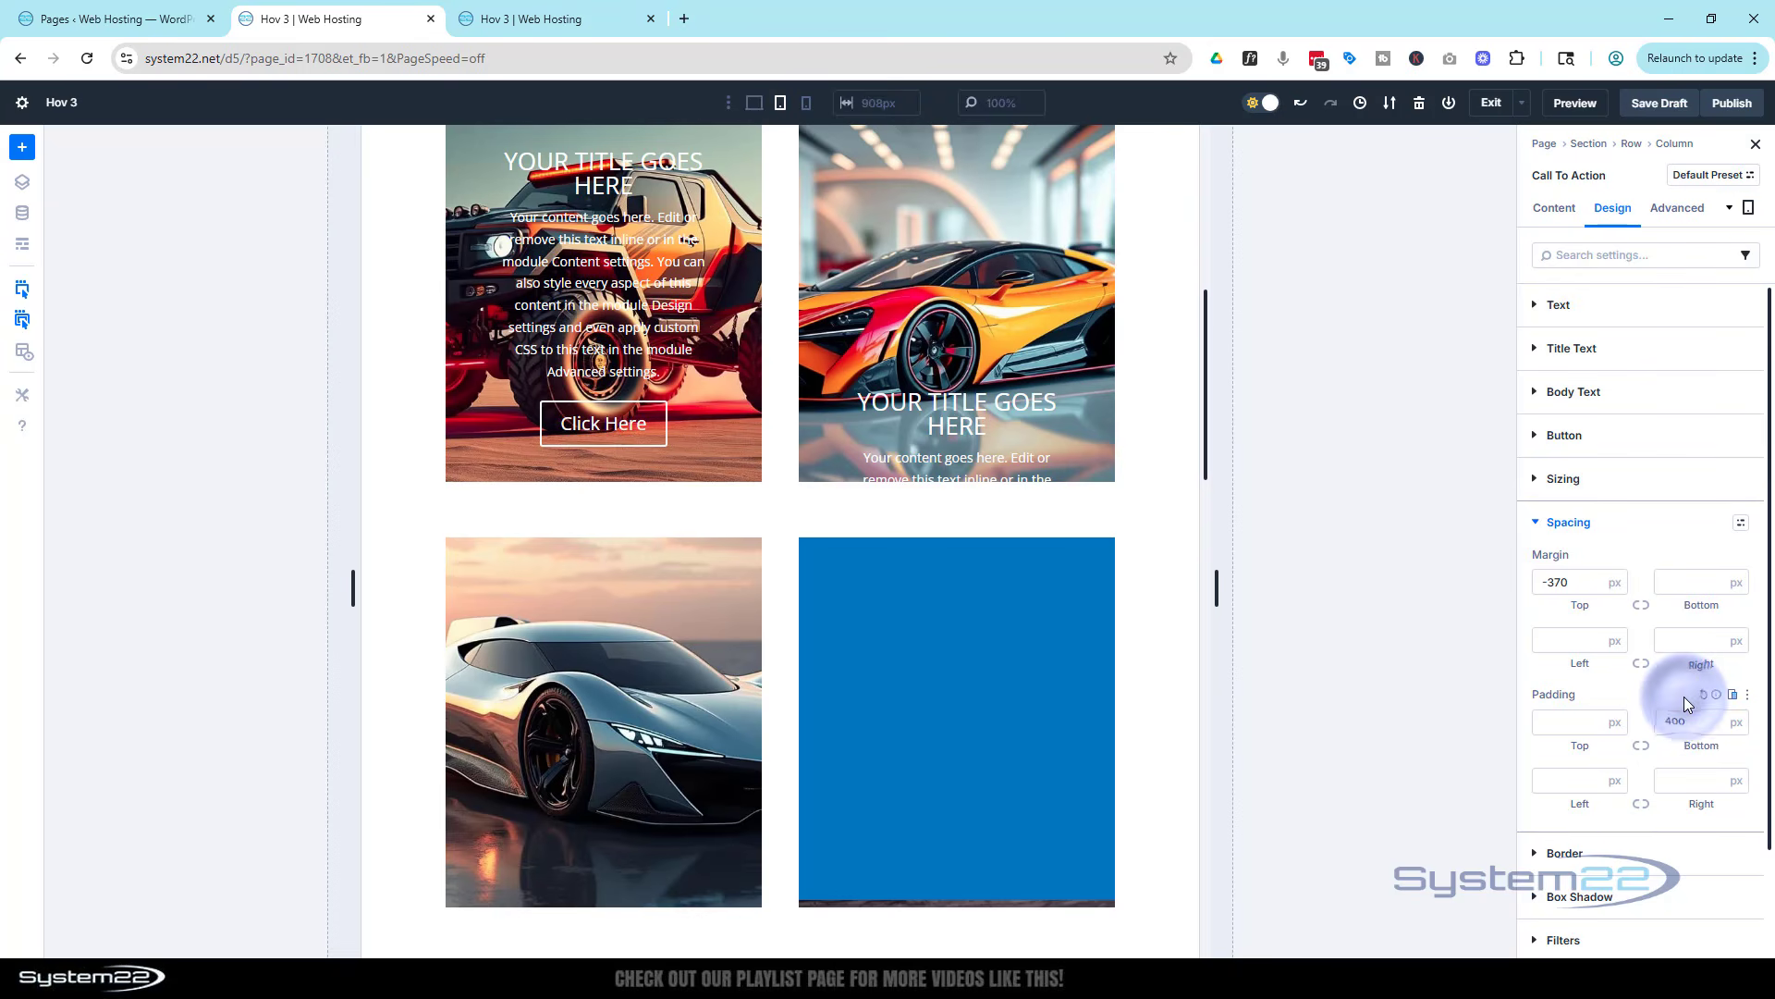
scroll(1712, 714, up, 6)
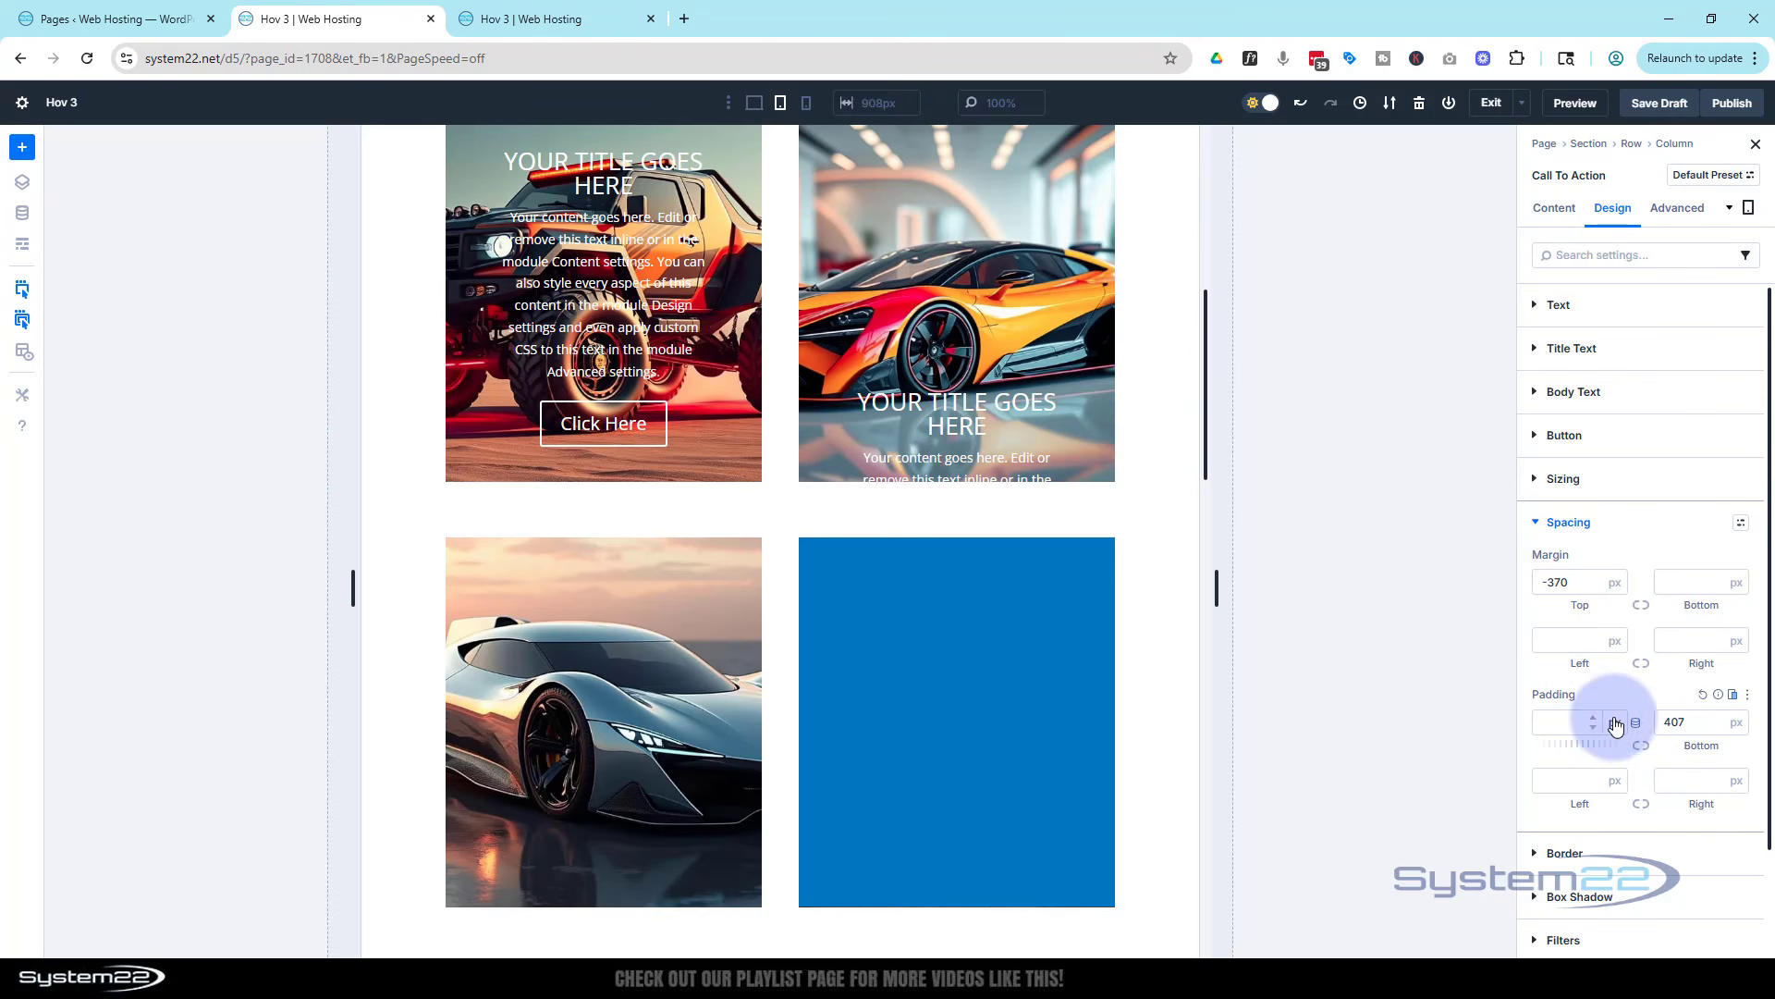
click(1714, 718)
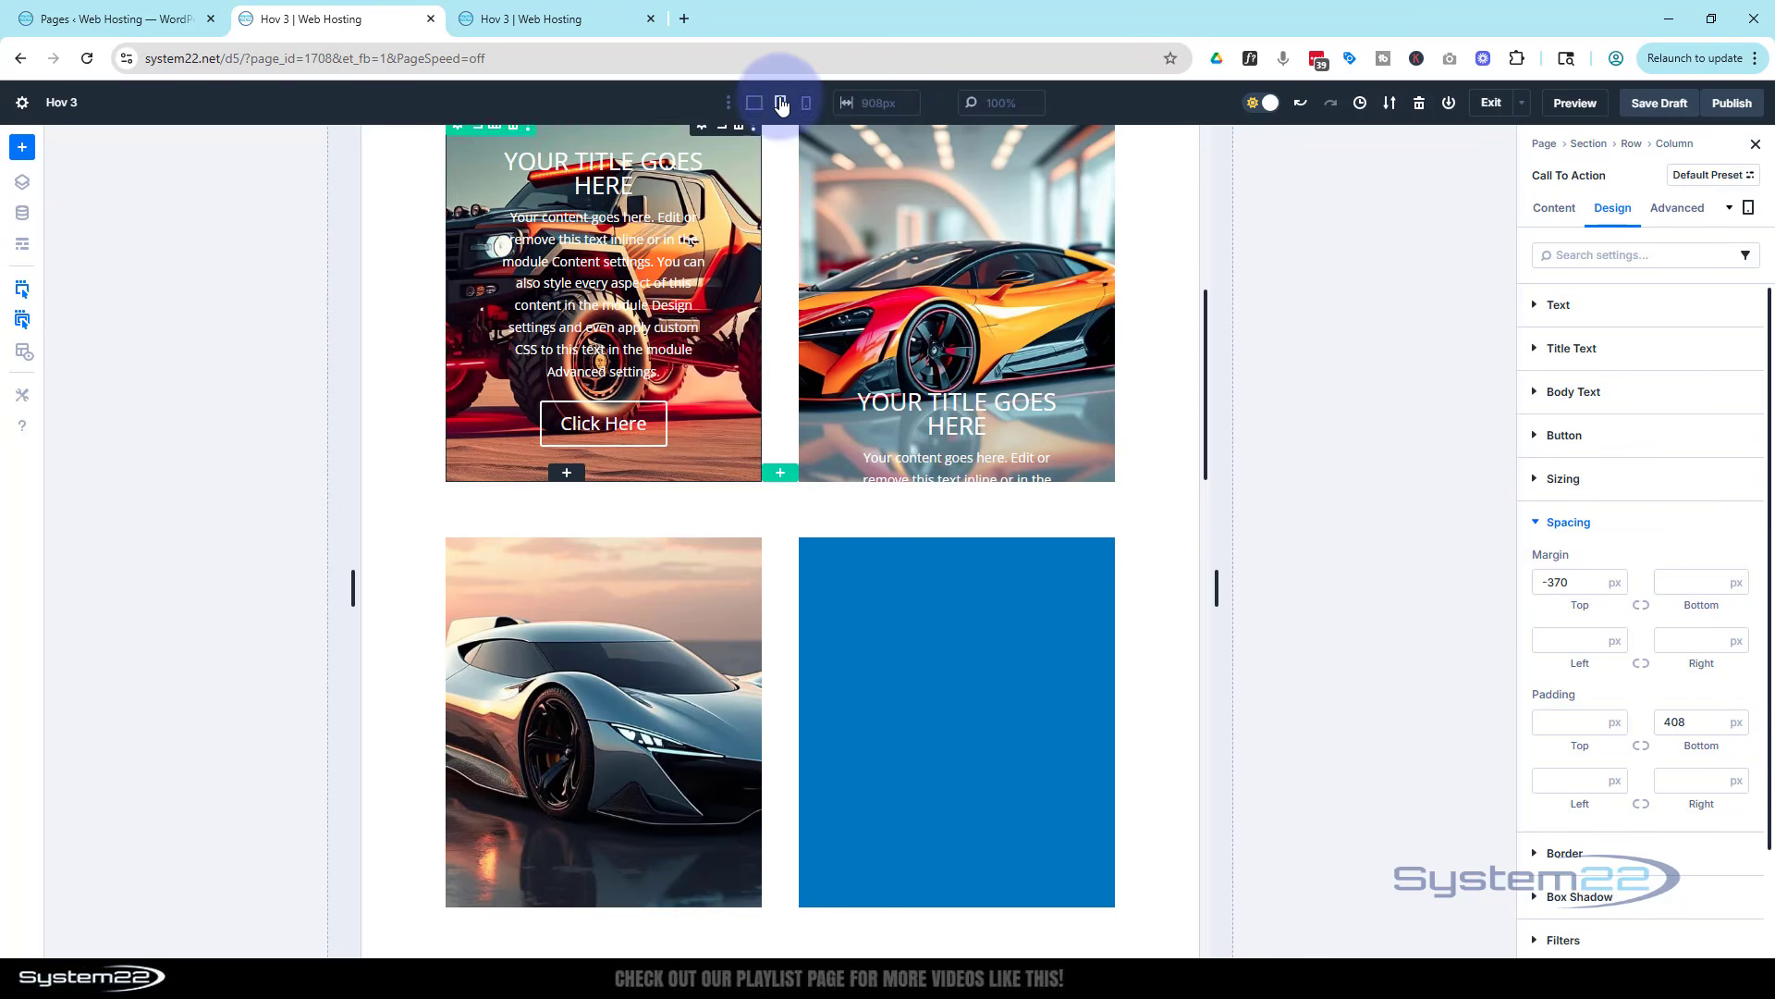
Step: Check how the blue truck column's overlay fits in the phone view, and return to the desktop view
click(808, 107)
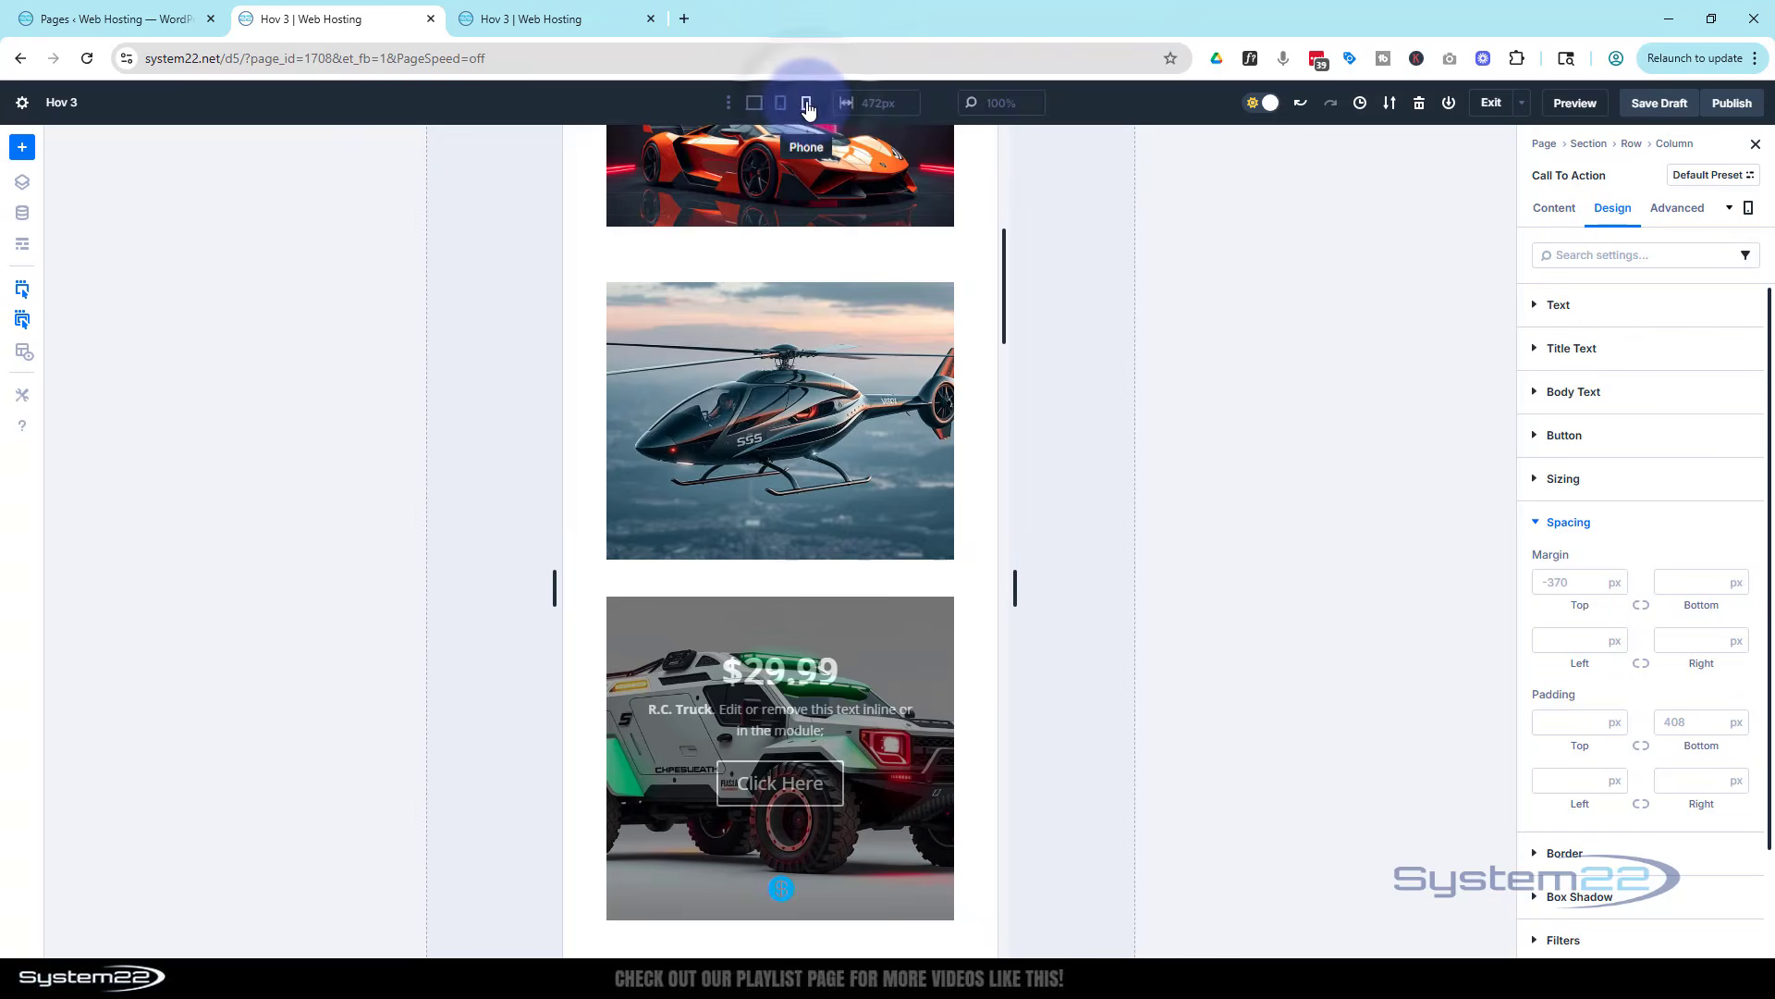
scroll(830, 326, down, 3)
scroll(830, 327, down, 15)
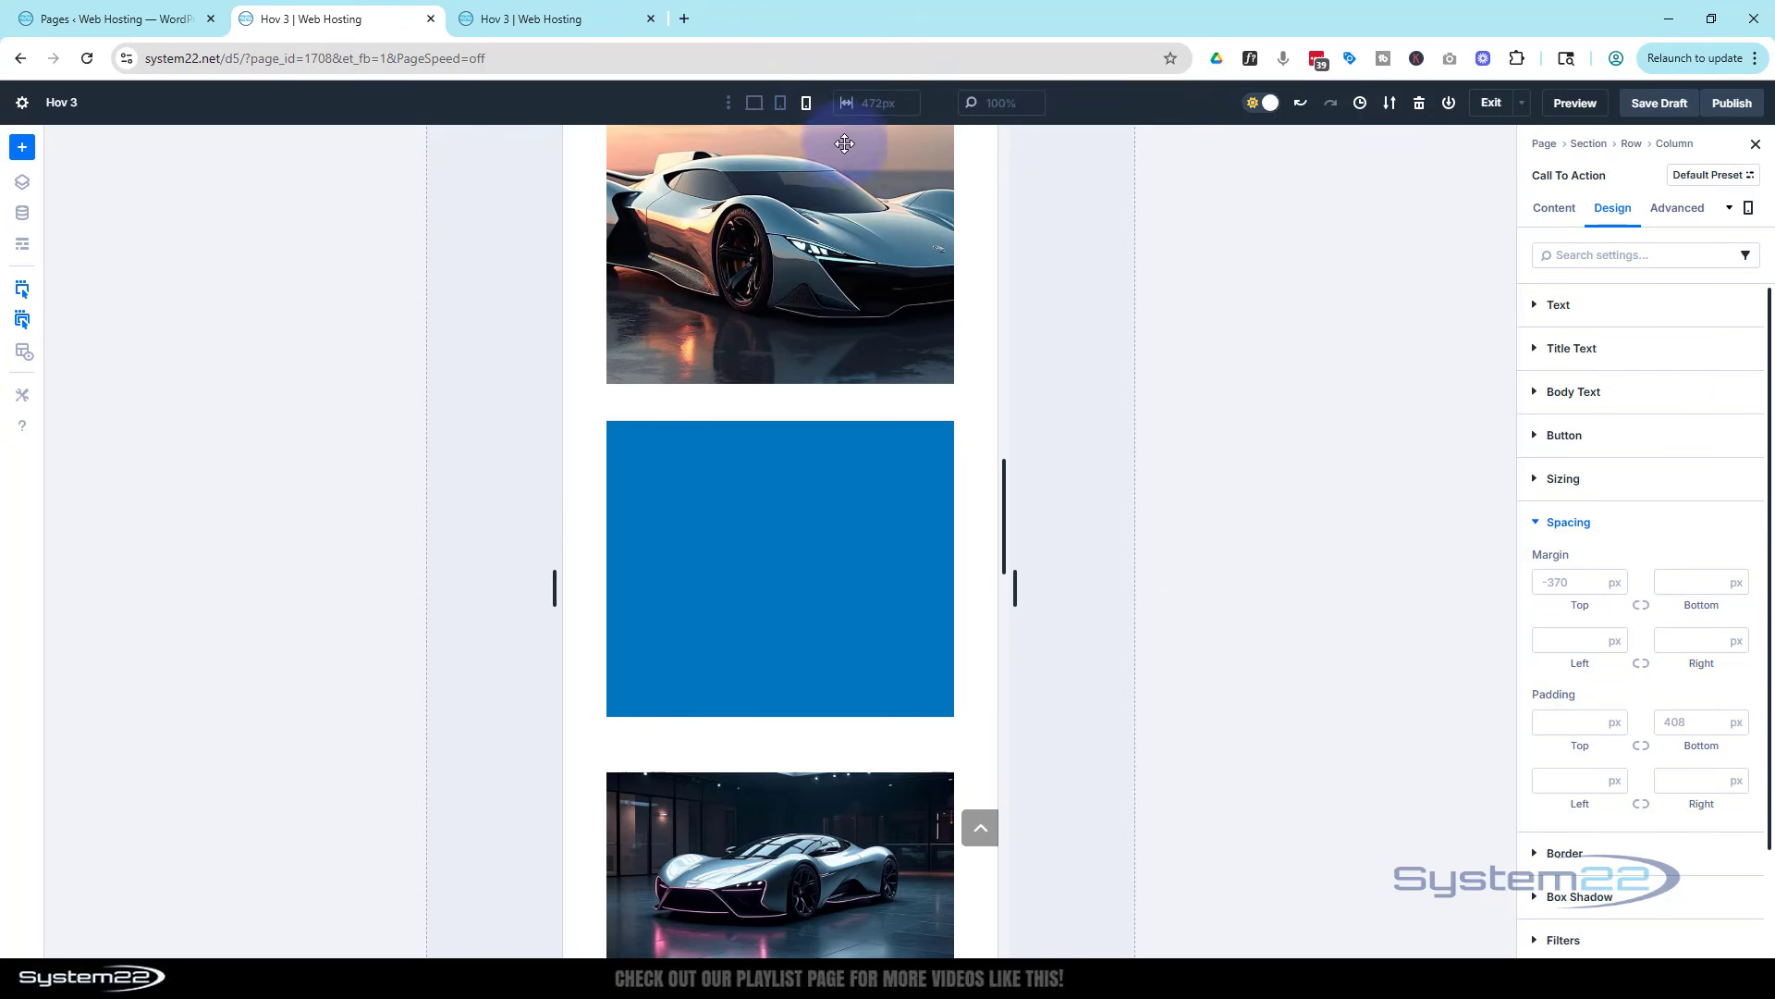
click(752, 109)
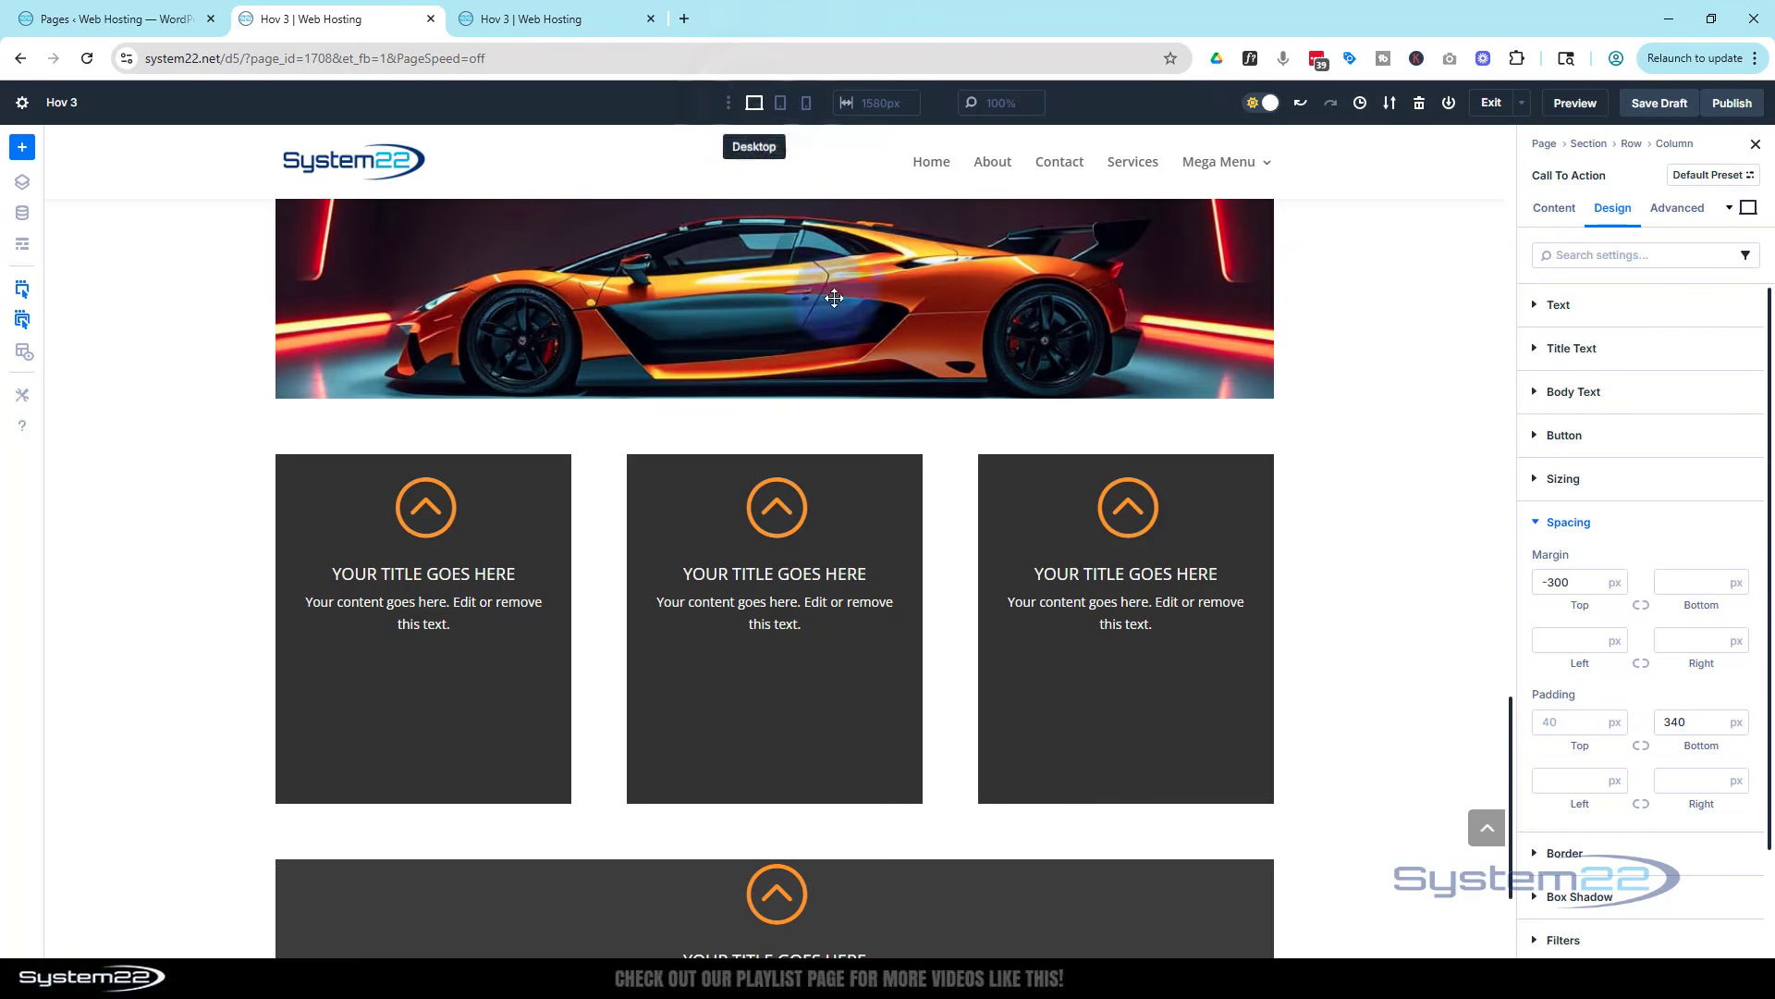
scroll(1033, 550, up, 10)
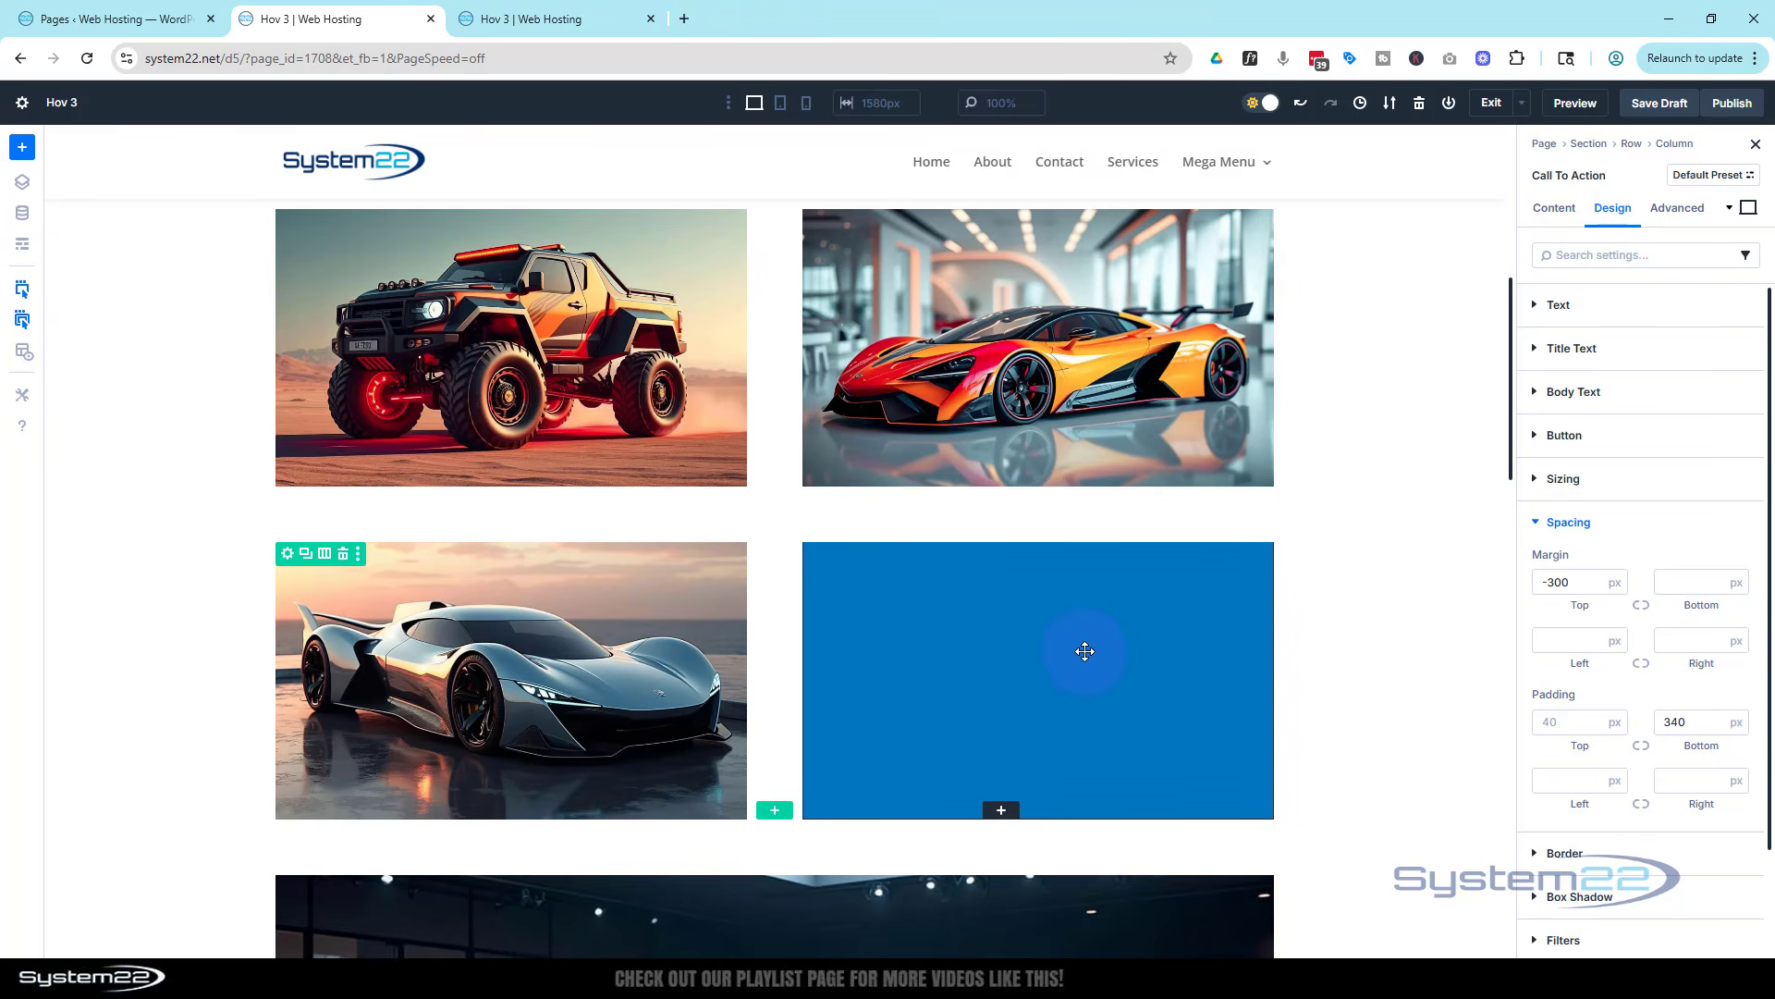
Step: Set the Call To Action module's top margin to 0 px for the hover state, and return to the desktop state
click(1749, 212)
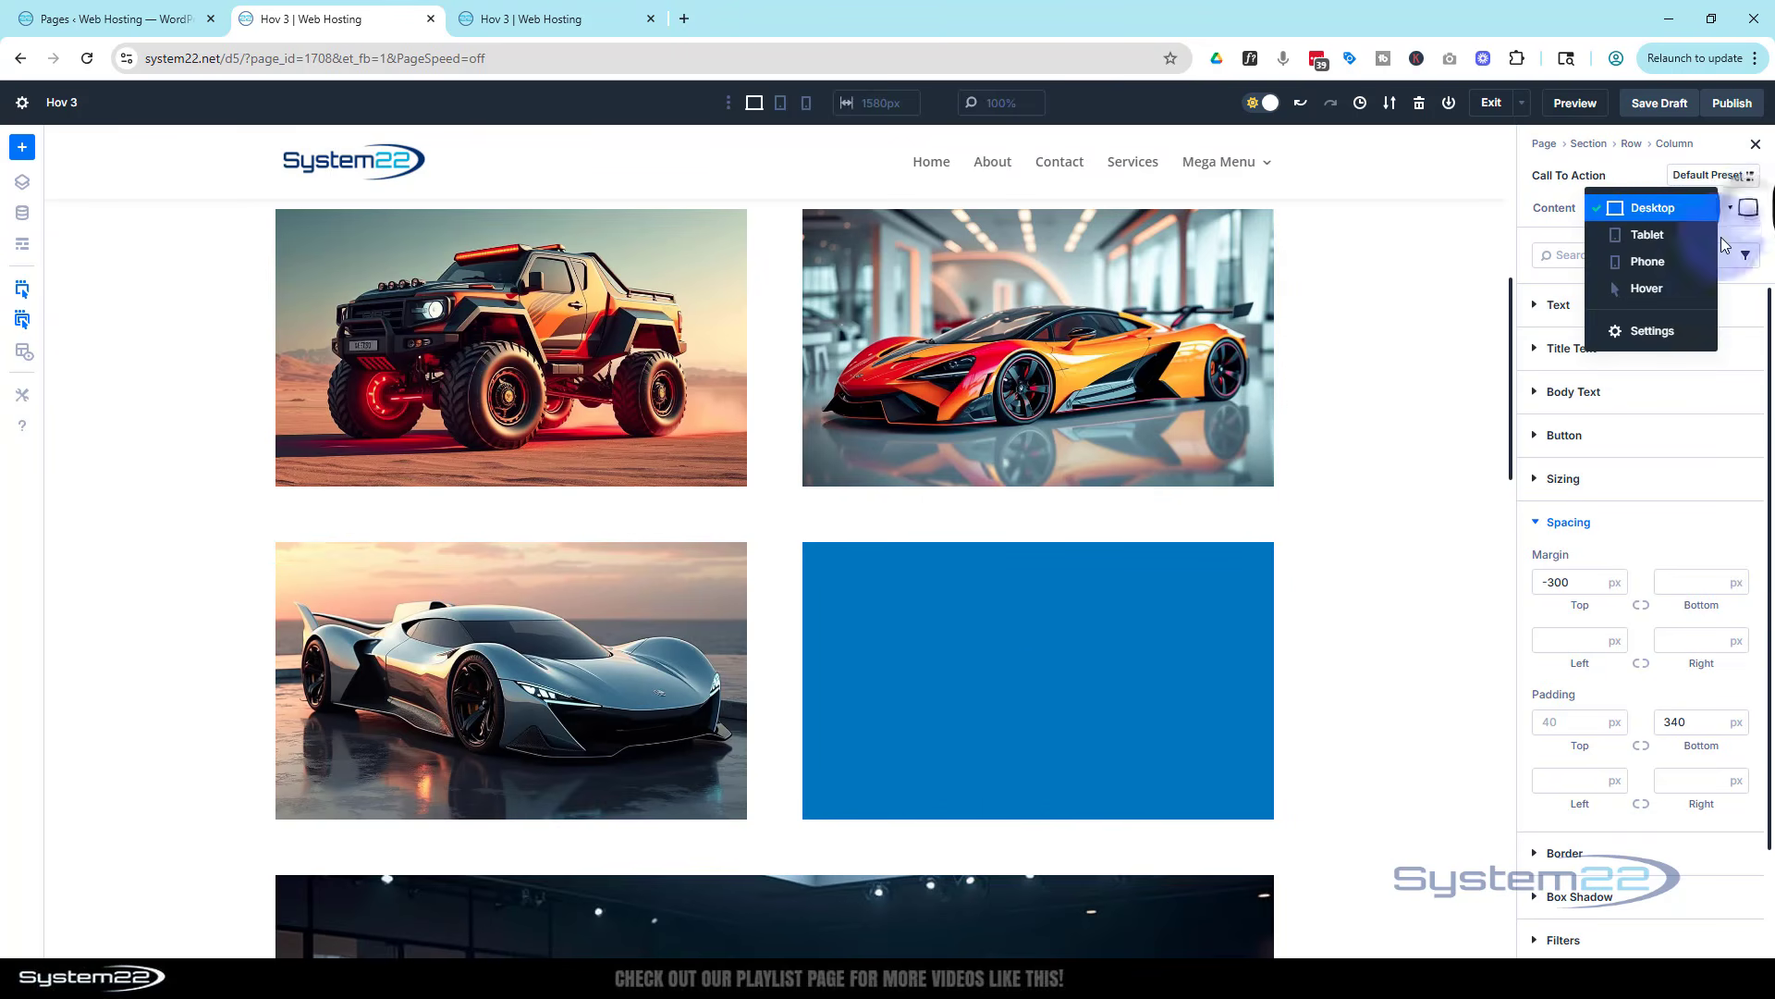
click(1670, 290)
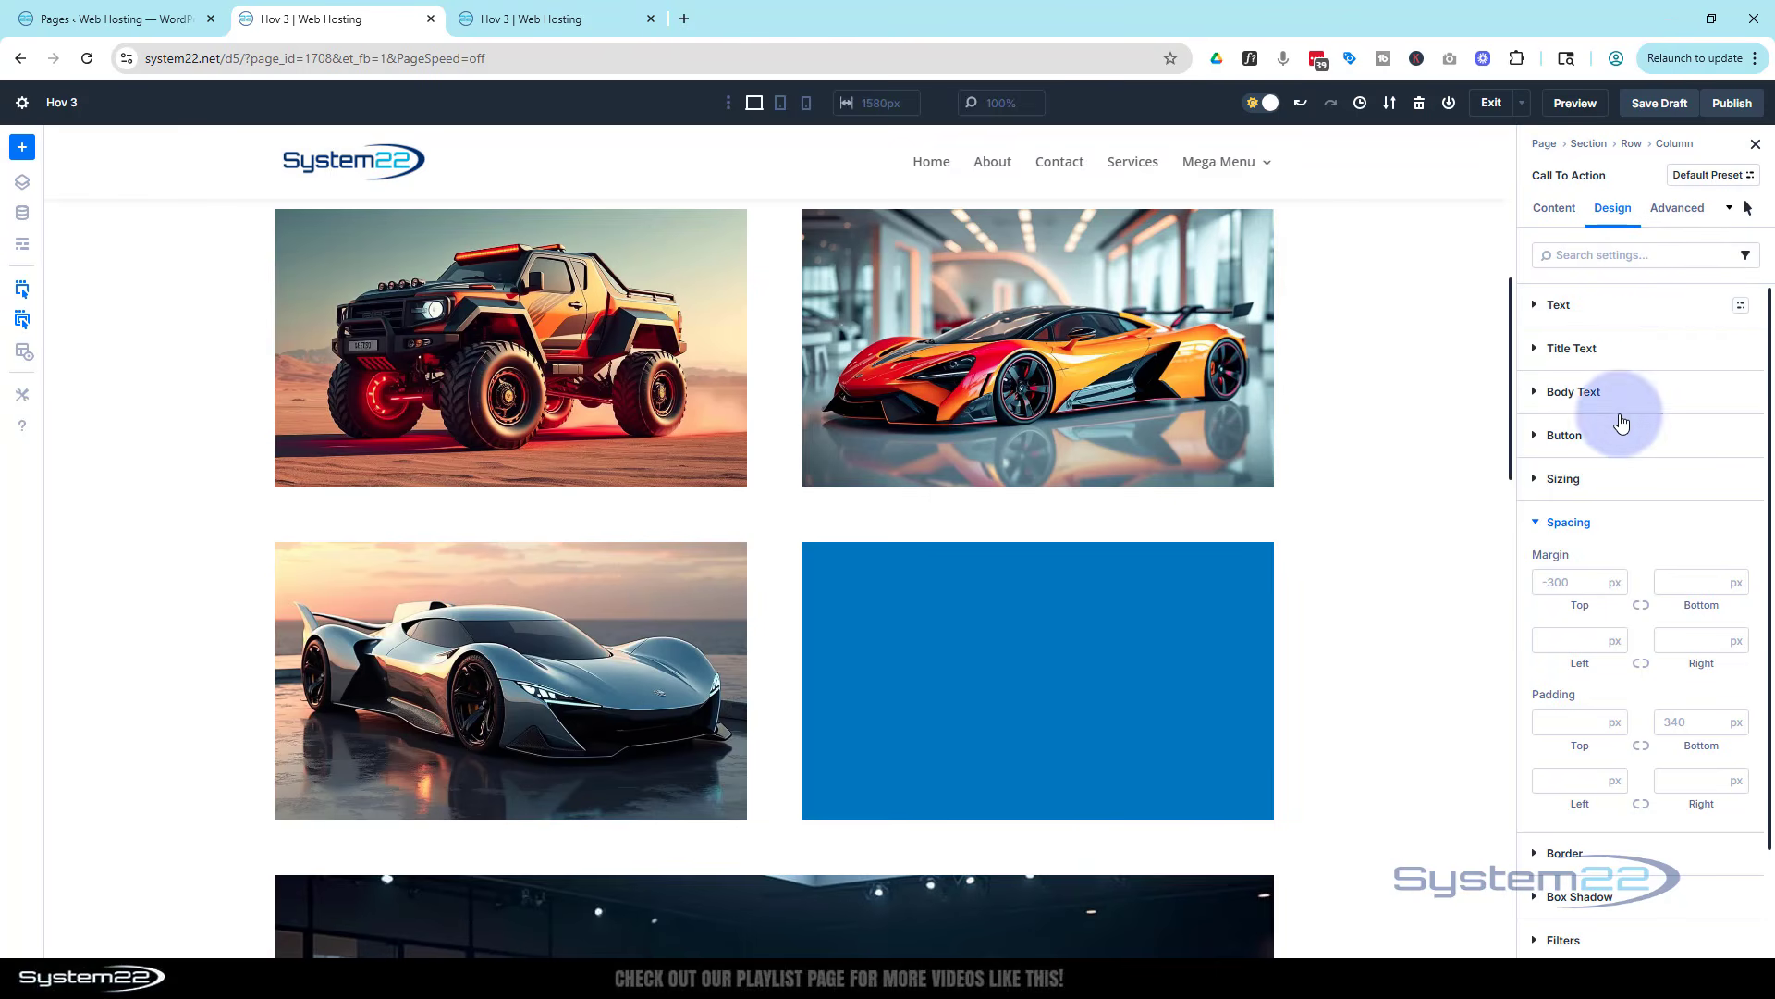
click(1553, 583)
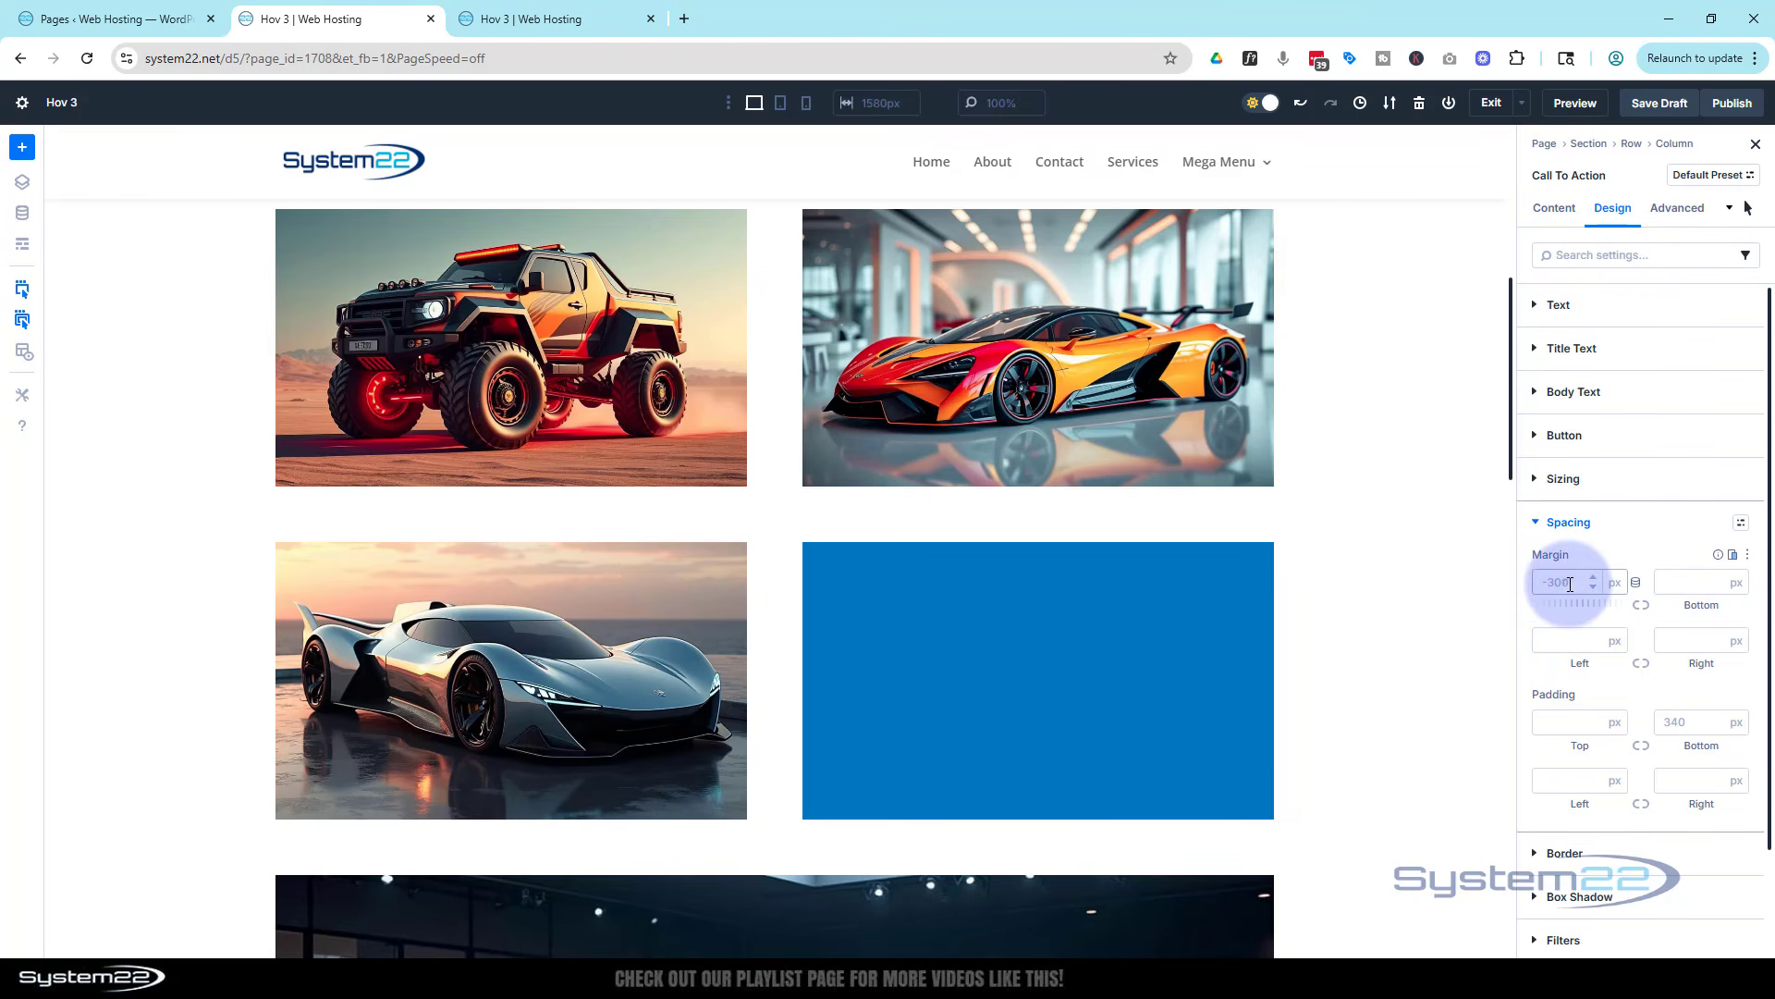
text(0)
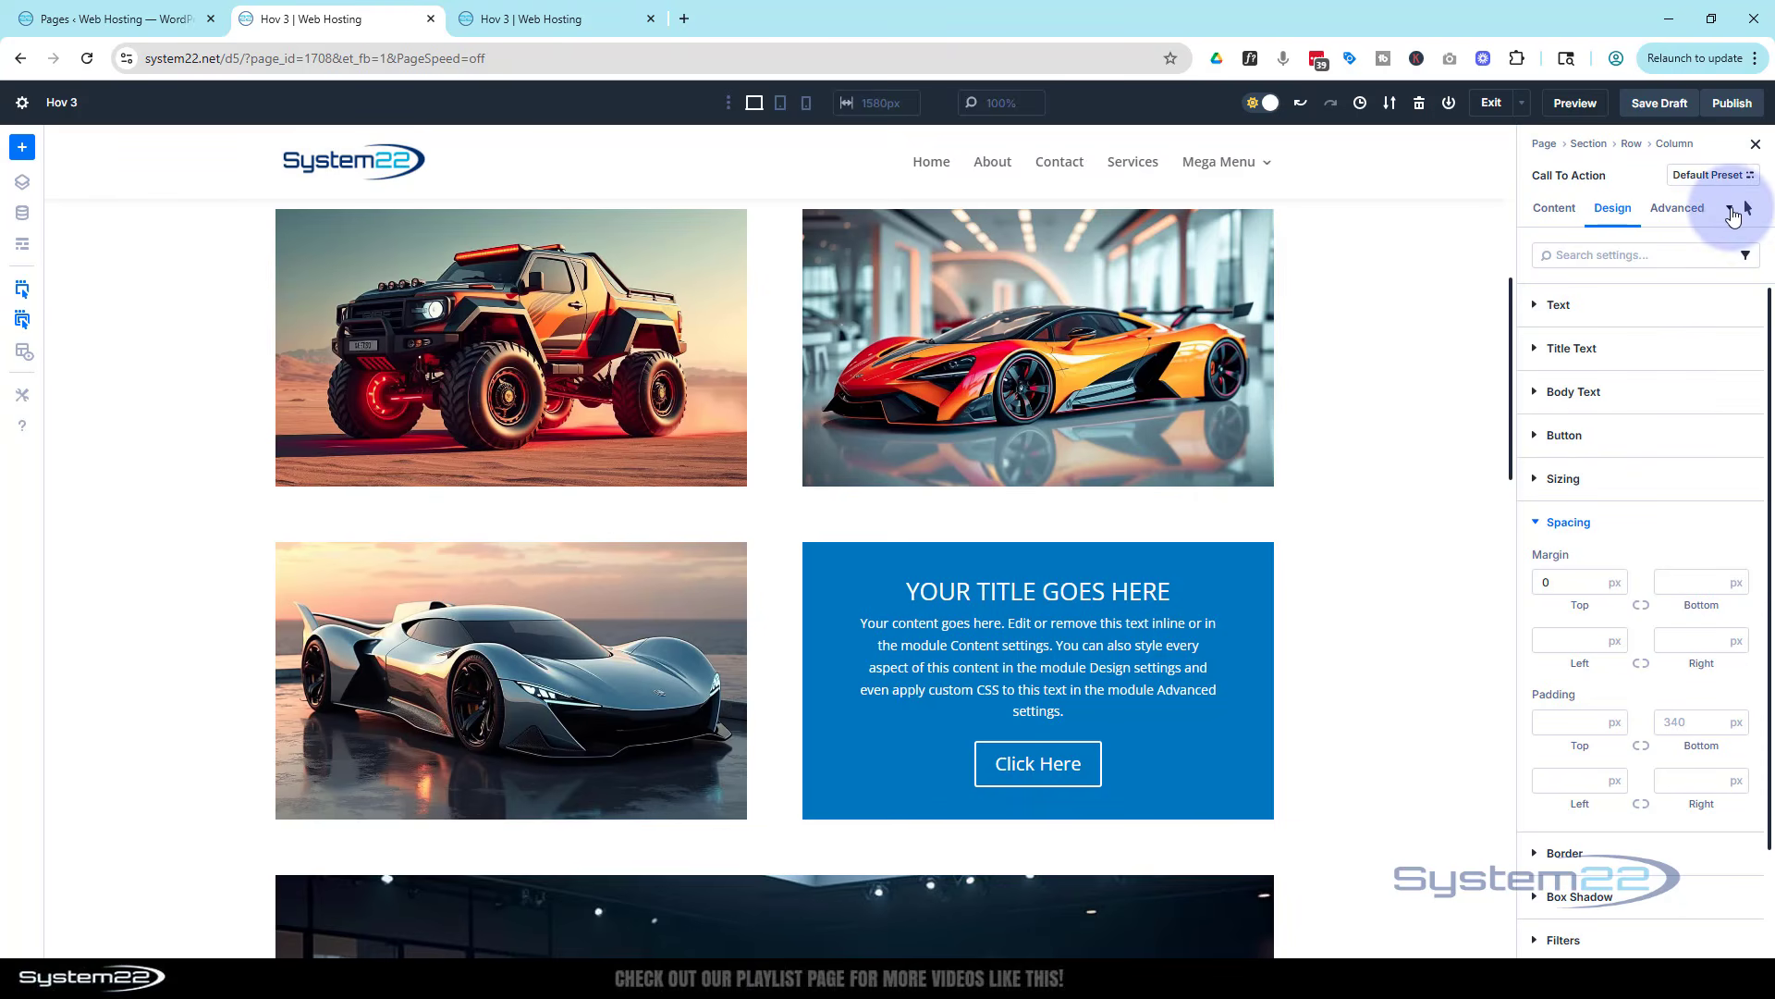
click(1751, 209)
click(1657, 150)
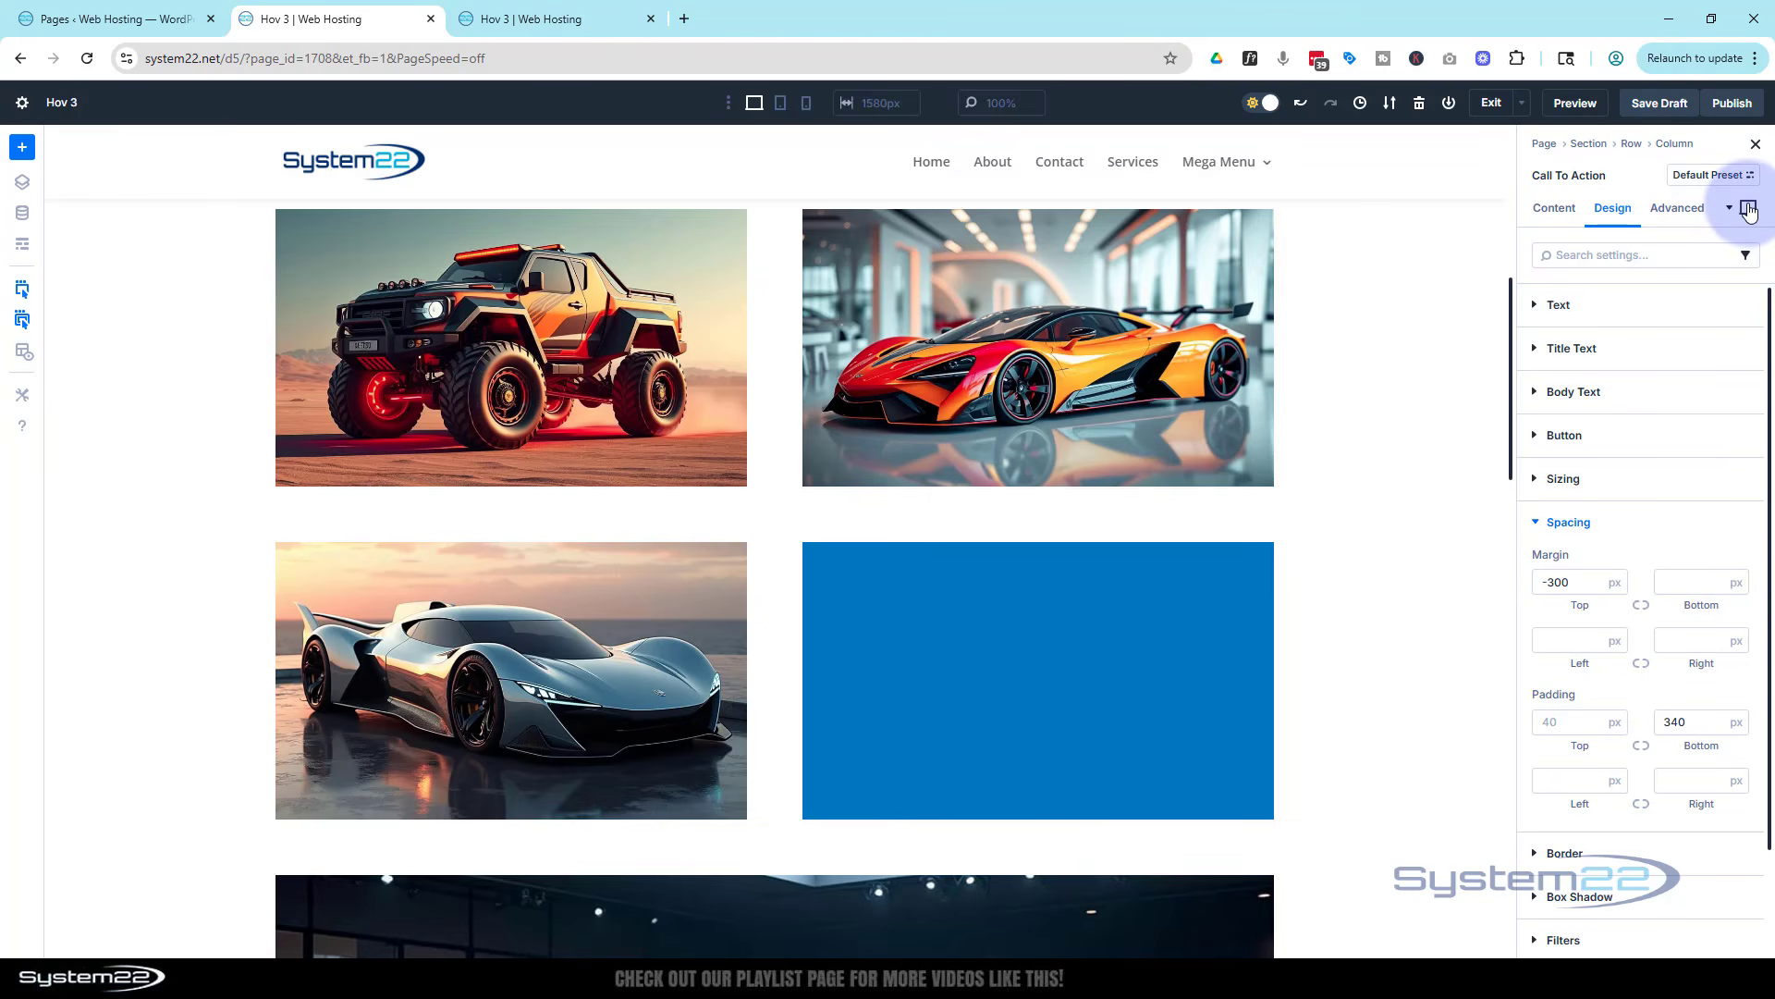
Step: Make the Call To Action module's blue background colour fully transparent with 0% opacity
click(1559, 220)
click(1576, 645)
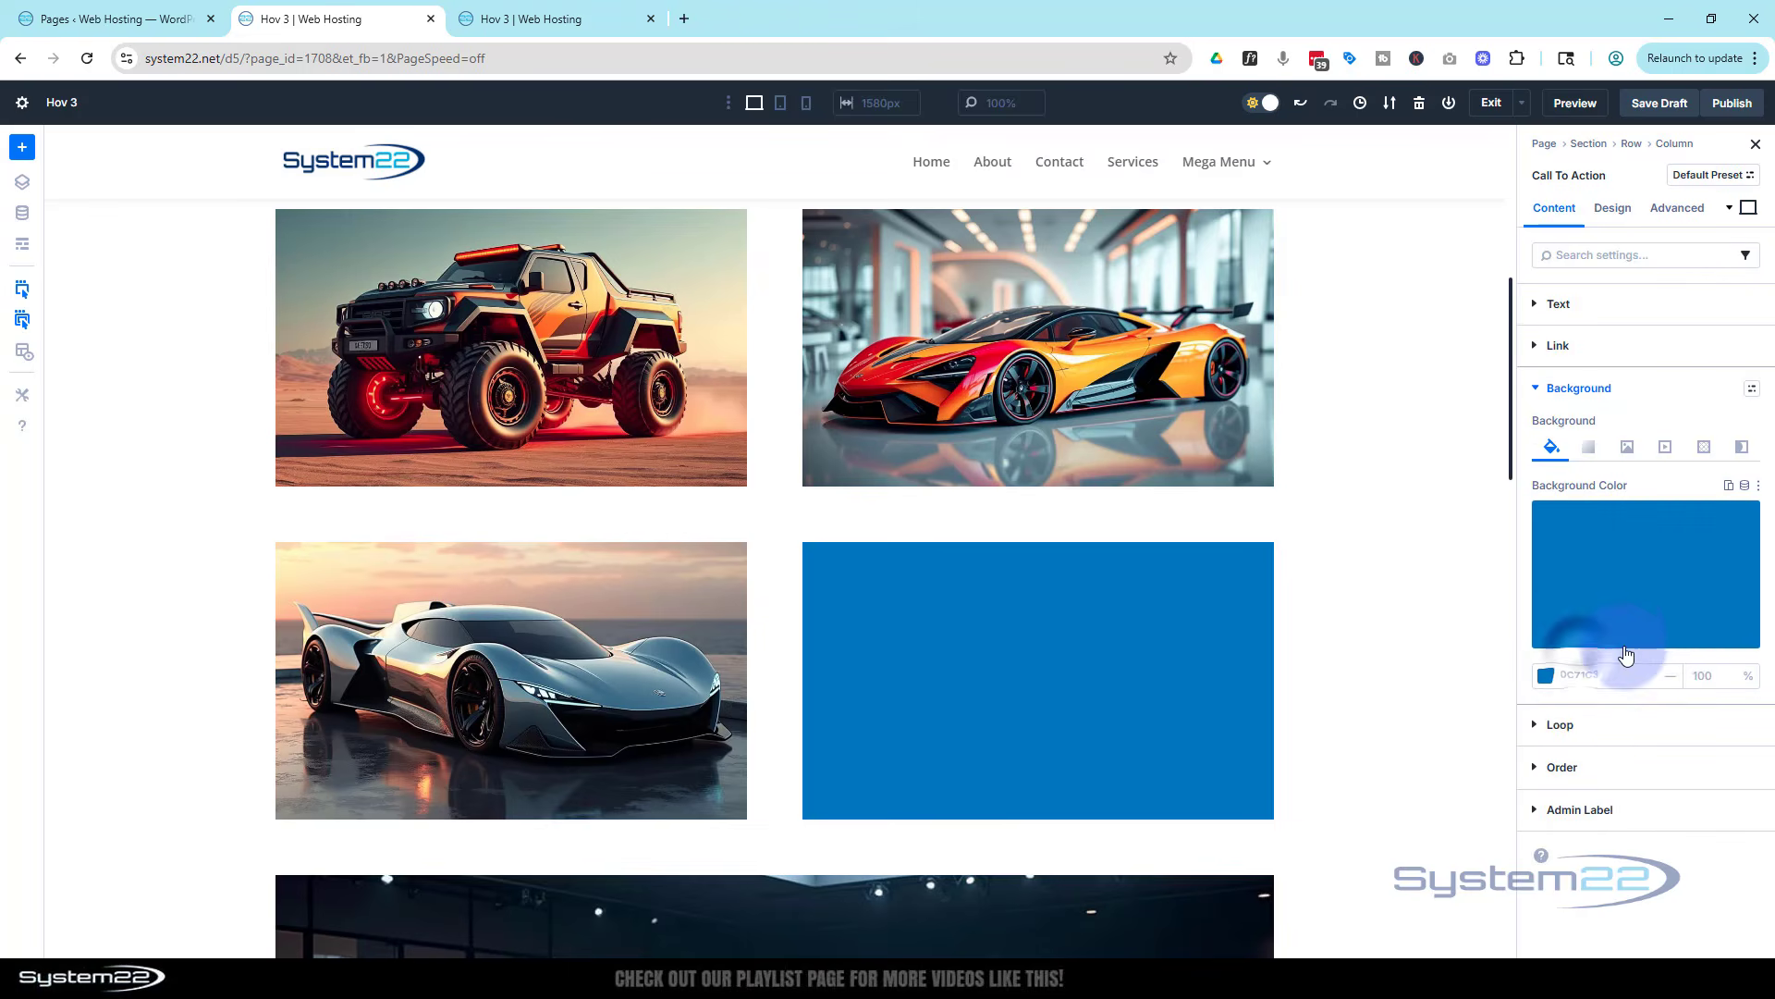
click(1653, 645)
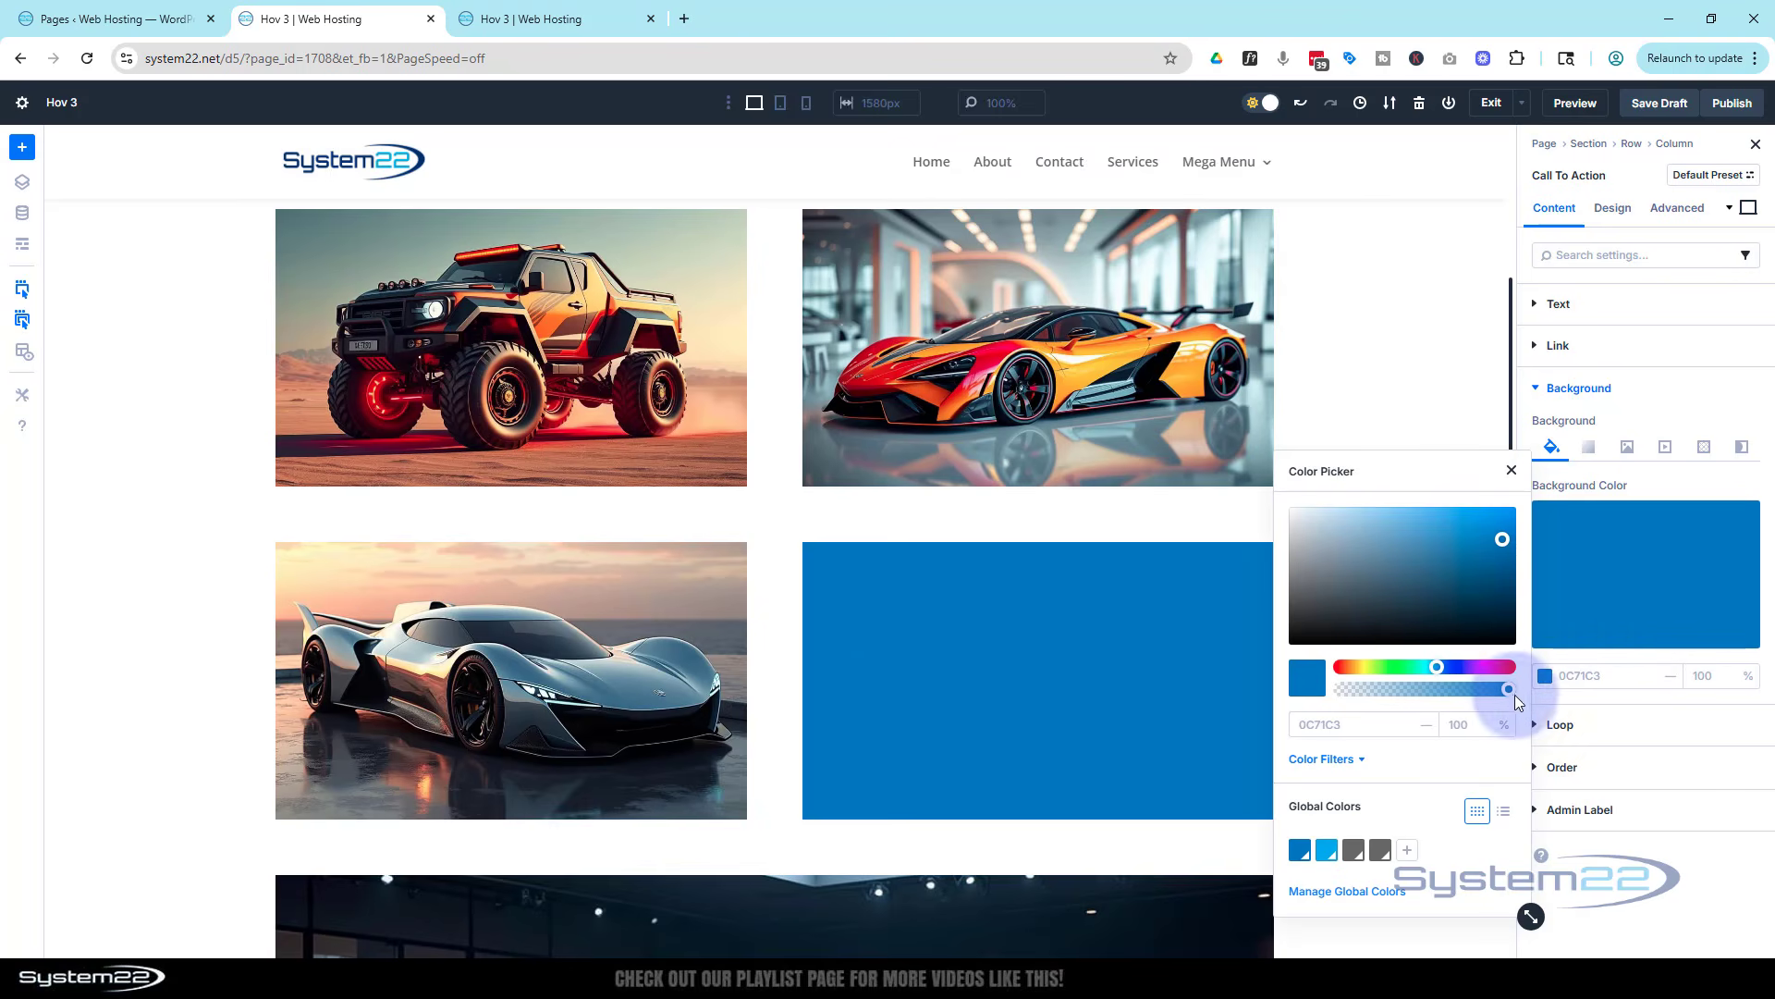
drag(1510, 691, 1337, 691)
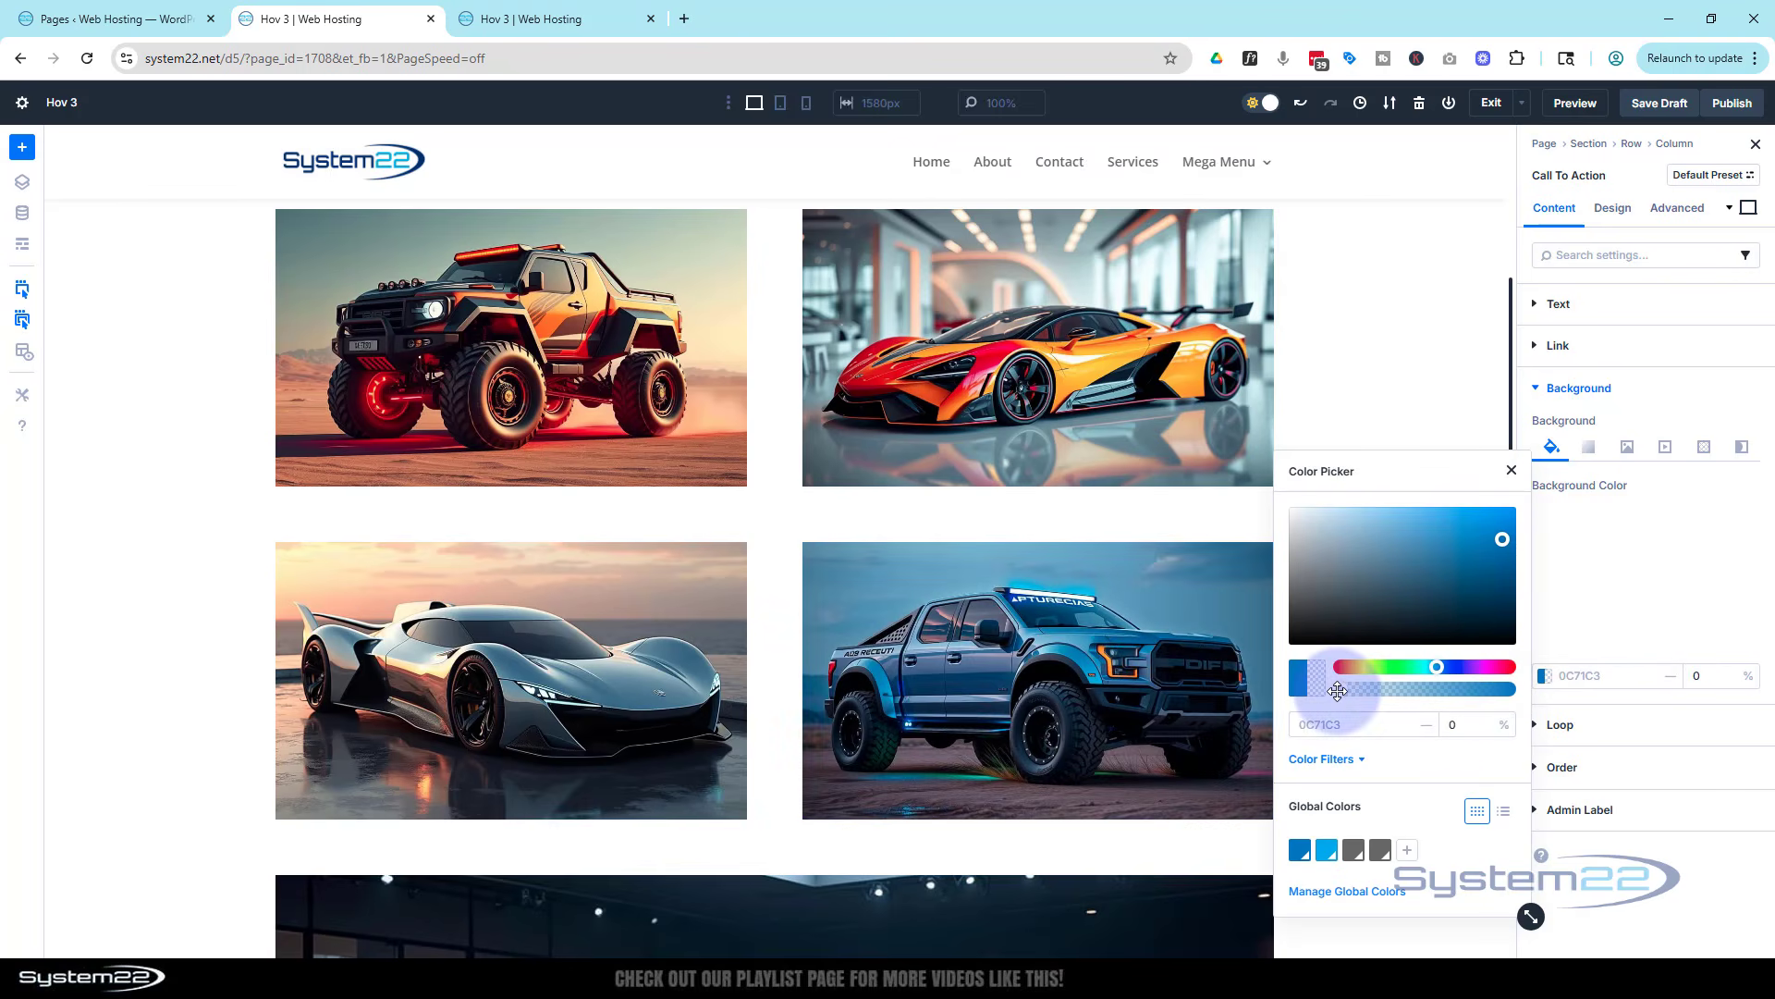
click(1511, 469)
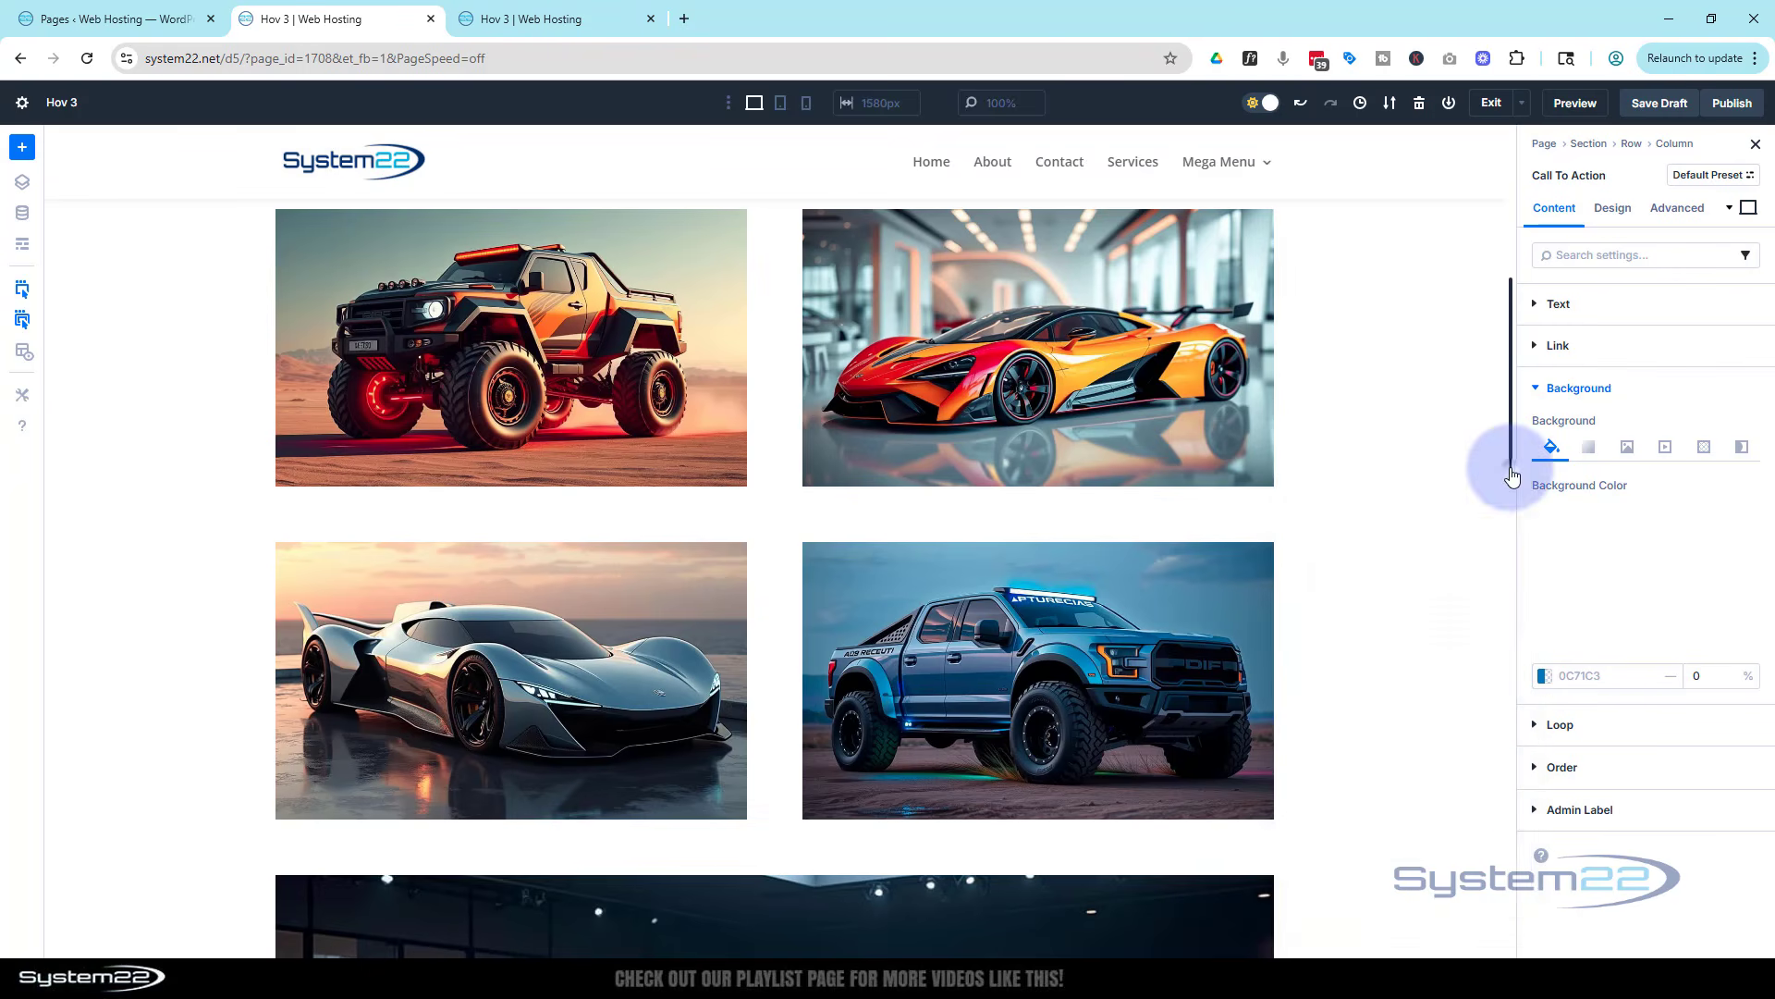
Step: Review the Call To Action module's transition duration, delay and speed curve settings
click(1697, 213)
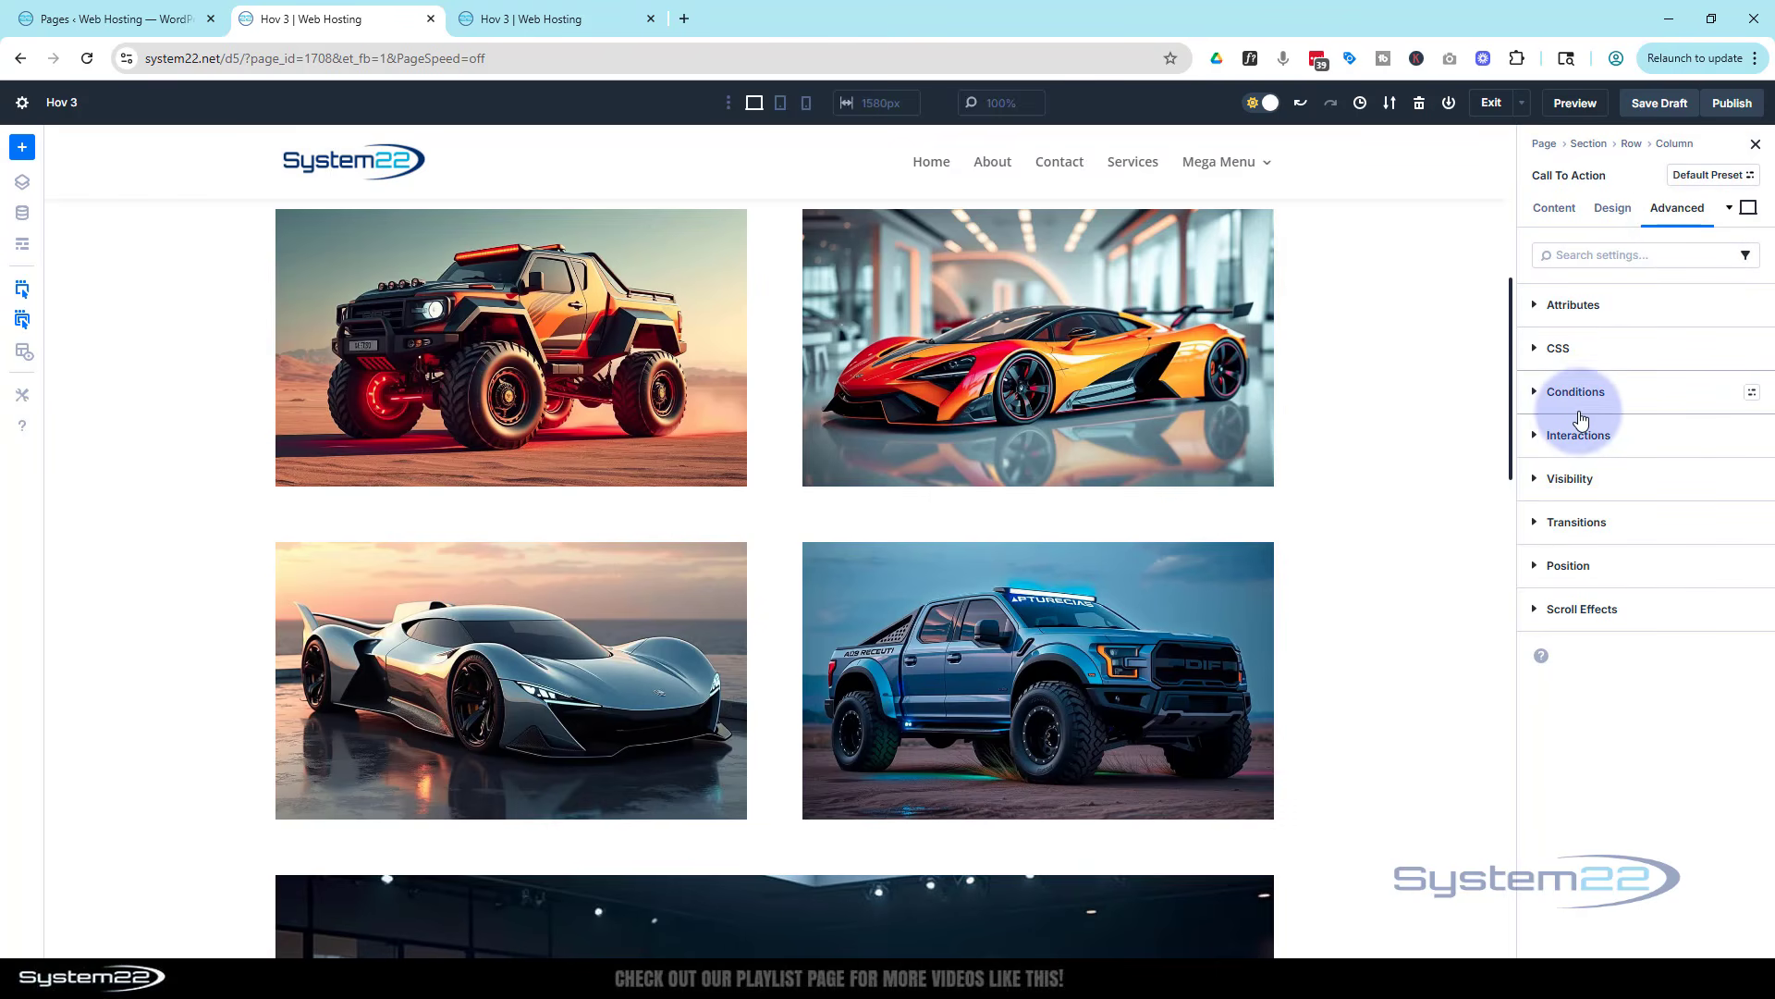
click(1563, 523)
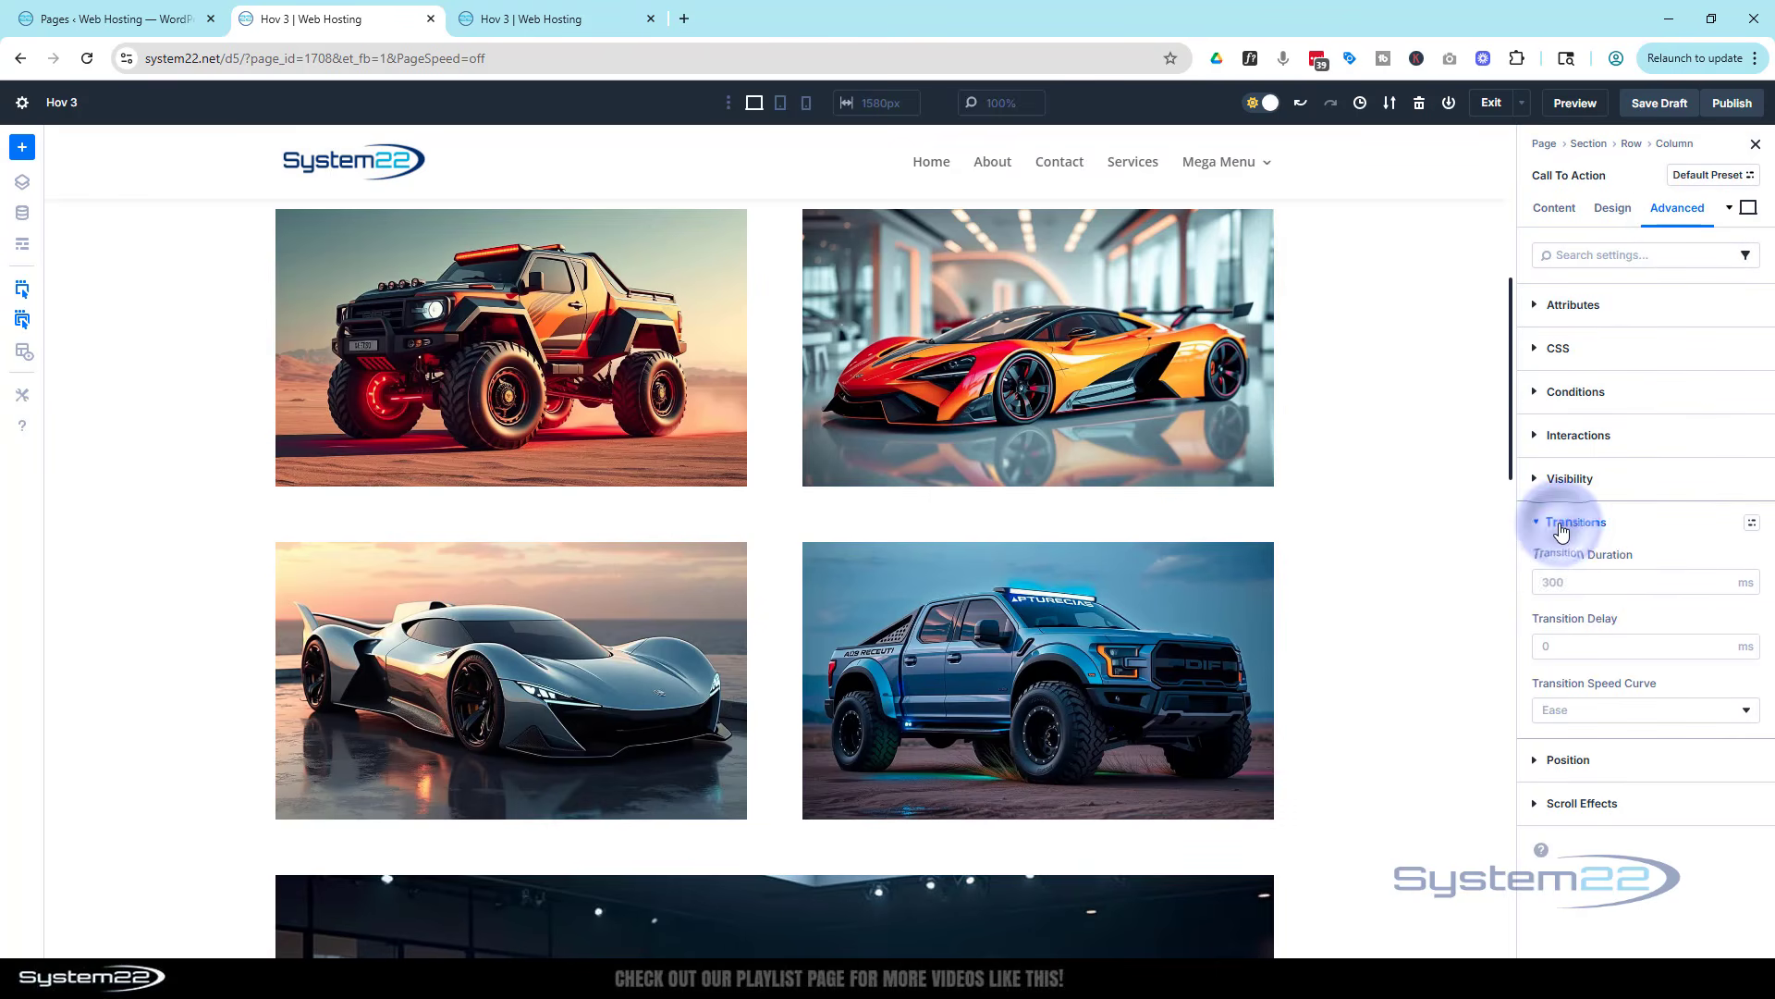
click(1577, 586)
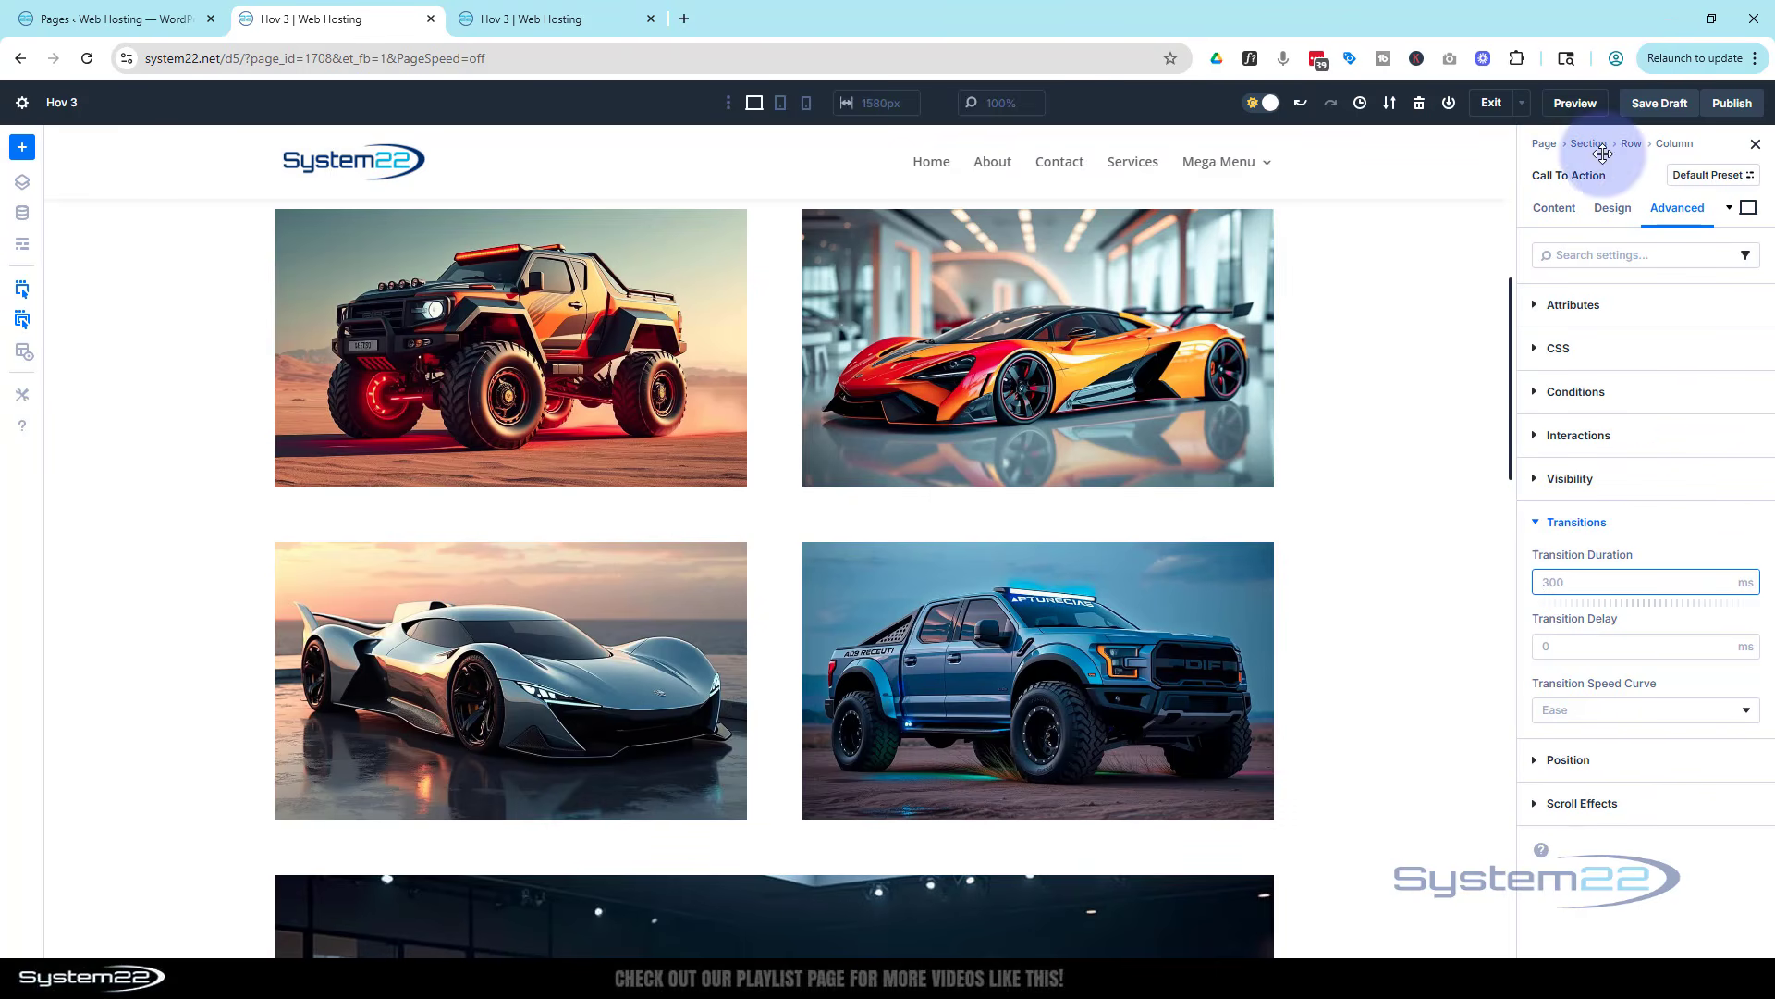
Step: Open the settings of the row's first column, with the silver car, and examine its sizing options
click(1631, 145)
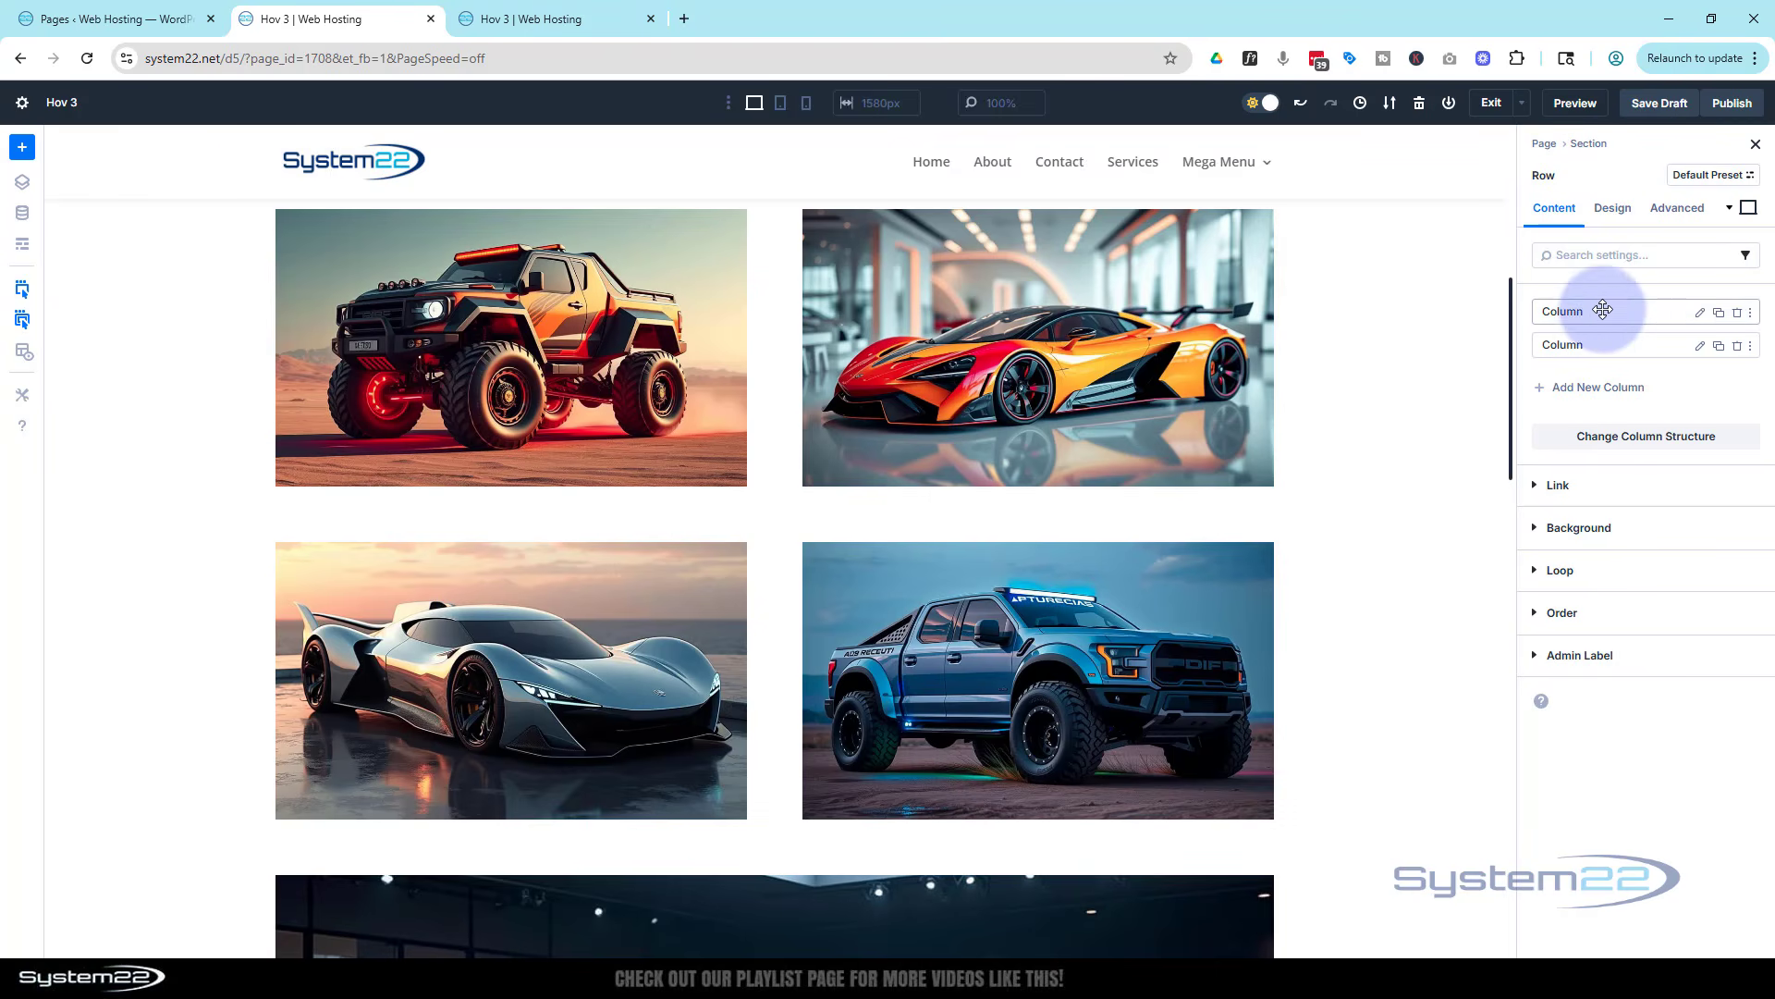
click(1700, 313)
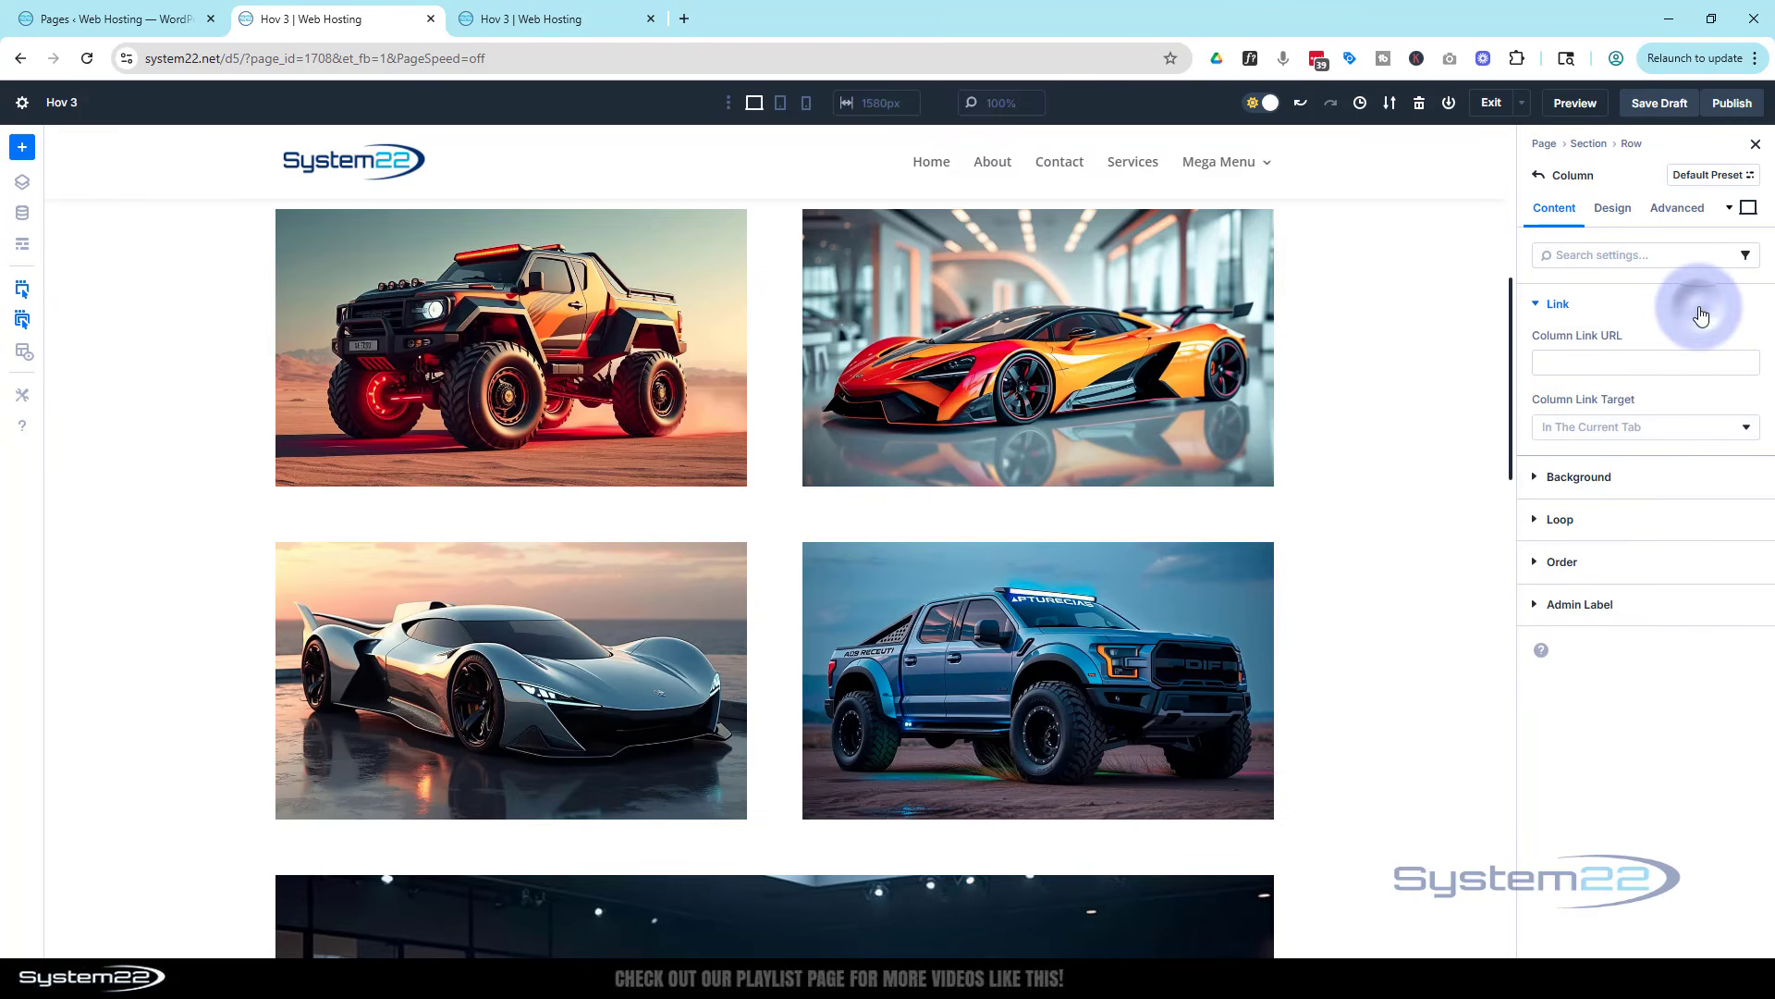
click(1618, 211)
click(1552, 351)
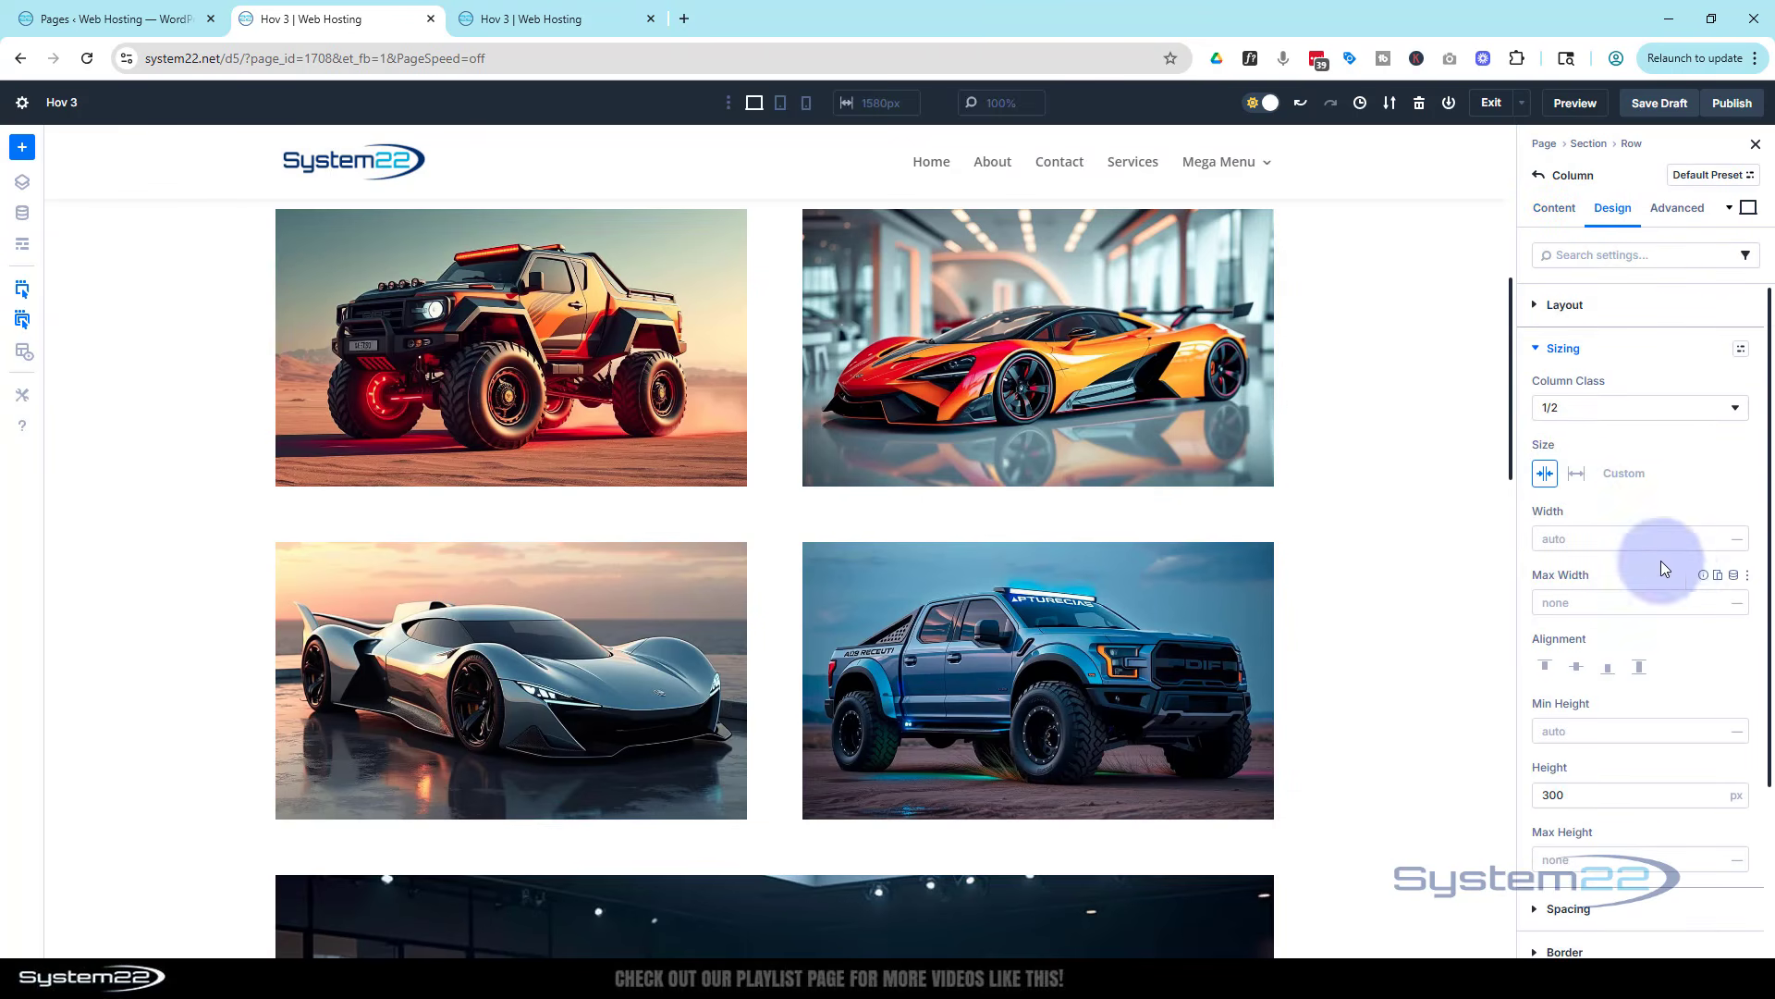
Step: Enter the custom CSS height:300px for the silver car column's main element
click(1677, 211)
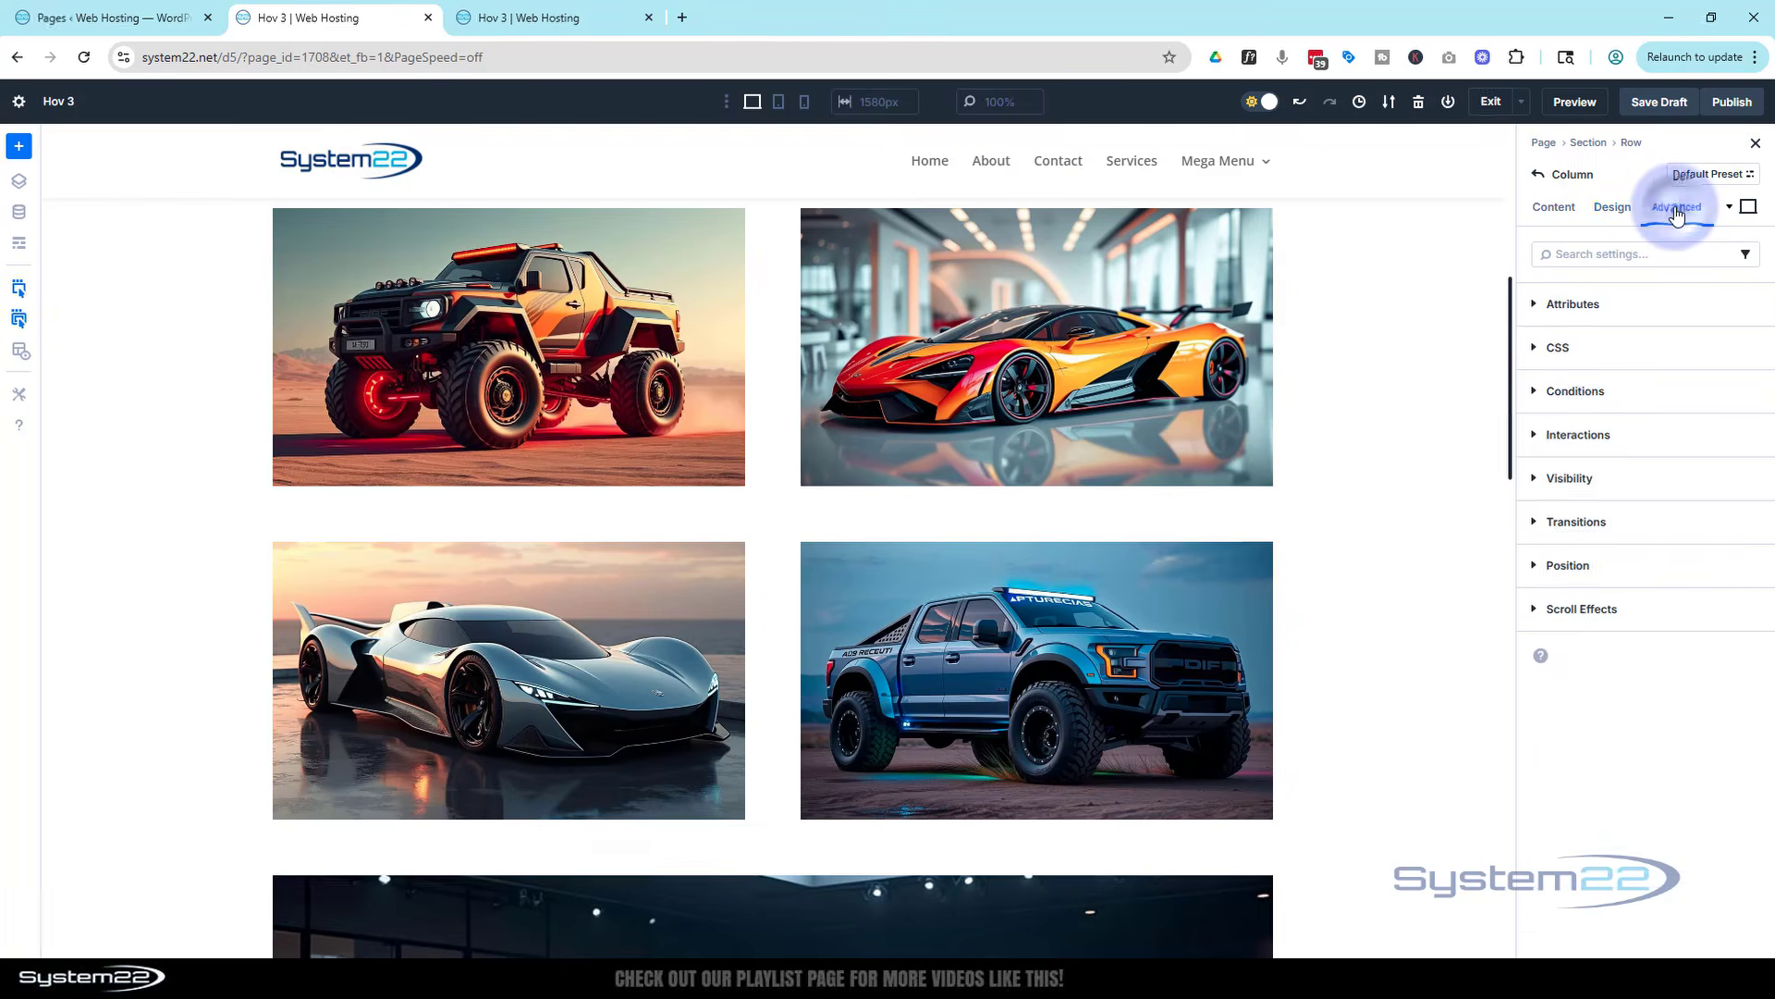
click(1592, 351)
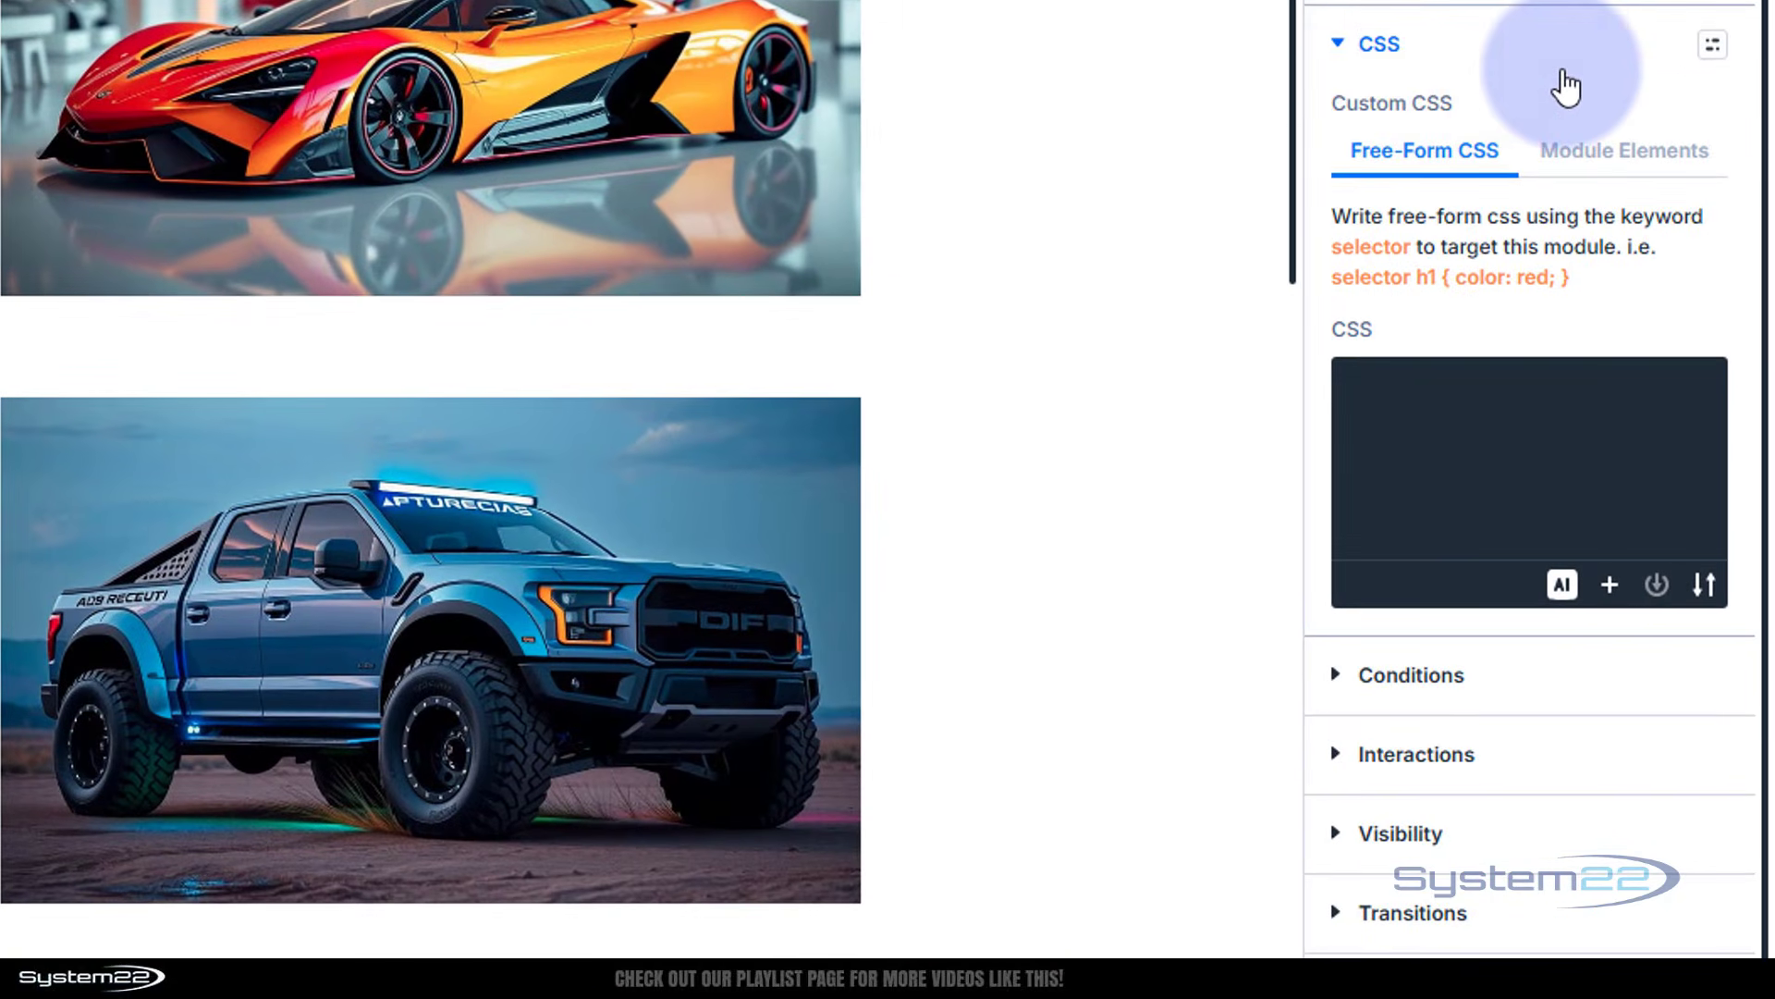
click(1606, 156)
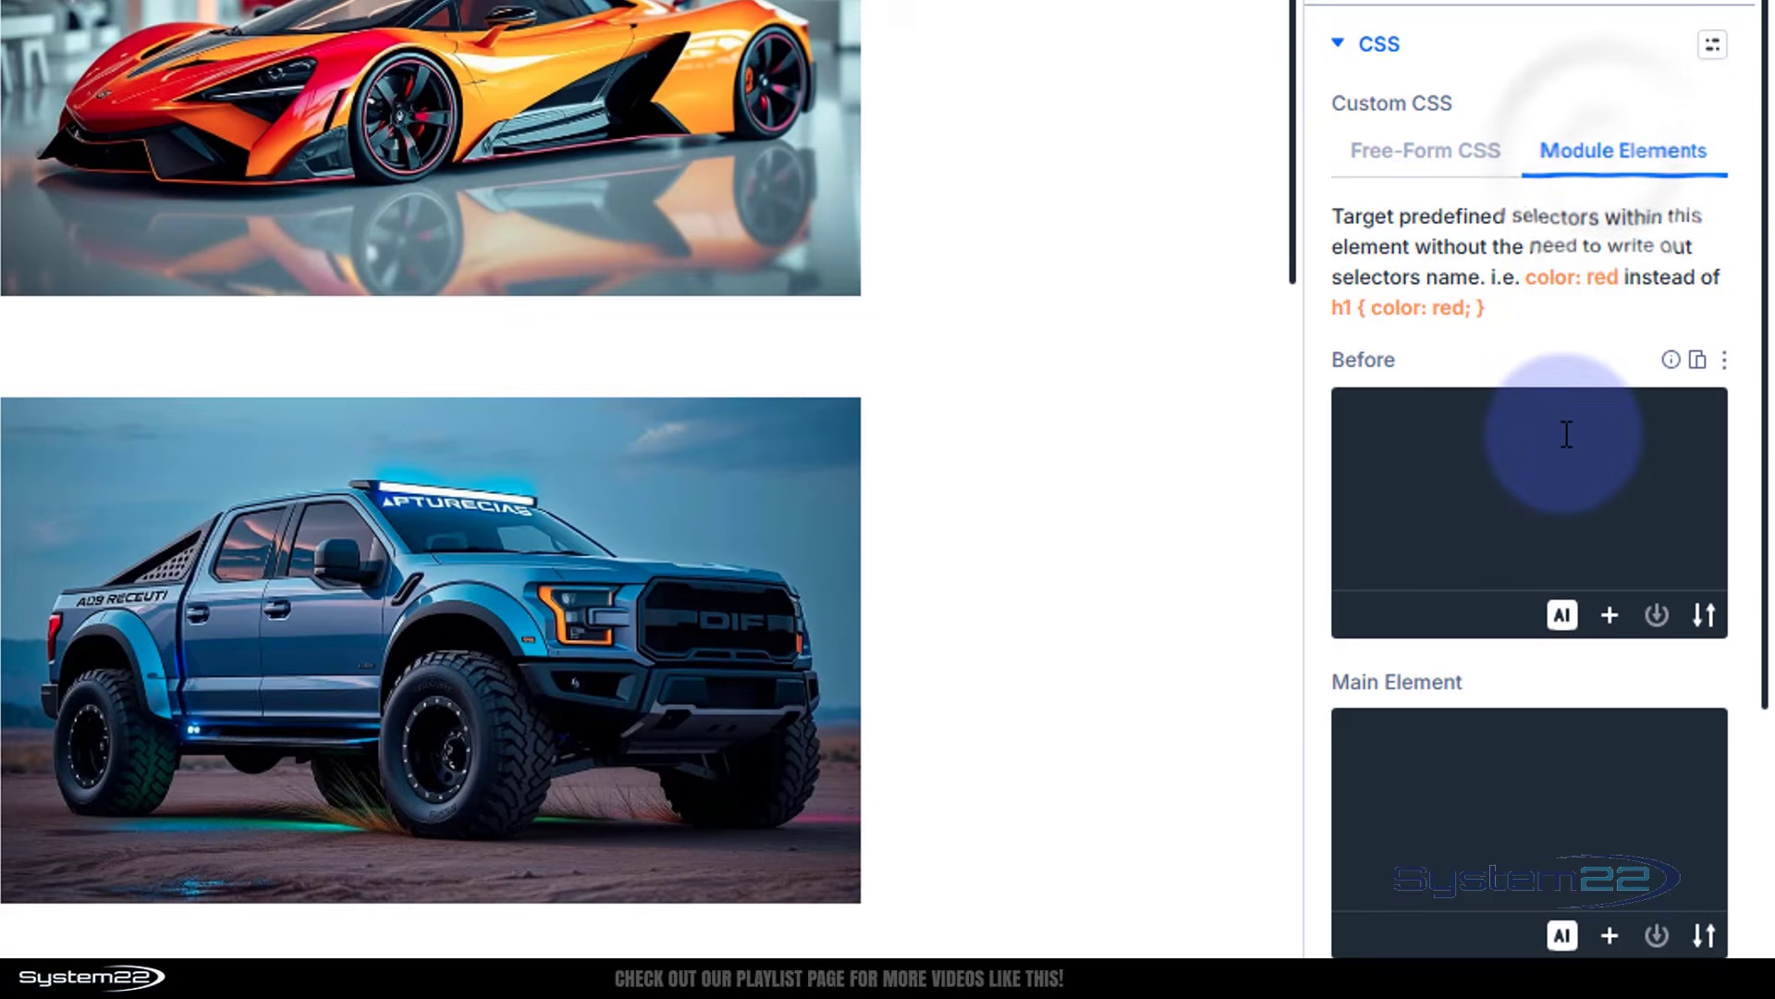
scroll(1566, 434, down, 6)
scroll(1557, 447, up, 2)
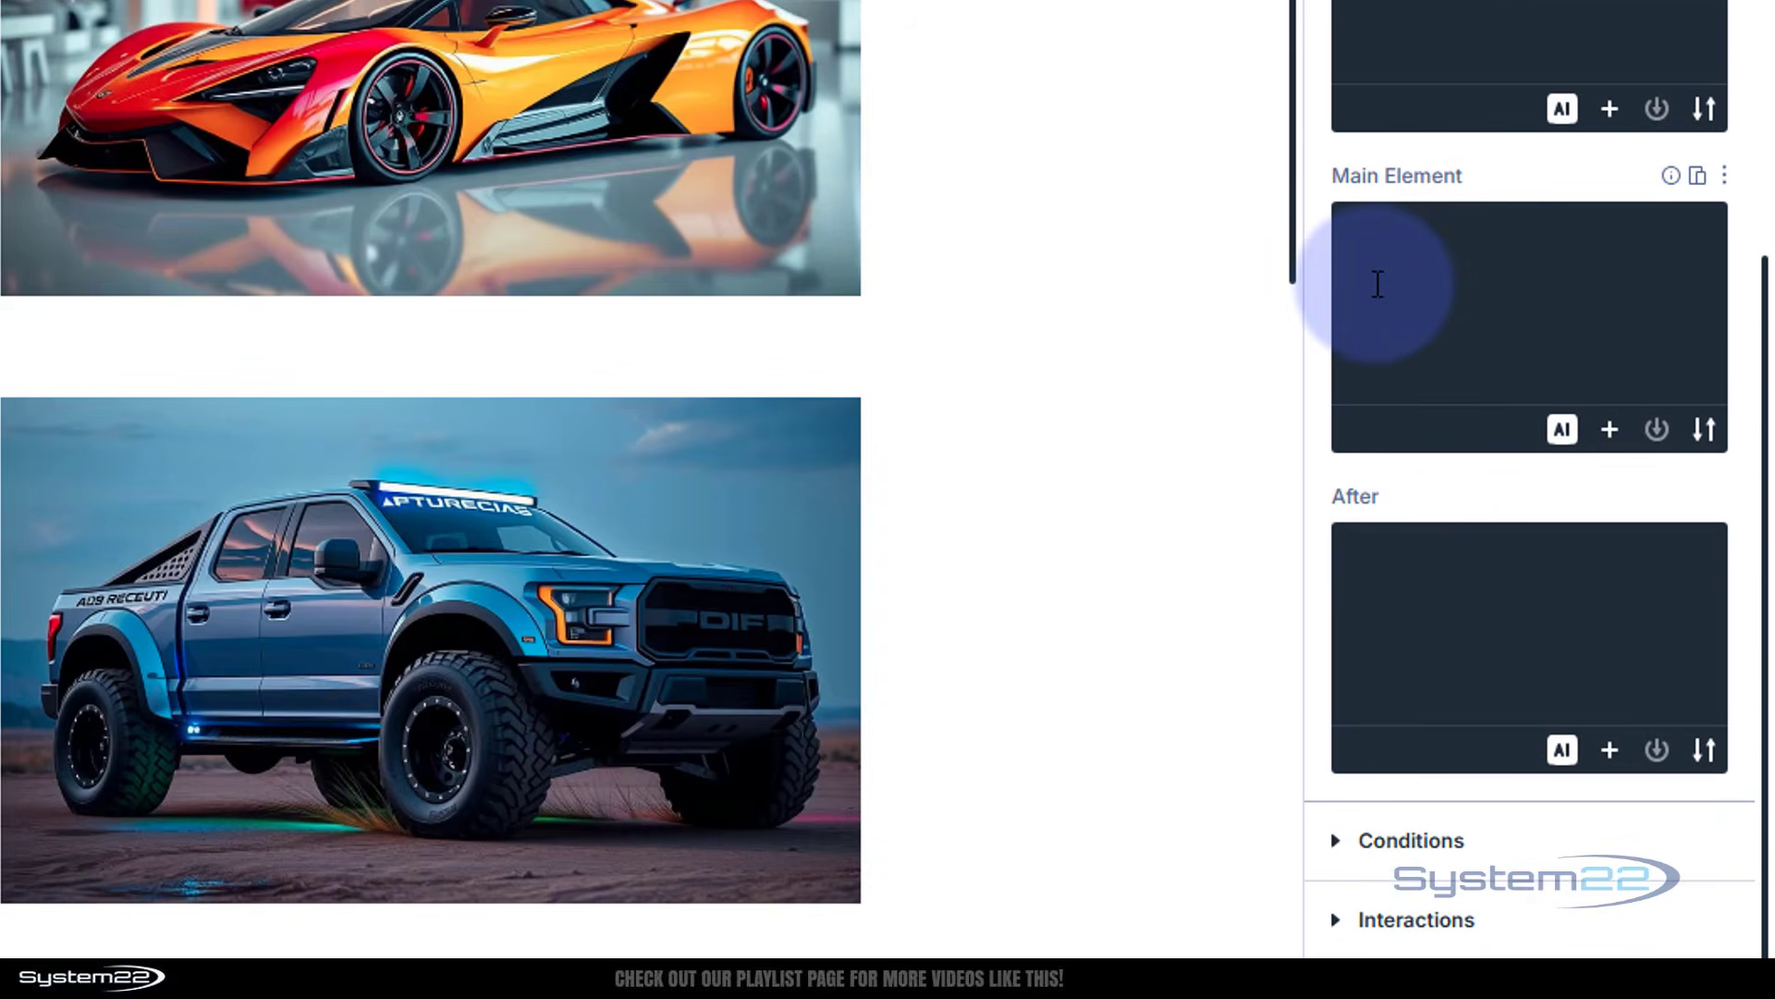
click(1378, 284)
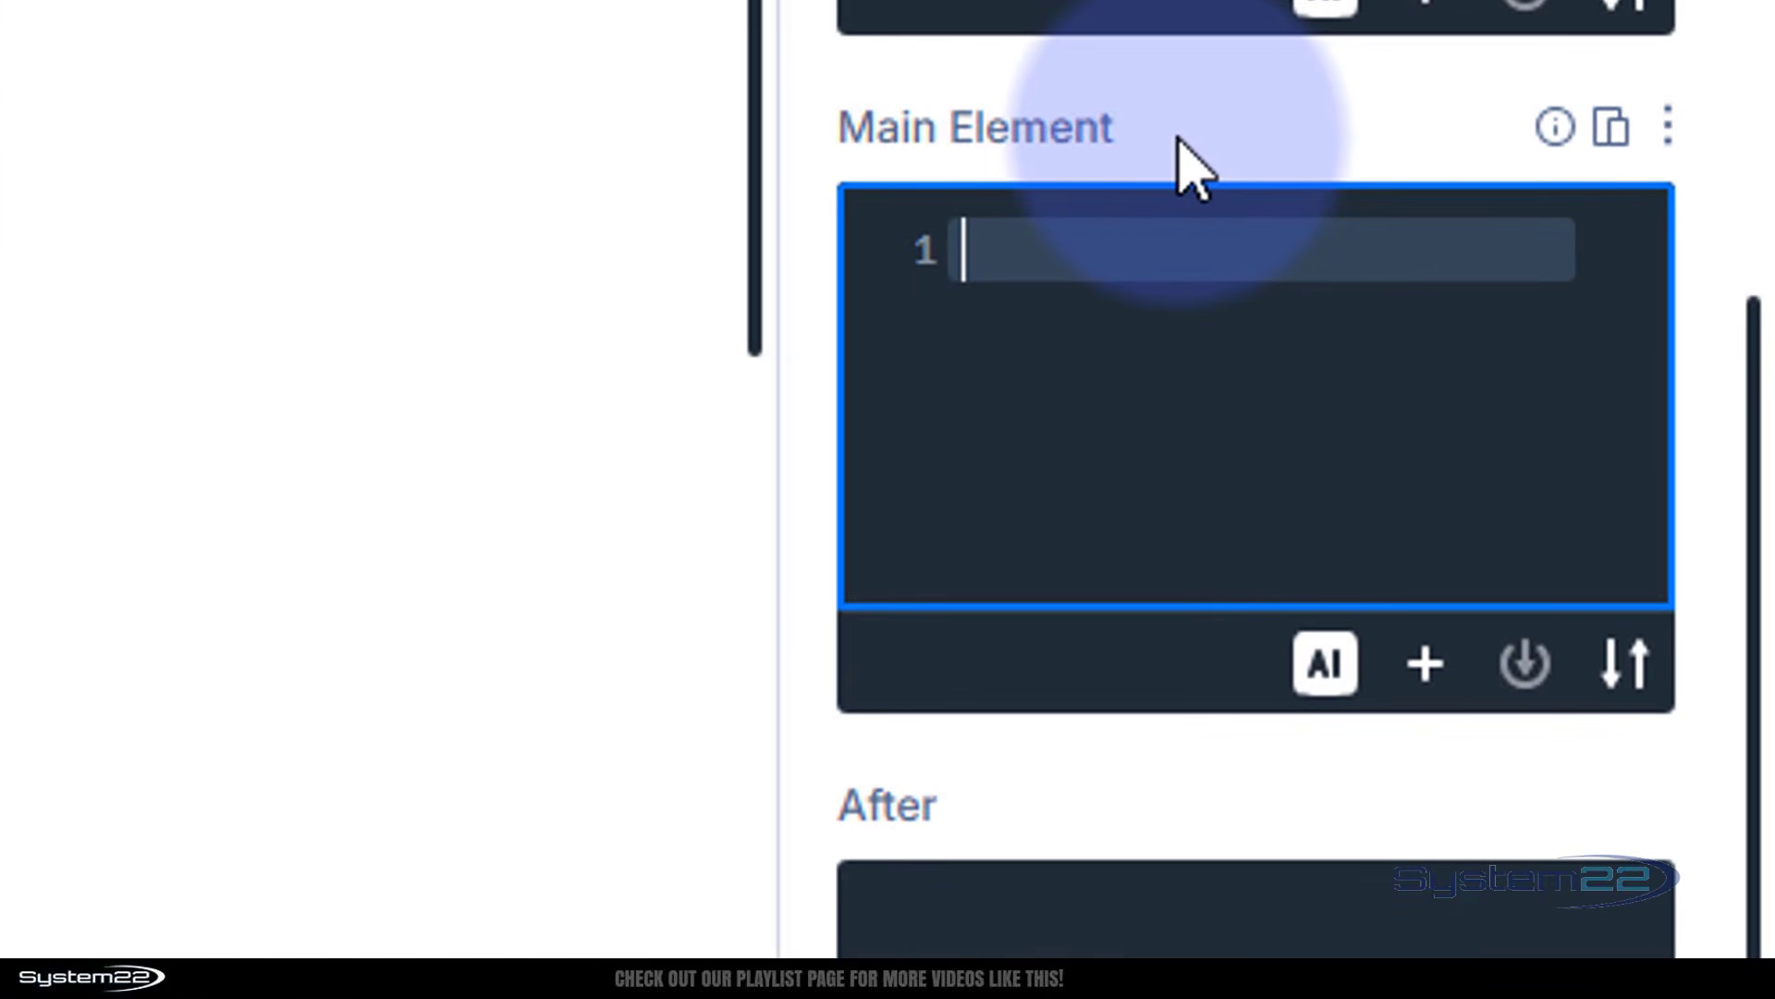
text(height)
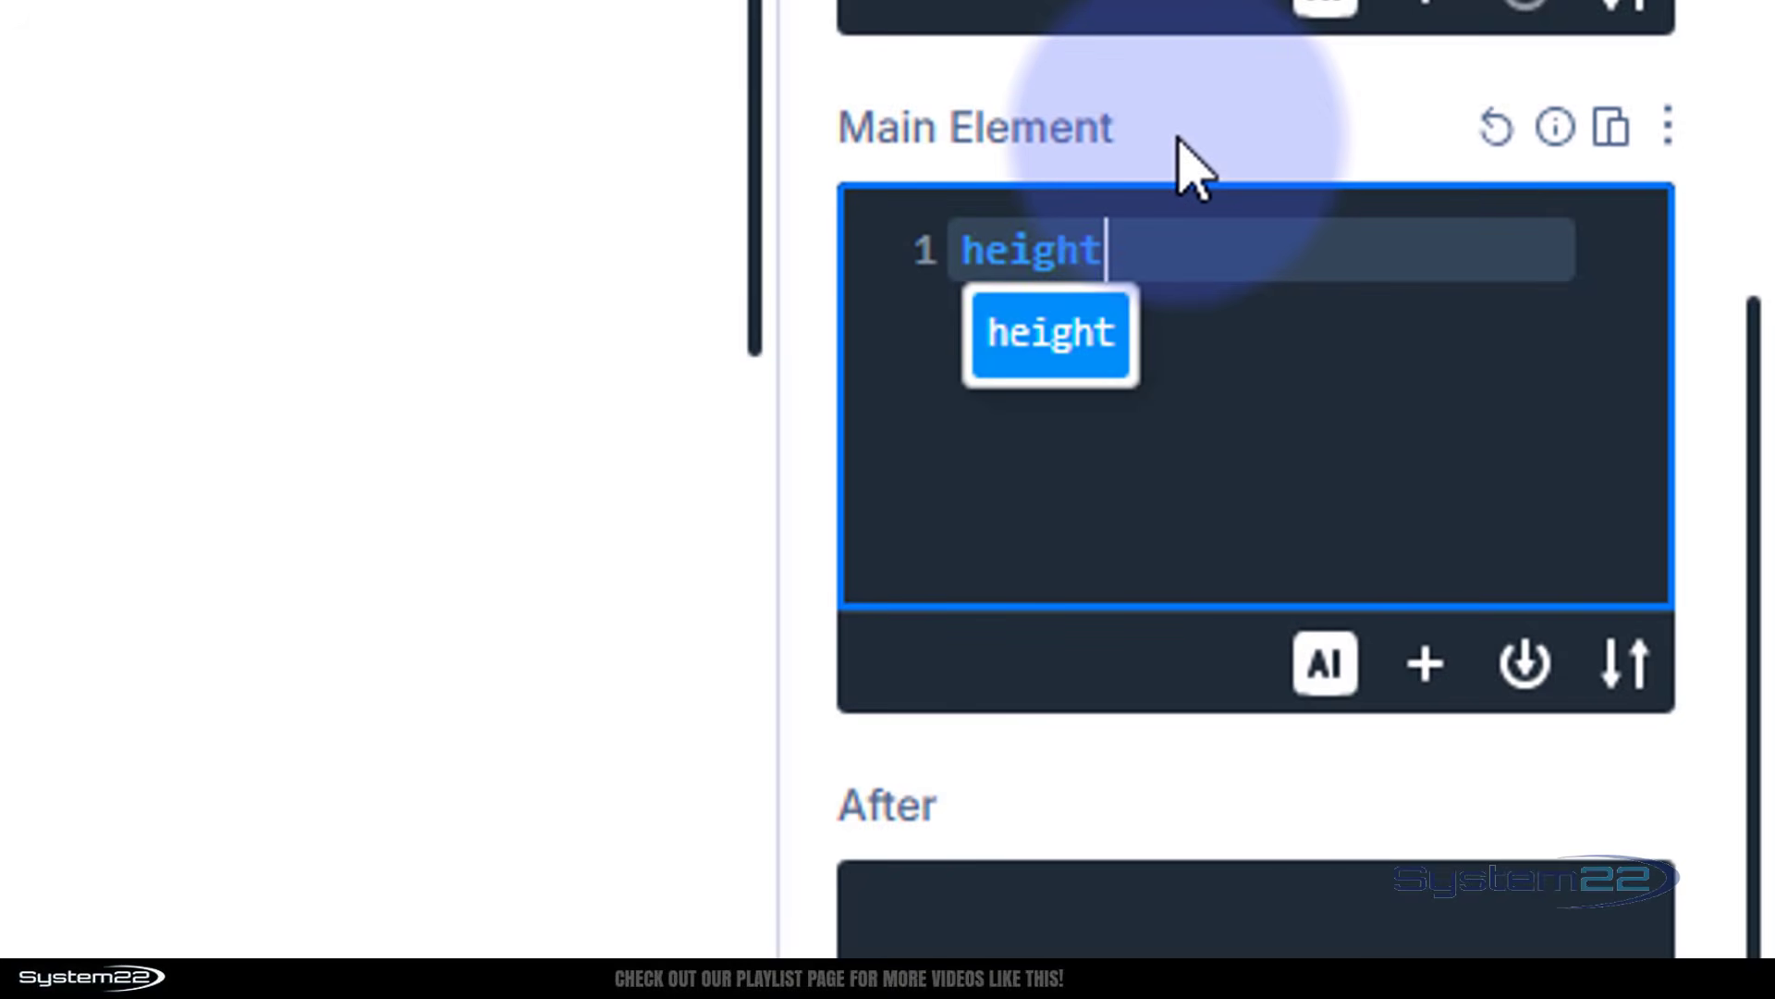
text(:)
text(3)
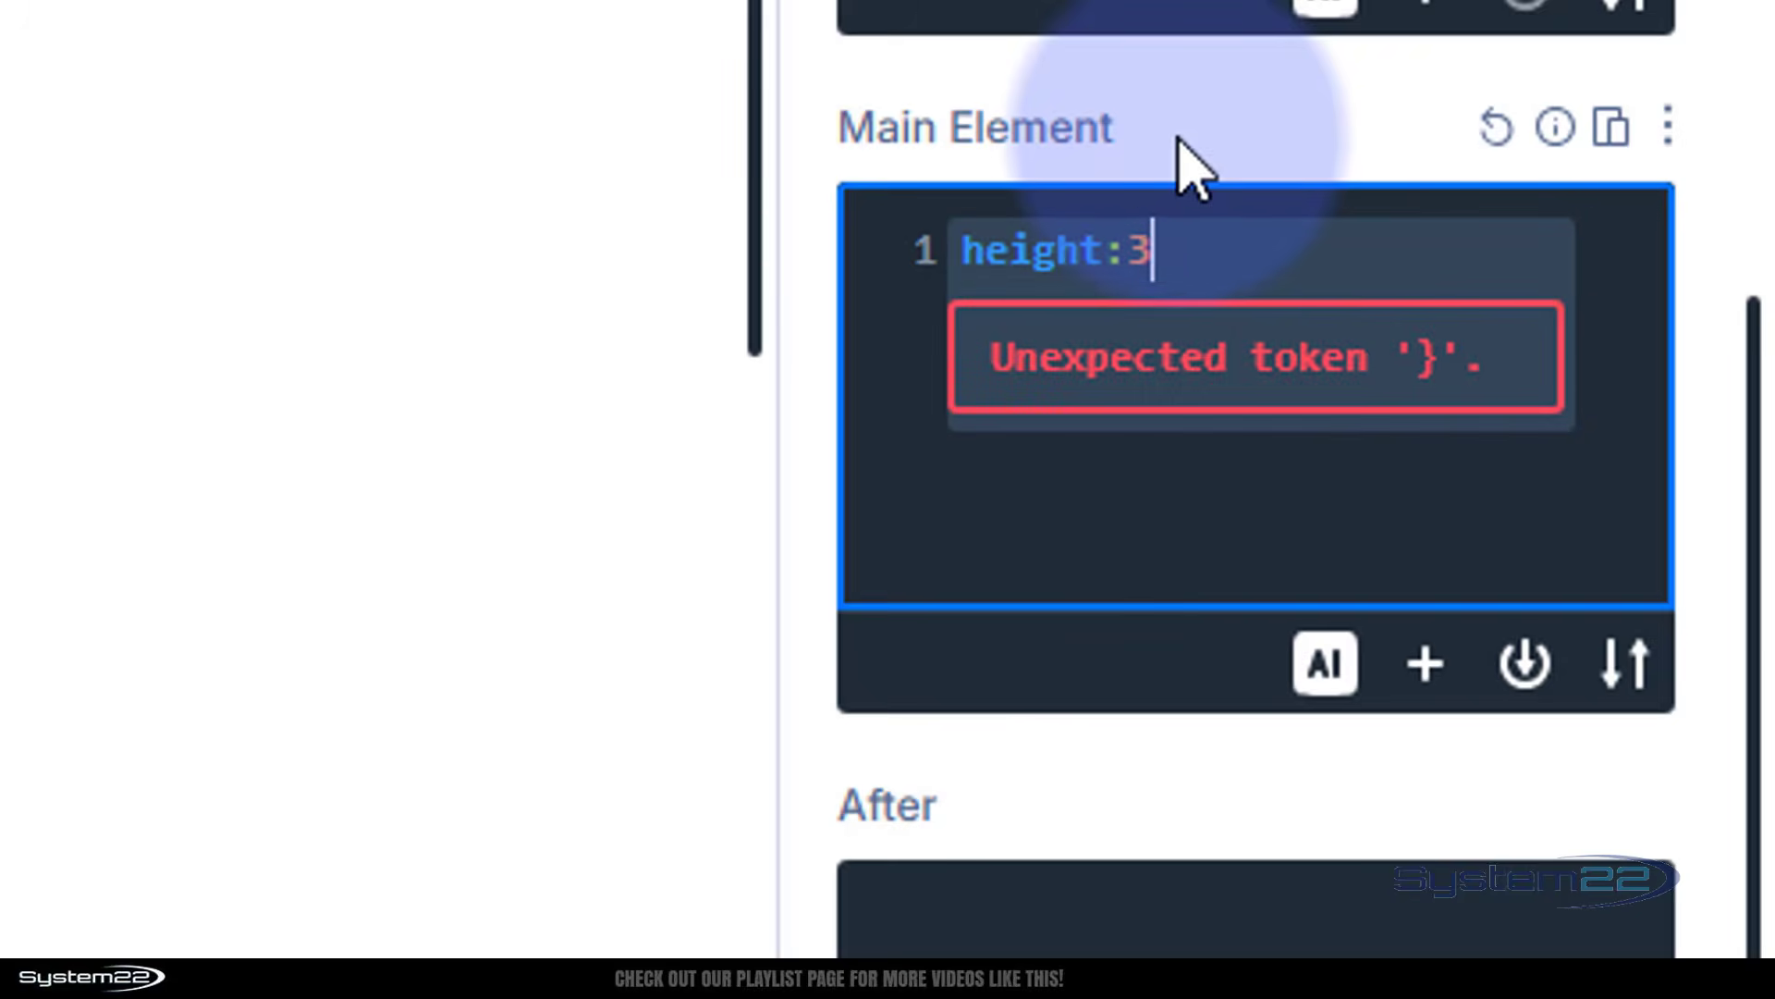
text(00px)
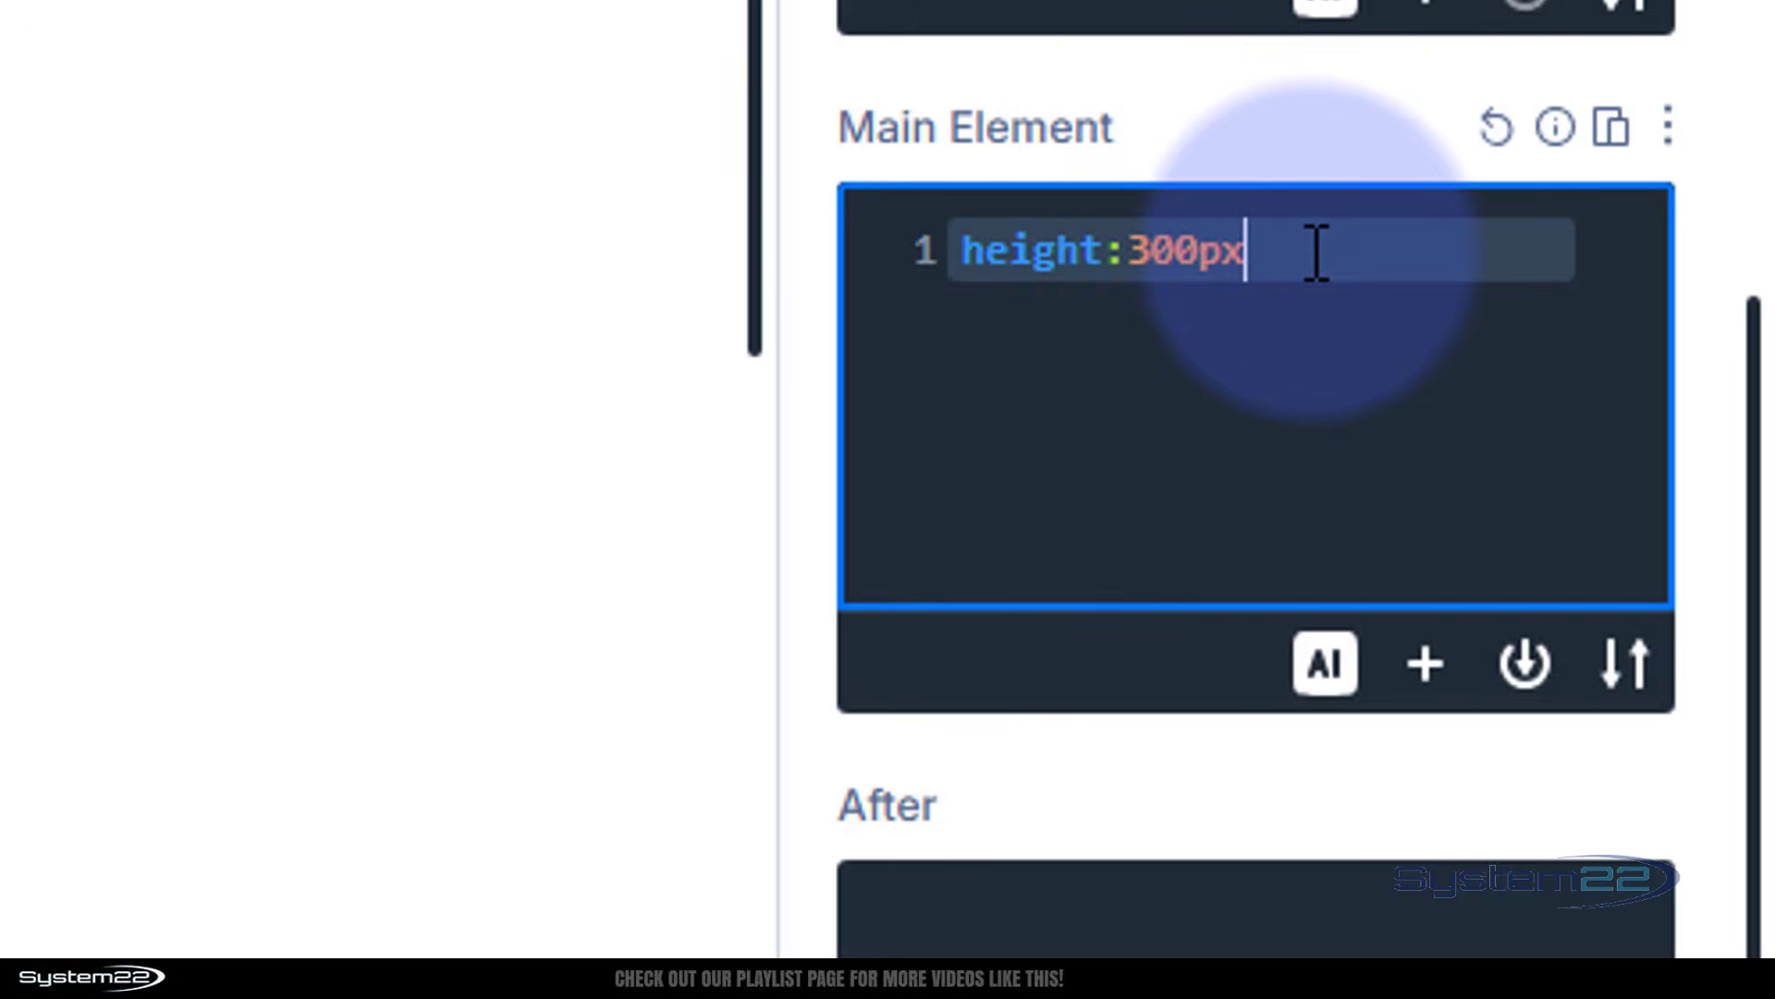
Step: Remove the height:300px custom CSS from the silver car column's main element and save the page as a draft
drag(1267, 252, 935, 255)
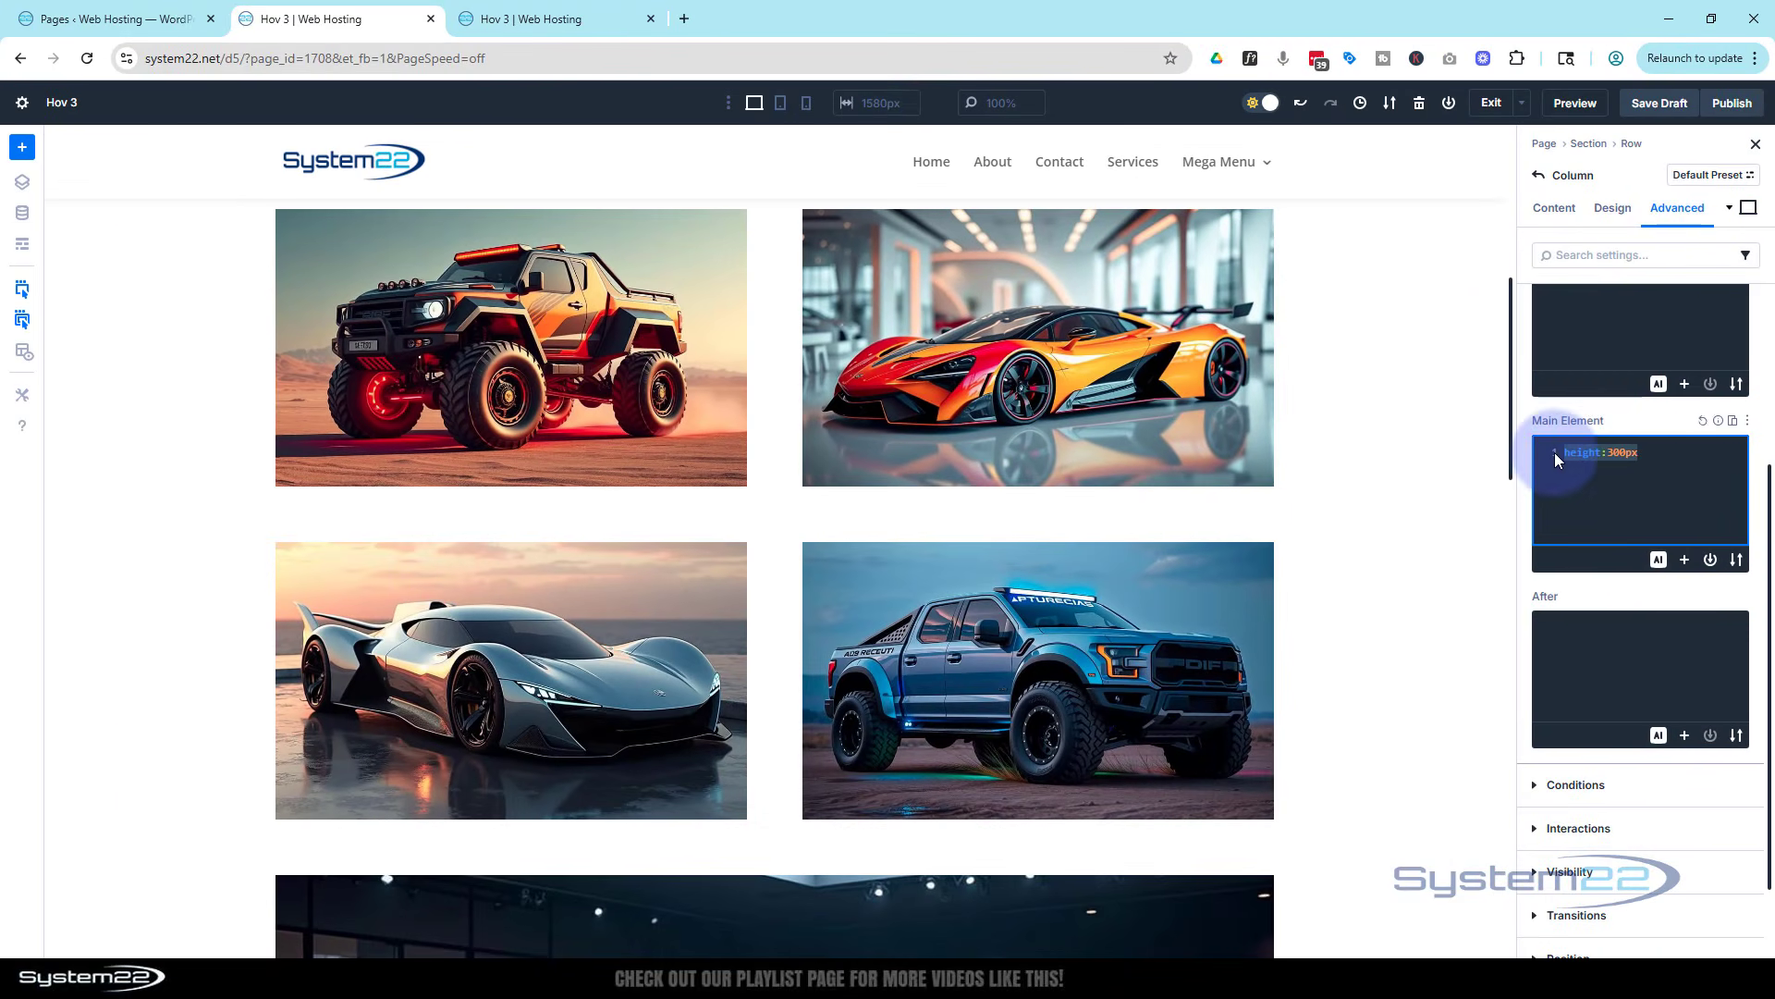
key(BackSpace)
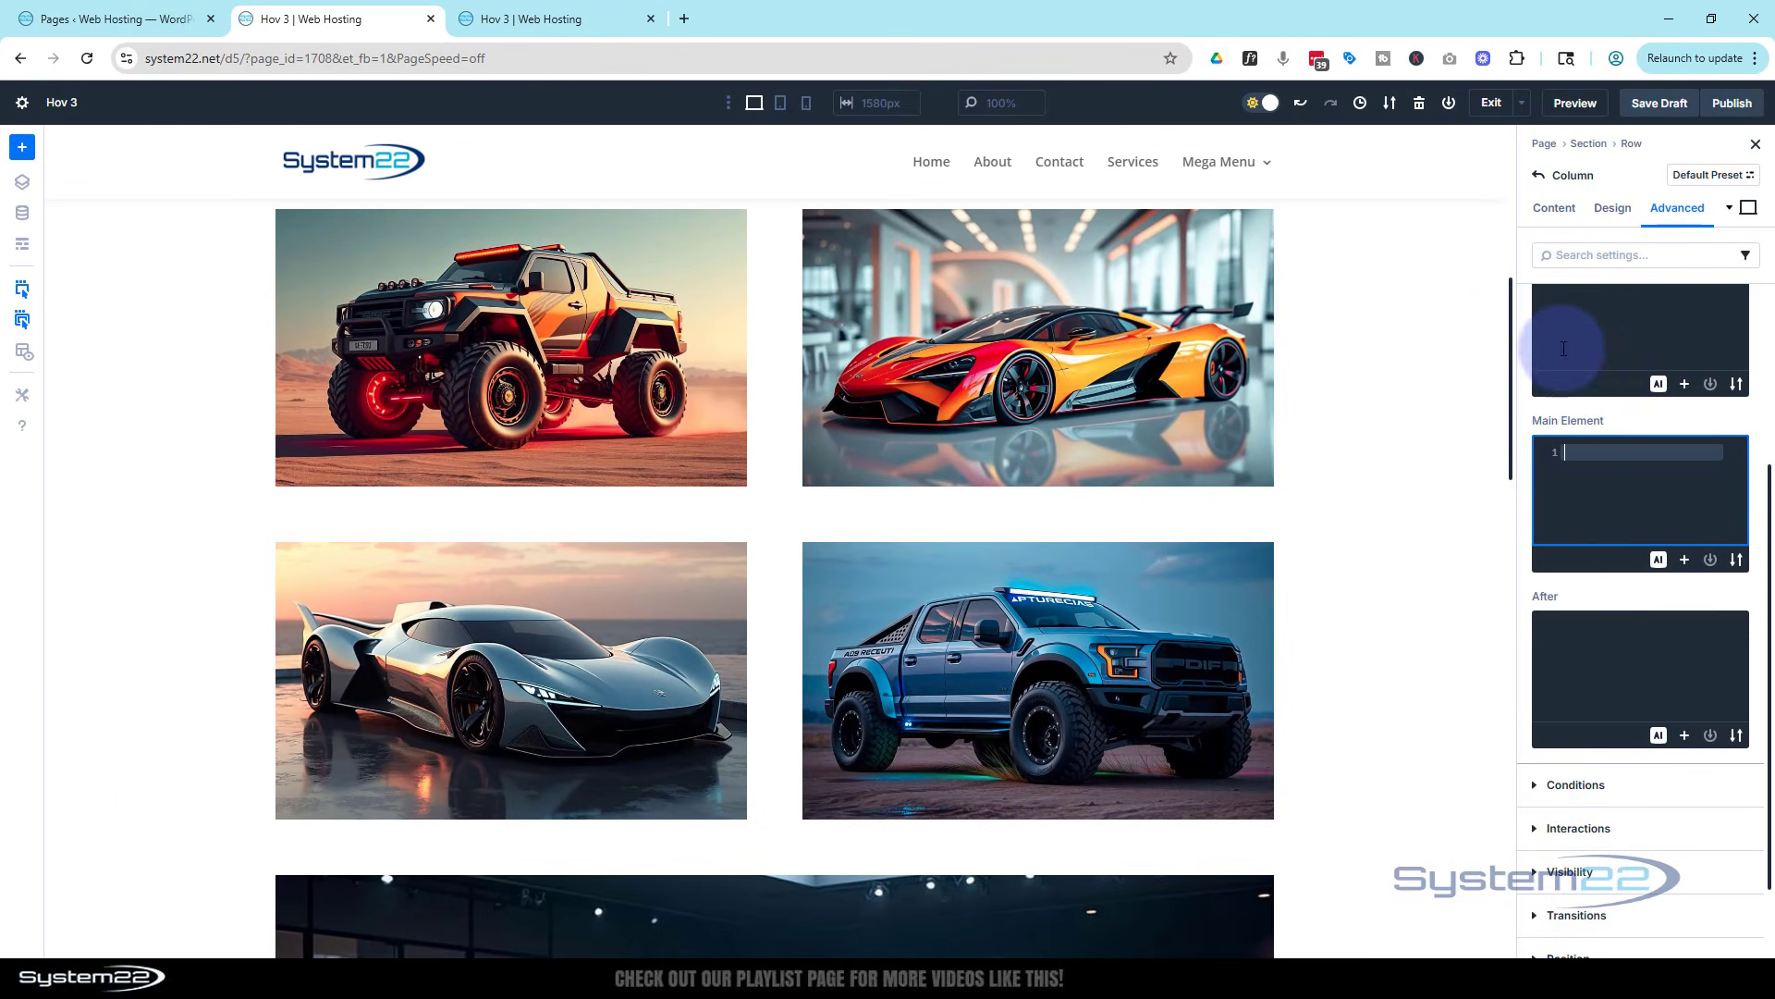
click(1632, 110)
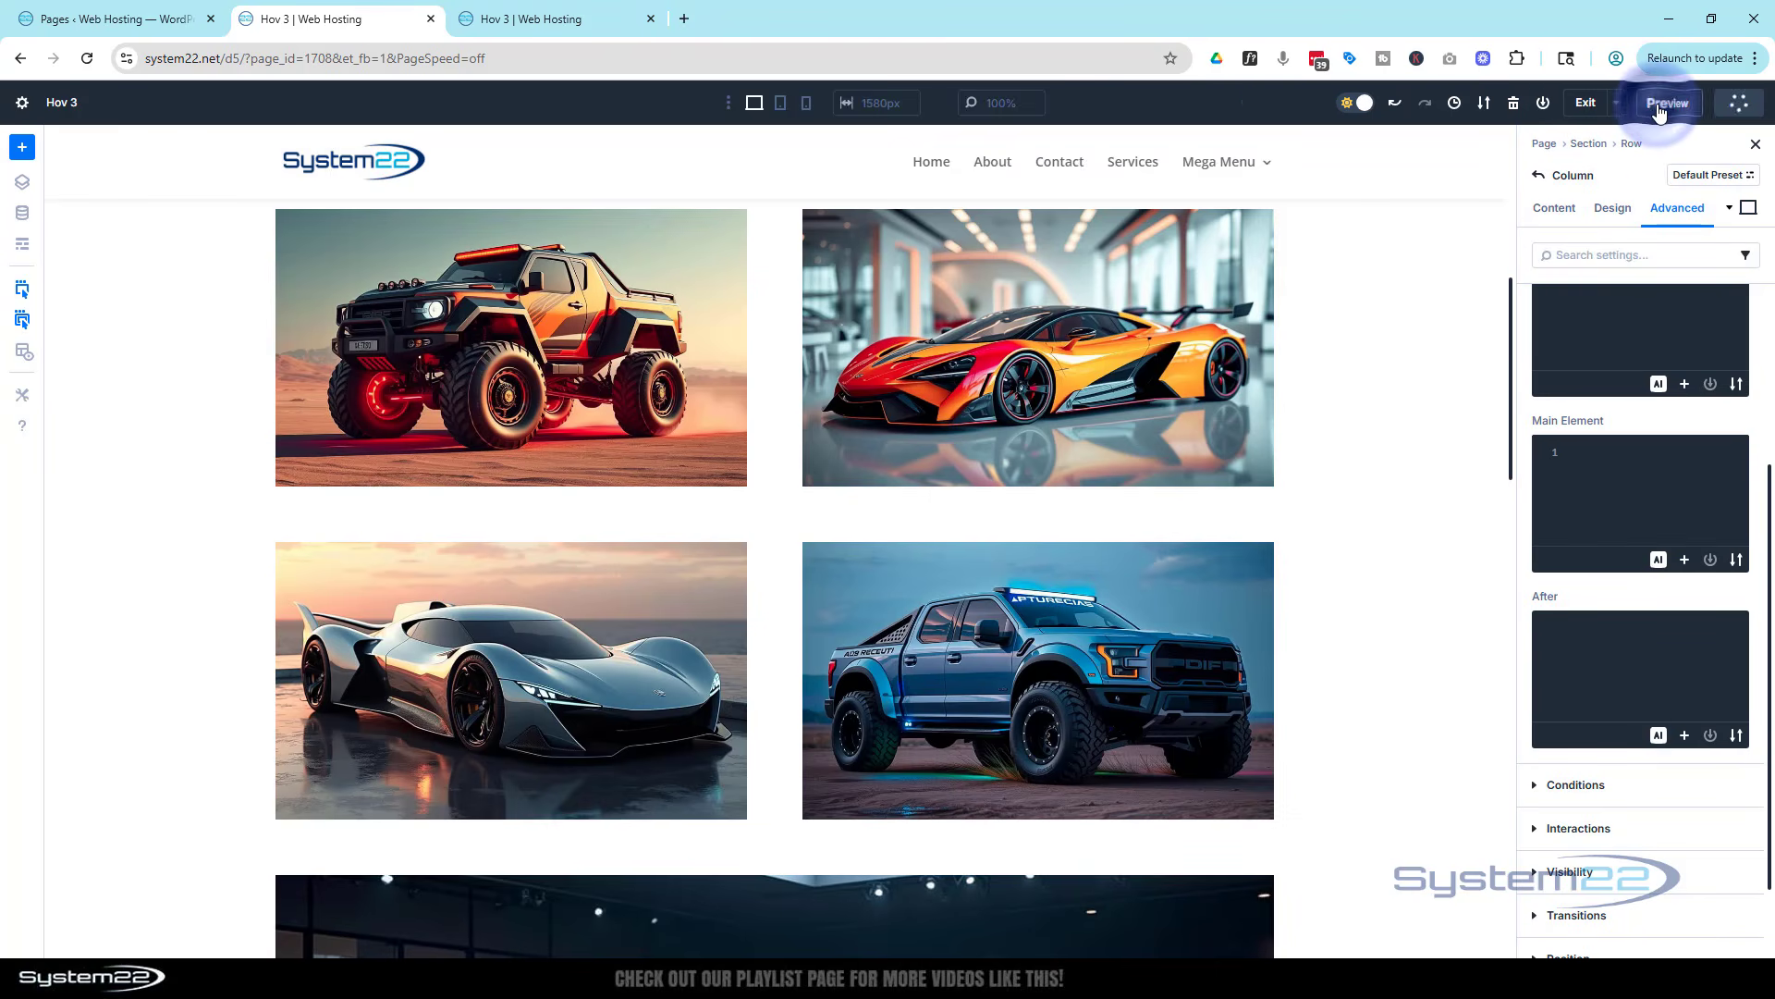
Step: Preview the page and check how the Call To Action overlays reveal on the silver car and blue truck images
click(1576, 107)
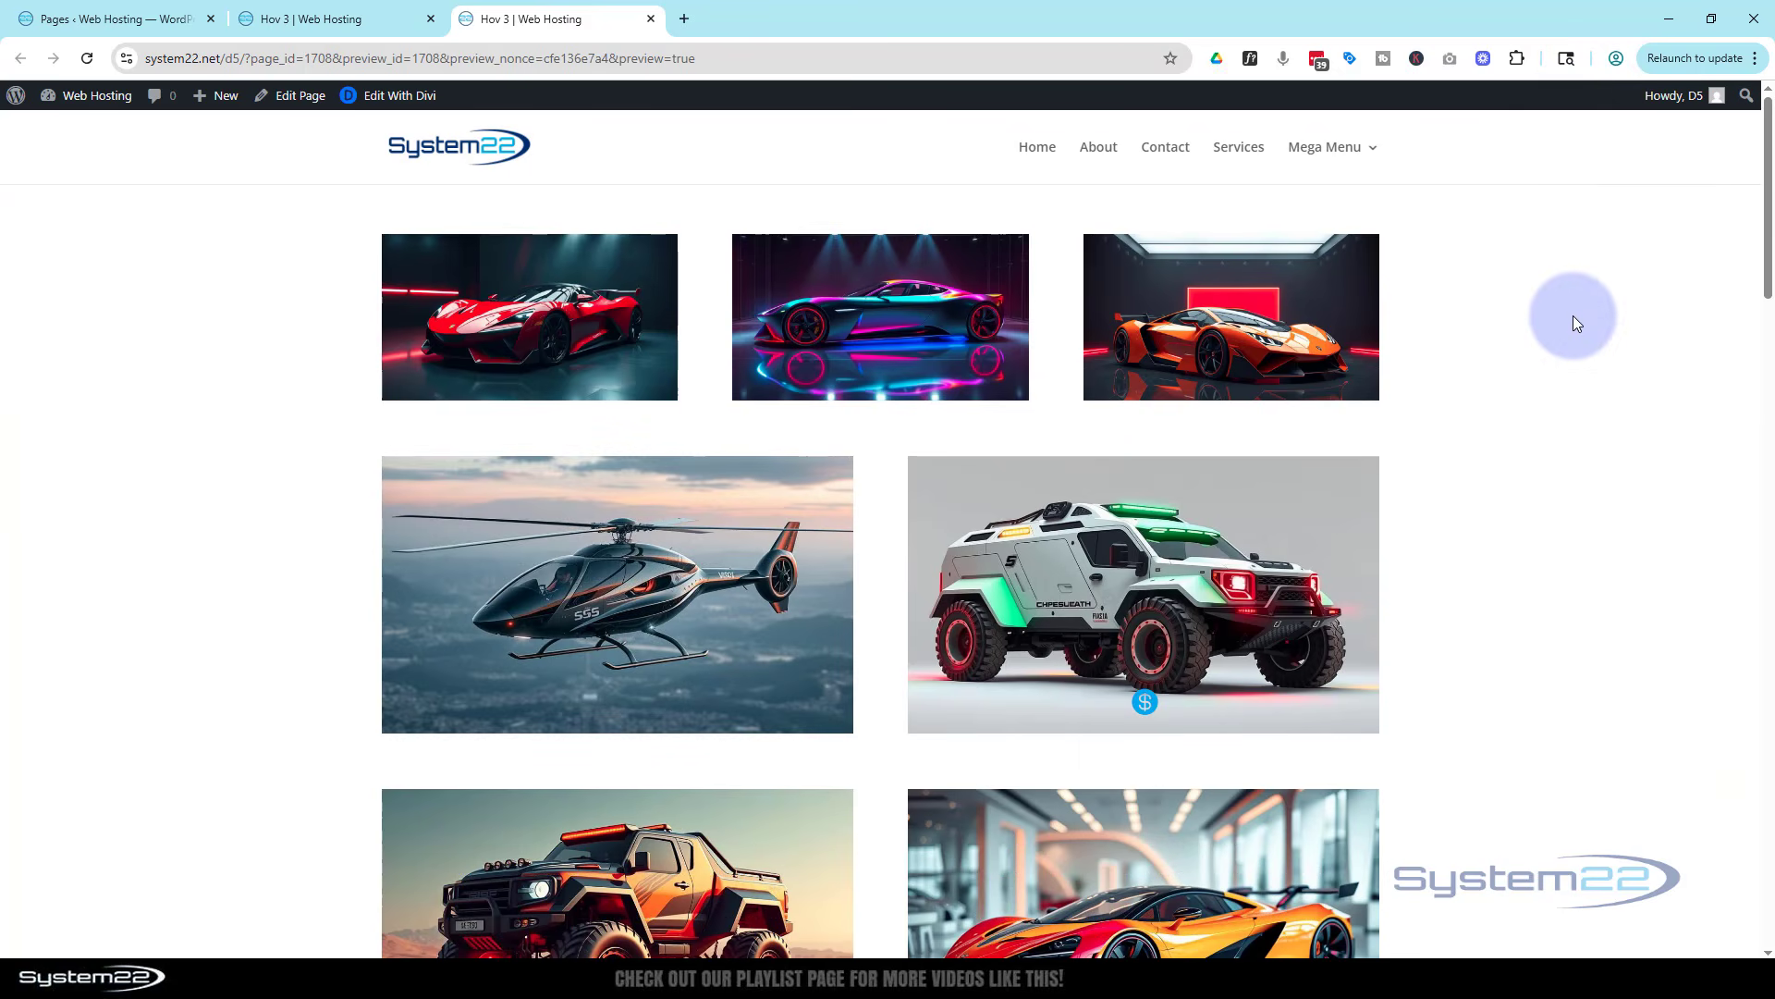
scroll(1573, 315, down, 3)
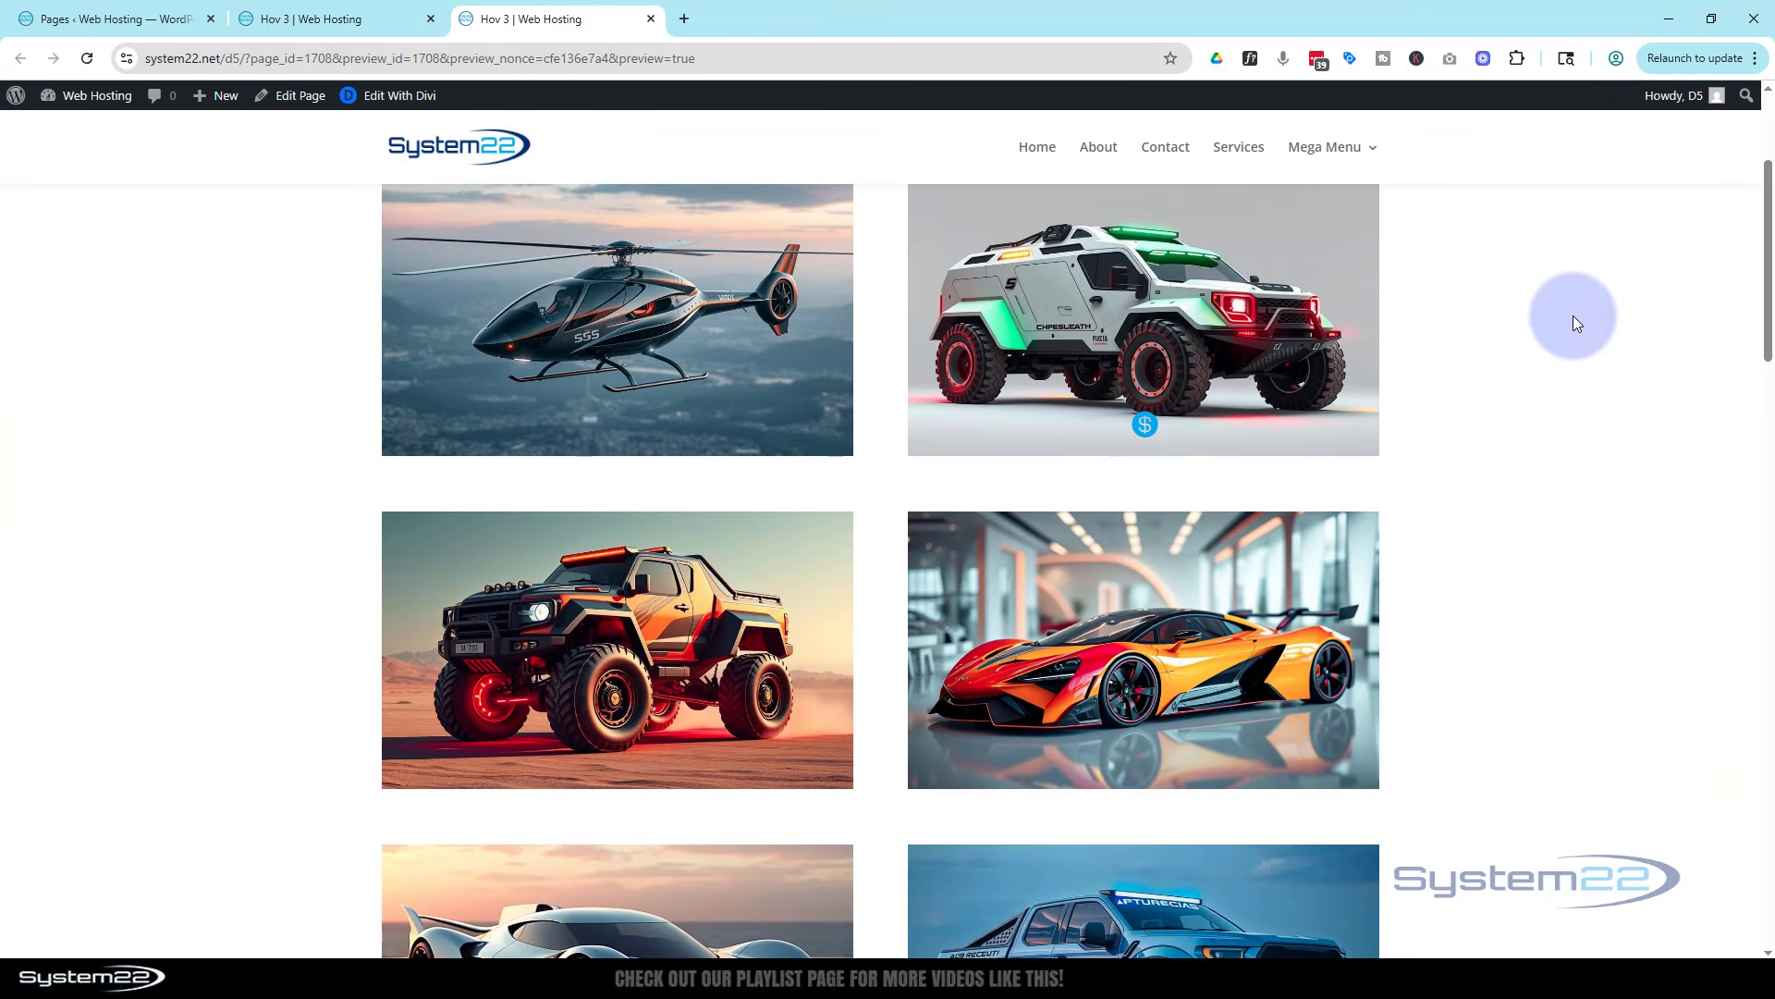
scroll(1573, 314, down, 4)
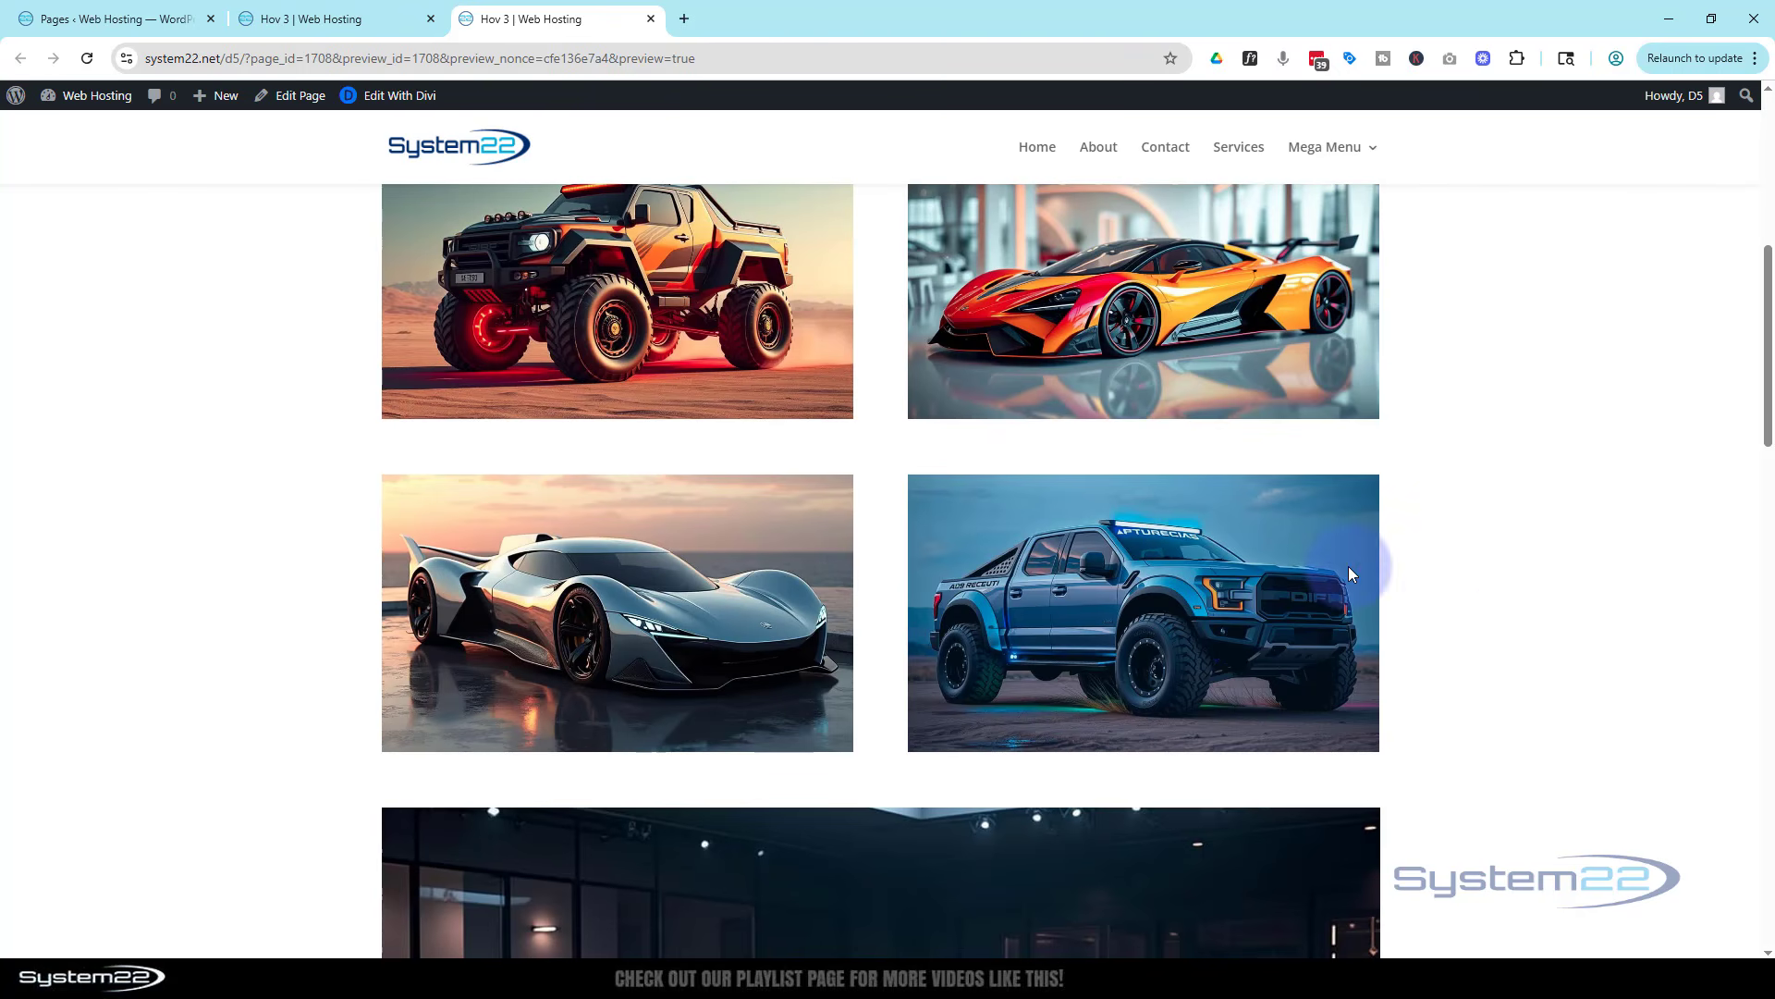
mouse_move(1322, 575)
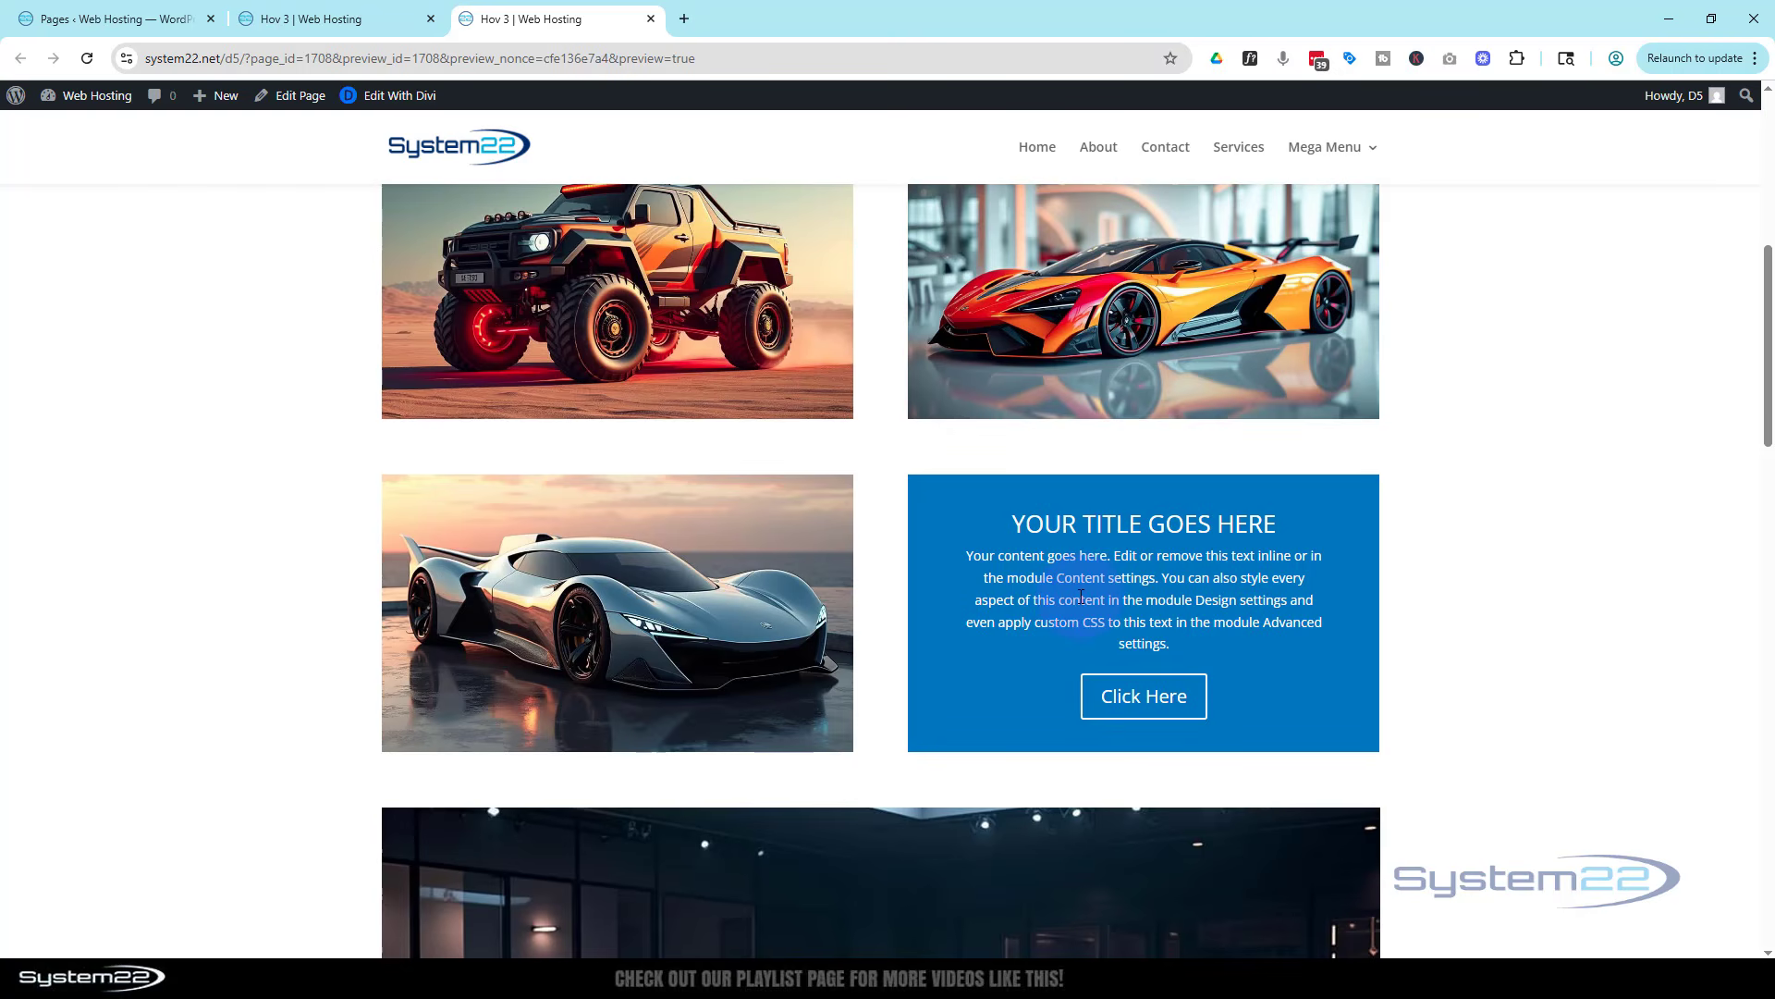
mouse_move(673, 606)
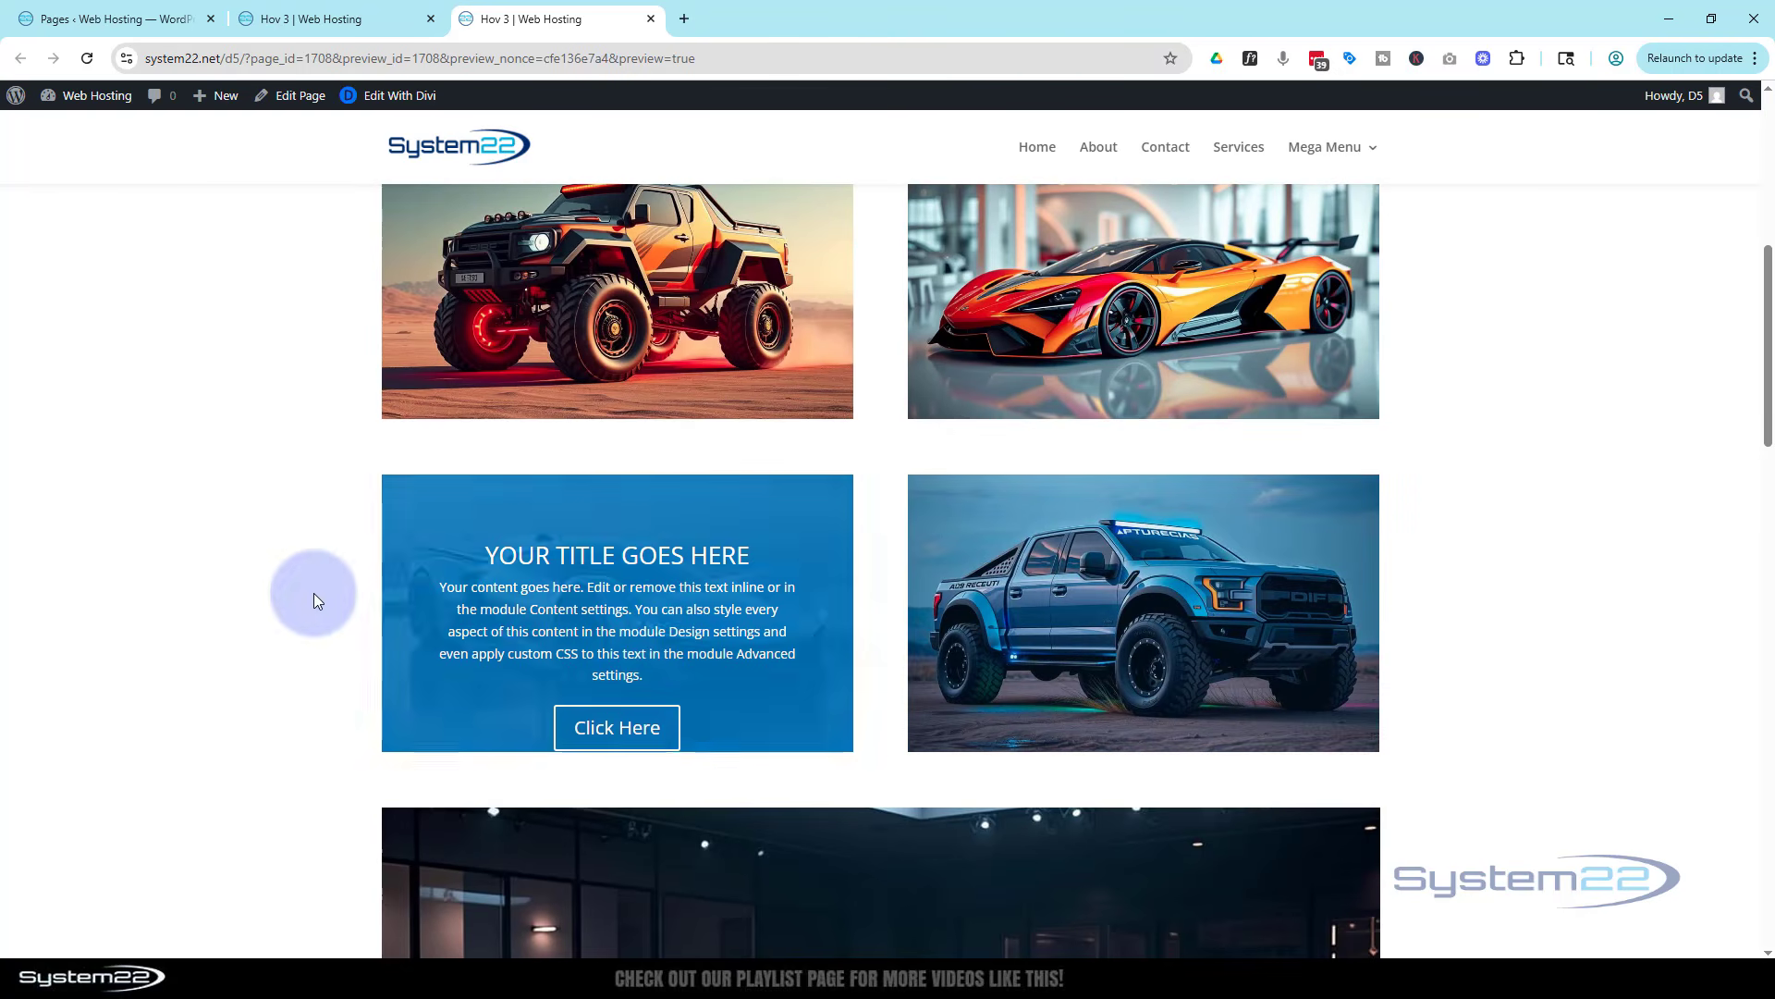
mouse_move(431, 602)
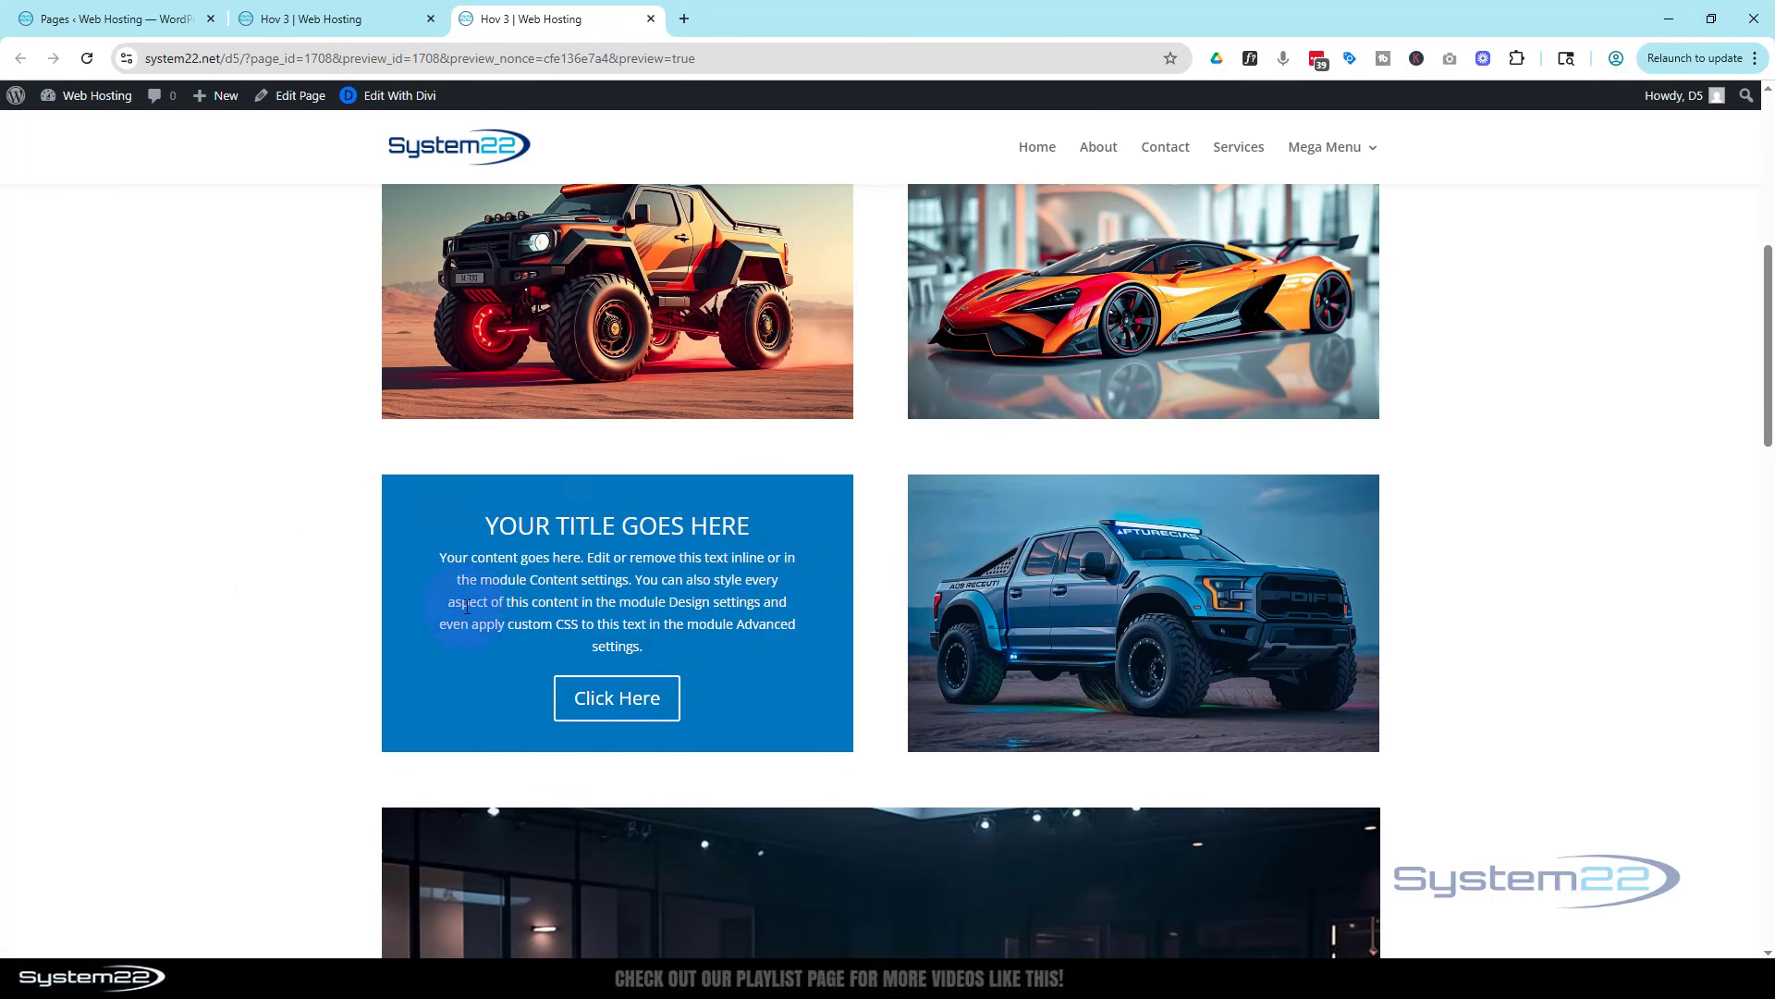
mouse_move(1114, 606)
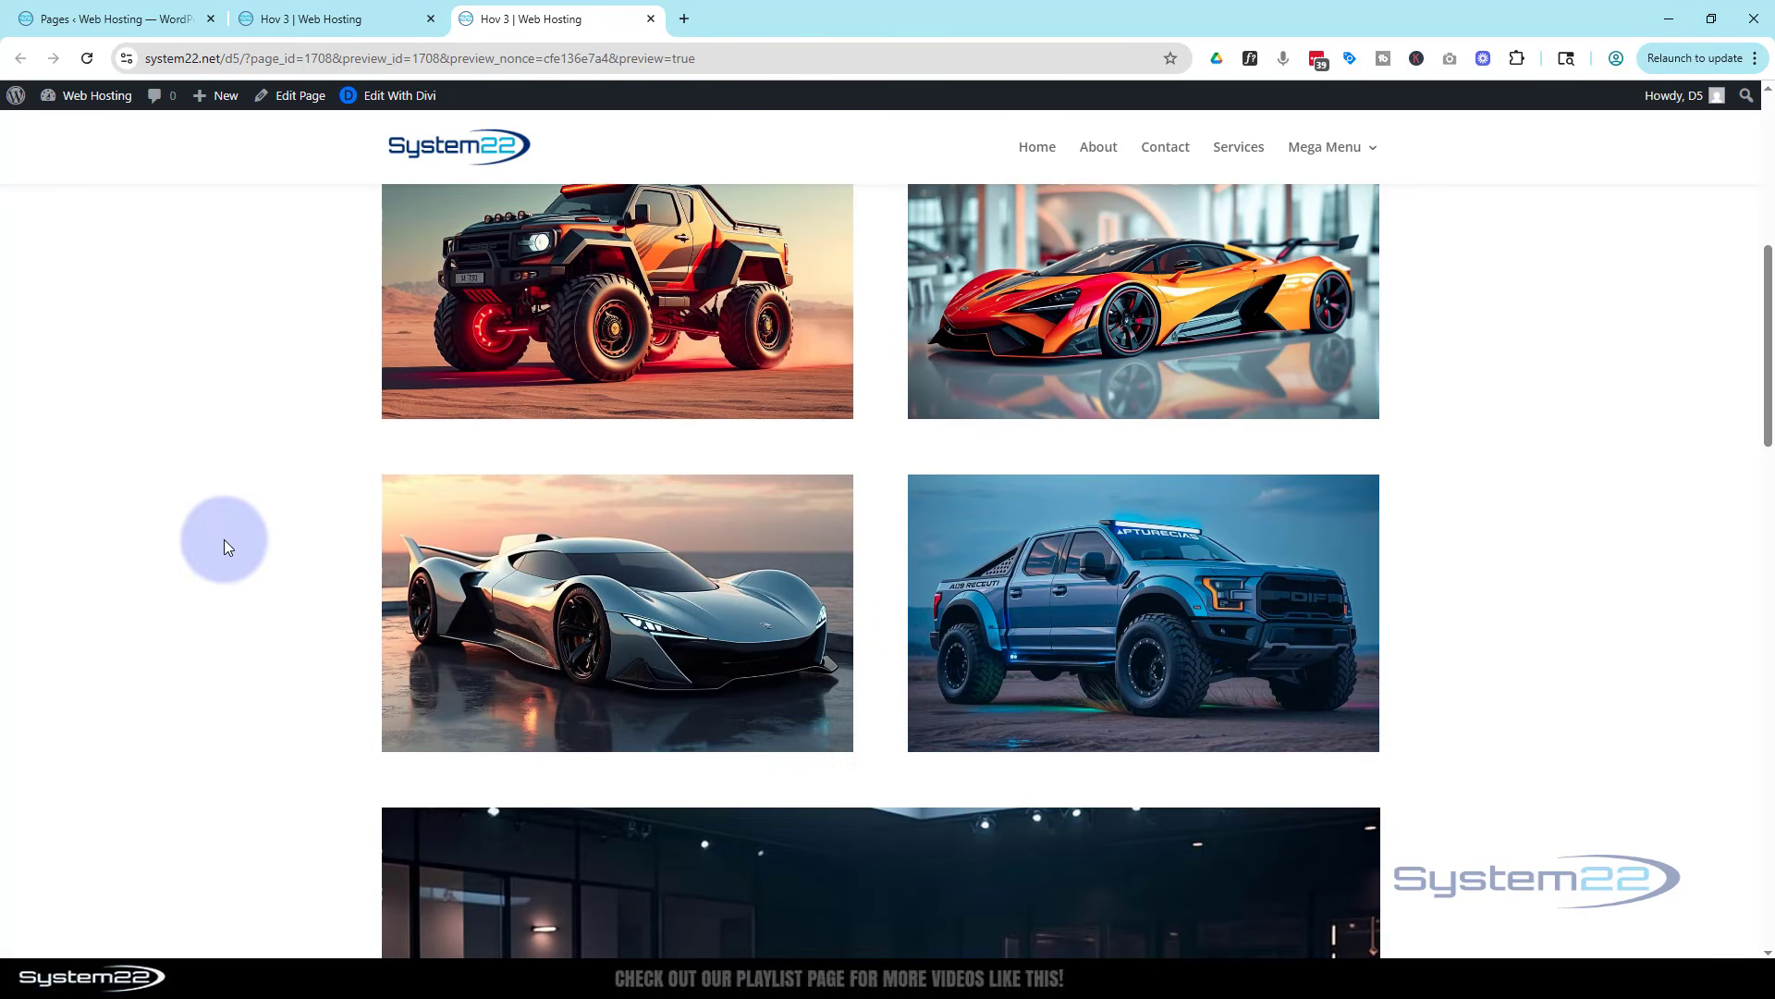
mouse_move(412, 572)
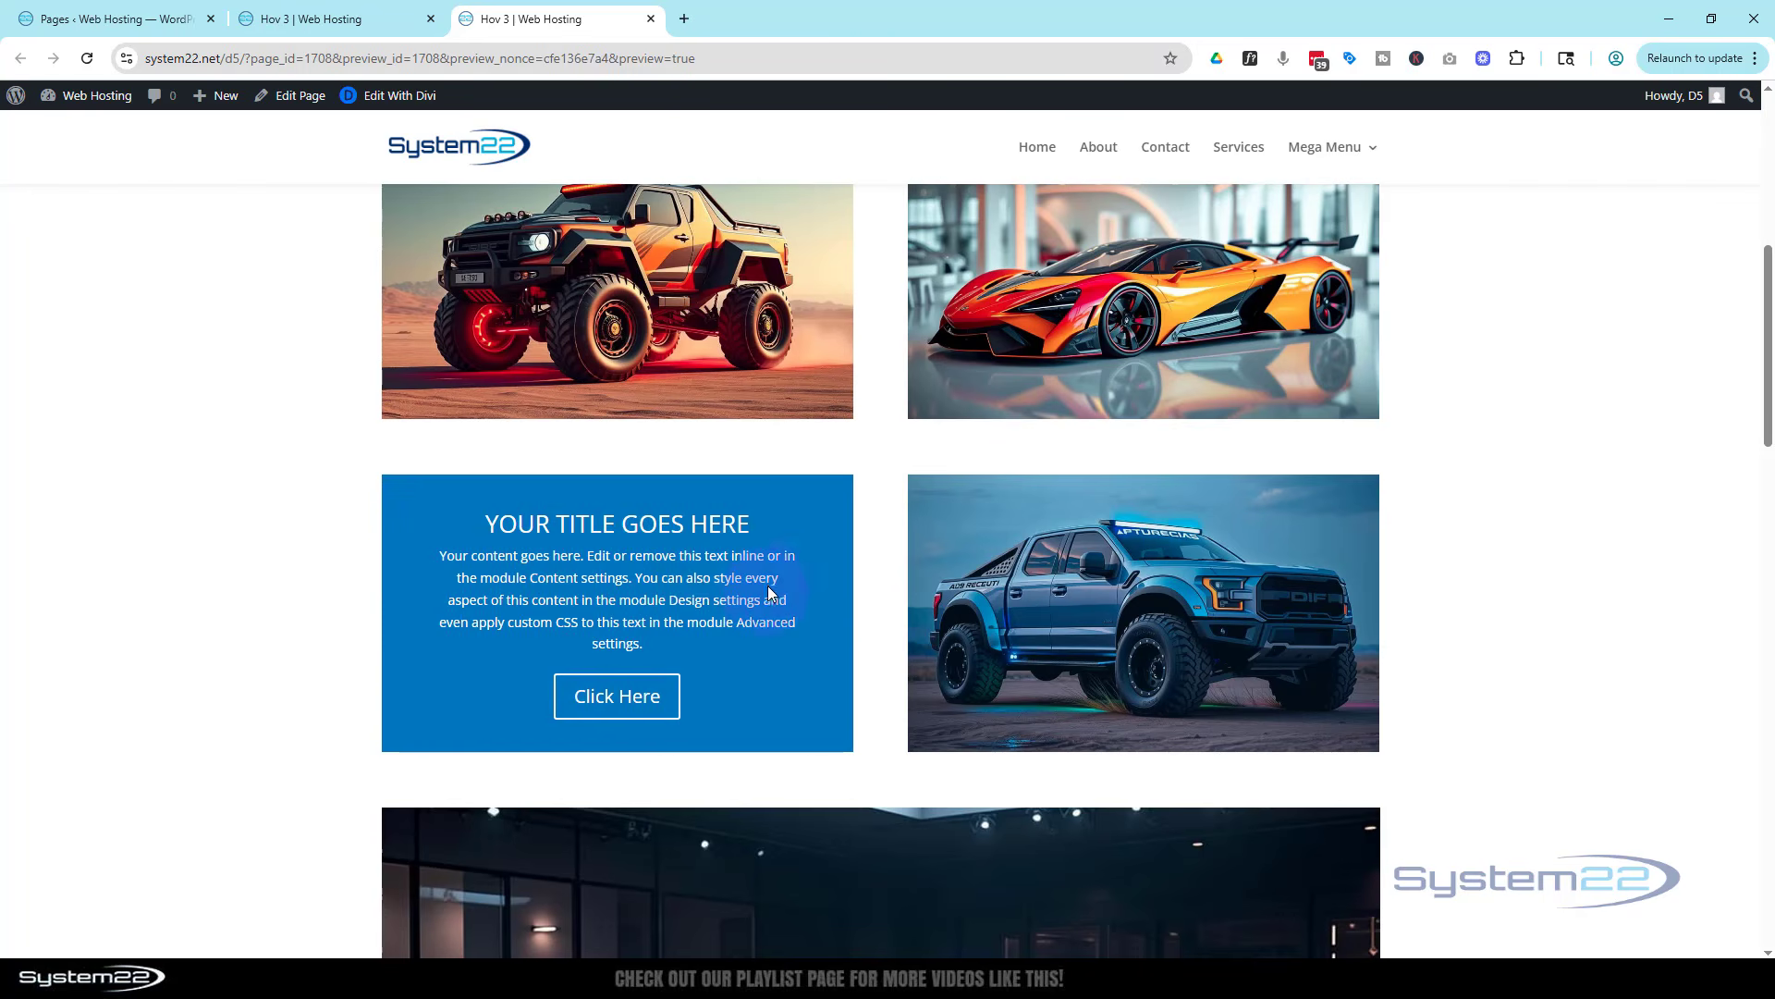
mouse_move(1020, 547)
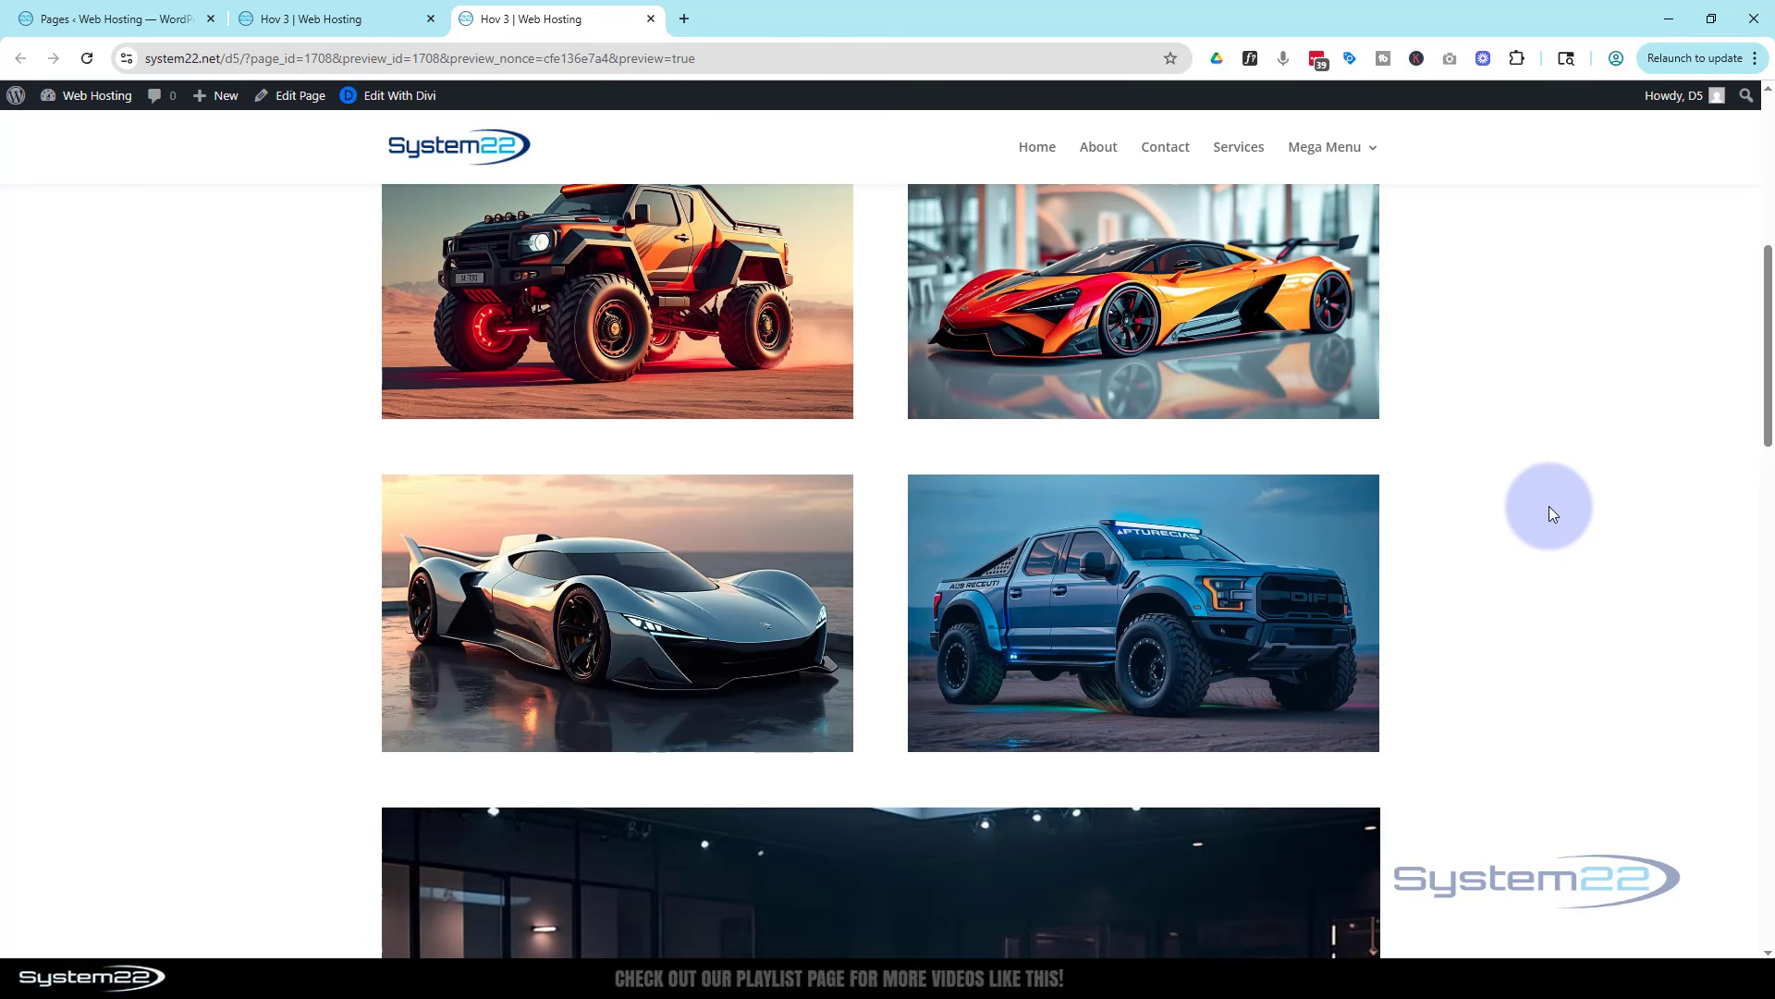
Step: Compare the overlay reveal effects of the orange truck and orange car row with the silver car and blue truck row
scroll(1545, 500, up, 2)
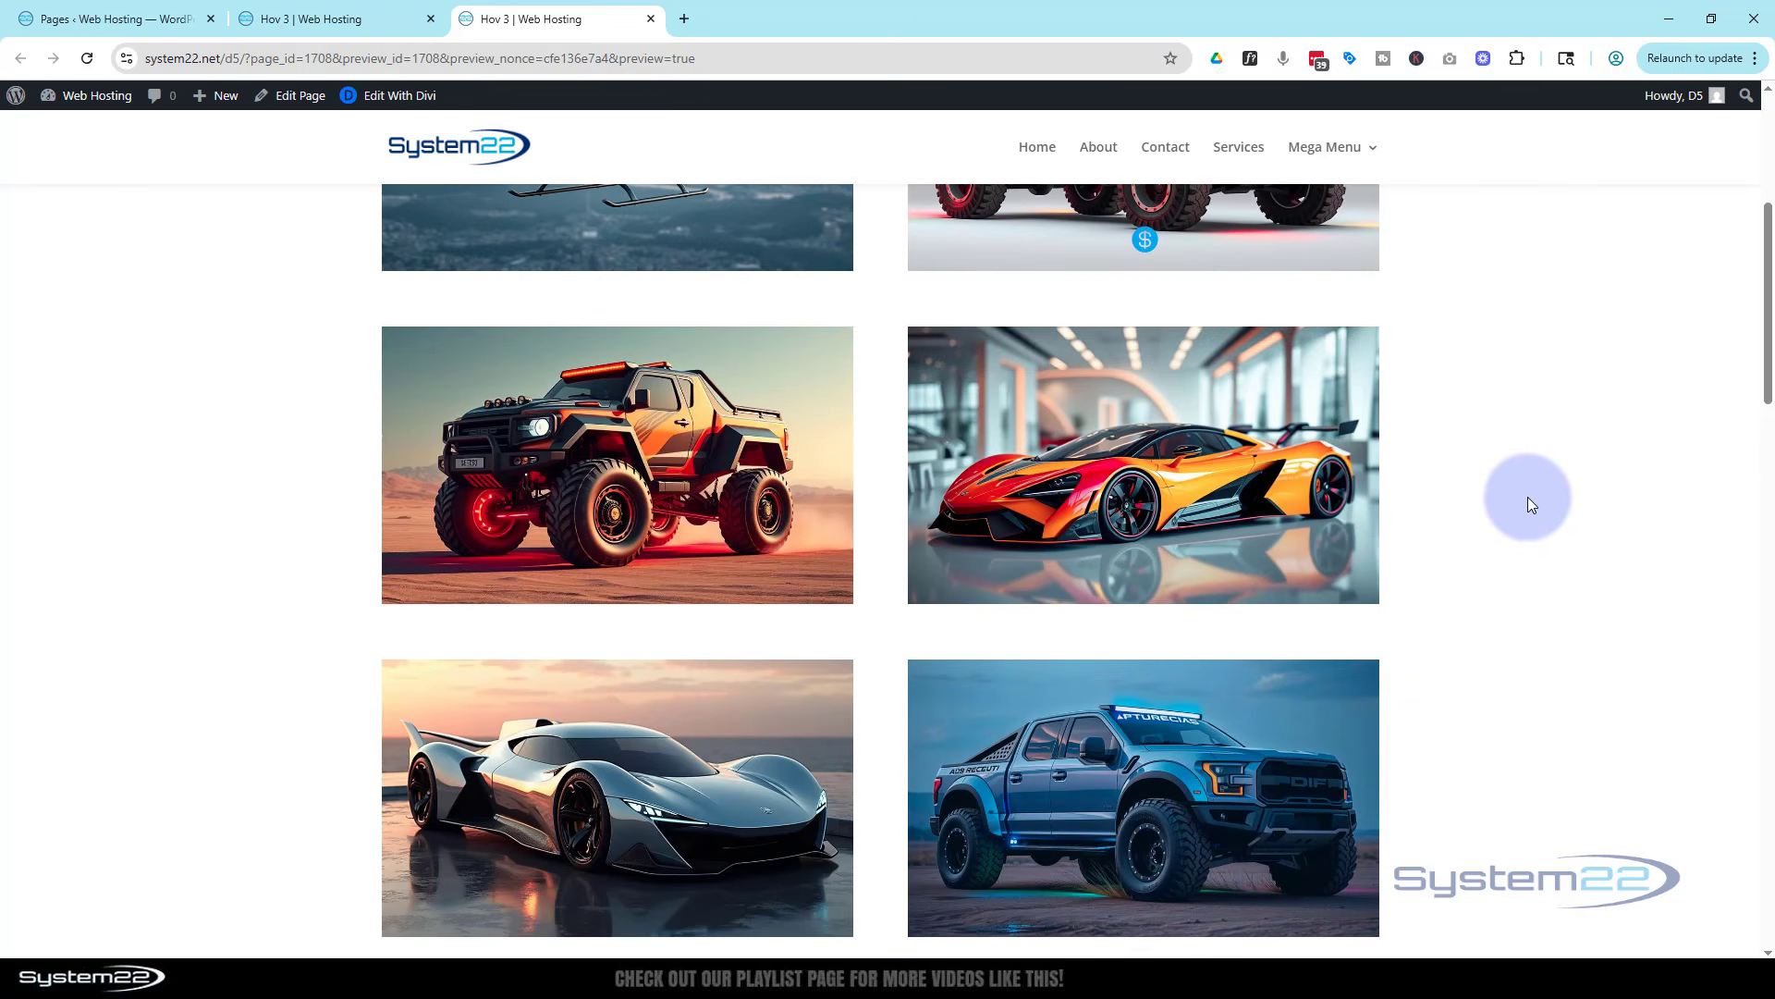
mouse_move(1193, 505)
mouse_move(688, 497)
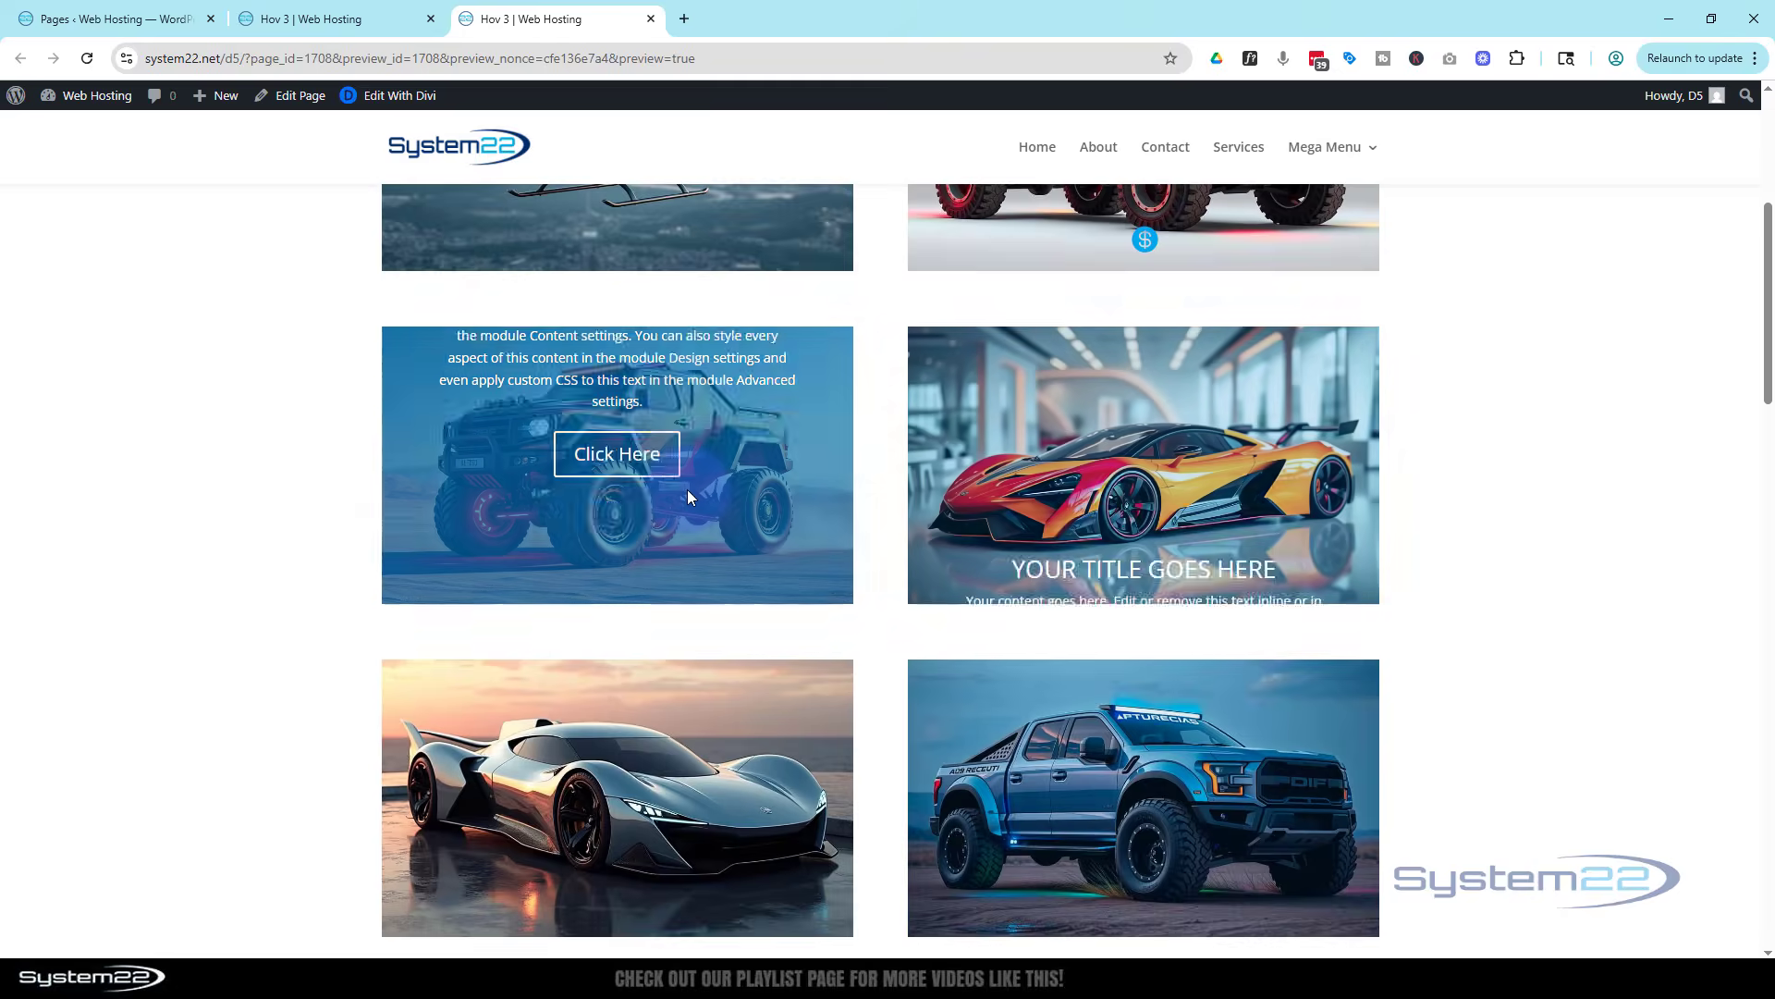
mouse_move(688, 712)
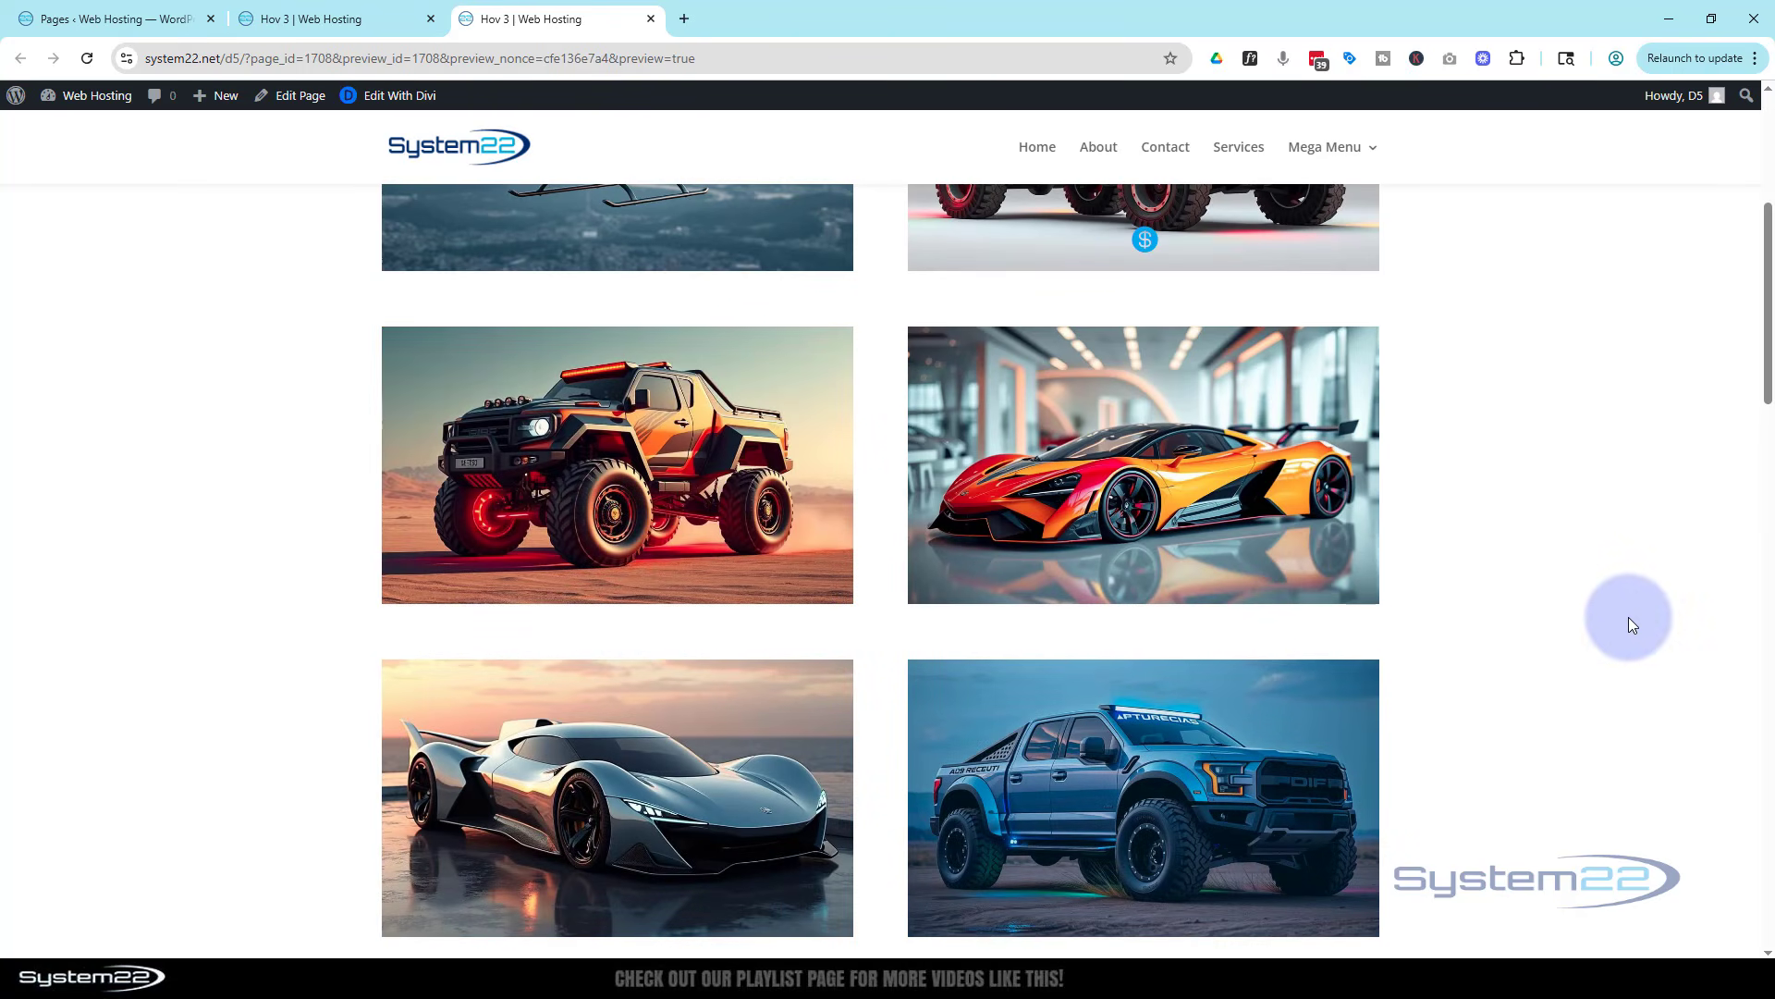
scroll(1630, 619, down, 1)
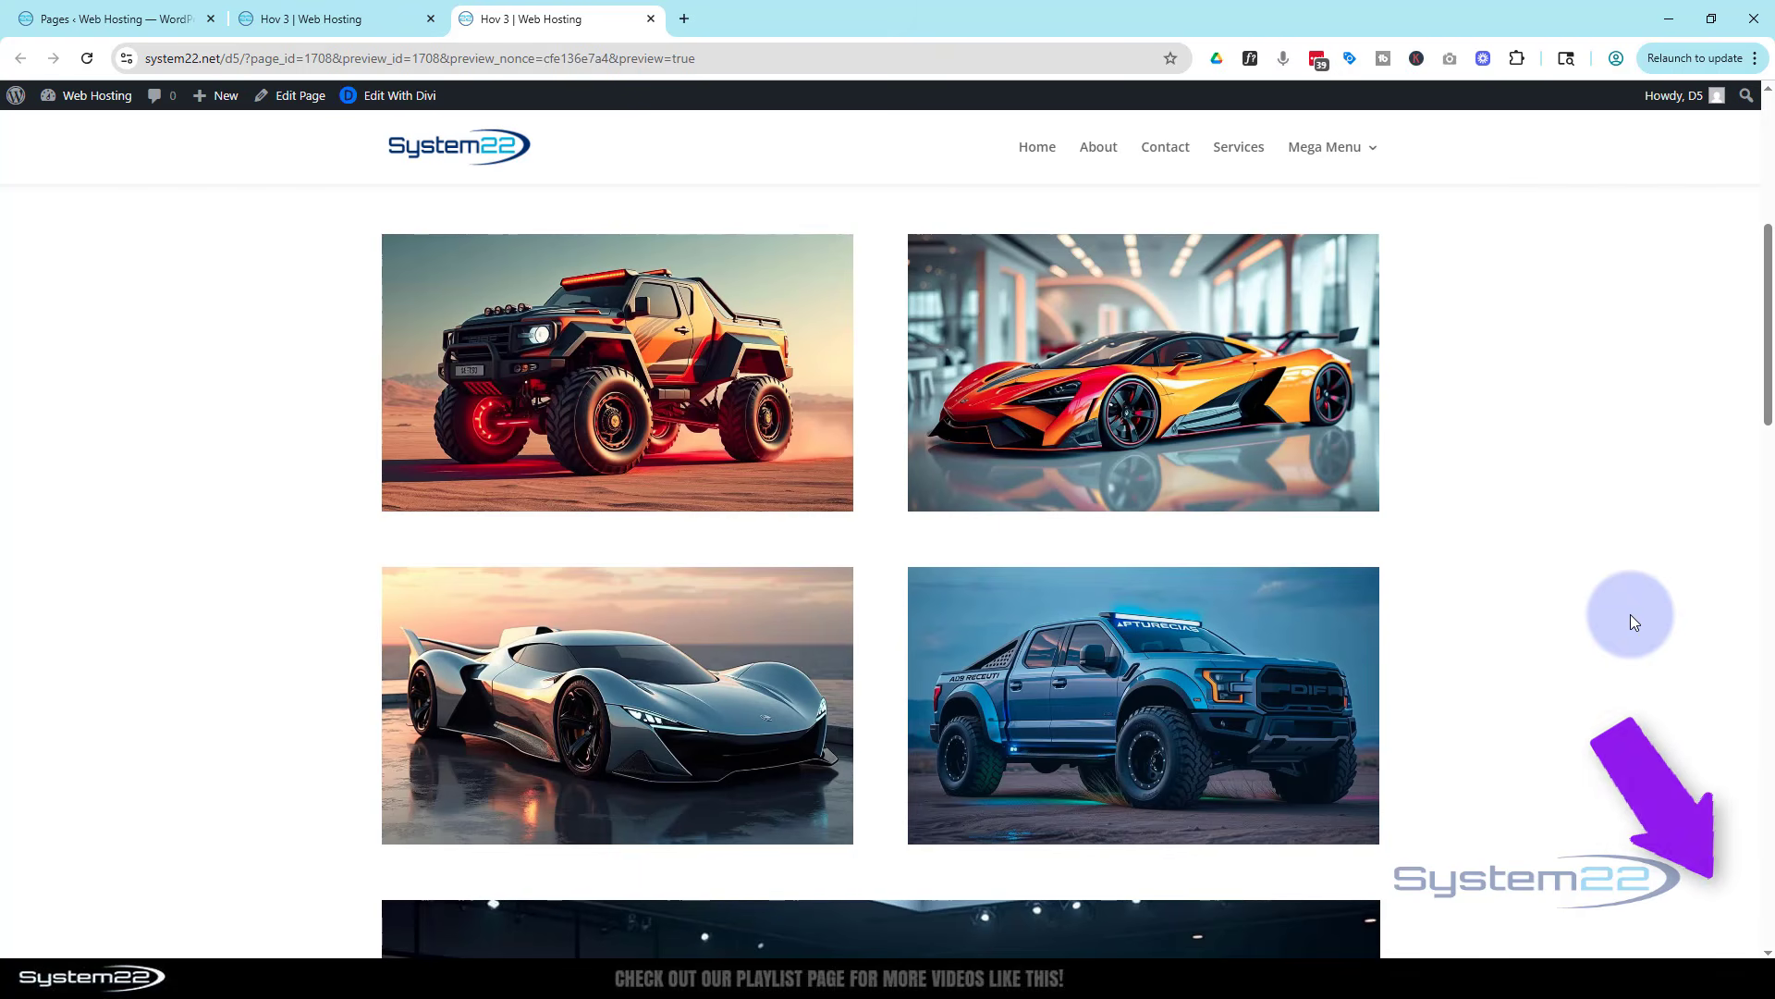
mouse_move(1312, 381)
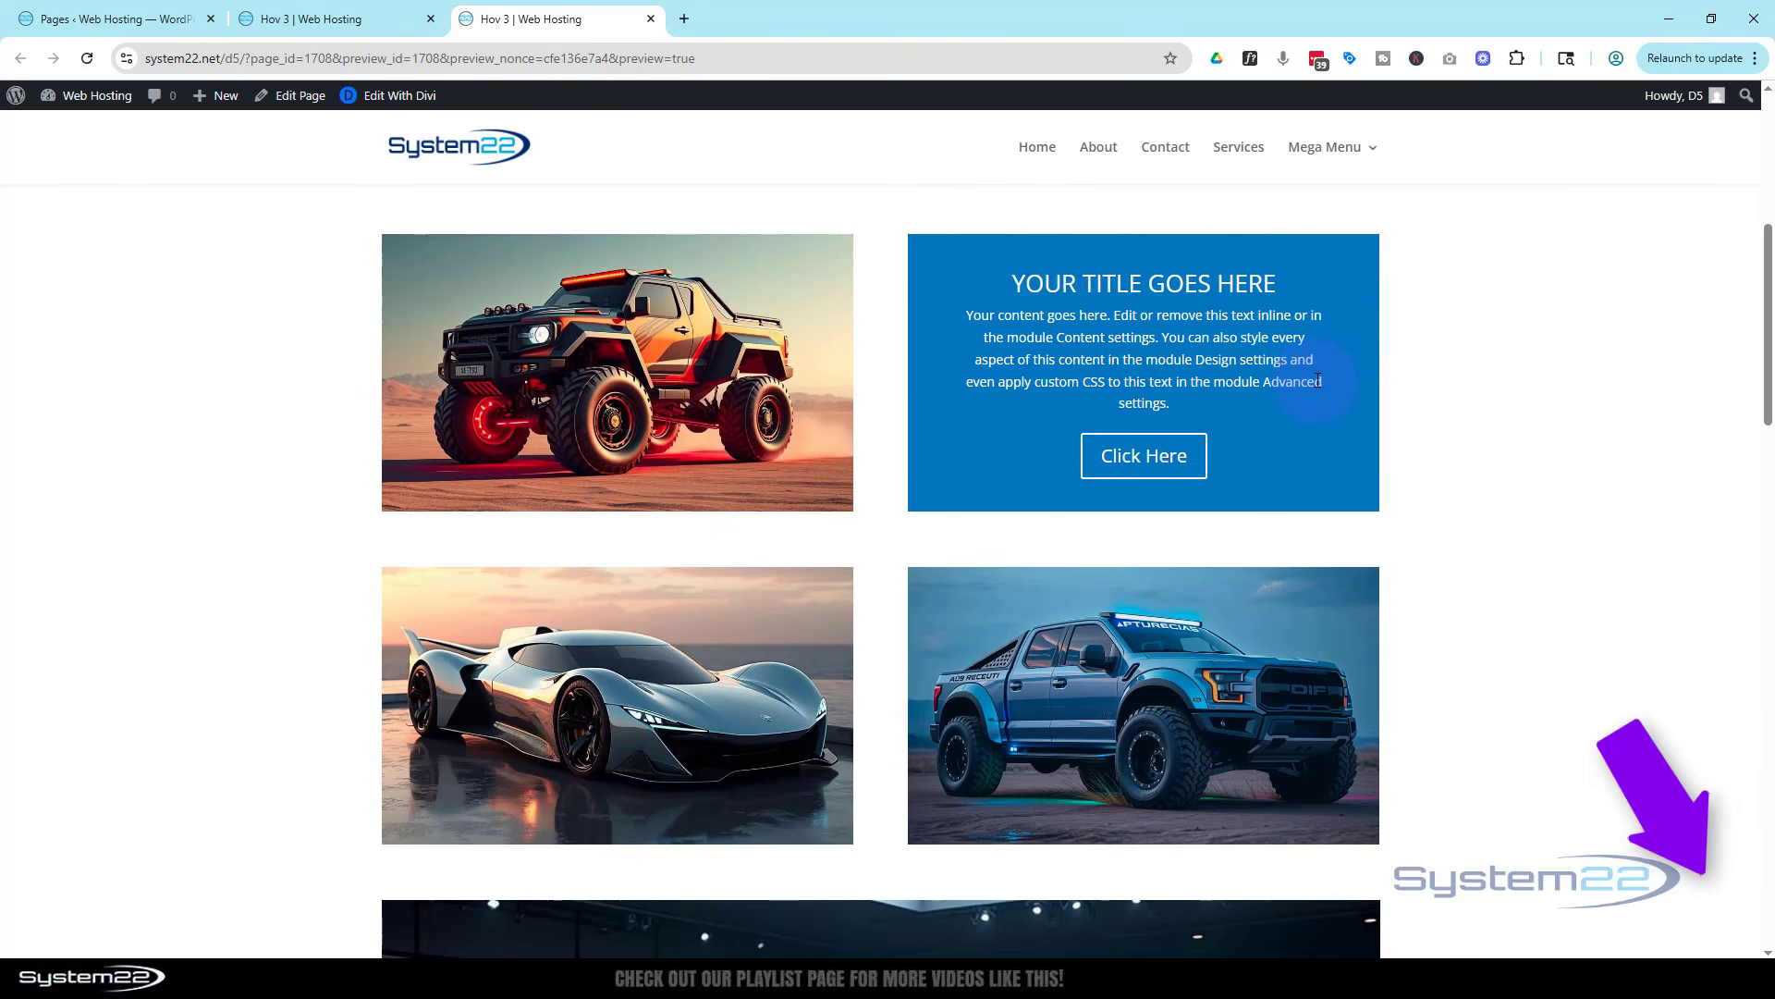
mouse_move(1267, 617)
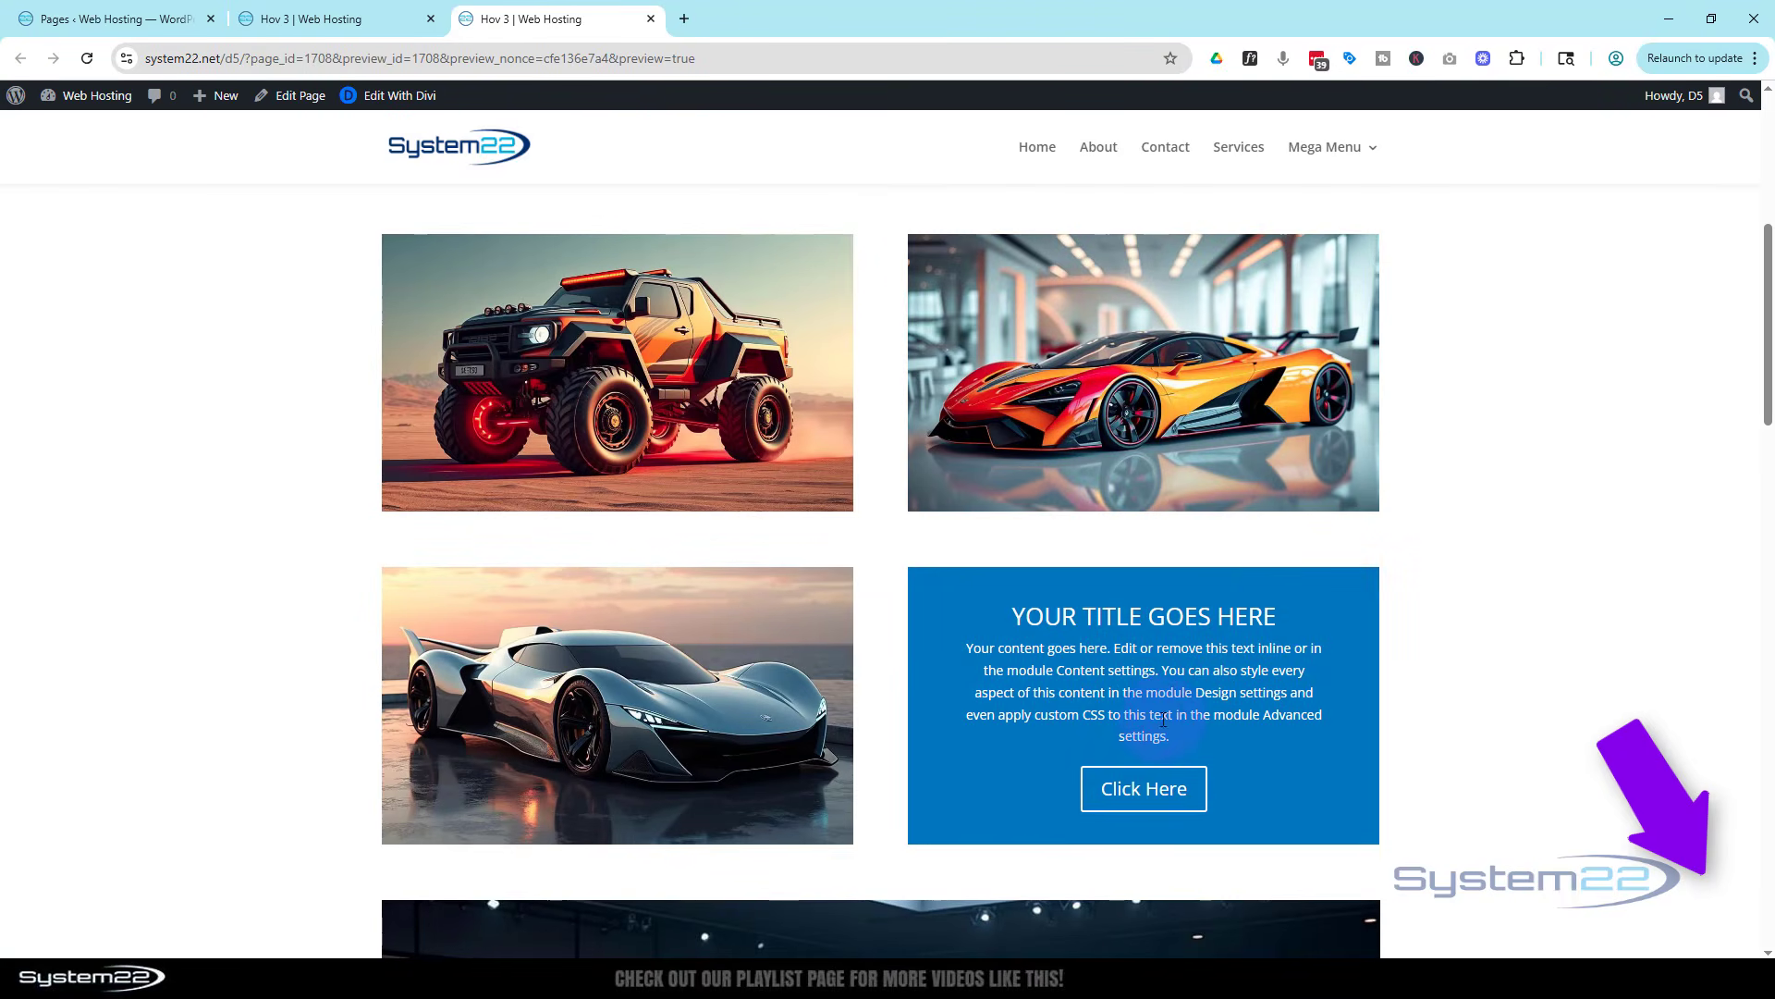
mouse_move(751, 724)
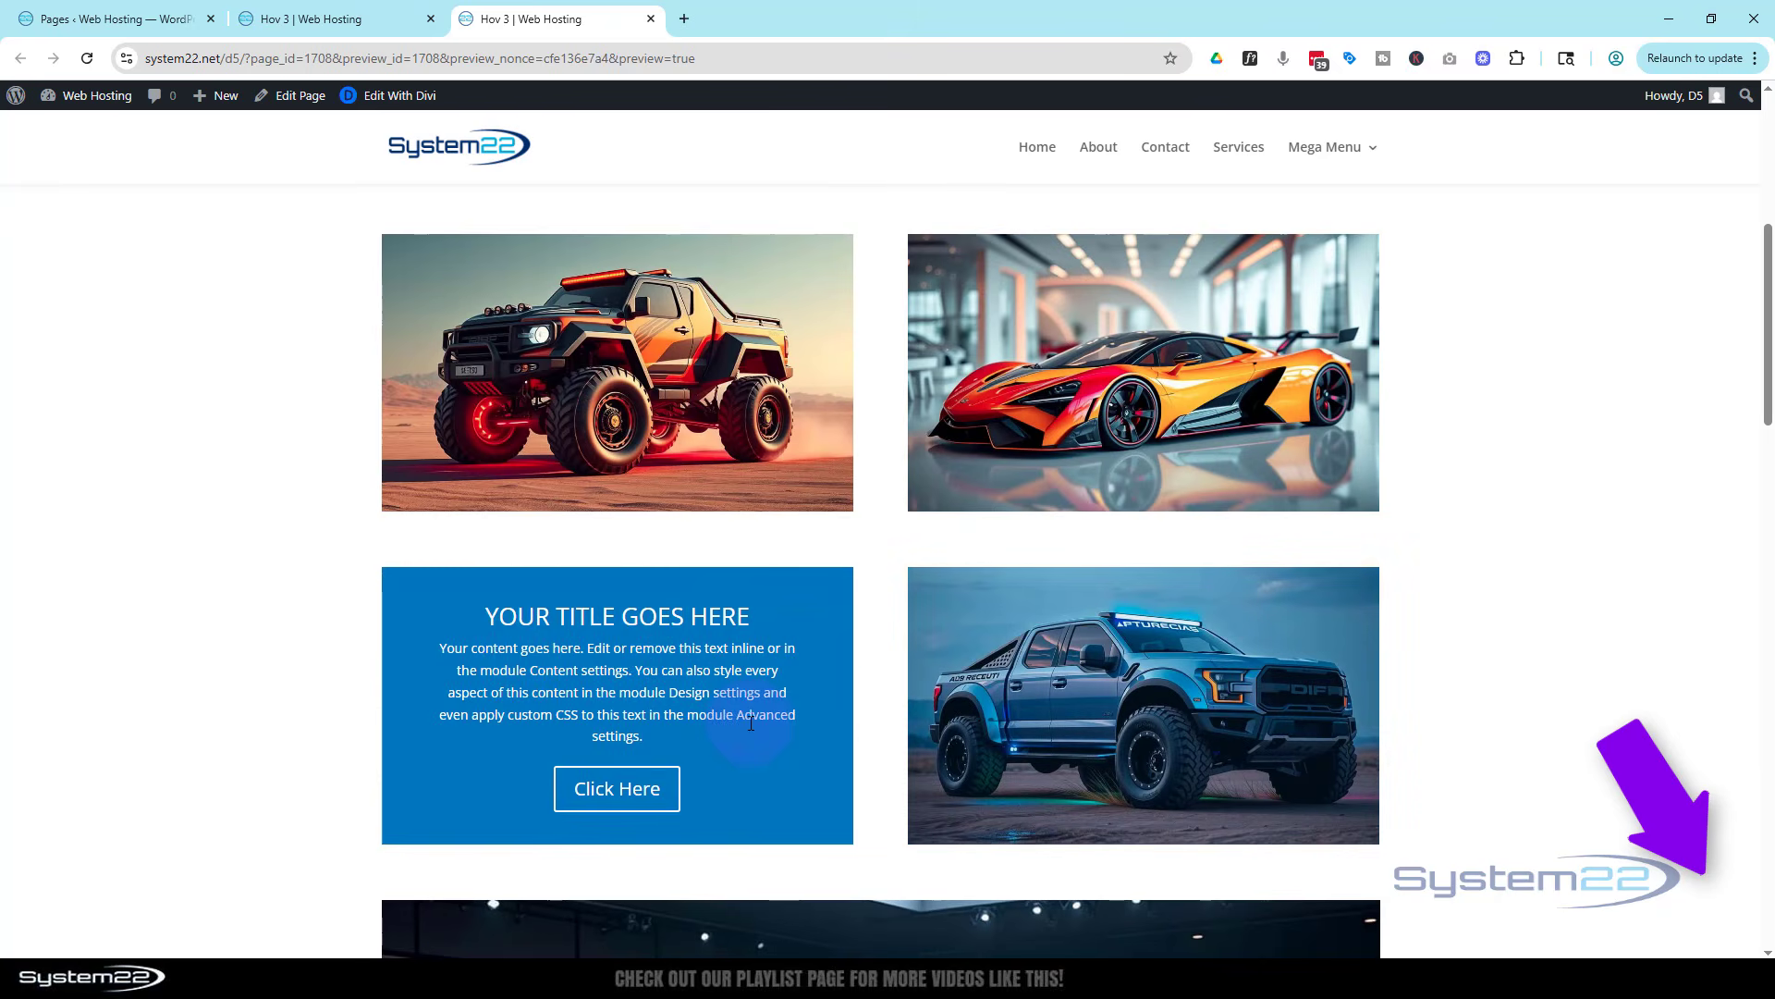
mouse_move(725, 467)
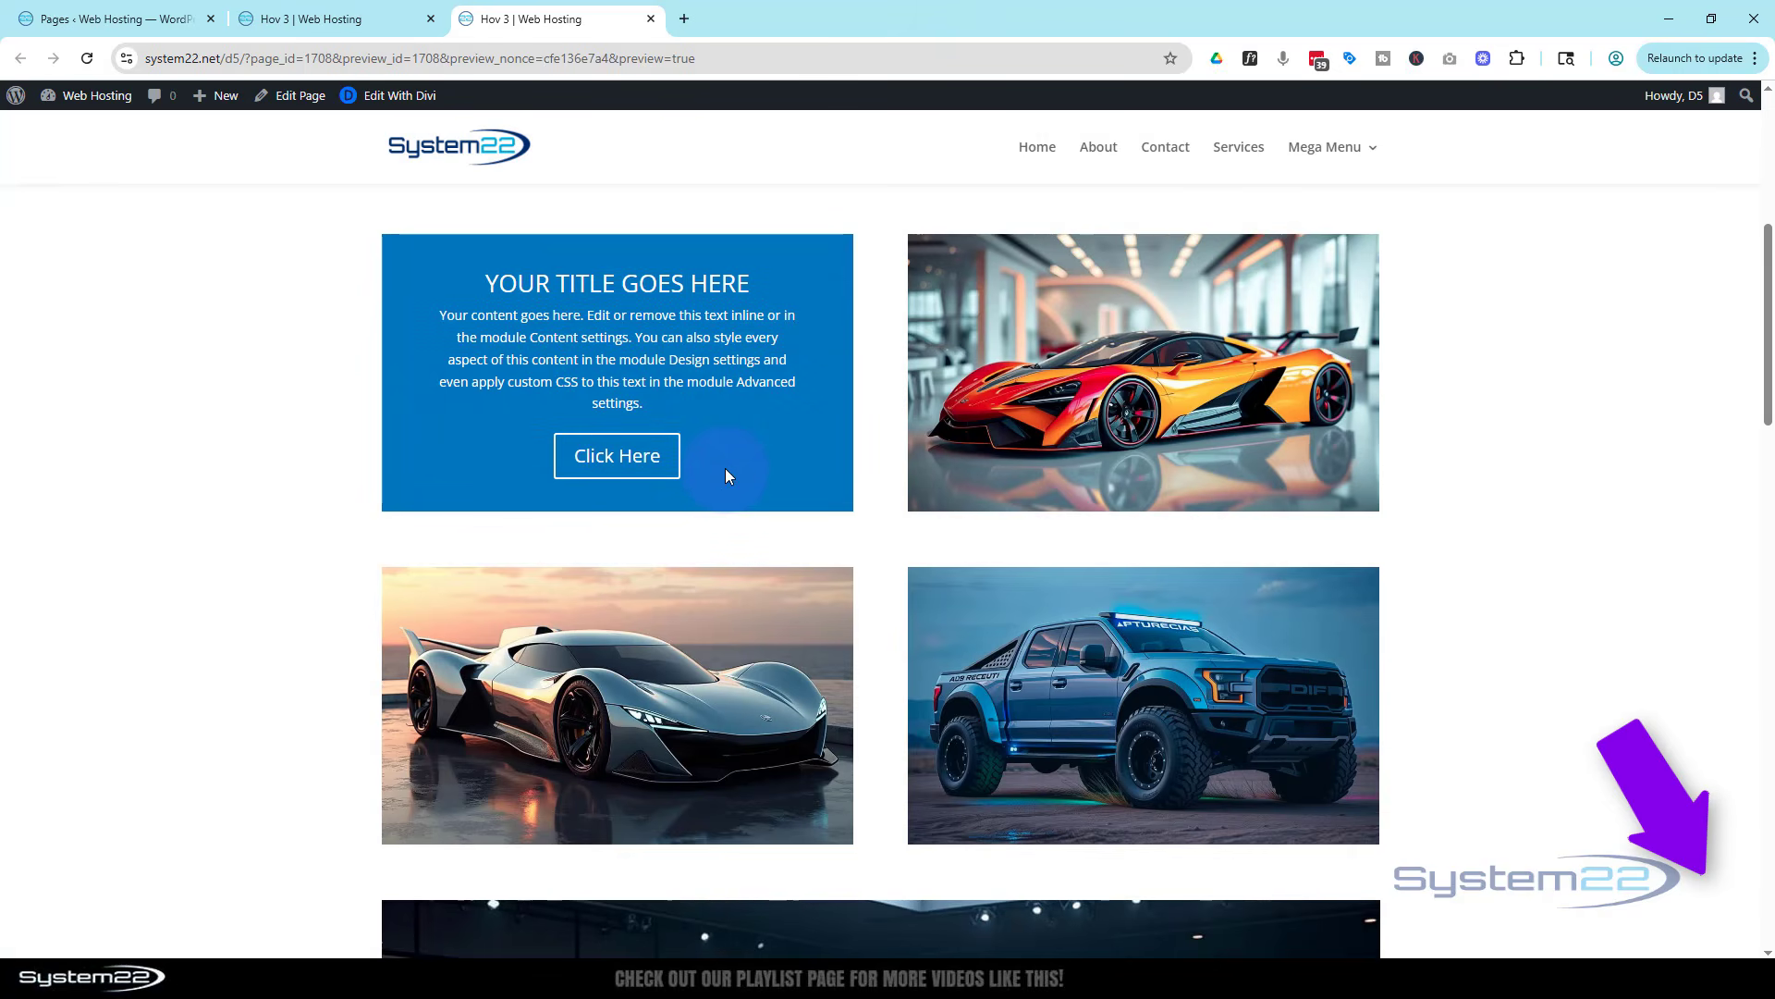
mouse_move(1000, 406)
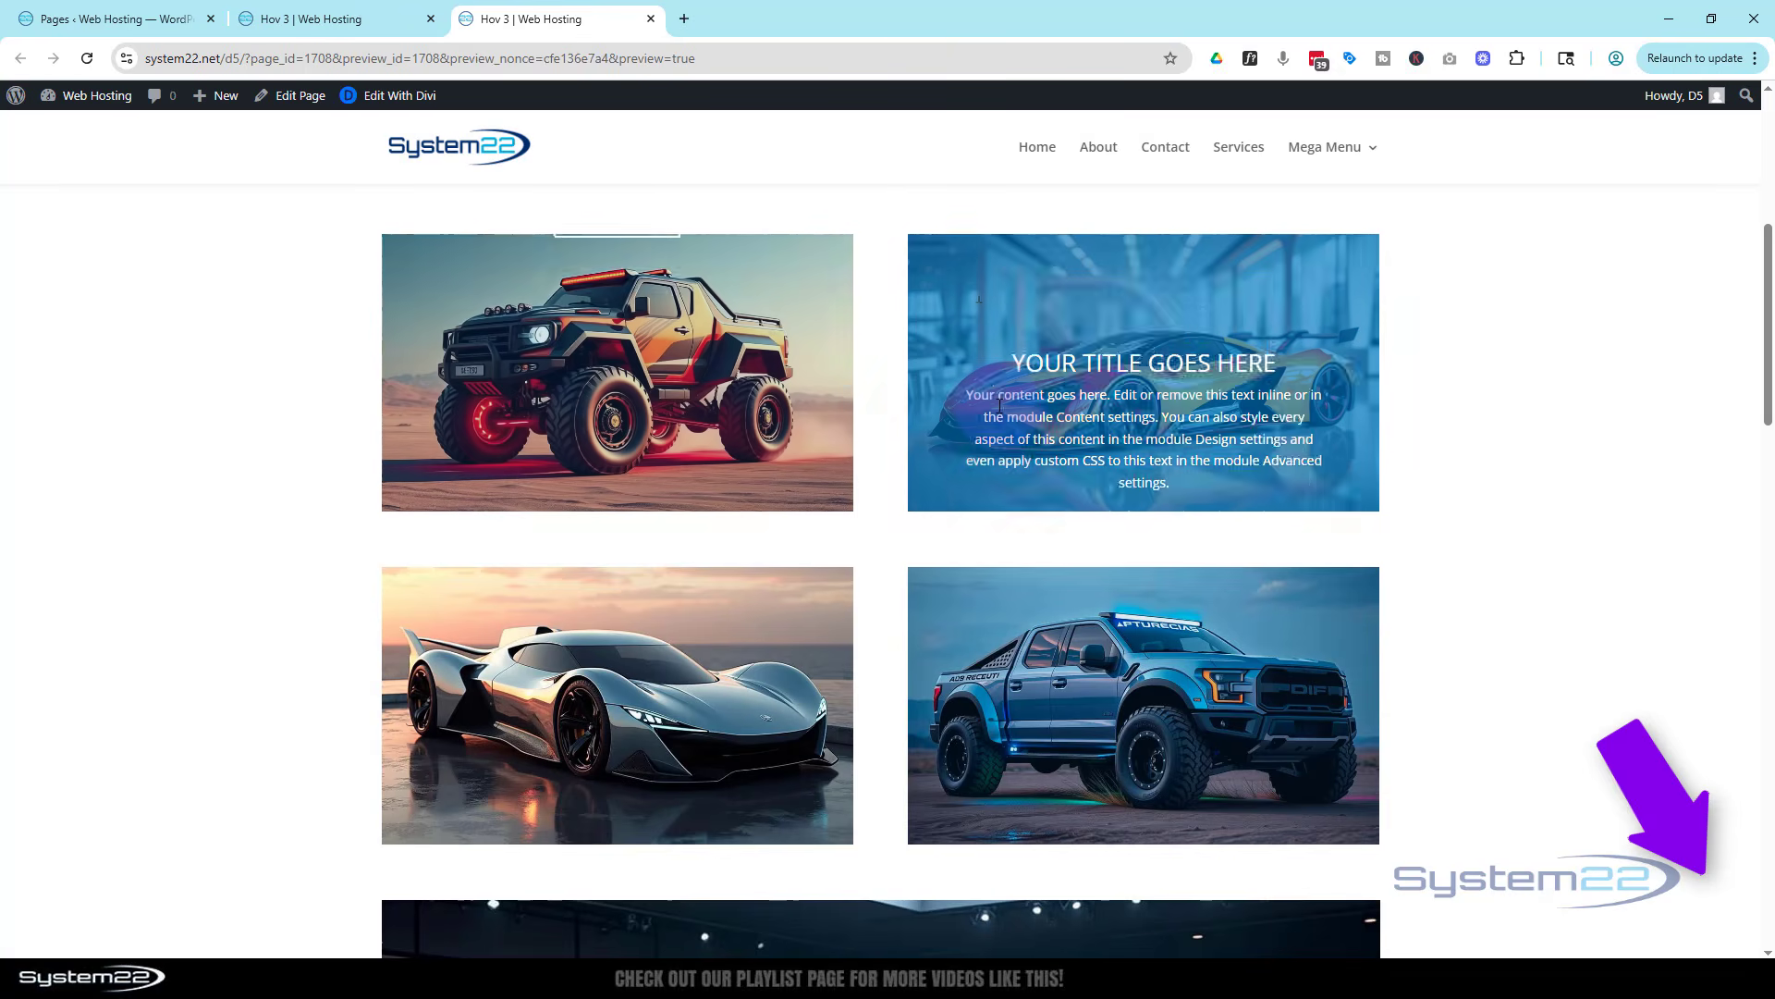